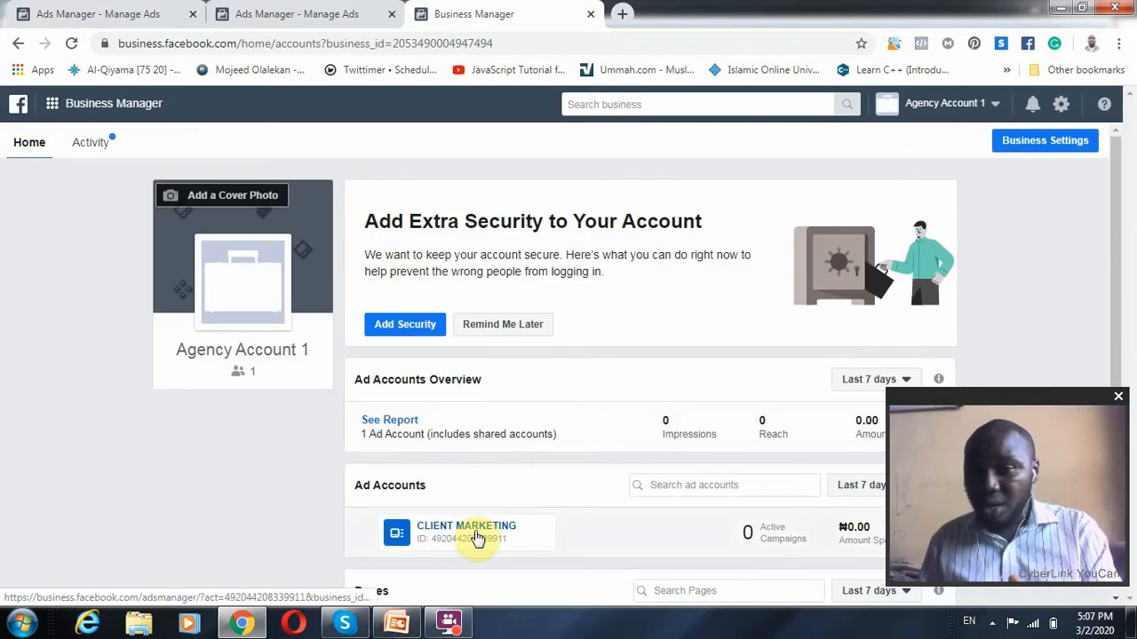
Open campaign creation for the CLIENT MARKETING ad account, dismiss the saved draft summary and close the old draft's browser tab without saving
left_click(477, 529)
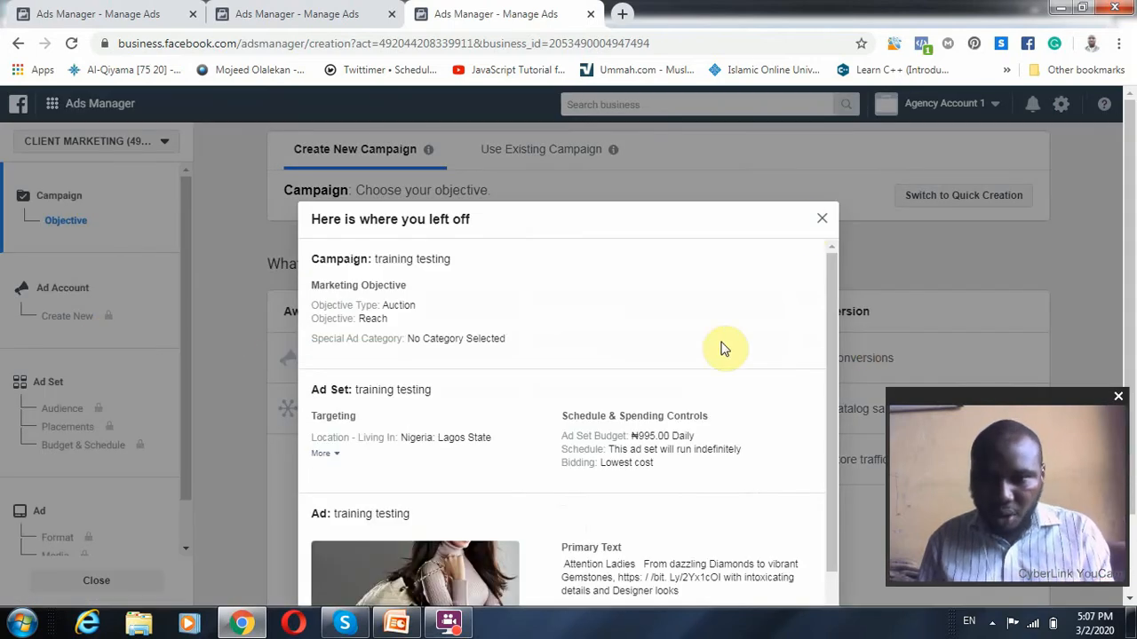
left_click(821, 218)
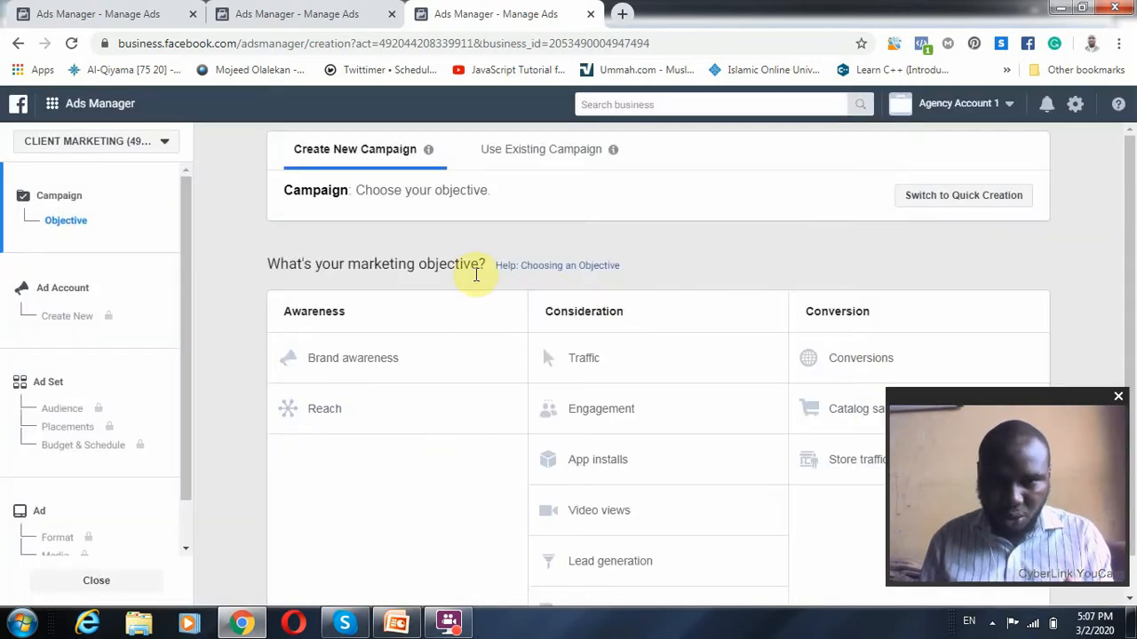
left_click(390, 14)
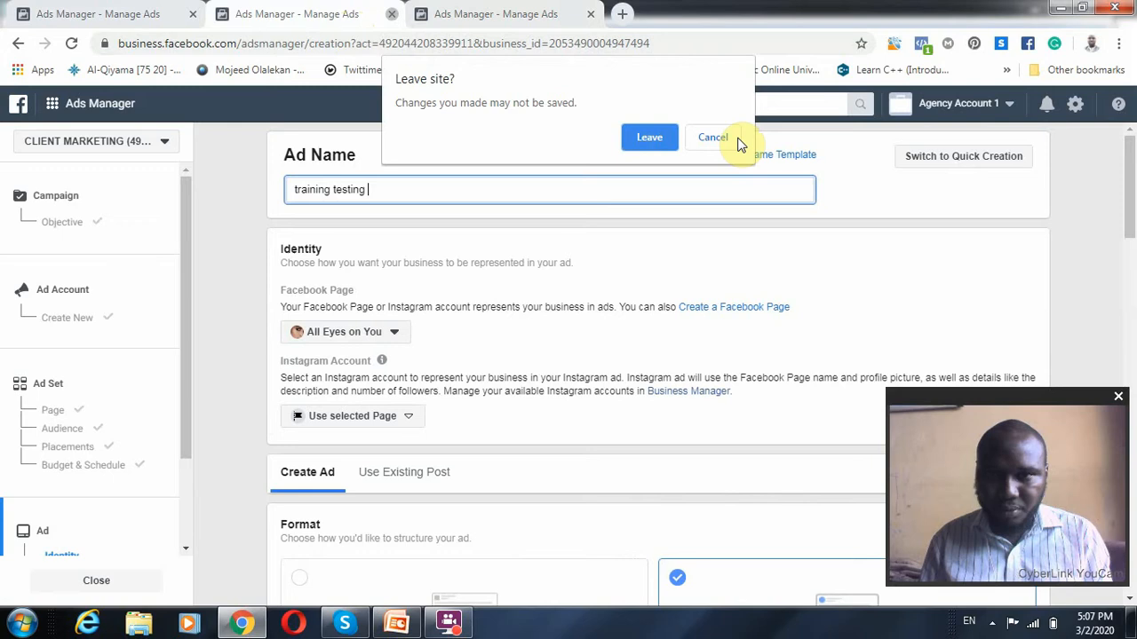
left_click(651, 137)
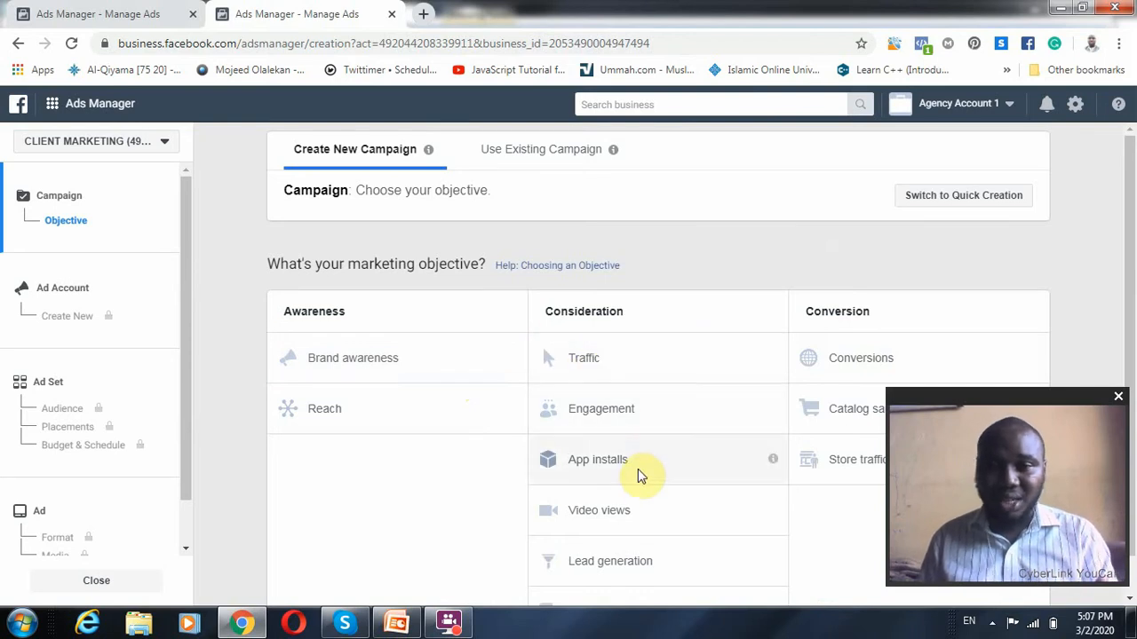
Compare the available marketing objectives with the Objectives slide in PowerPoint, and return to Ads Manager in Chrome
scroll(783, 449, "down", 1)
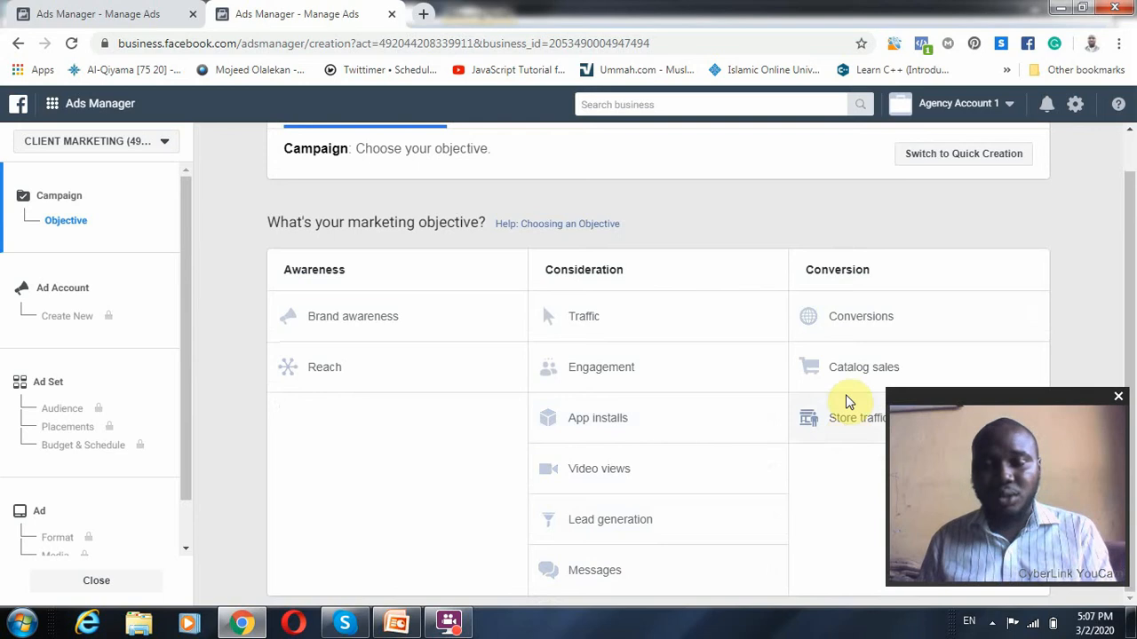
left_click(397, 626)
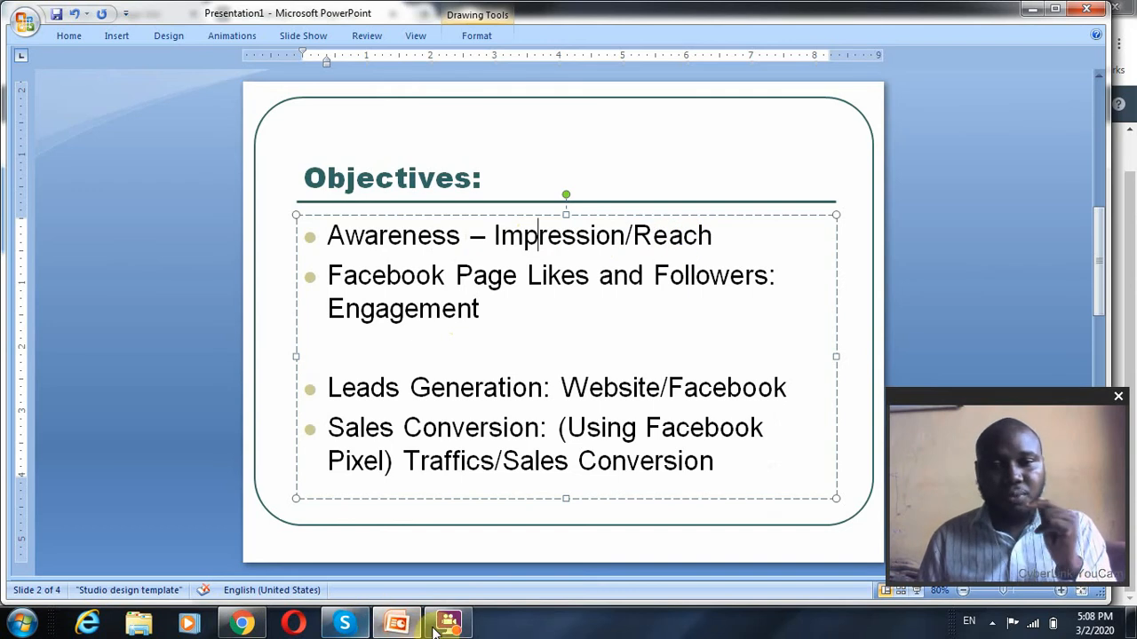
left_click(253, 627)
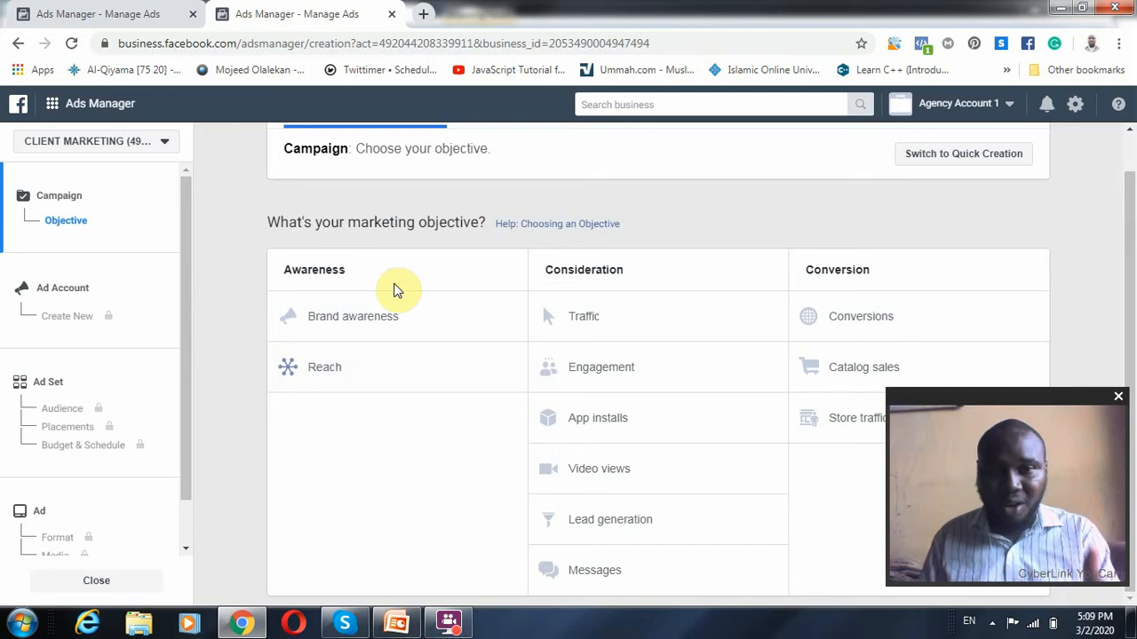
Choose Reach as the marketing objective and name the campaign "testing training"
left_click(404, 362)
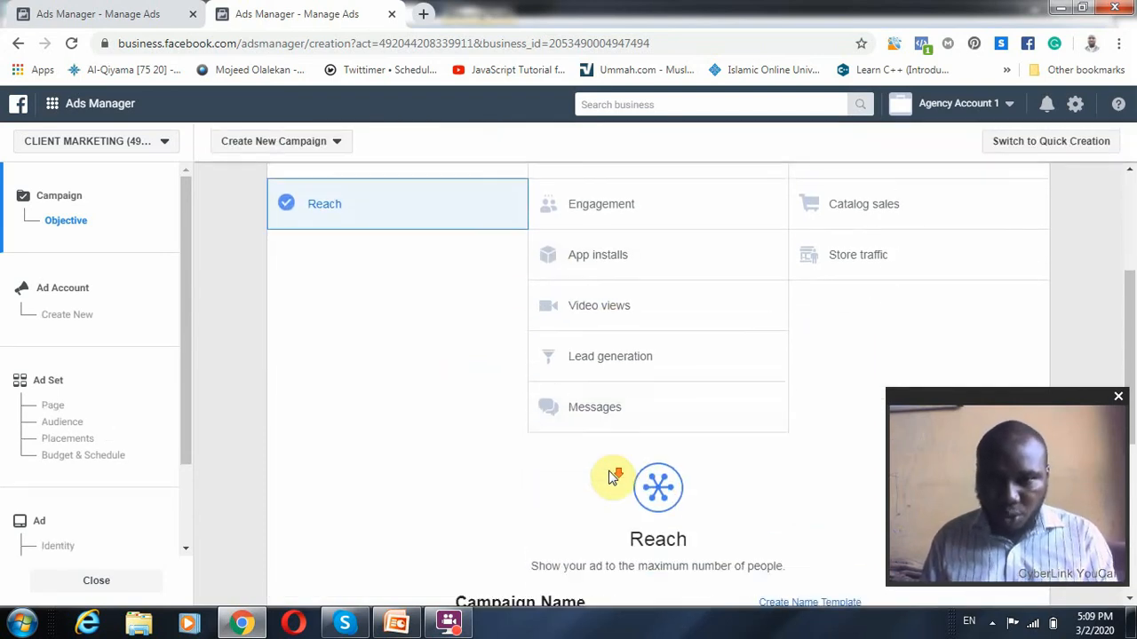
double_click(599, 423)
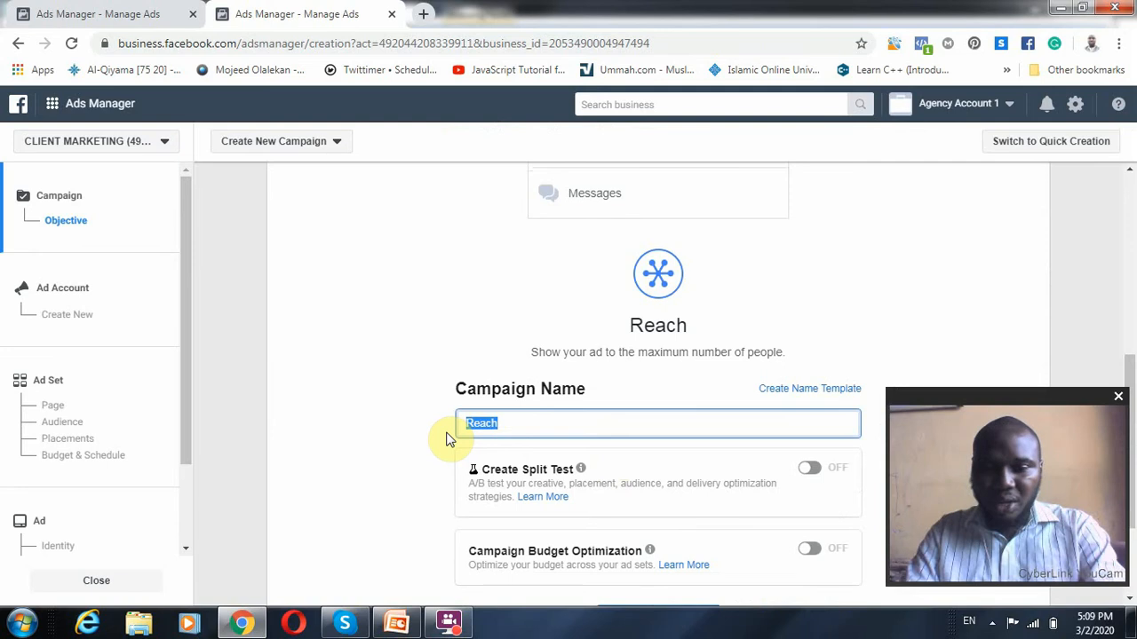
type("testing ")
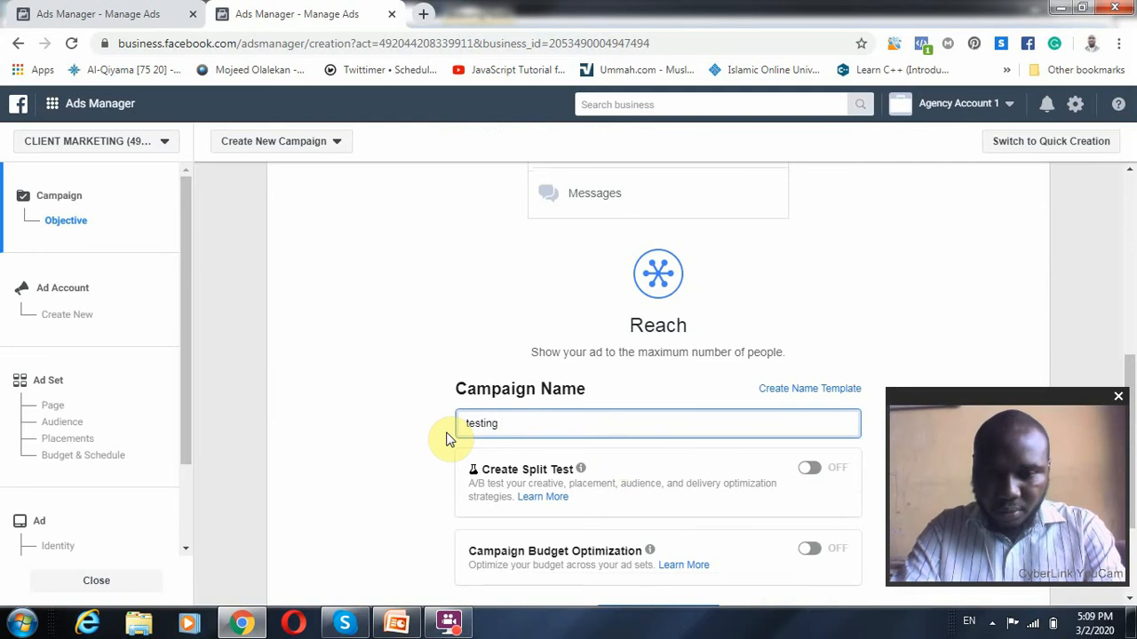
type("training")
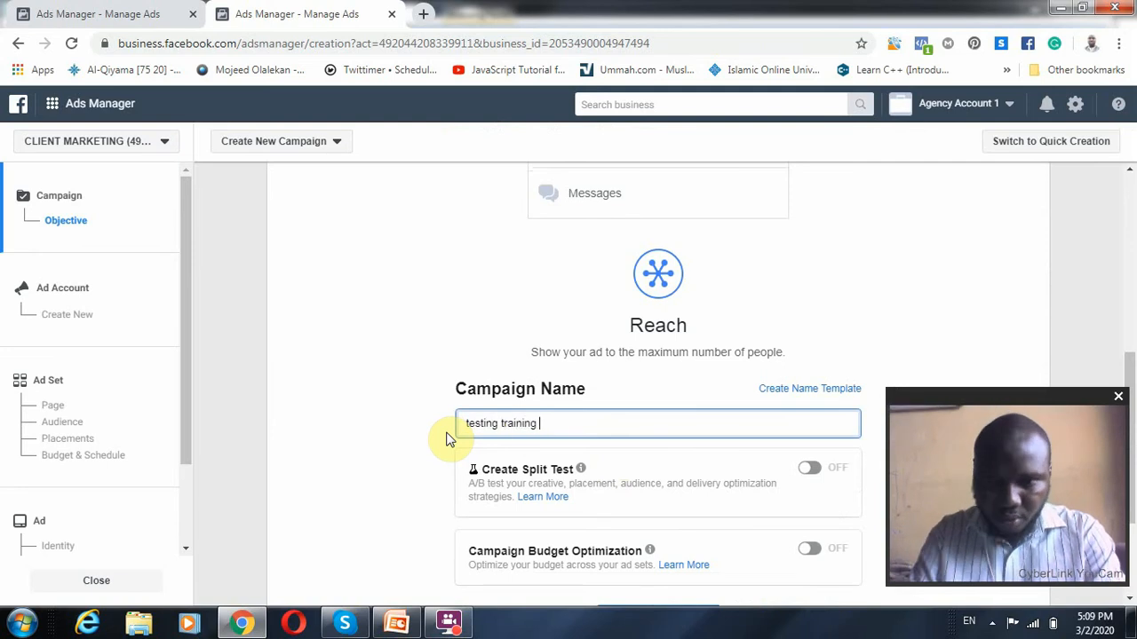
key("ctrl+a")
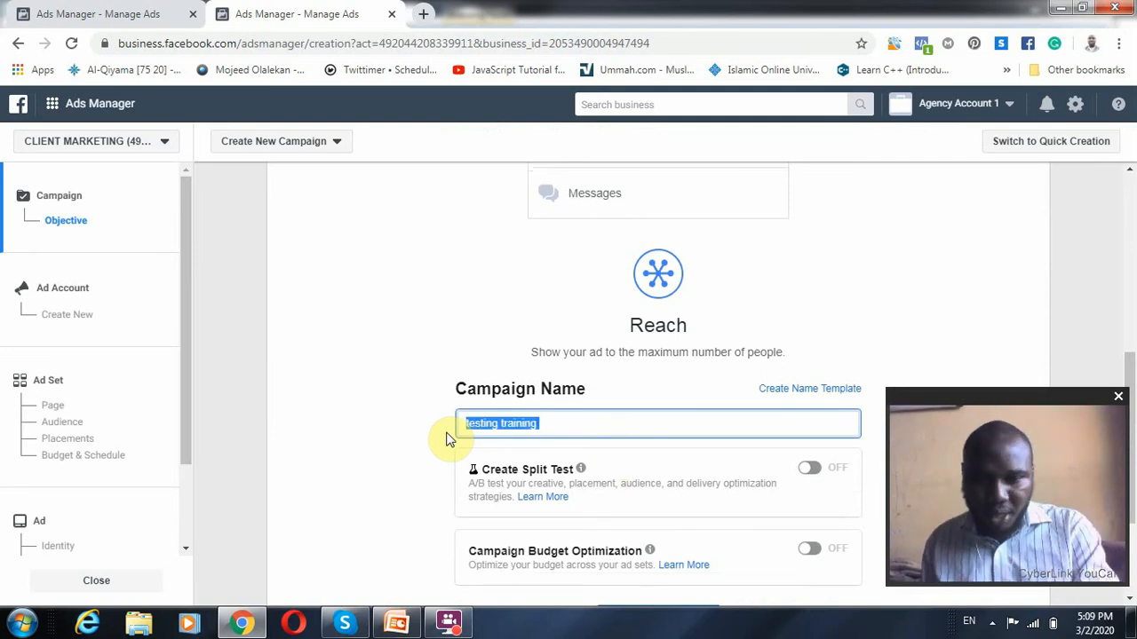
left_click(482, 350)
Leave split testing and campaign budget optimization off, and continue through the ad account setup with its preset country, currency and time zone
scroll(508, 333, "down", 2)
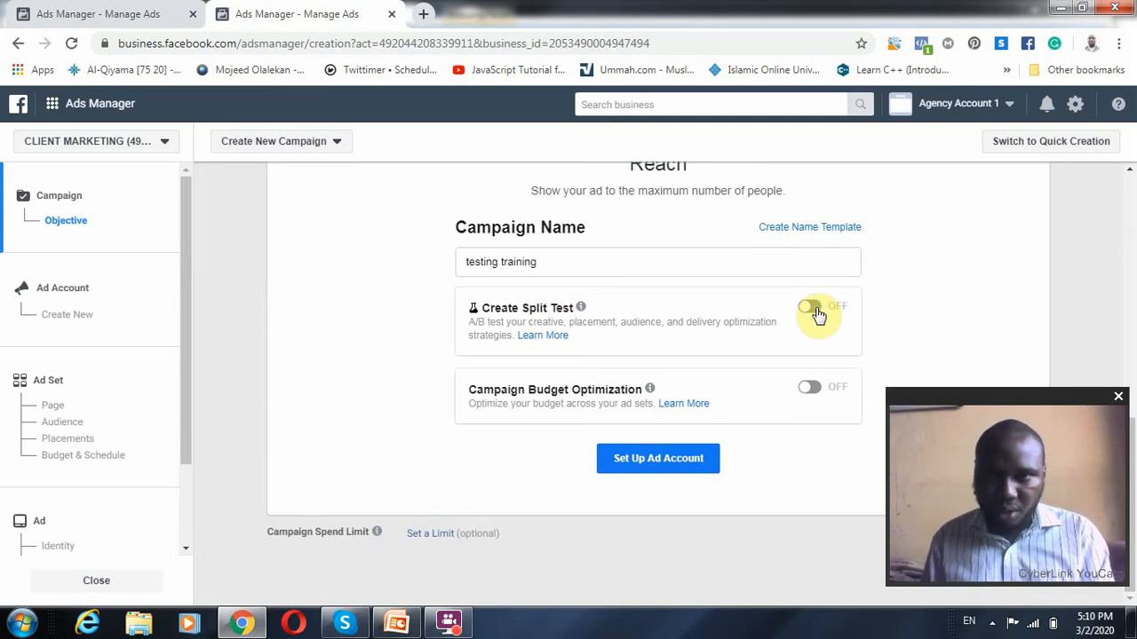
mouse_move(647, 401)
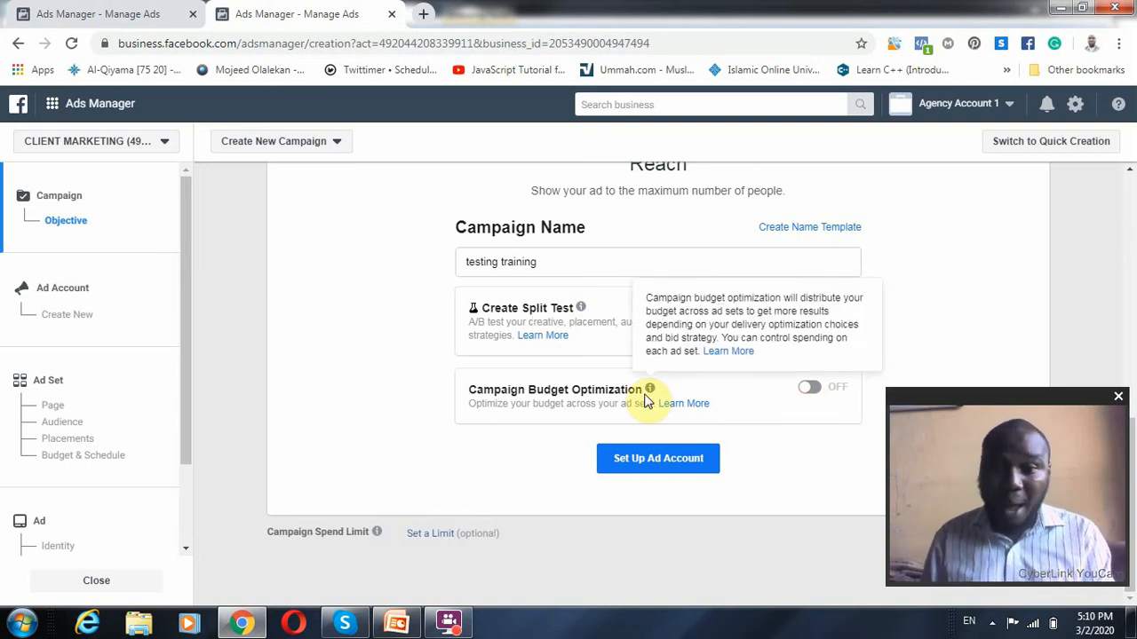
left_click(632, 476)
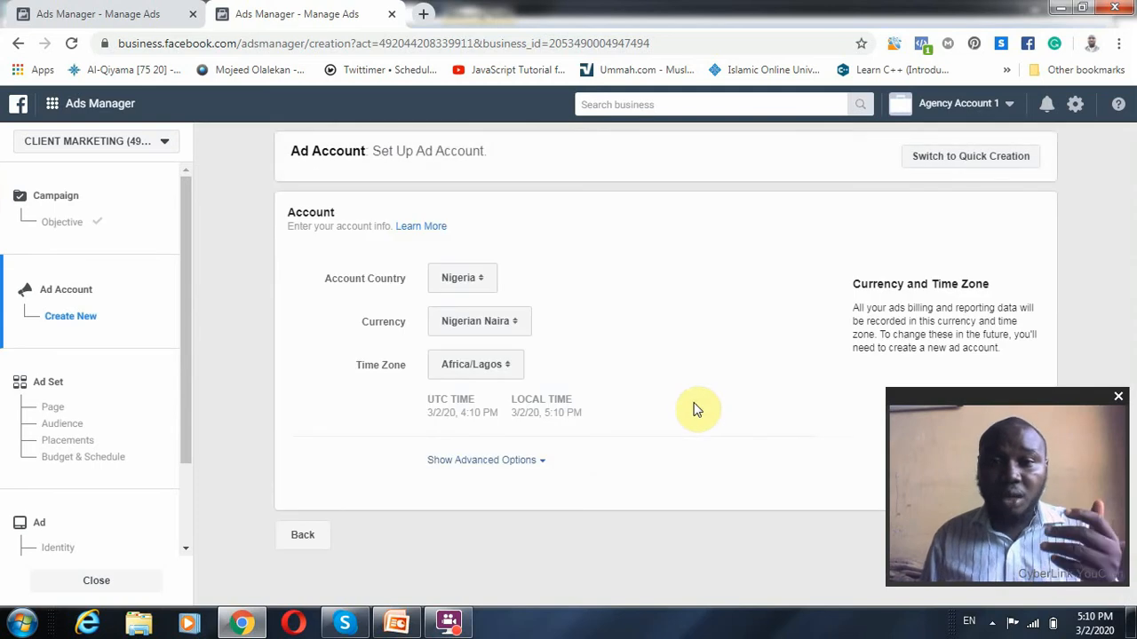
left_click_drag(954, 397, 100, 377)
left_click(1010, 536)
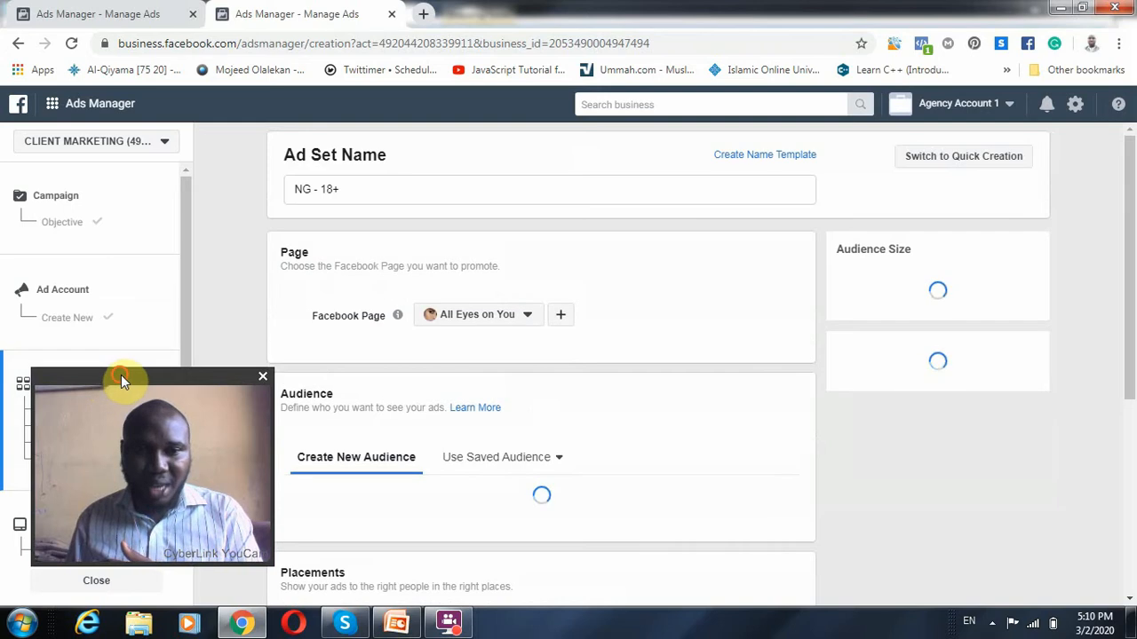
left_click_drag(121, 375, 930, 396)
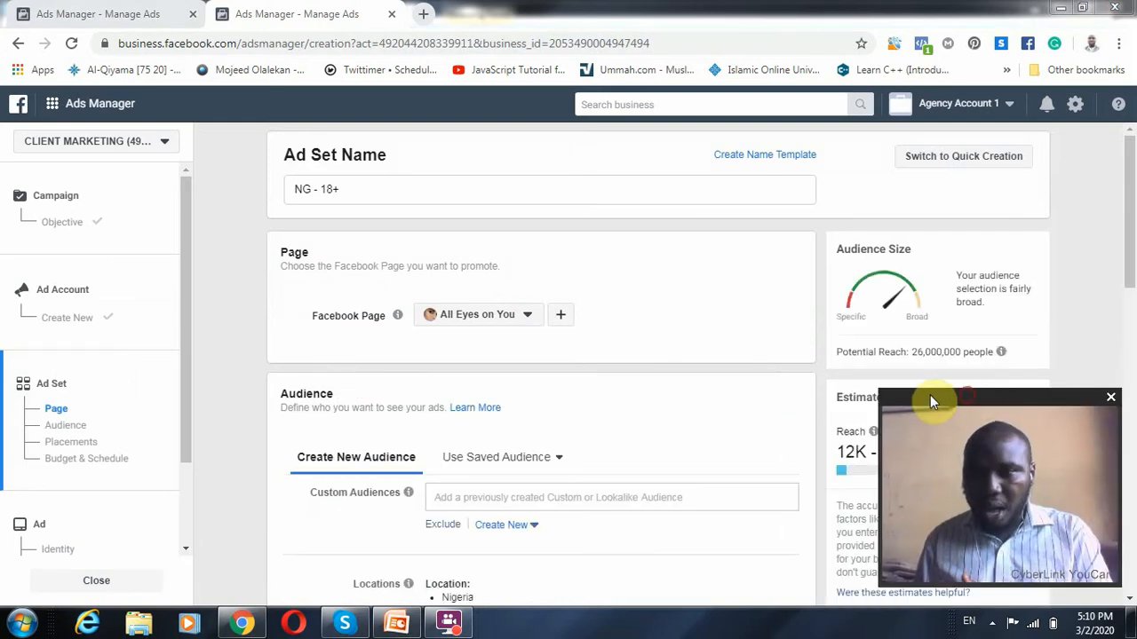
Name the ad set "testing training" and keep All Eyes on You as the promoted Facebook Page
left_click_drag(436, 198, 254, 195)
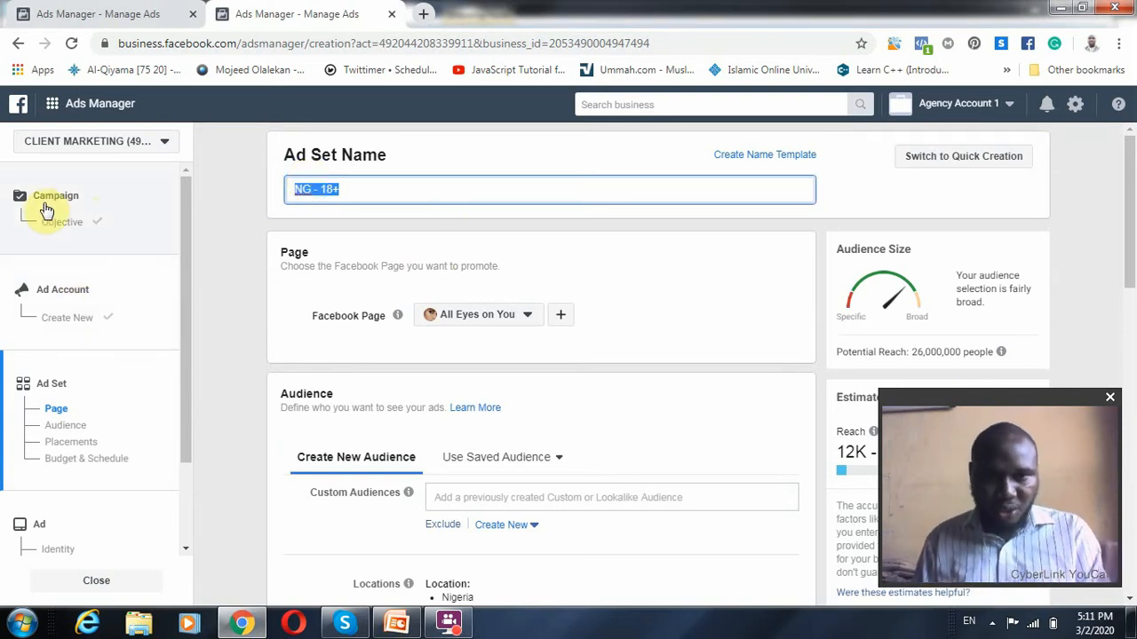
scroll(35, 435, "down", 1)
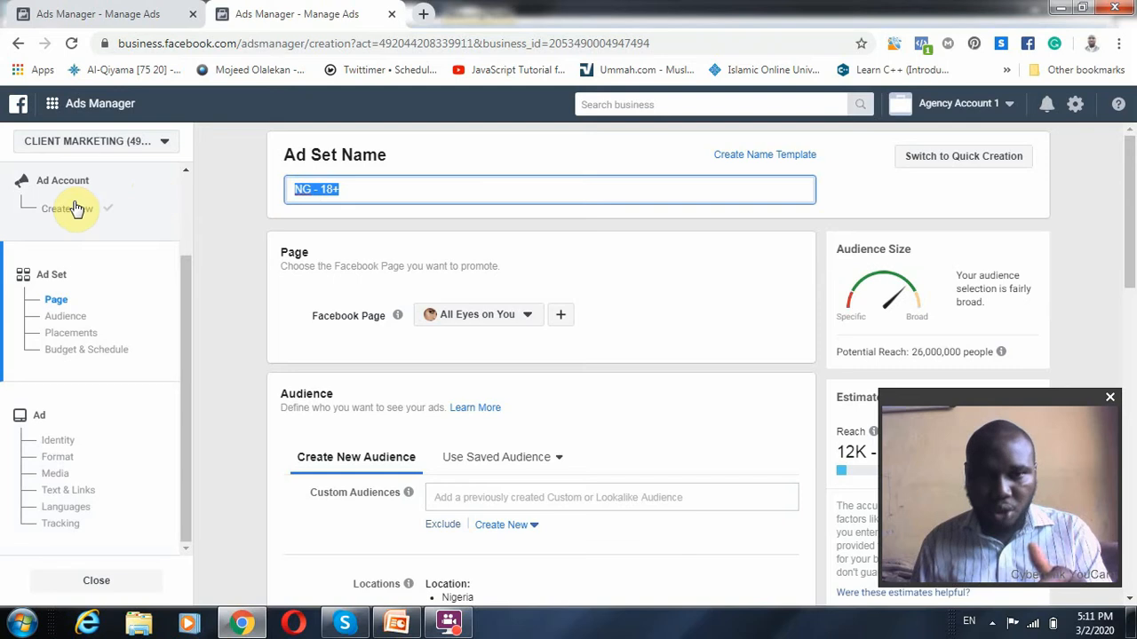
scroll(75, 209, "up", 2)
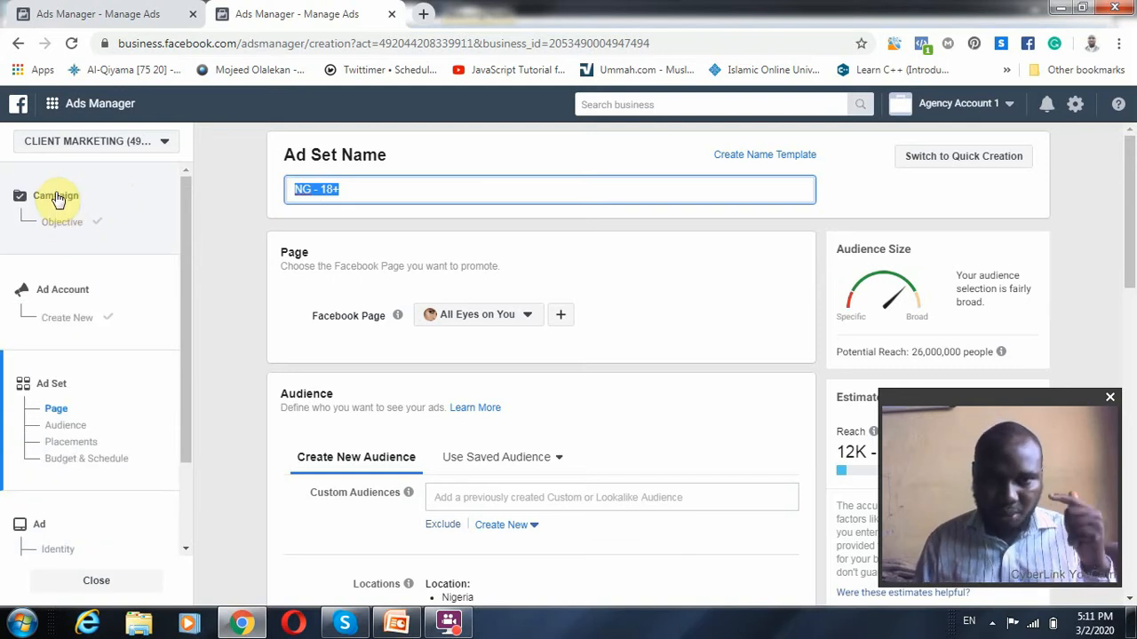
scroll(54, 293, "down", 2)
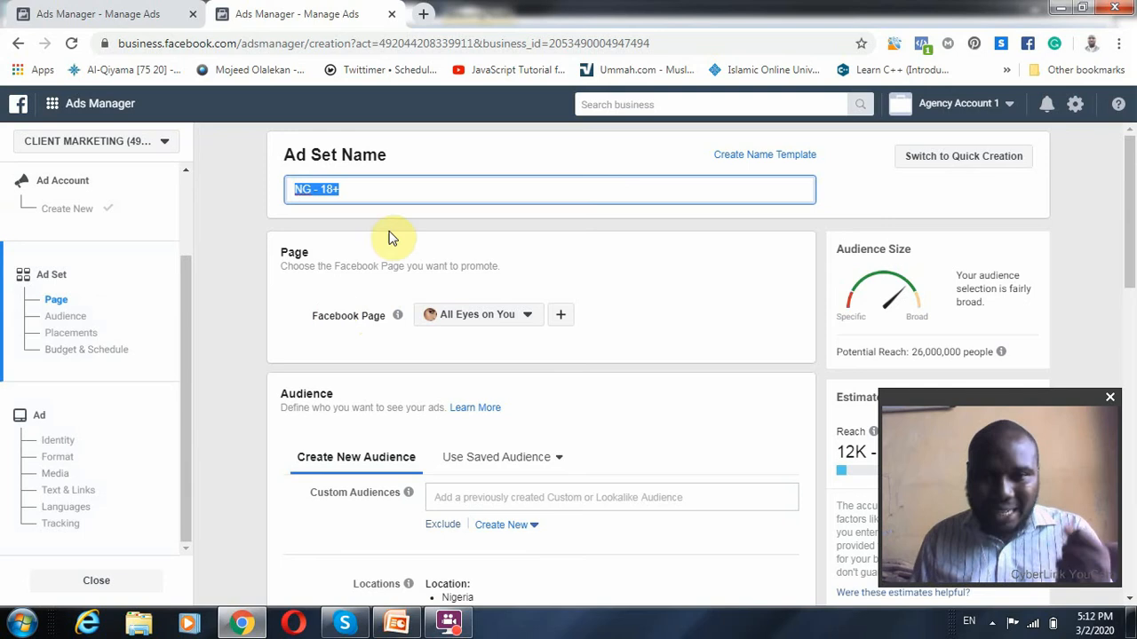
type("testing training")
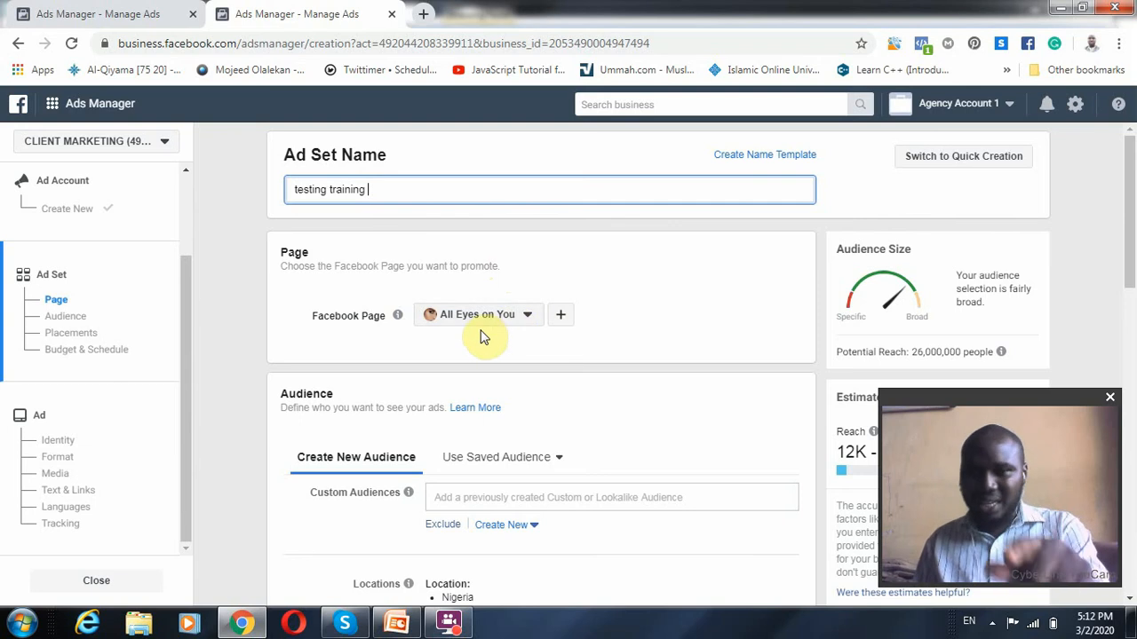
left_click(527, 324)
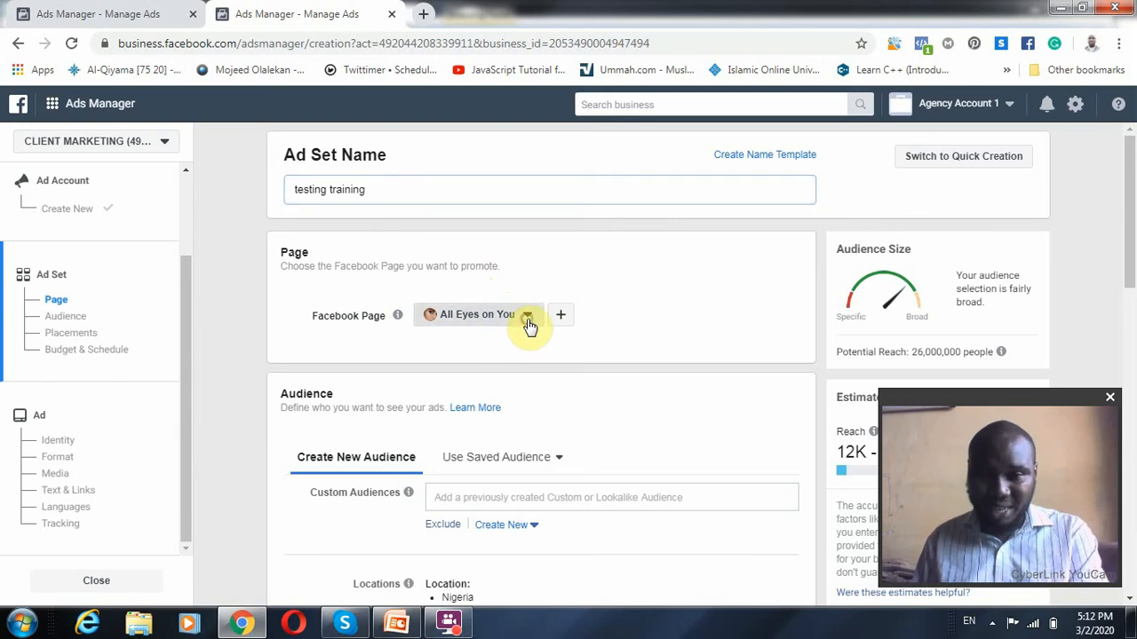
left_click(610, 260)
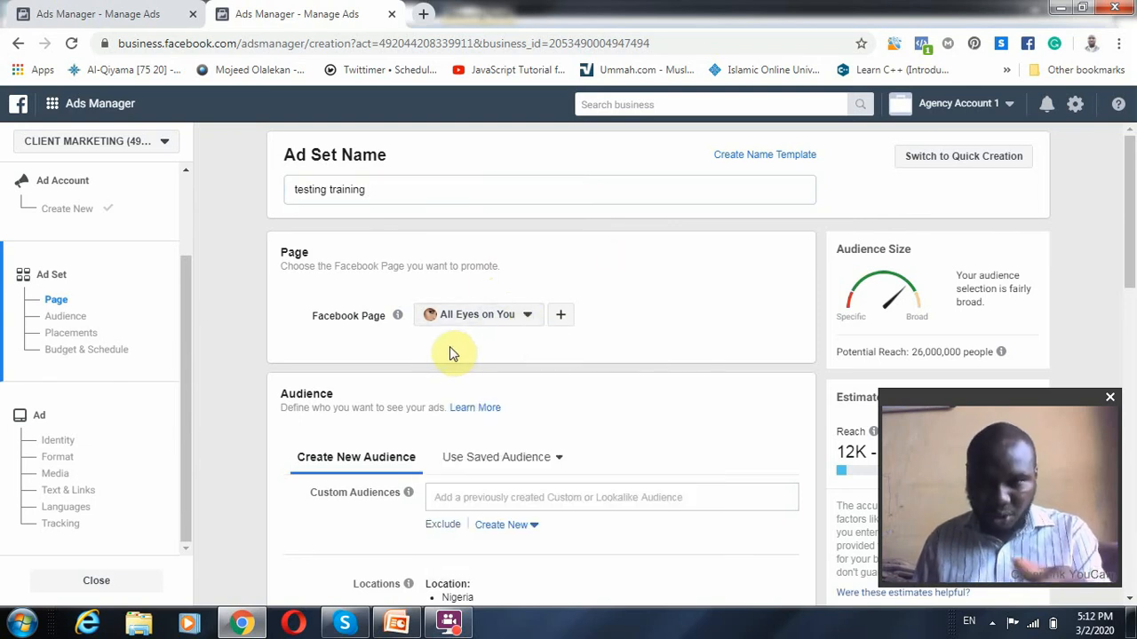
Review the ad set's audience settings and the Facebook Ads Targeting 2020 title slide in PowerPoint, and return to Ads Manager
scroll(504, 331, "down", 1)
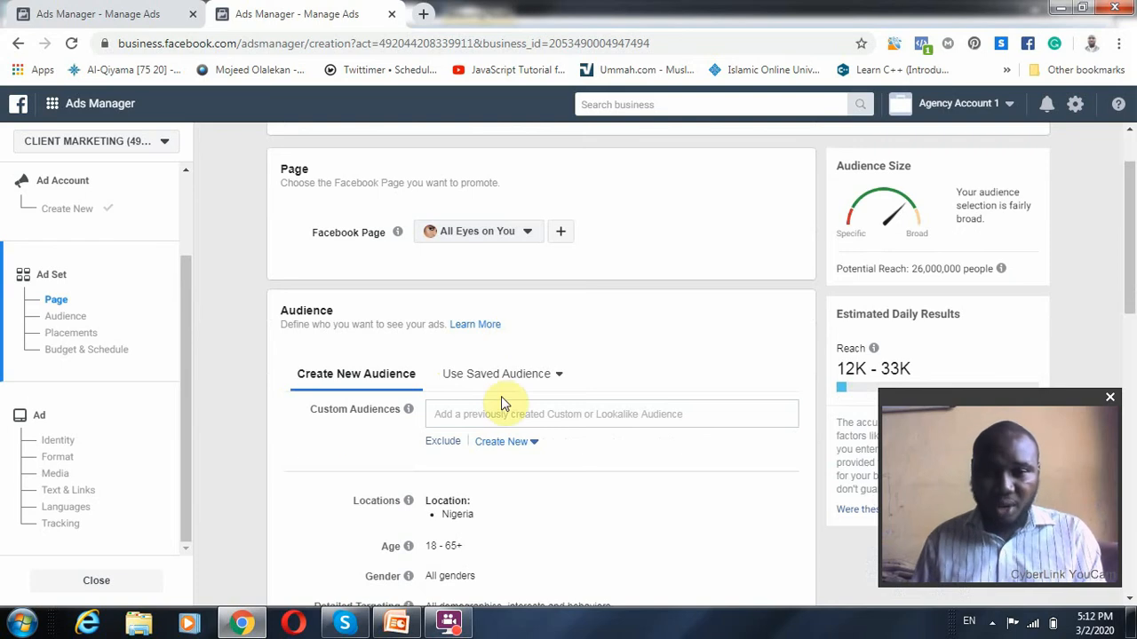
scroll(471, 431, "down", 1)
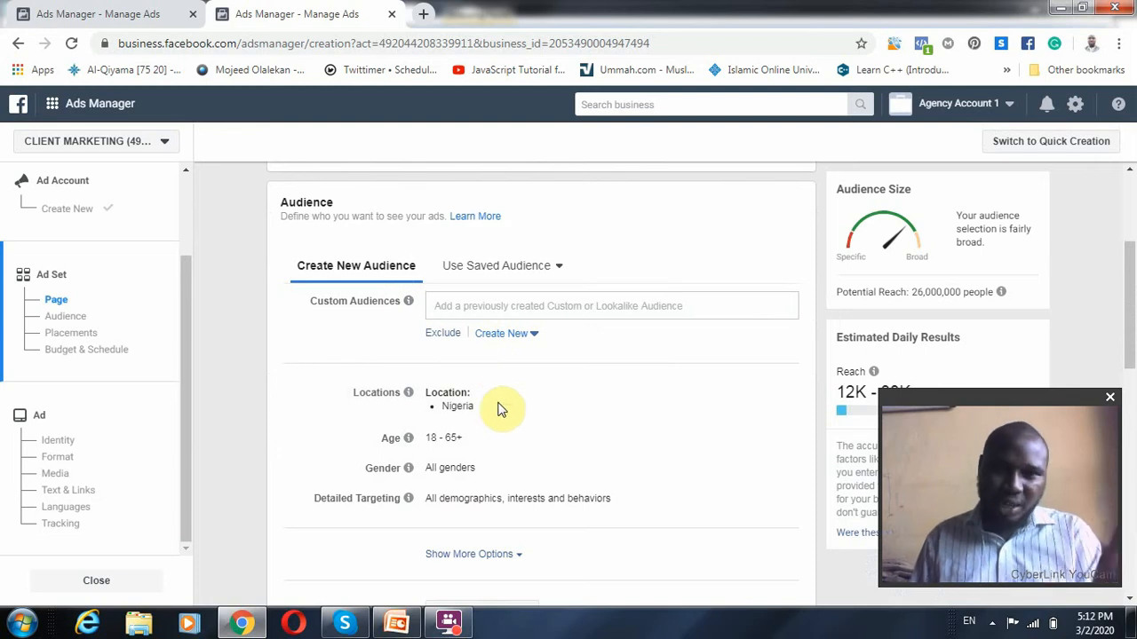
left_click(401, 624)
scroll(394, 382, "up", 1)
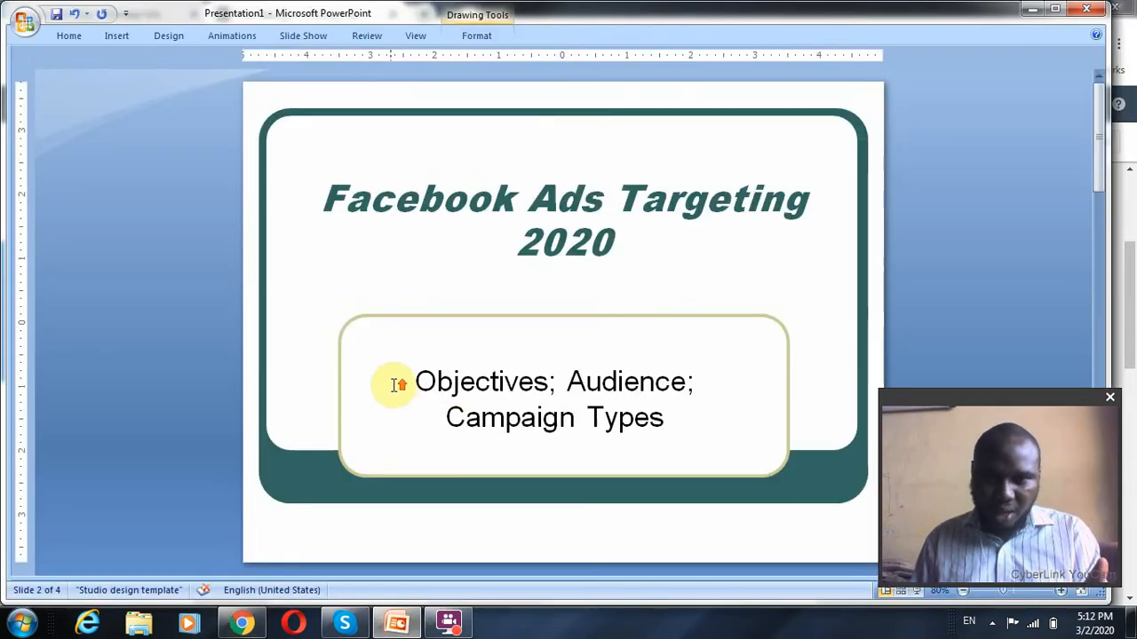
scroll(422, 390, "down", 2)
scroll(424, 391, "up", 2)
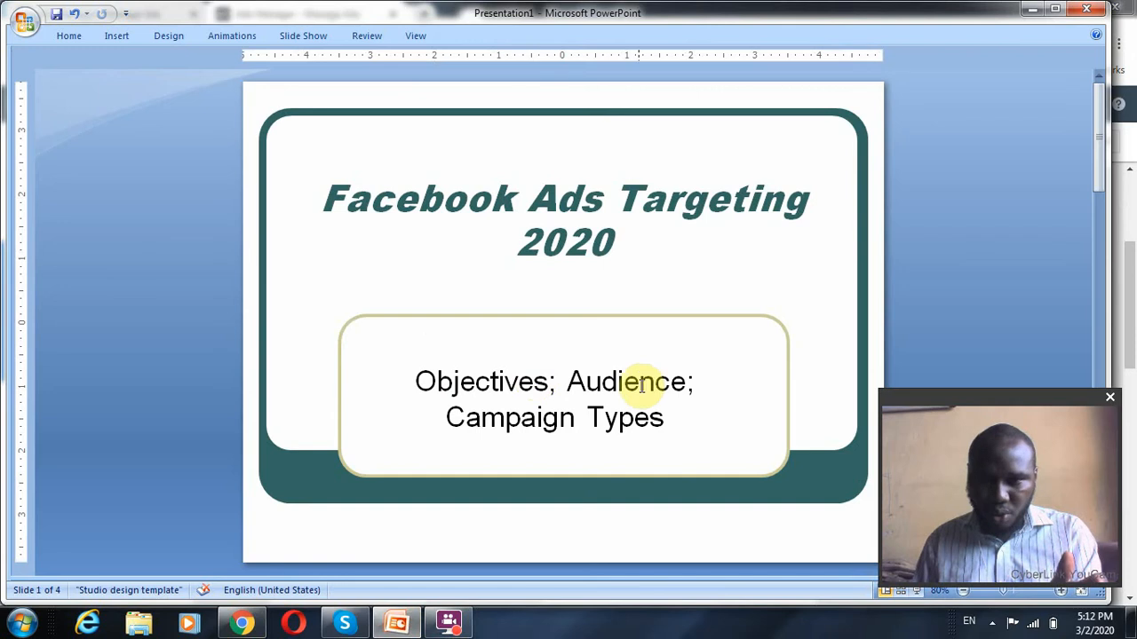
left_click(616, 389)
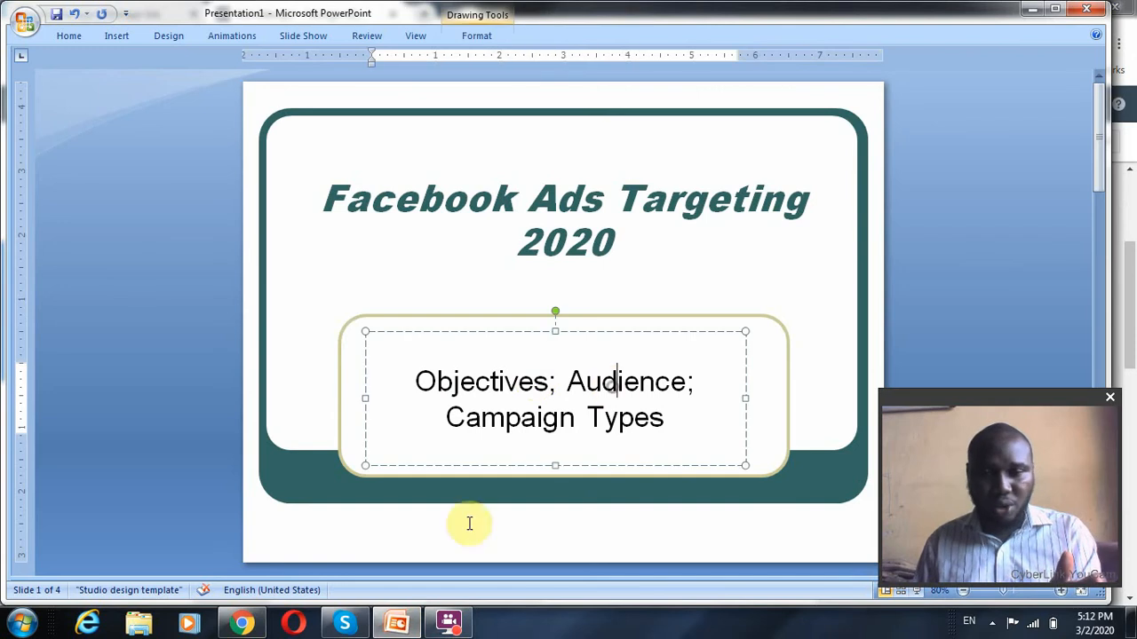
left_click(406, 629)
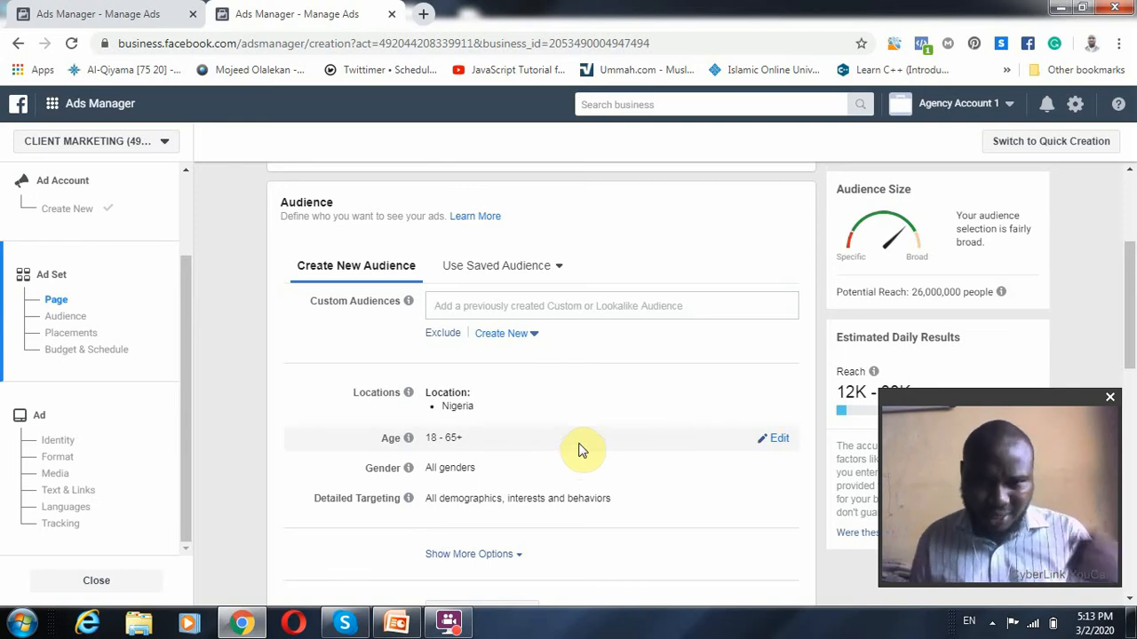
Replace Nigeria with the Worldwide region as the audience's location
left_click(775, 397)
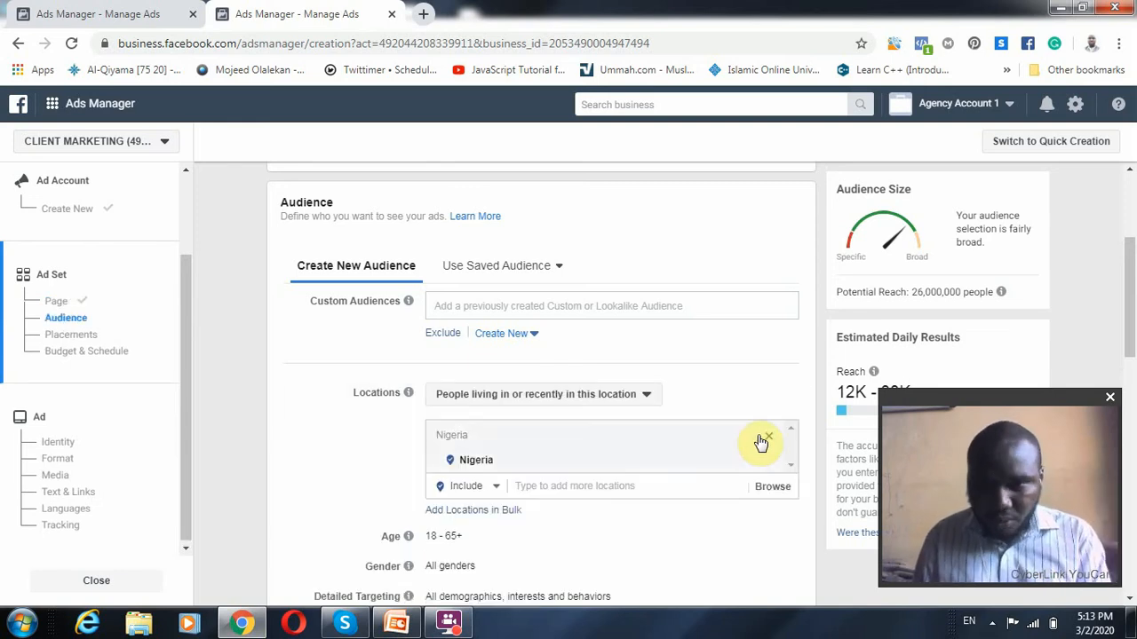
left_click(767, 460)
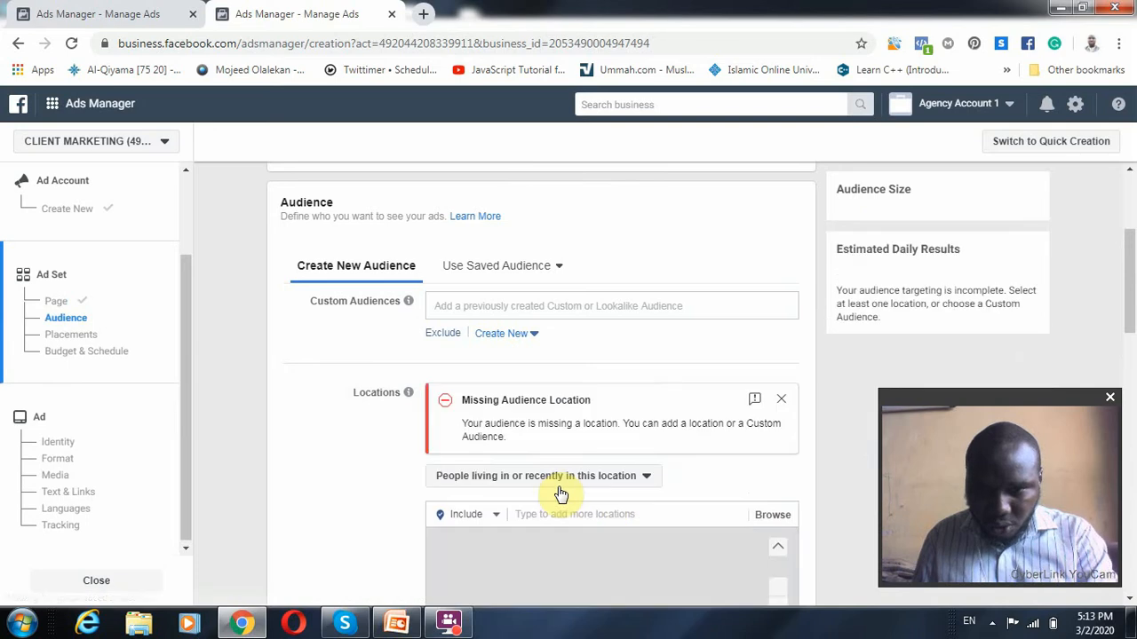
left_click(545, 515)
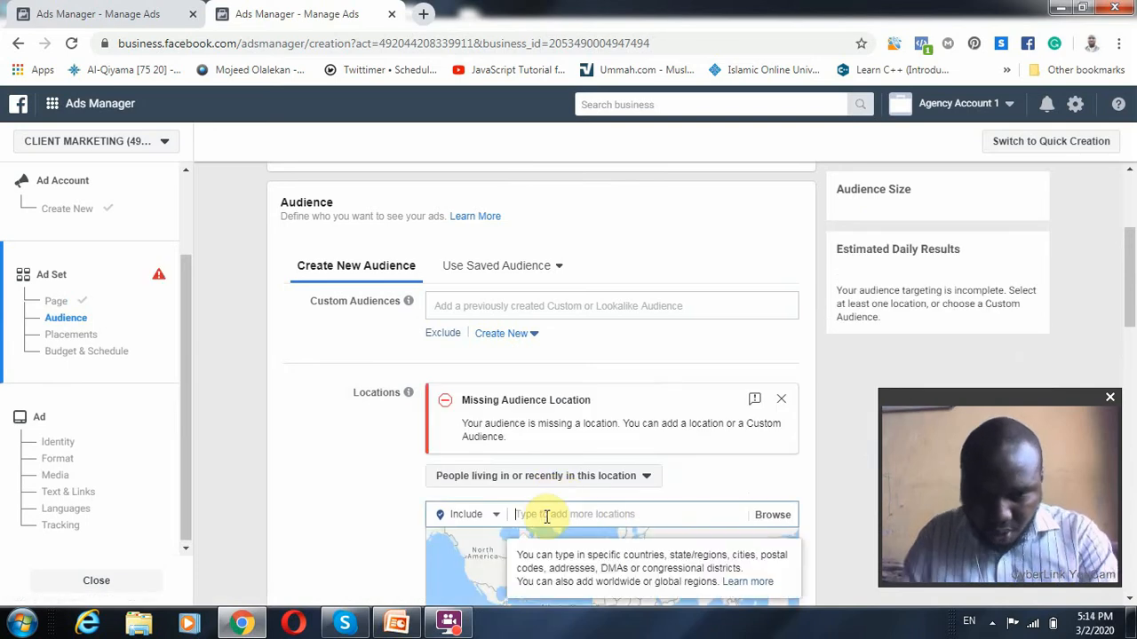
type("world")
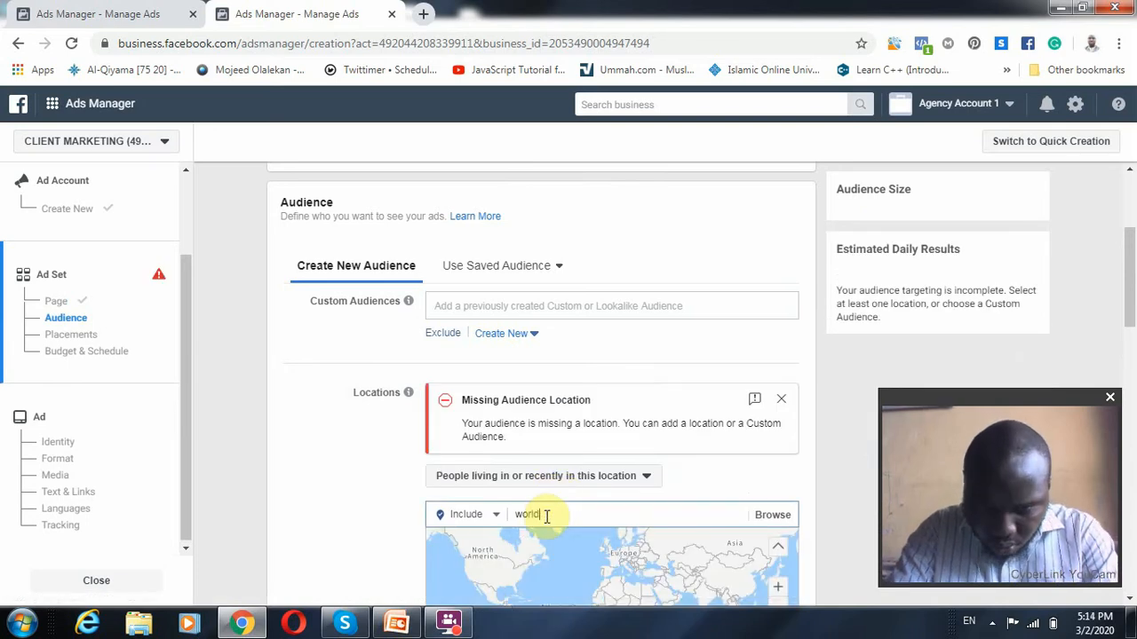
type("wide")
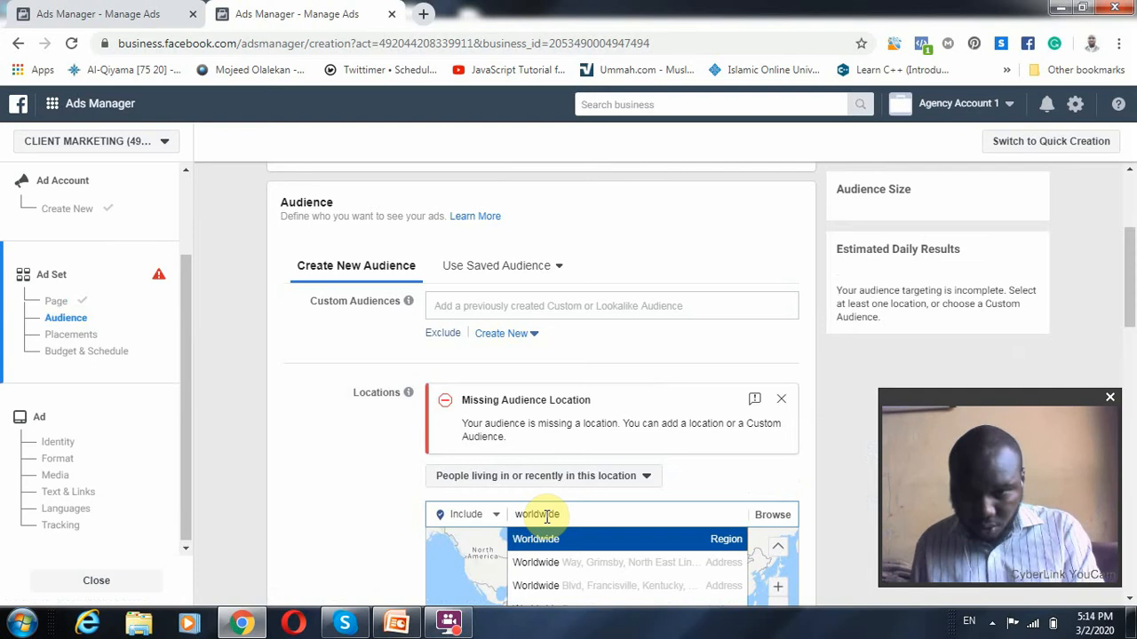
left_click(569, 540)
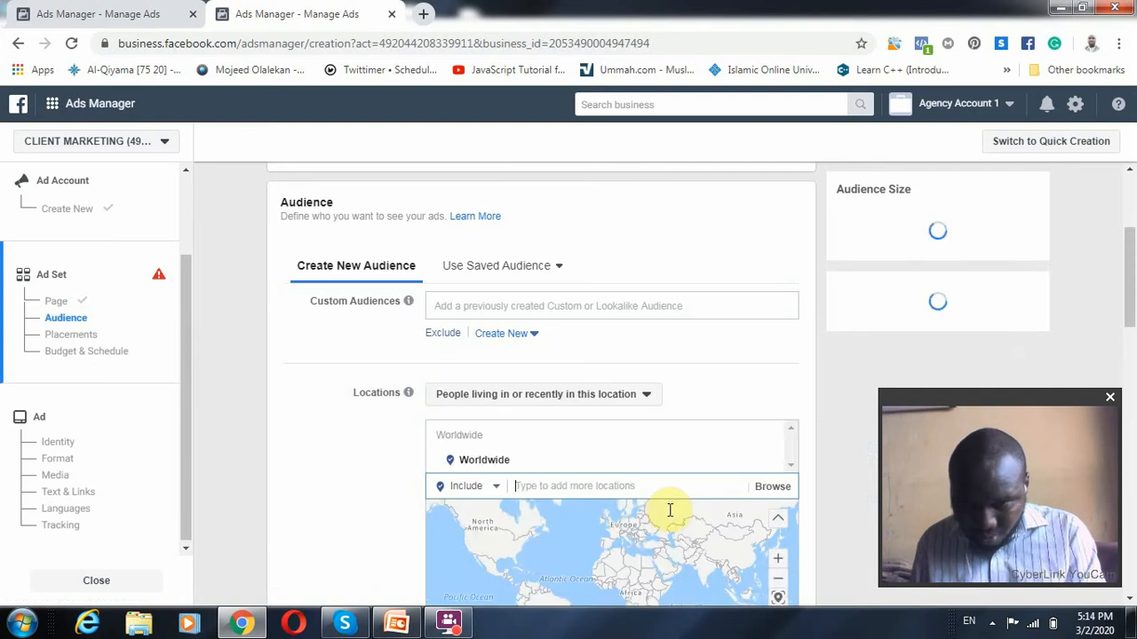
scroll(726, 496, "down", 3)
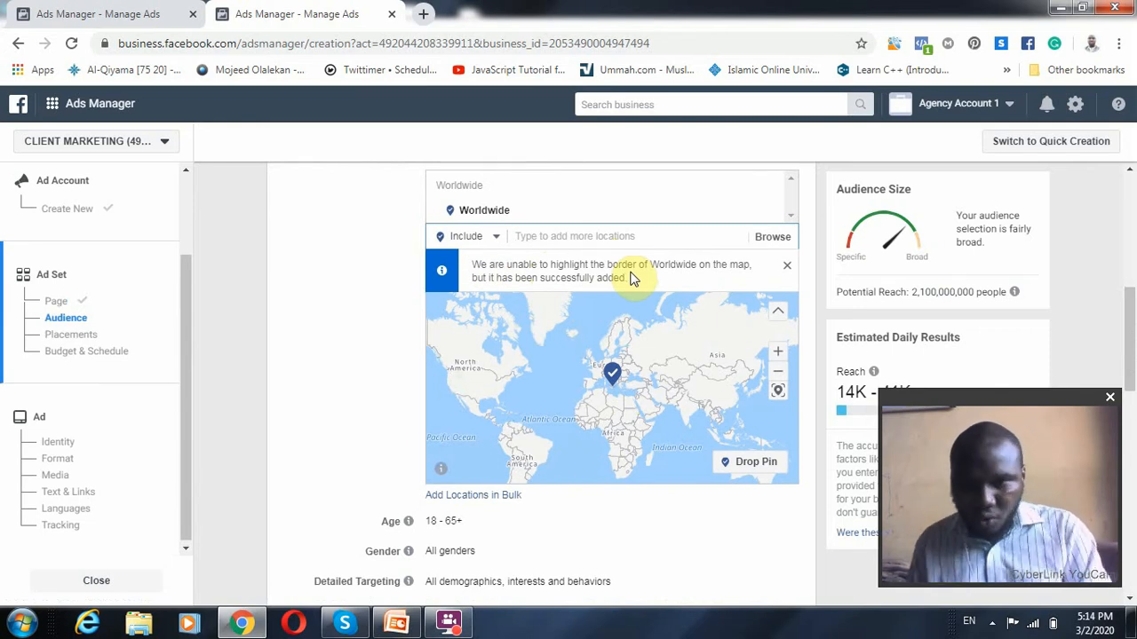
Examine the potential reach estimate for the Worldwide audience, moving the webcam window aside to uncover the estimates
left_click_drag(961, 392, 254, 339)
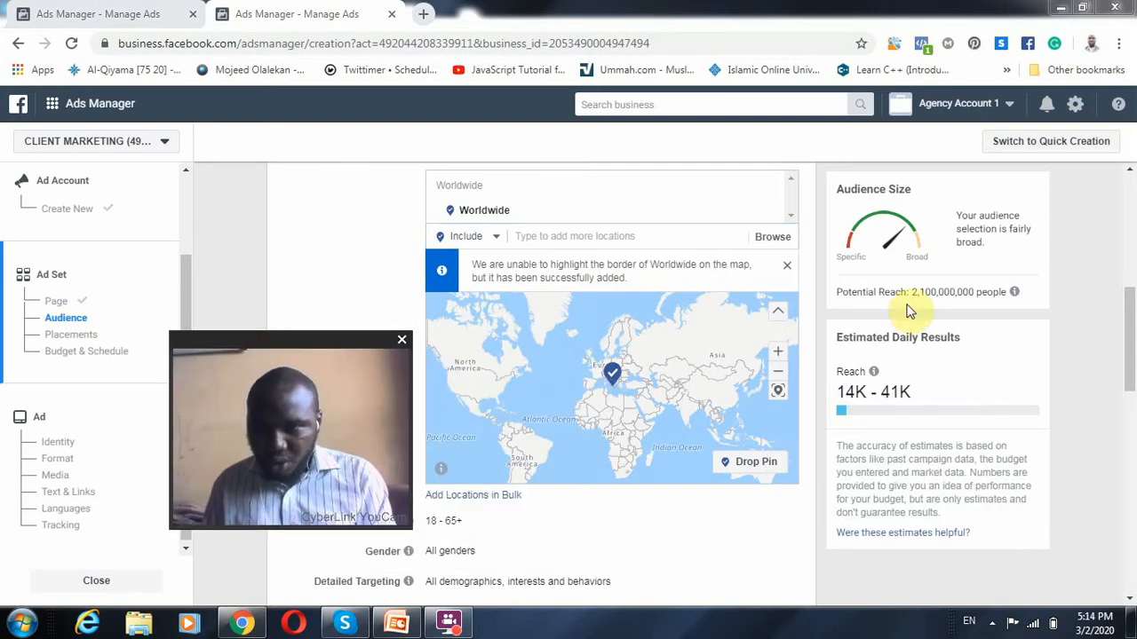
left_click_drag(910, 297, 979, 298)
left_click_drag(349, 338, 1024, 390)
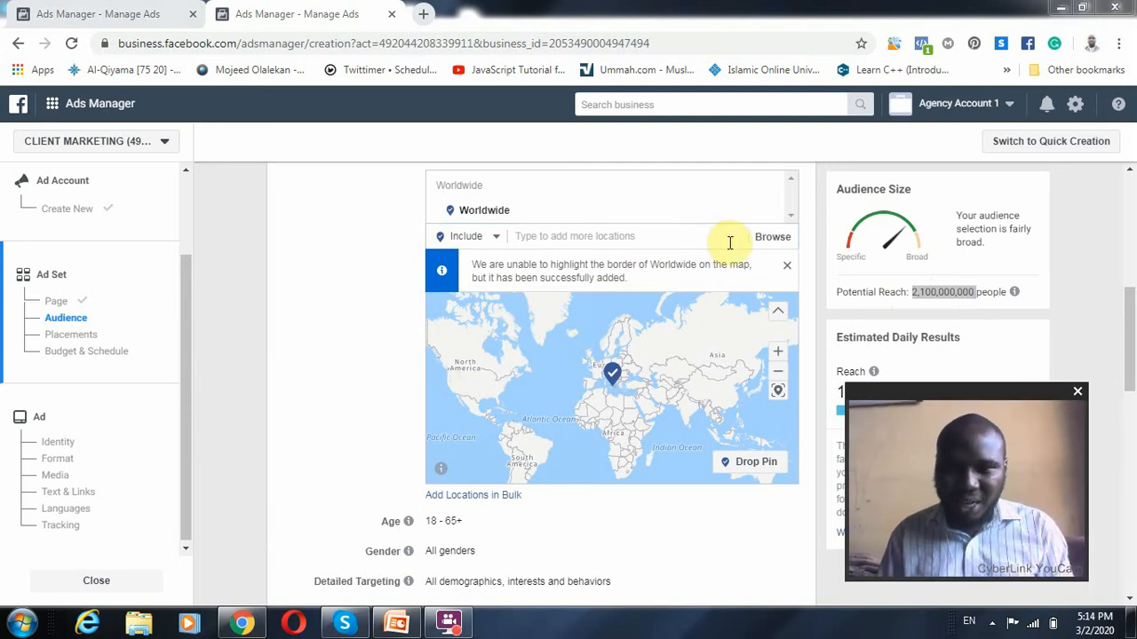
Replace the Worldwide location with the city Ojo, Lagos, Lagos State, Nigeria
left_click(768, 217)
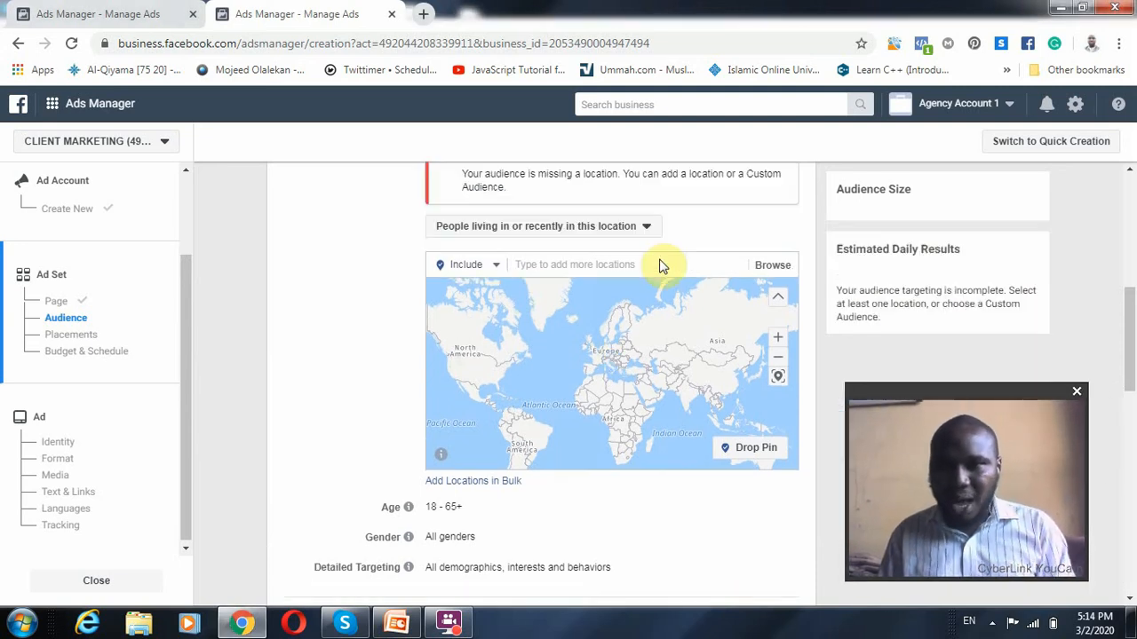
left_click(644, 262)
type("ojo")
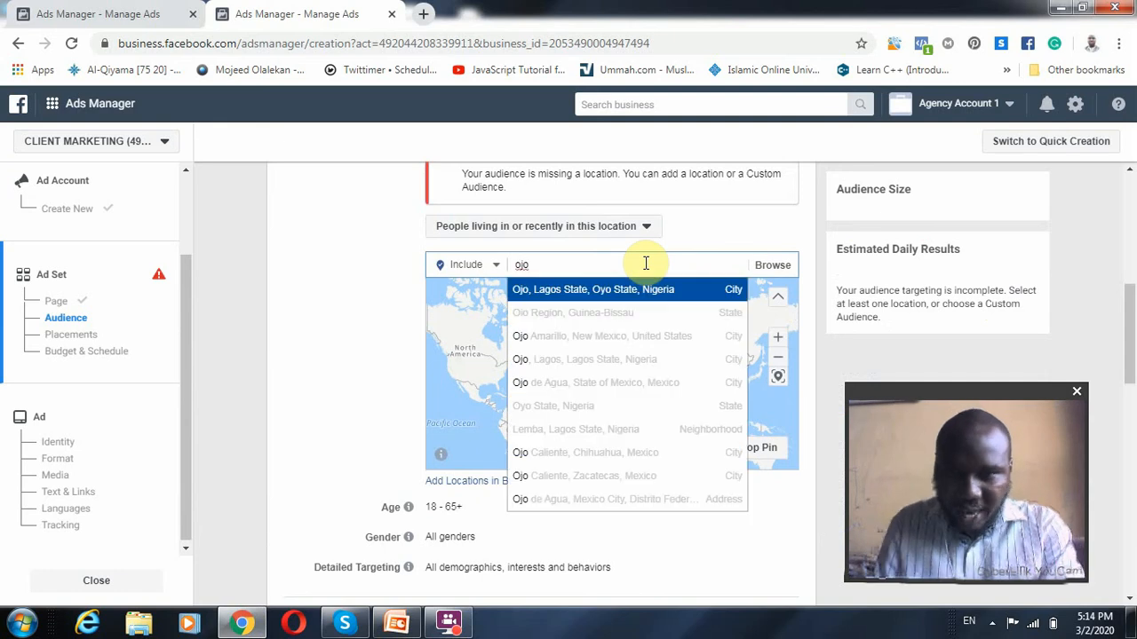
left_click(634, 365)
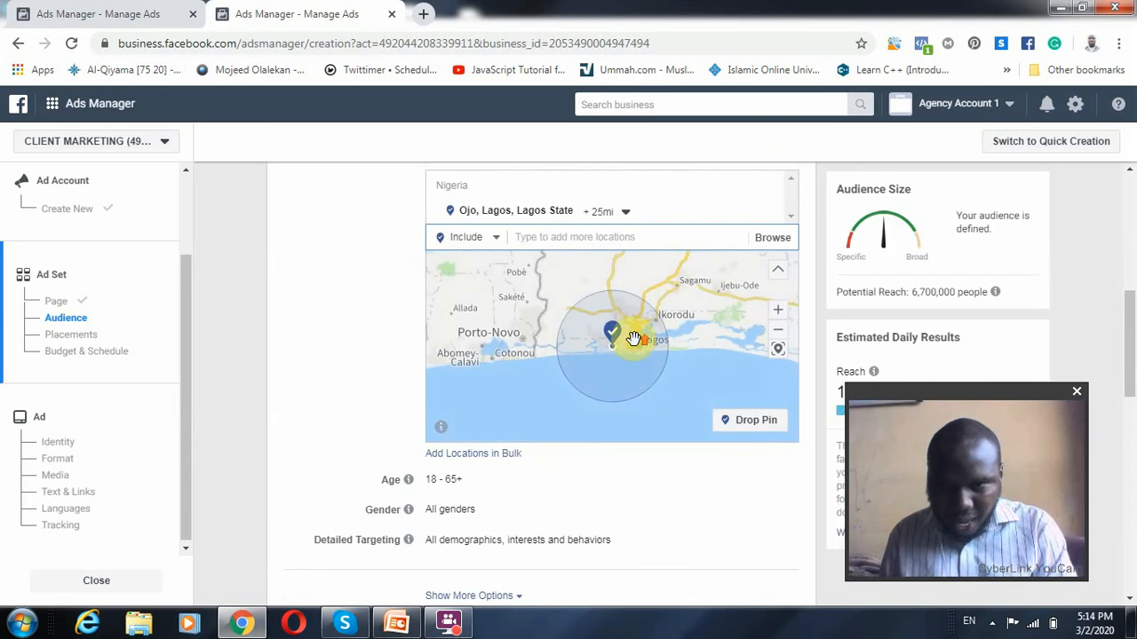
Set the radius around Ojo to 12 mi and check the covered area on the map
scroll(631, 342, "up", 2)
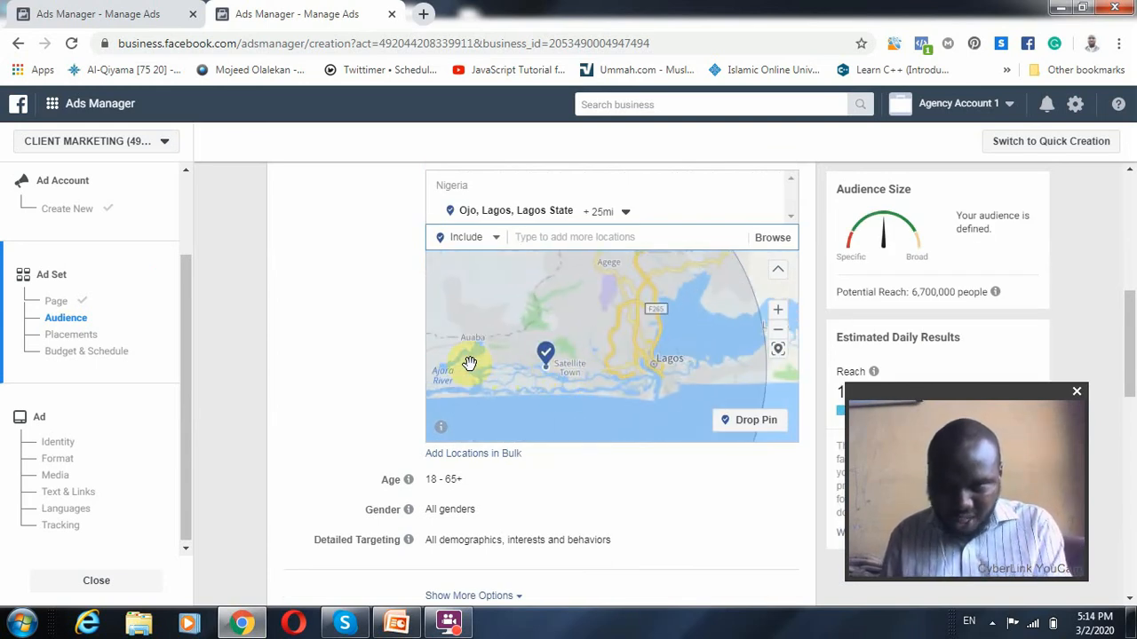
left_click(625, 212)
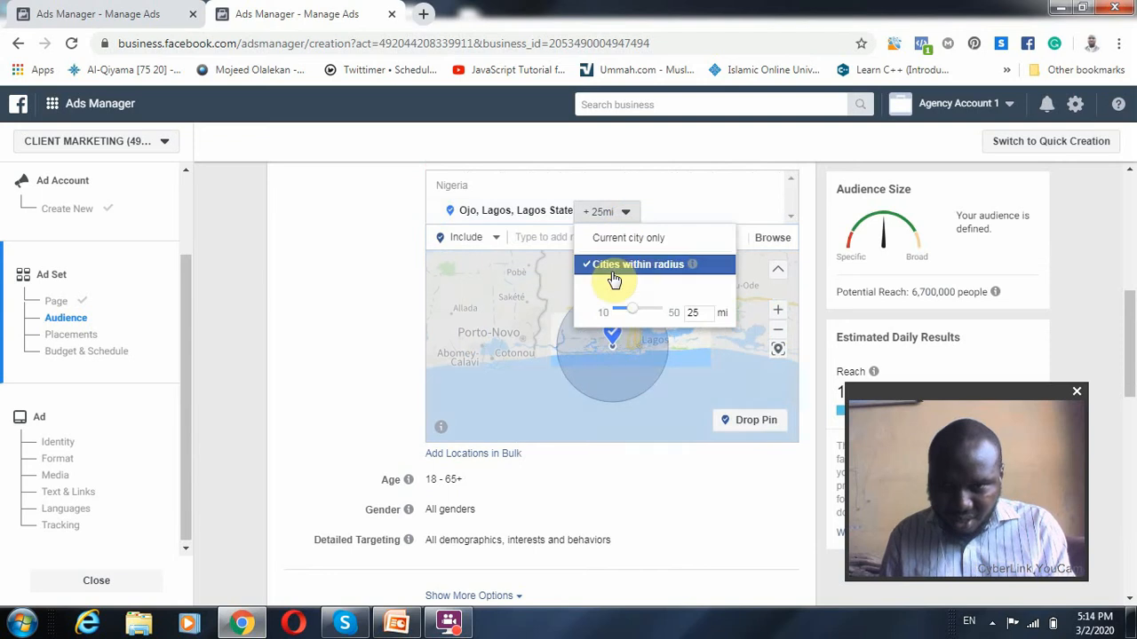
left_click_drag(630, 317, 615, 314)
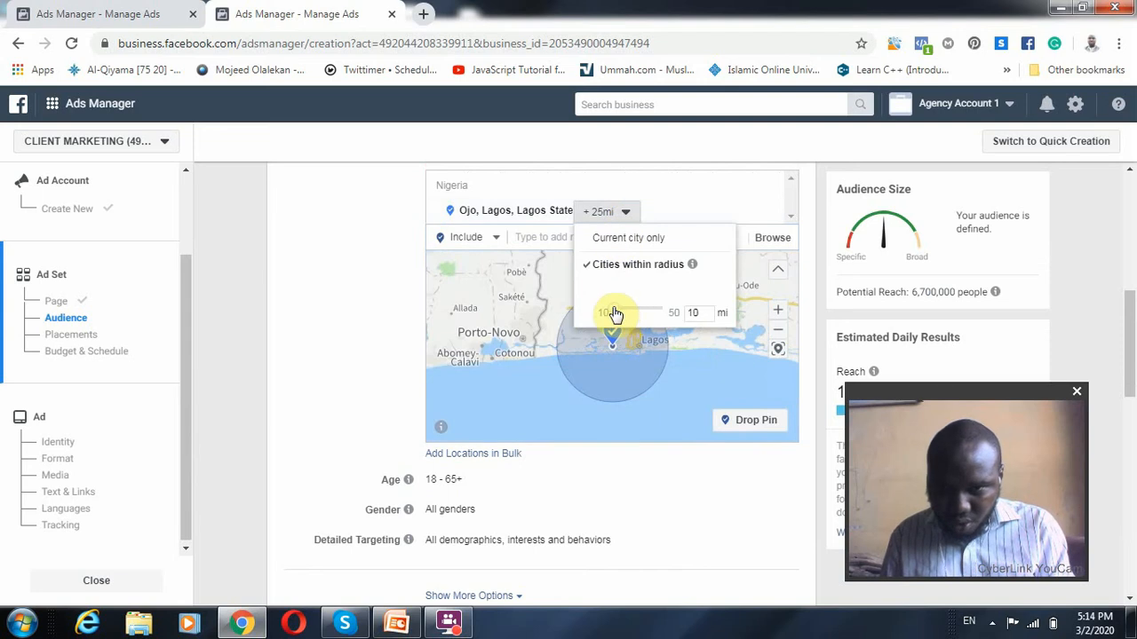
left_click(717, 359)
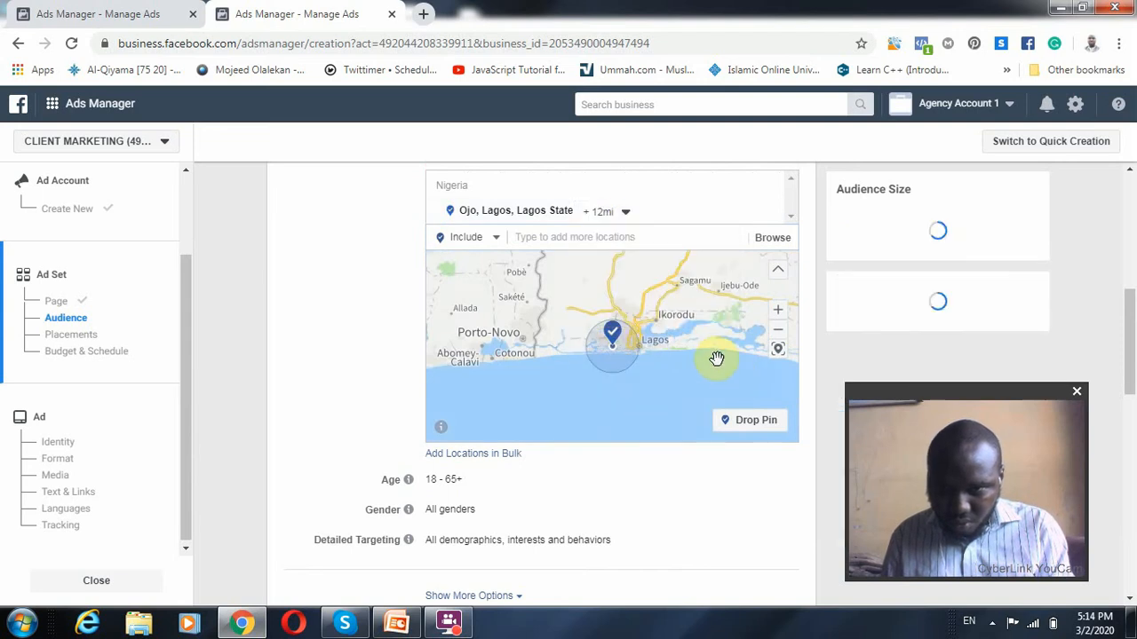
scroll(643, 340, "up", 1)
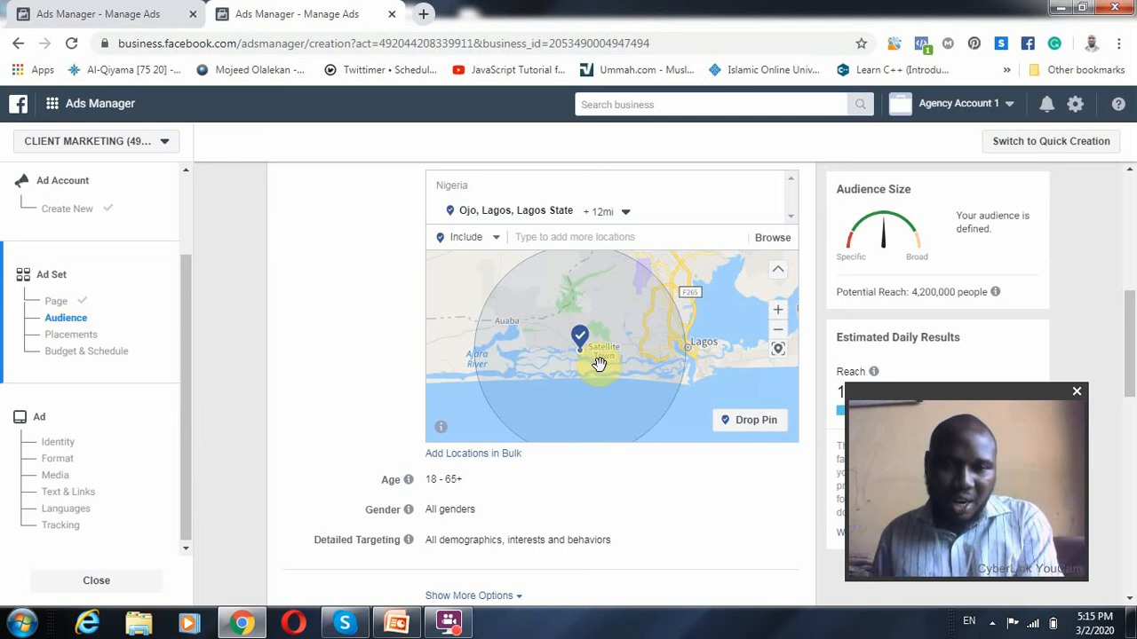
left_click(778, 329)
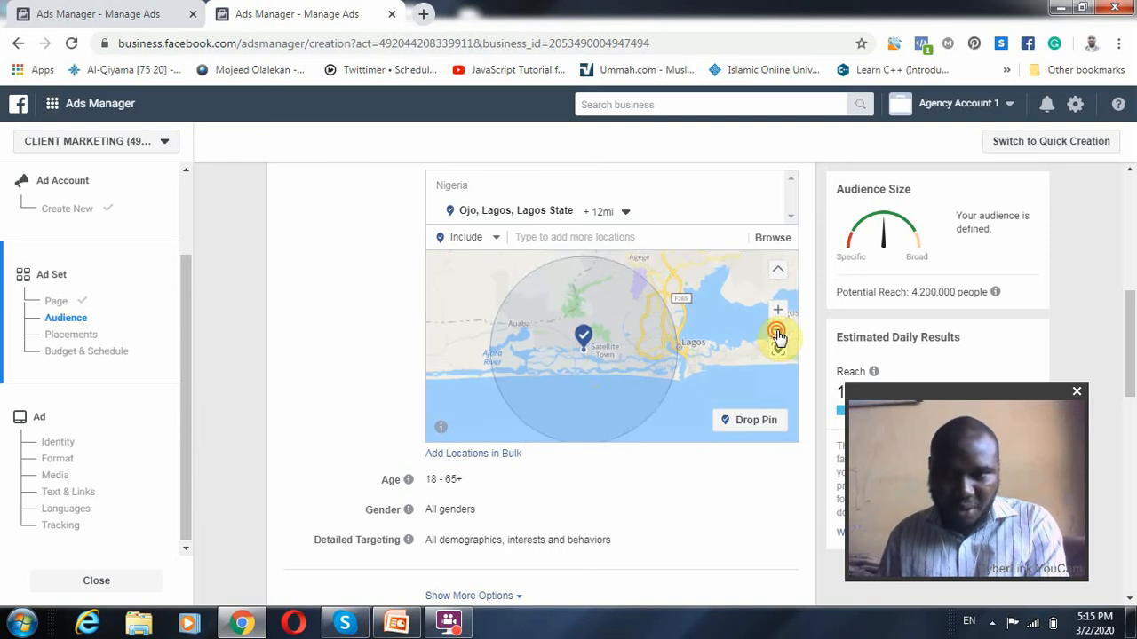
left_click(778, 329)
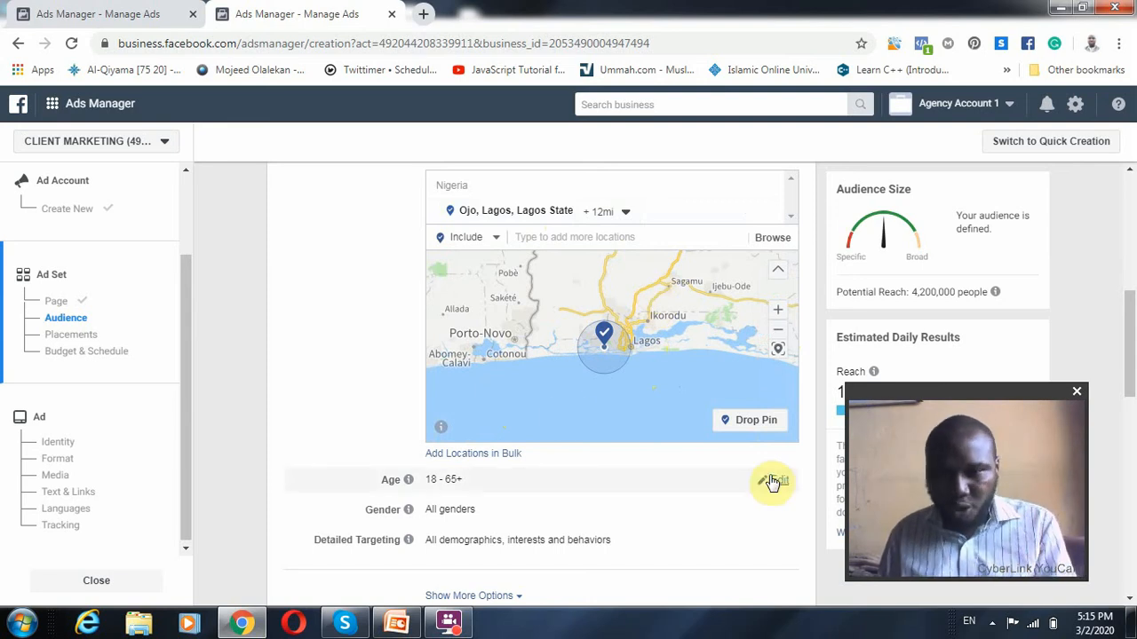
Review Ojo's radius options and set the audience's maximum age to 25
left_click(775, 482)
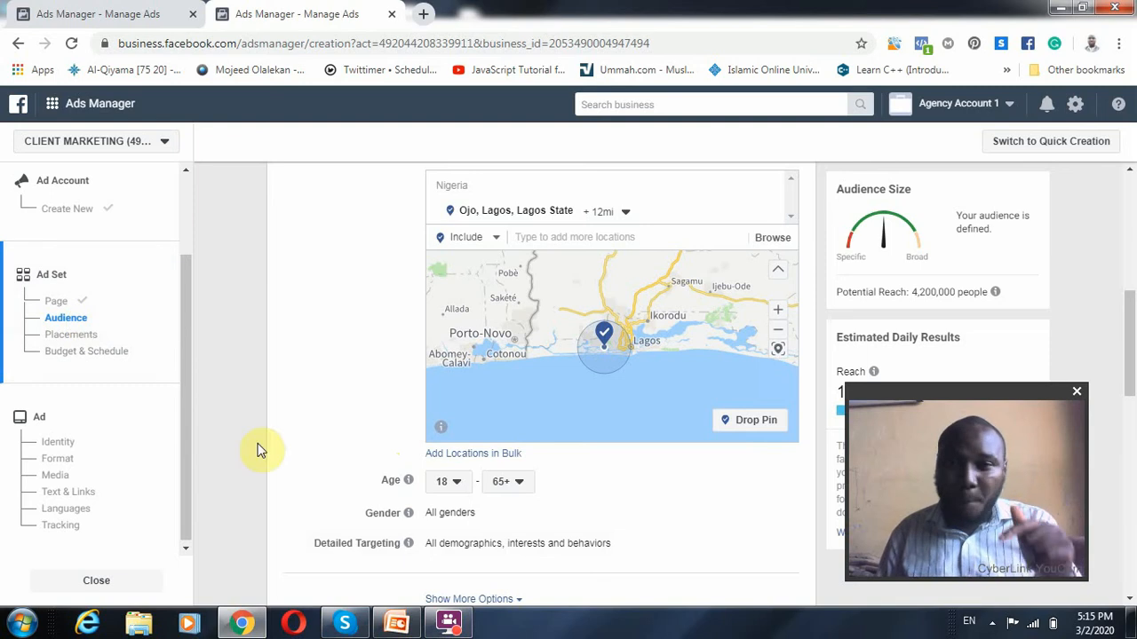
scroll(475, 422, "down", 1)
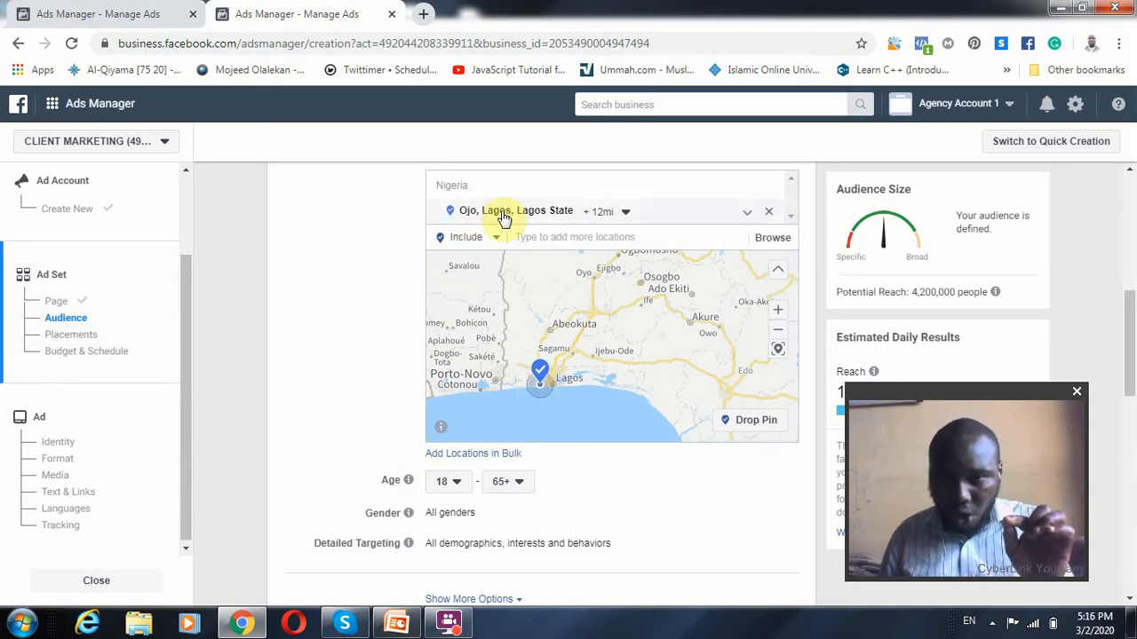
left_click(624, 213)
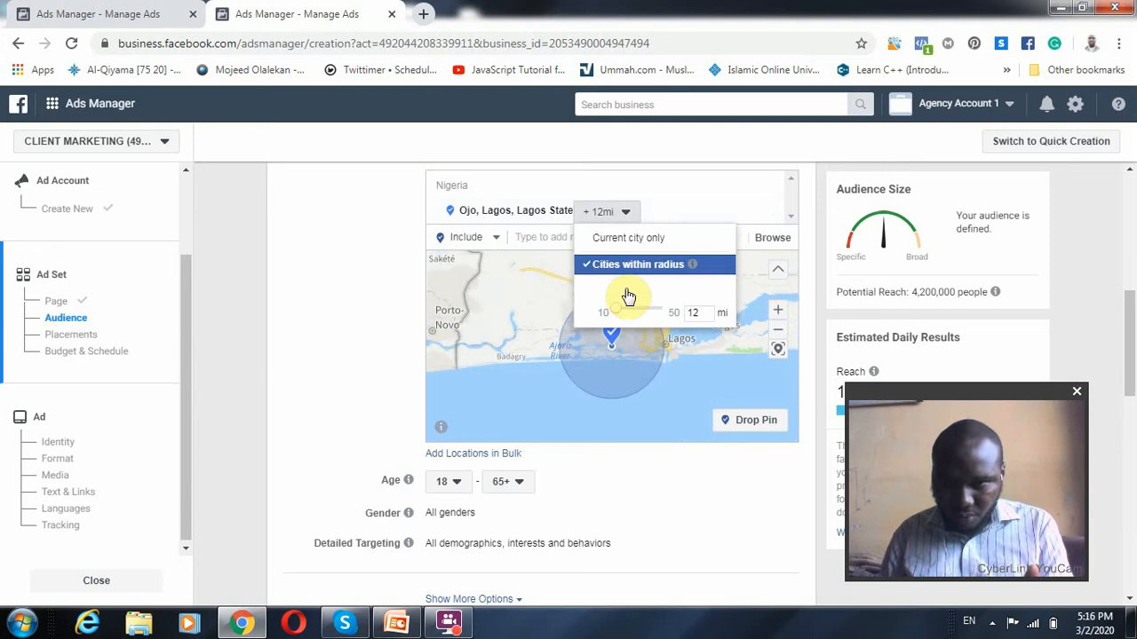
left_click(311, 304)
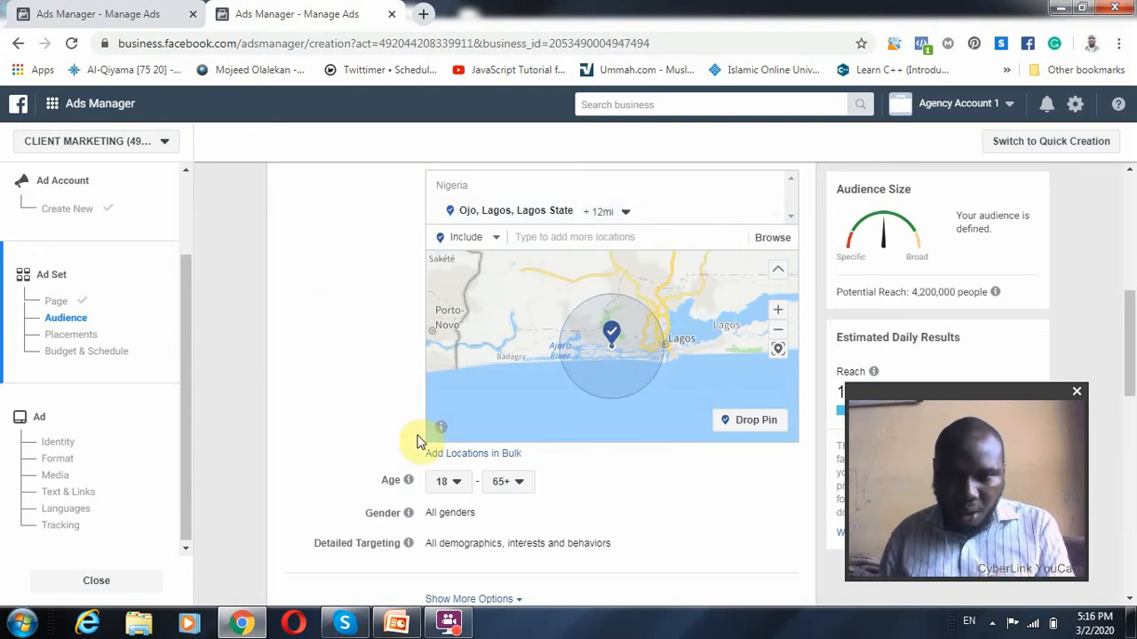
left_click(513, 482)
scroll(510, 360, "up", 4)
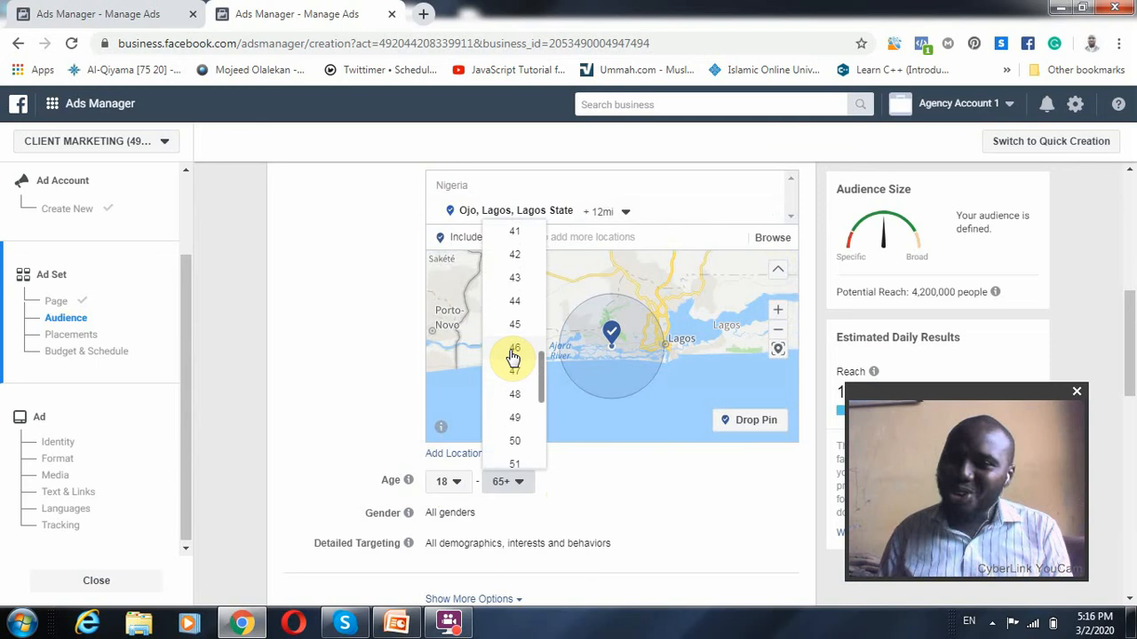
scroll(513, 358, "up", 2)
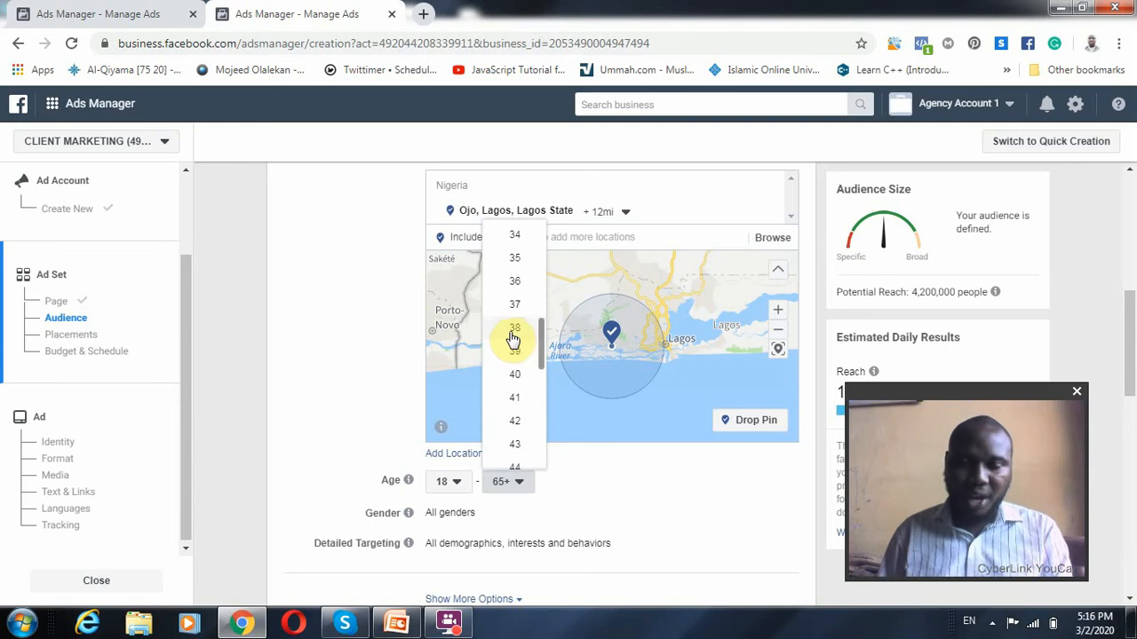
scroll(514, 311, "up", 1)
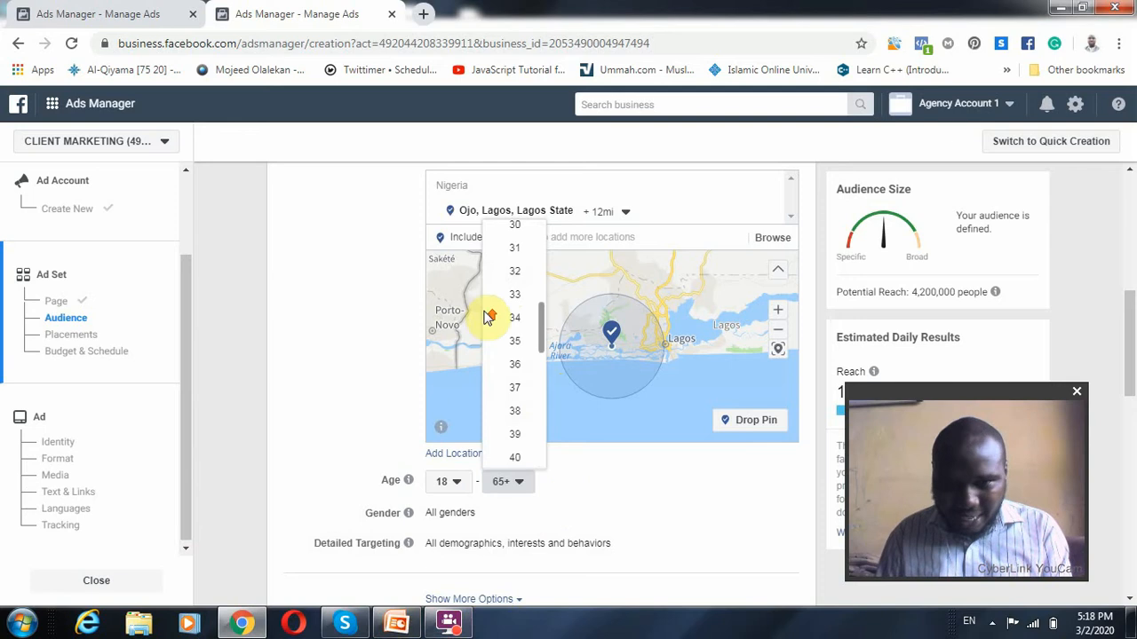
scroll(488, 314, "up", 3)
scroll(520, 522, "up", 2)
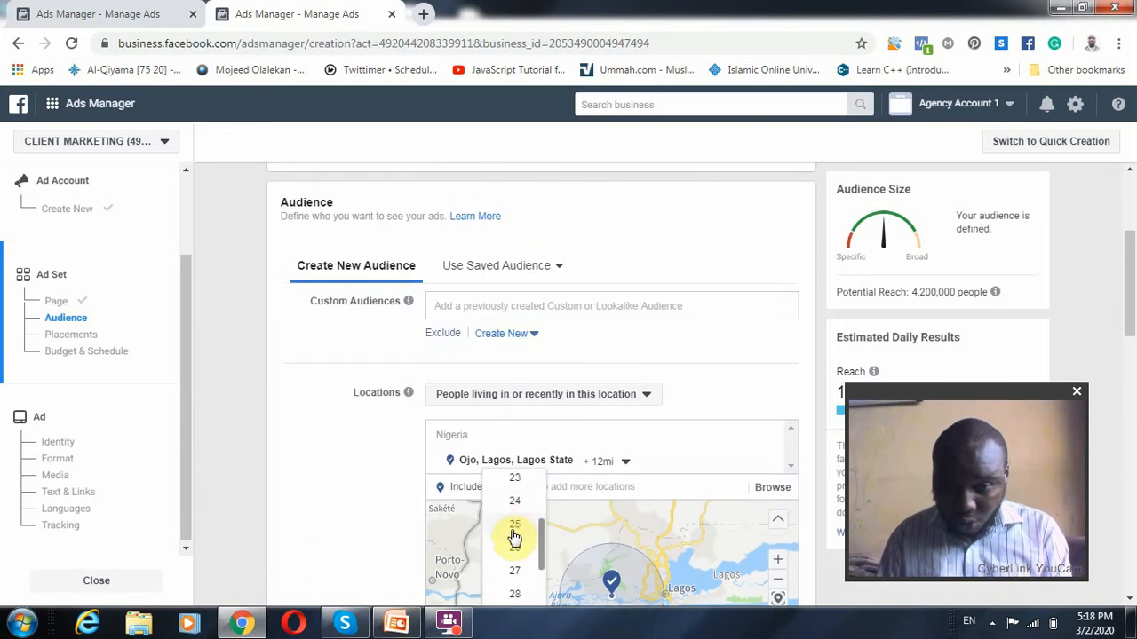
left_click(515, 524)
Check the potential reach for the 18 to 25 age range and open the audience's gender options
scroll(324, 500, "down", 4)
scroll(435, 381, "down", 3)
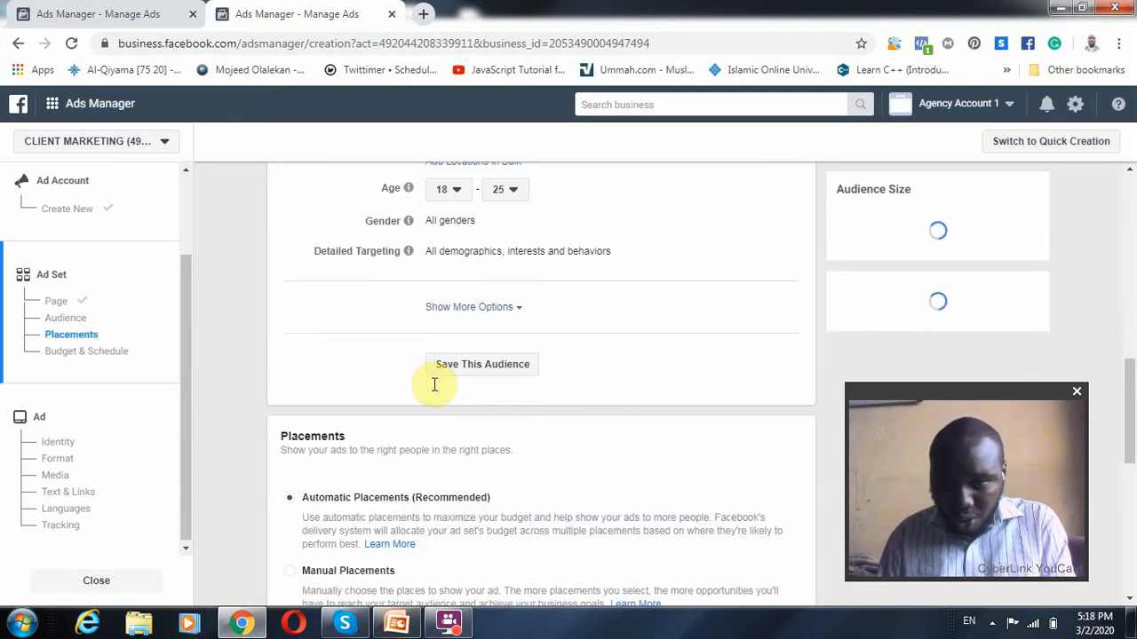
scroll(462, 299, "up", 2)
scroll(558, 218, "up", 1)
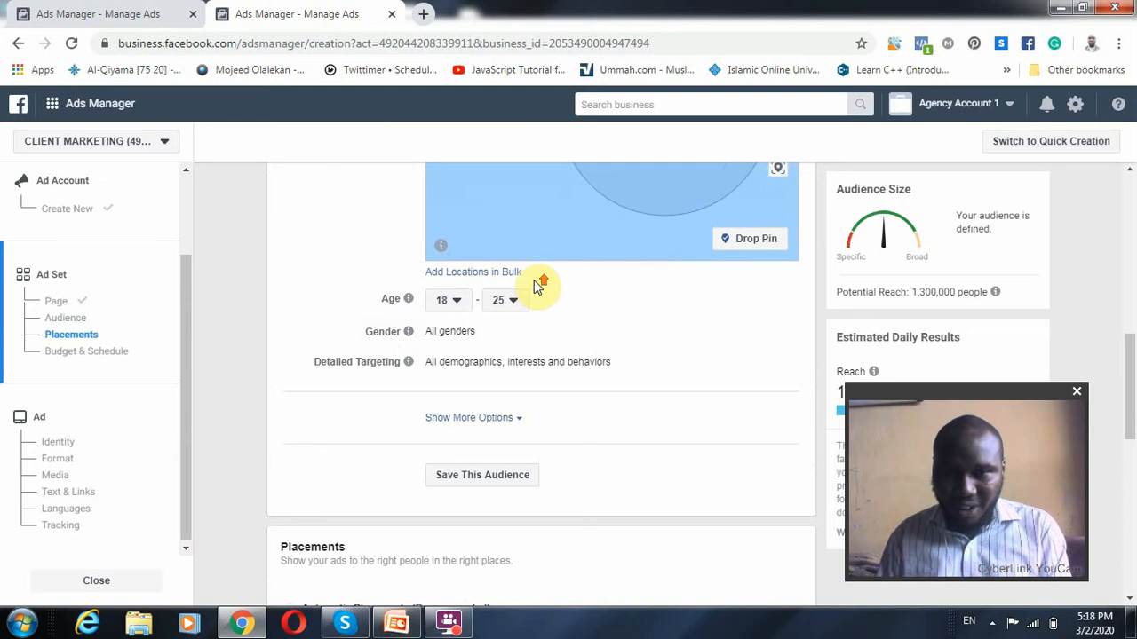
scroll(536, 294, "up", 2)
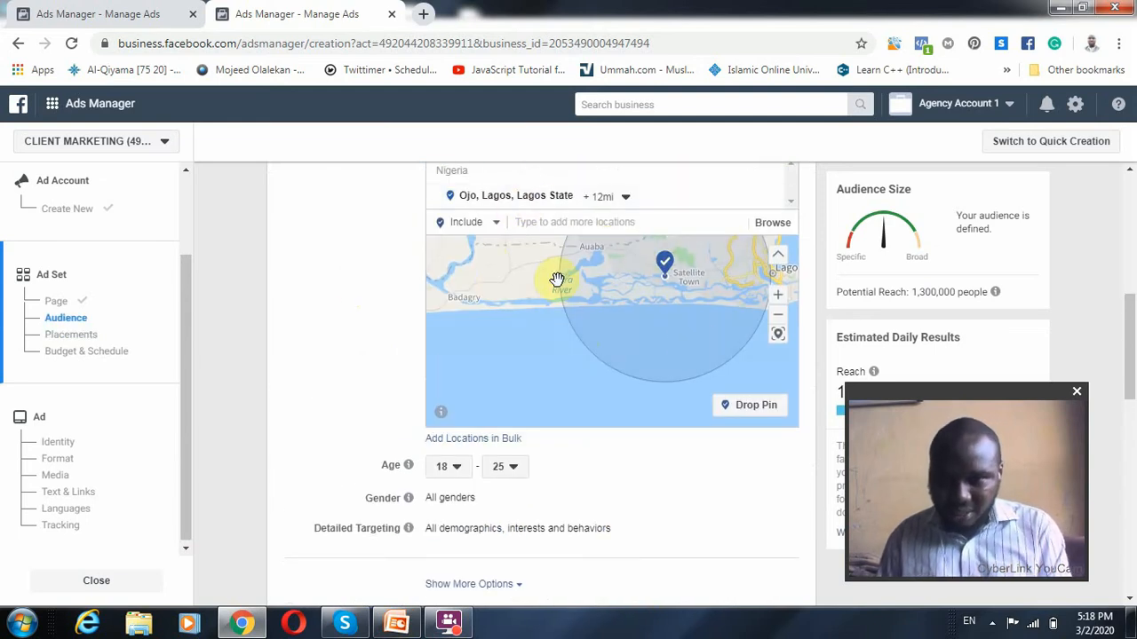
left_click(323, 374)
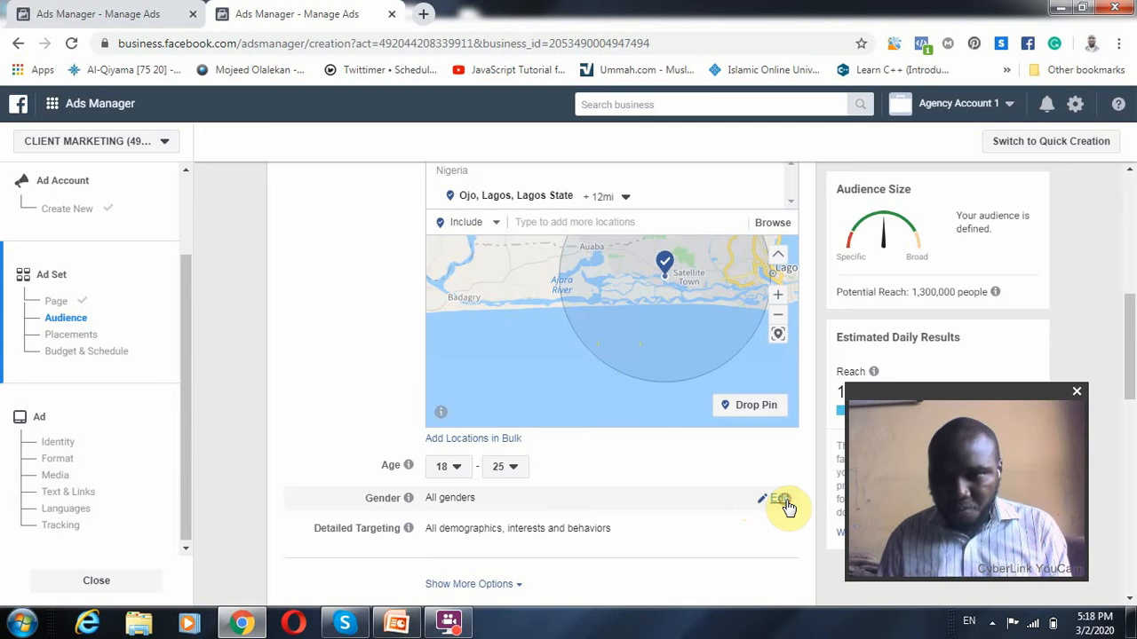
left_click(781, 501)
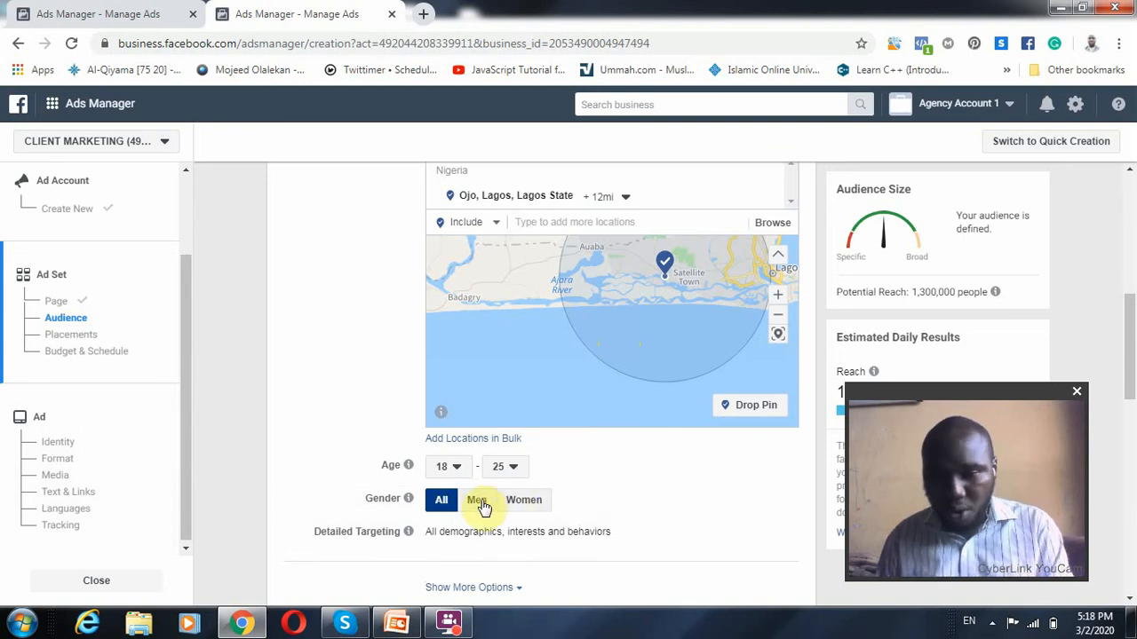
left_click(387, 386)
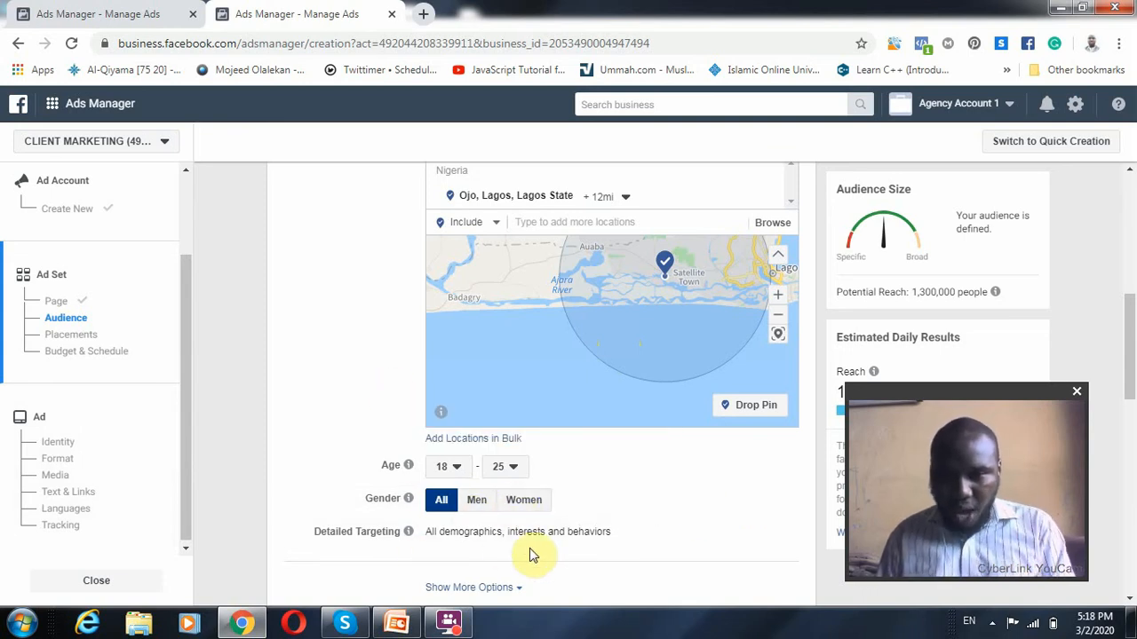
Search the detailed targeting for "computer games", include the interest PC game, and add the suggested interest Online games
left_click(773, 532)
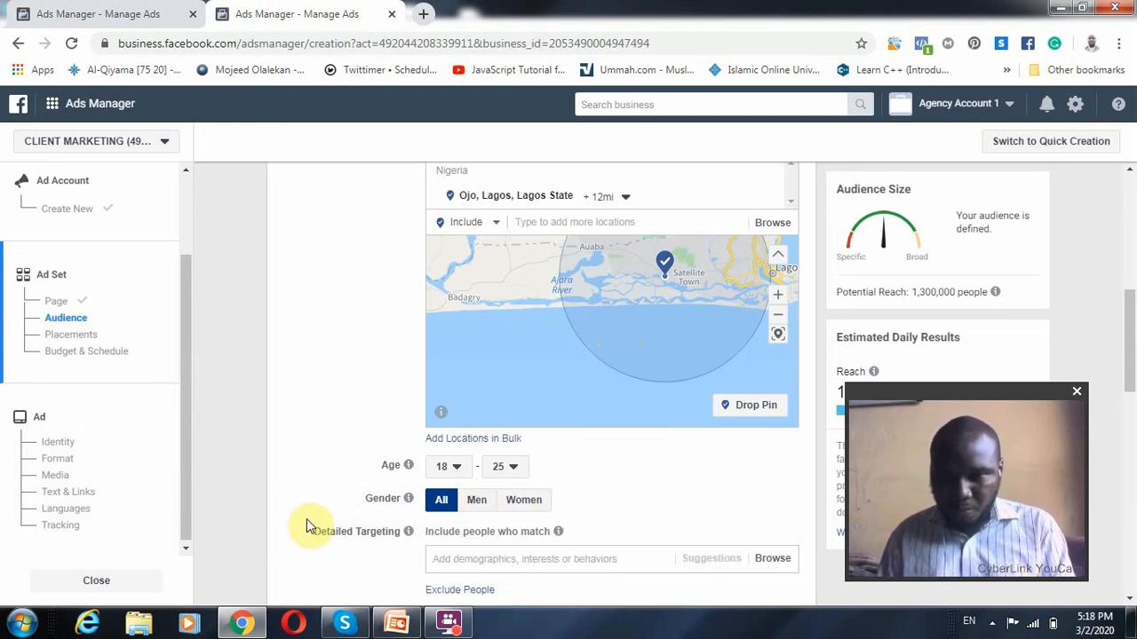
scroll(452, 559, "down", 2)
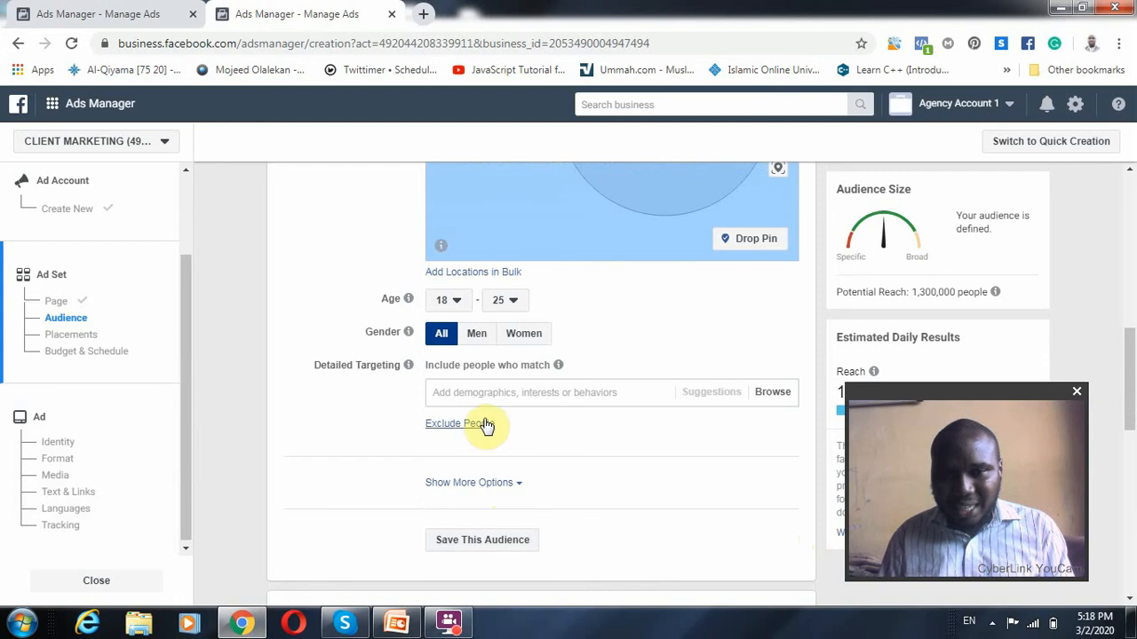
left_click(604, 393)
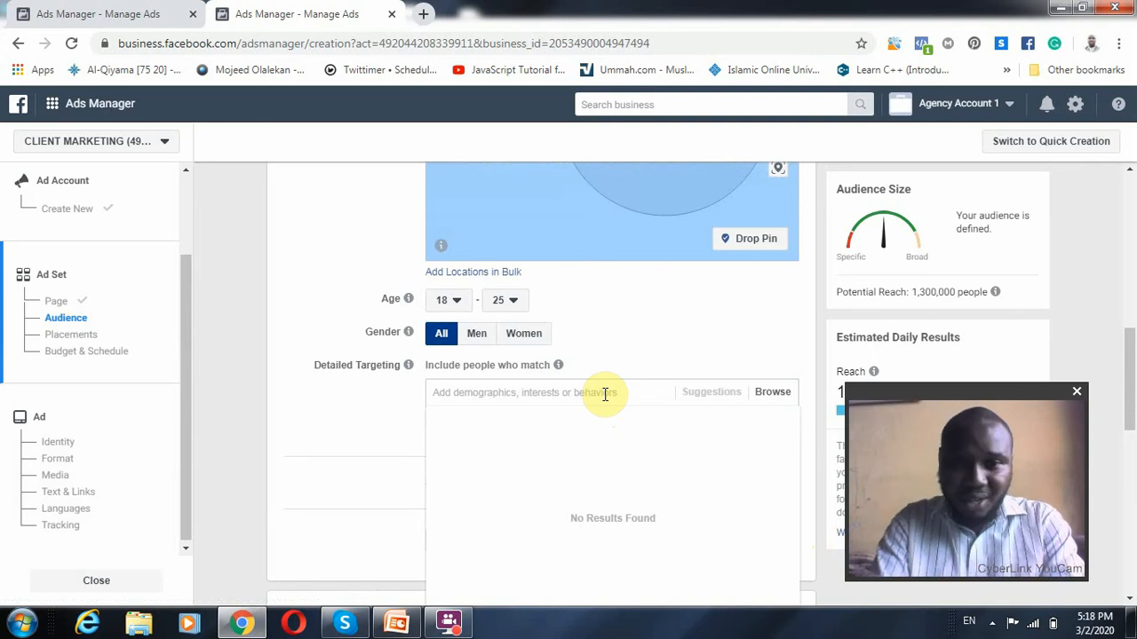
type("c")
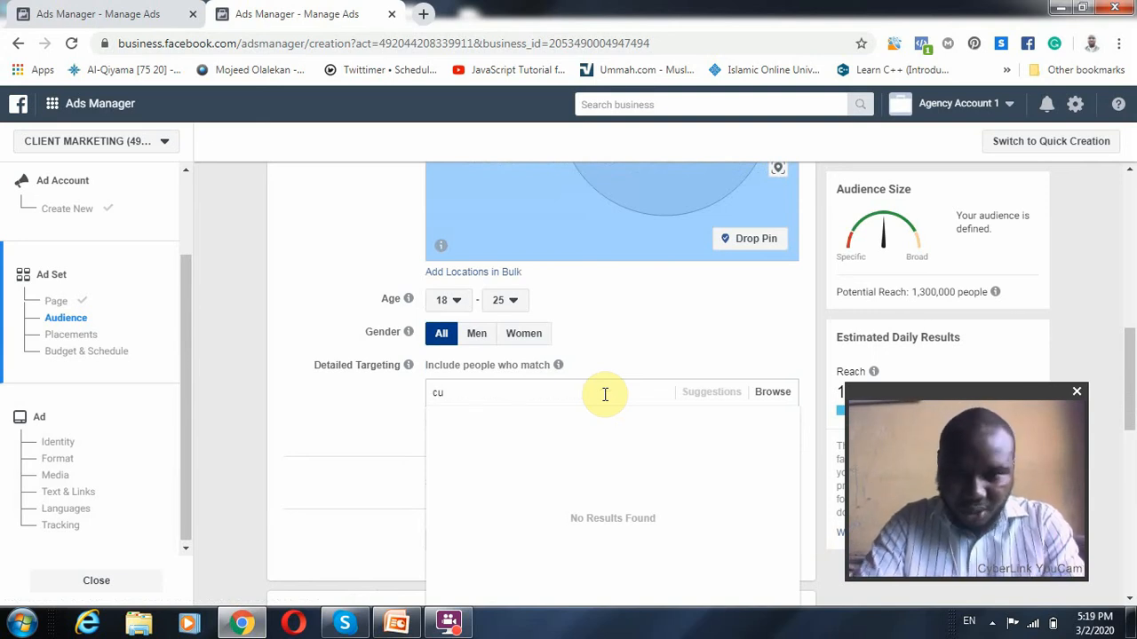
type("omp")
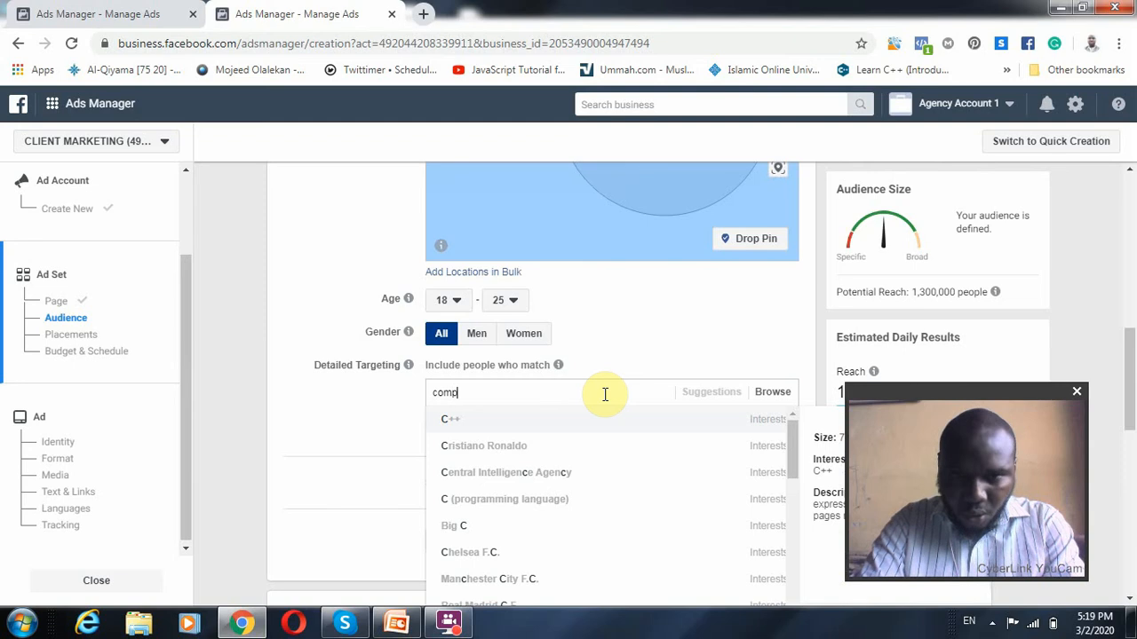
type("uter games")
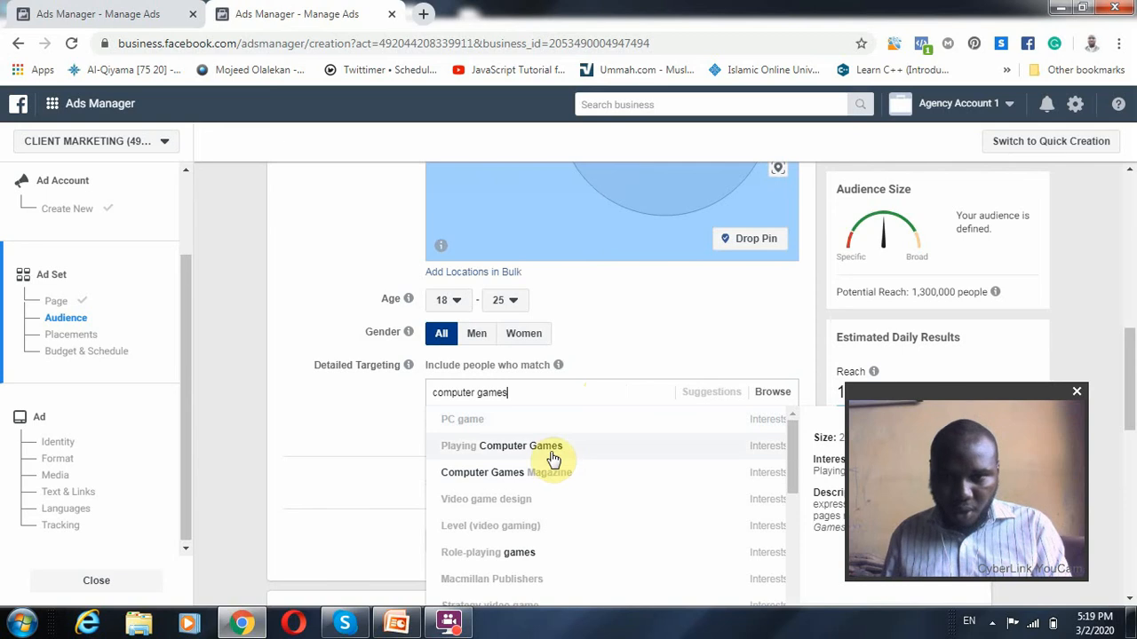
left_click(516, 419)
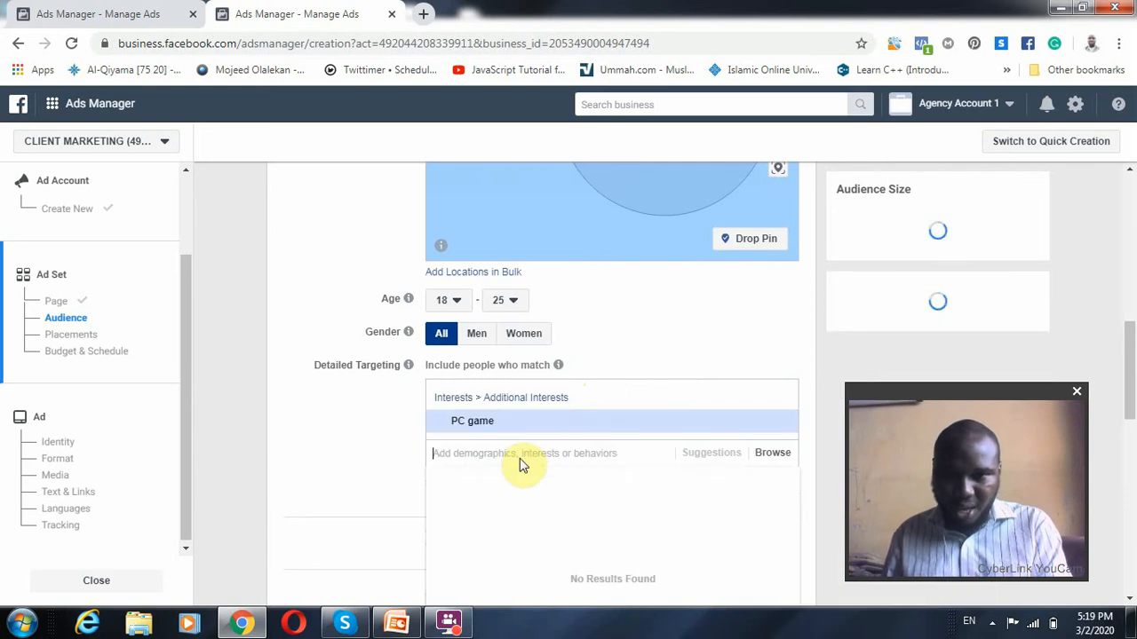
left_click(724, 453)
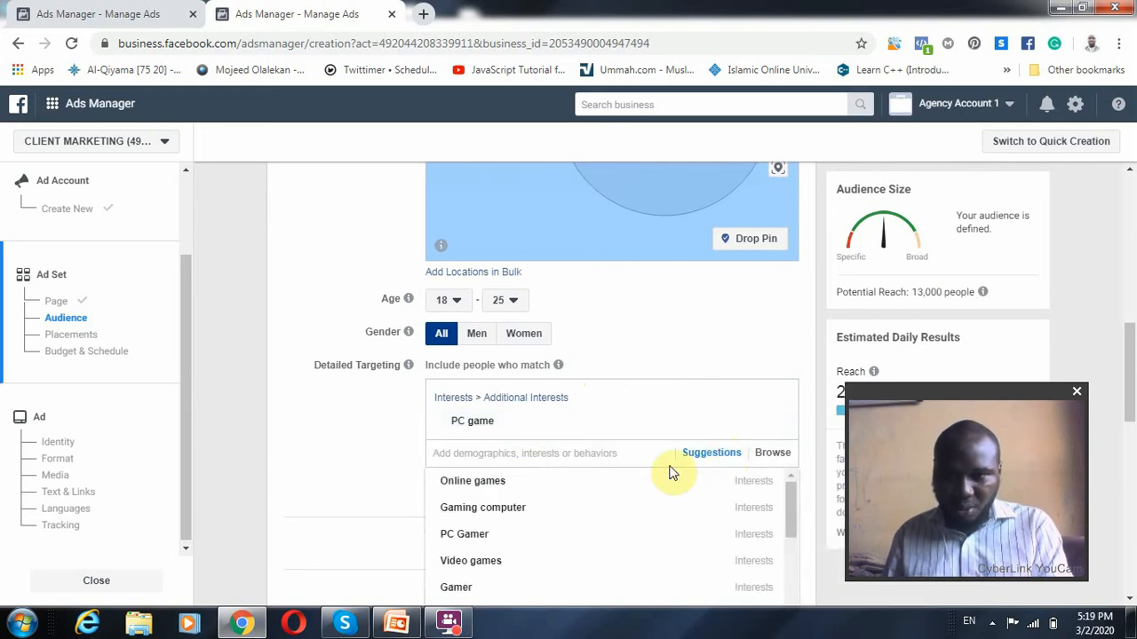
left_click(502, 490)
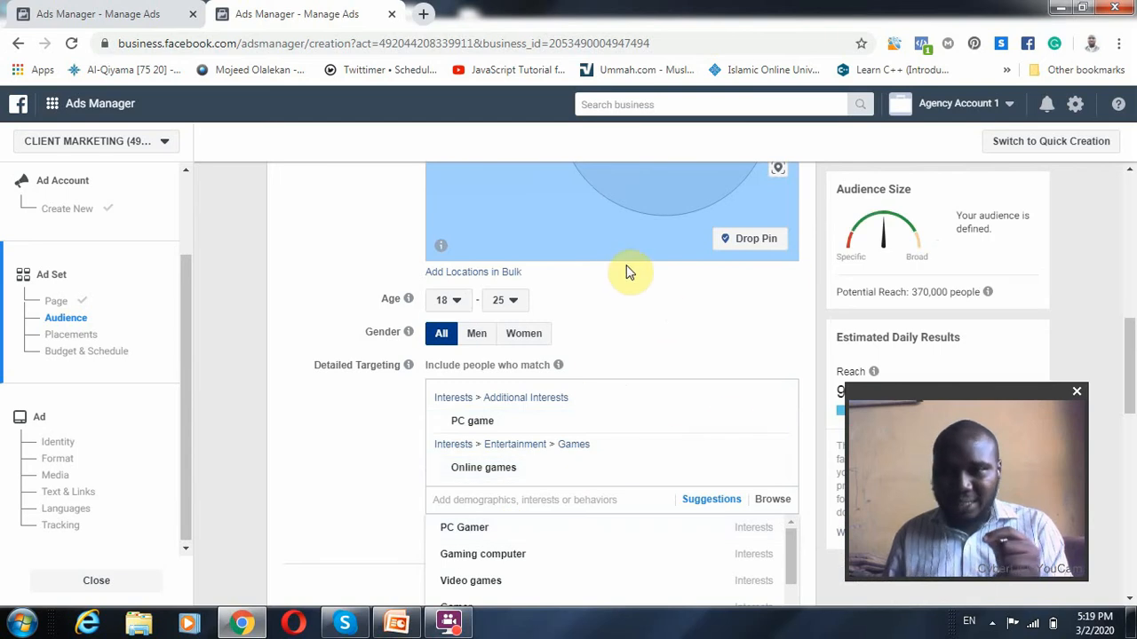
Examine the potential reach, how it is estimated, and the explanation of including people who match the targeting details
scroll(524, 244, "up", 1)
scroll(524, 245, "down", 1)
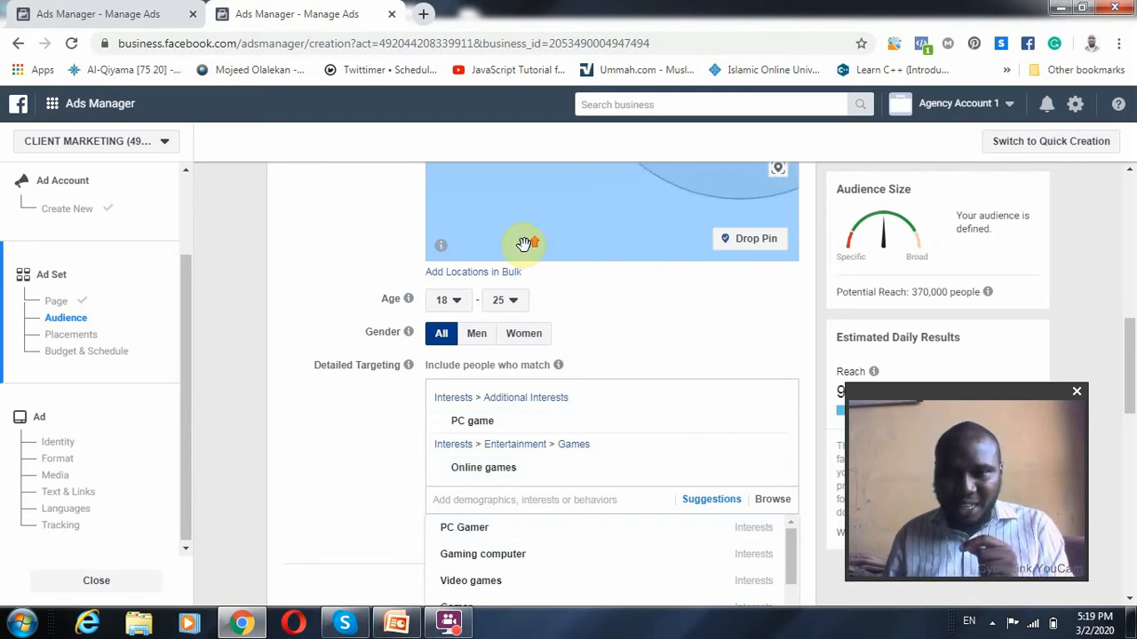
scroll(524, 244, "up", 2)
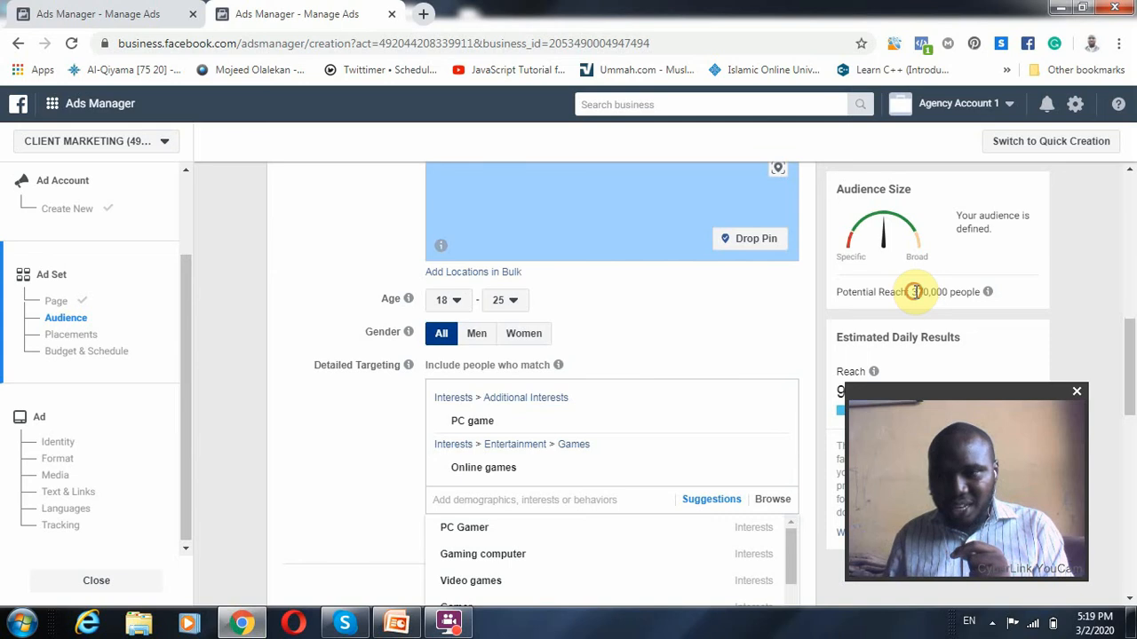
left_click(985, 278)
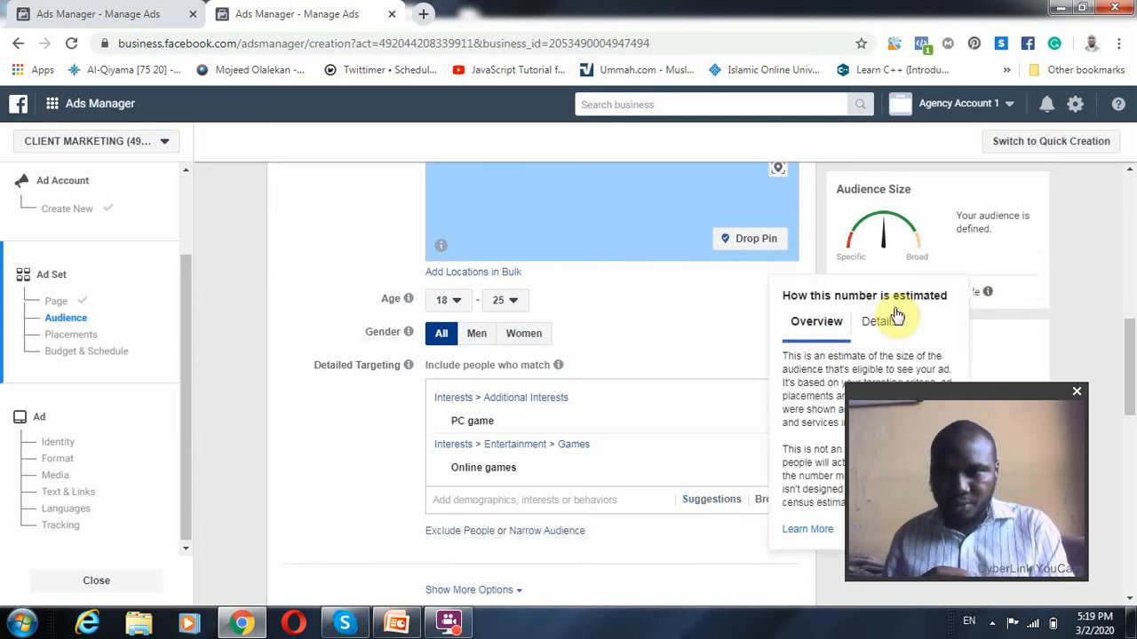
scroll(1132, 329, "down", 2)
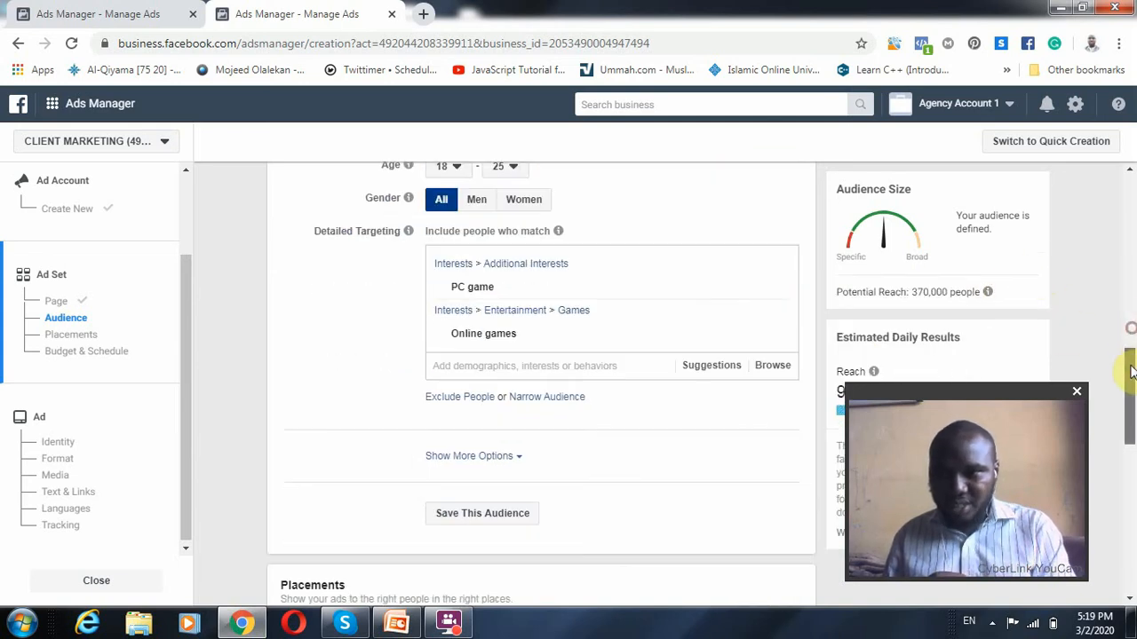
mouse_move(984, 289)
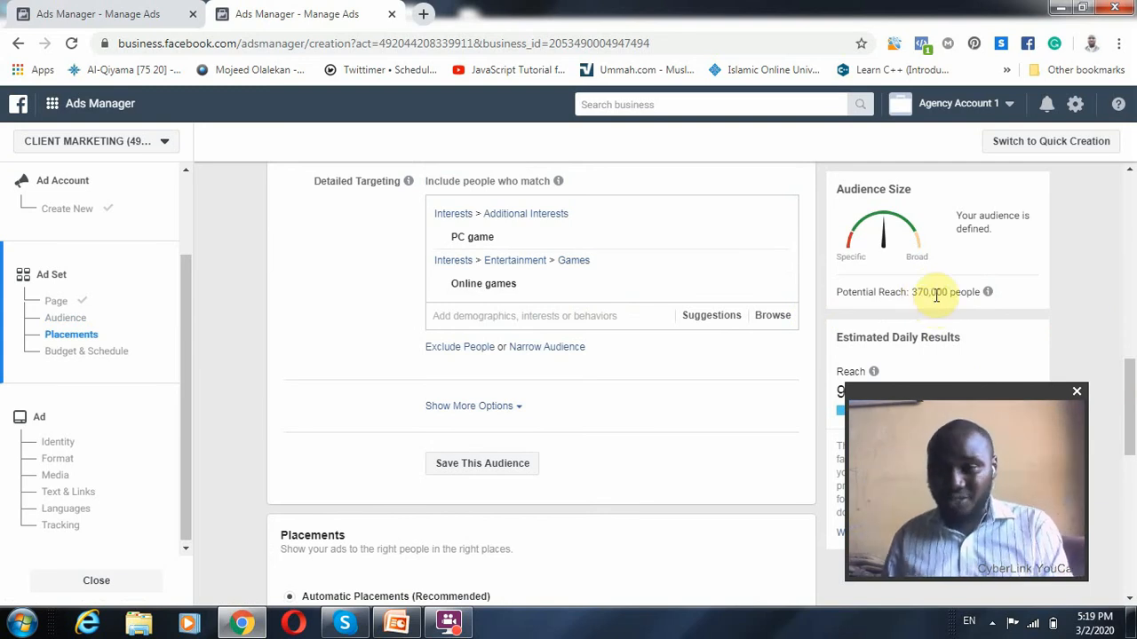
mouse_move(540, 241)
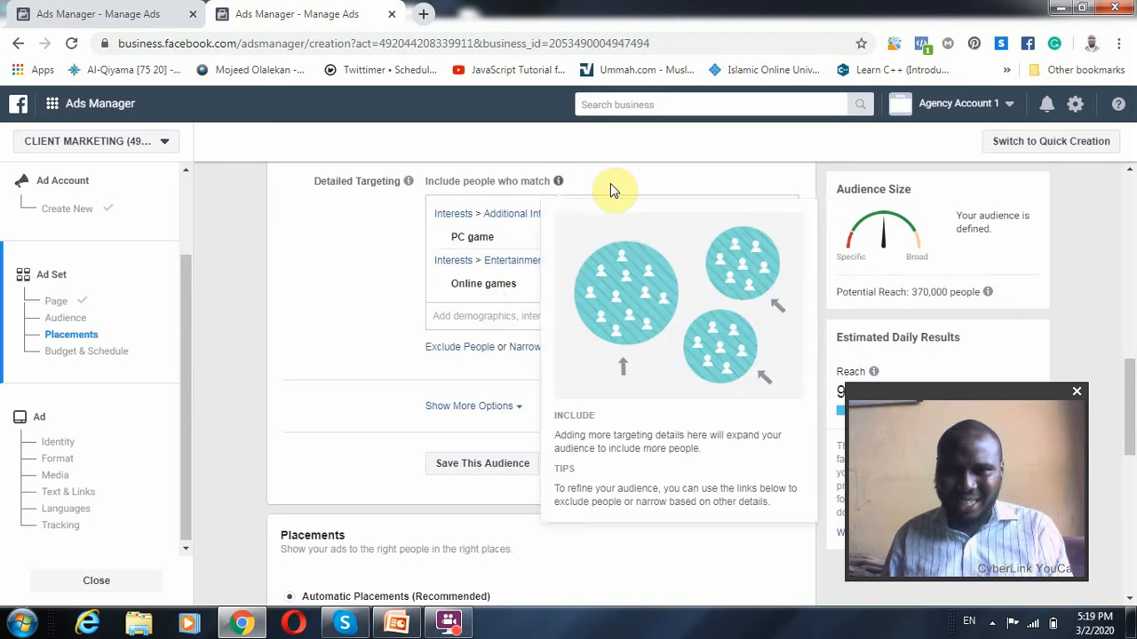
mouse_move(557, 305)
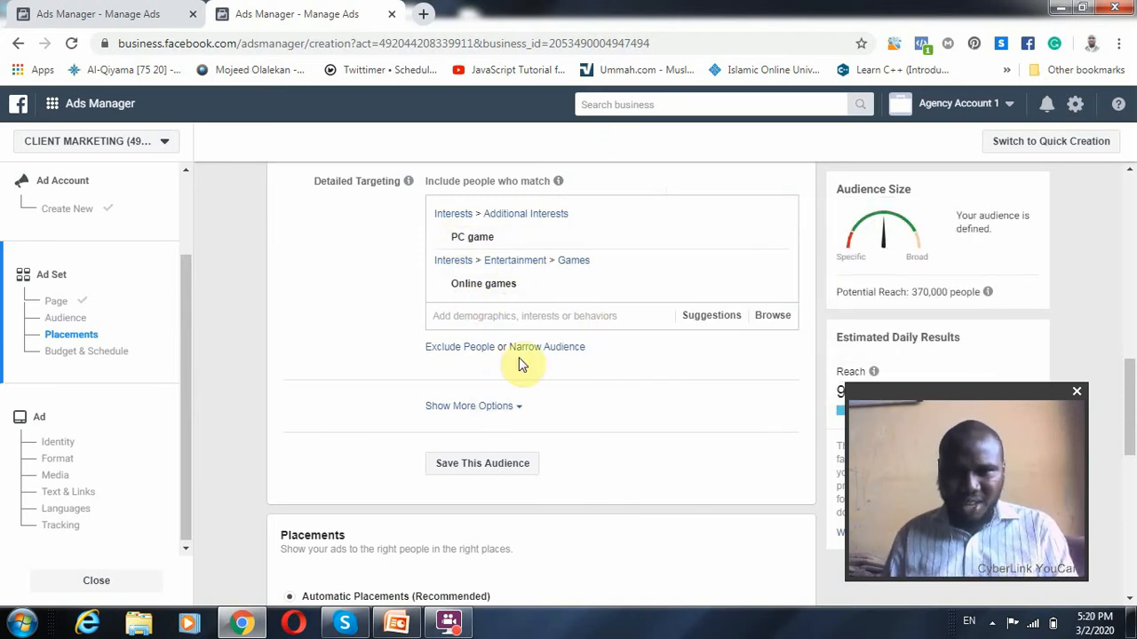
View the detailed targeting's exclusion criteria, remove them, and open the Narrow Audience criteria for entry
left_click(472, 349)
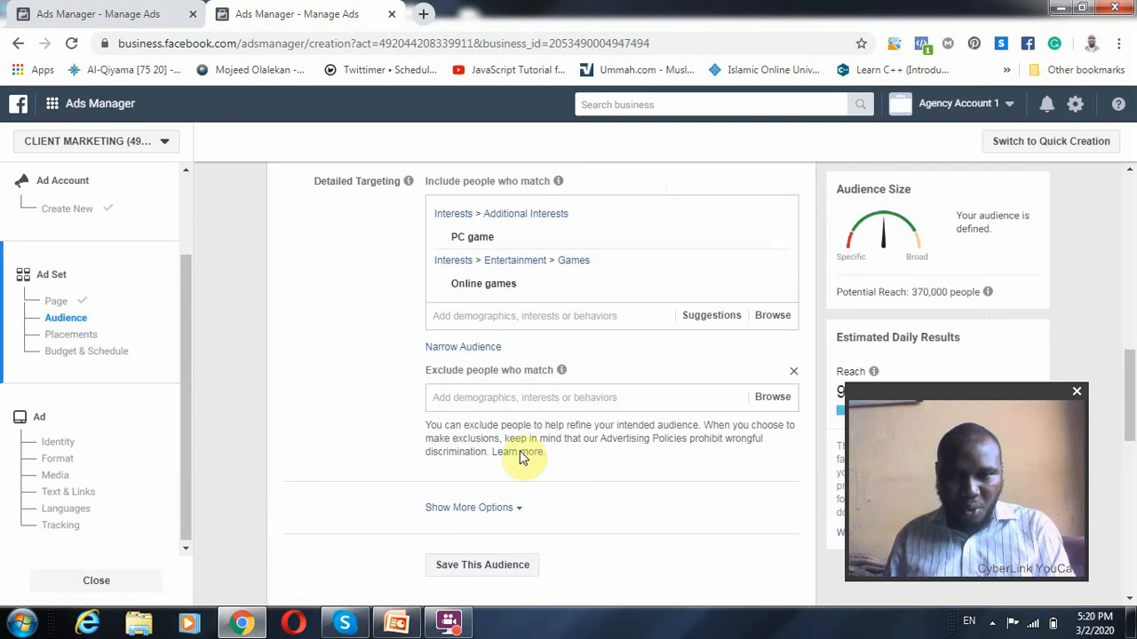
left_click(793, 370)
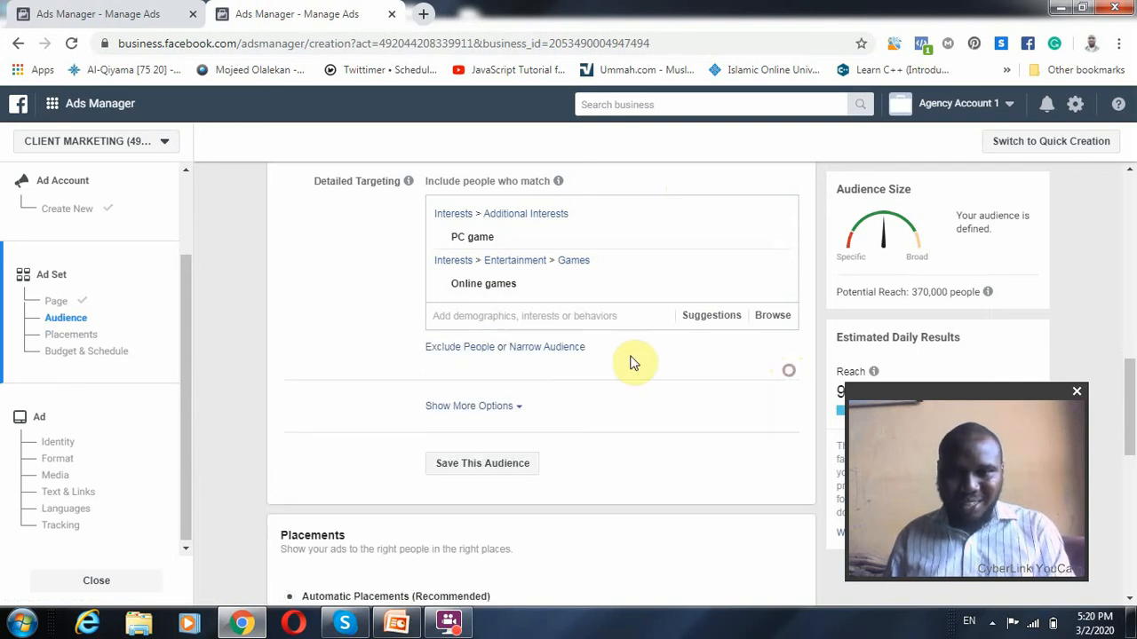
left_click(546, 349)
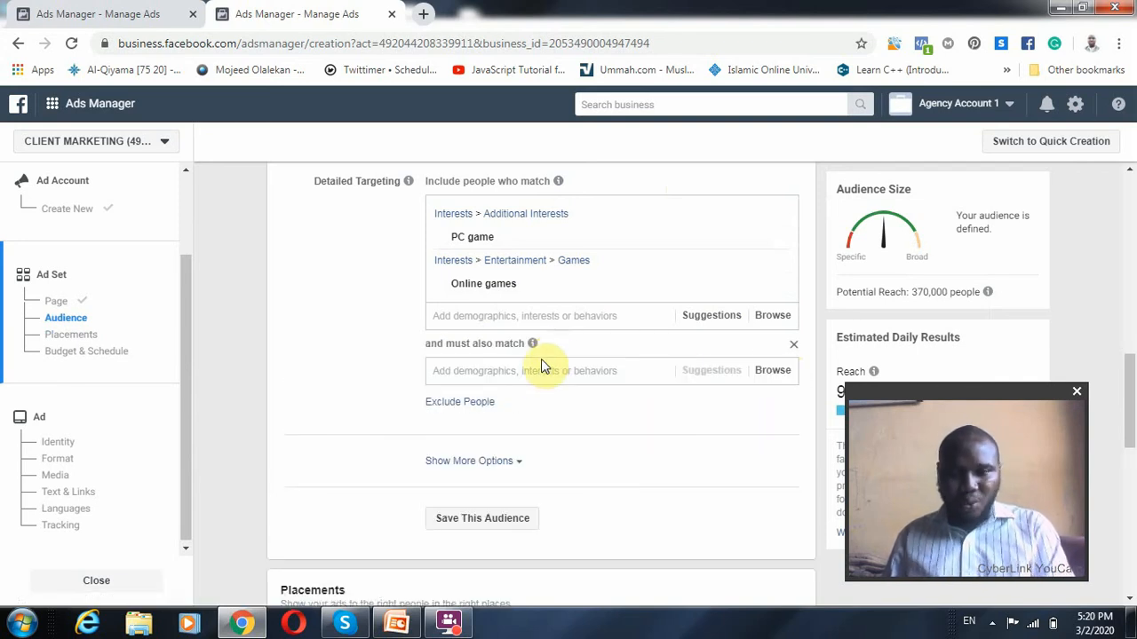
left_click(503, 373)
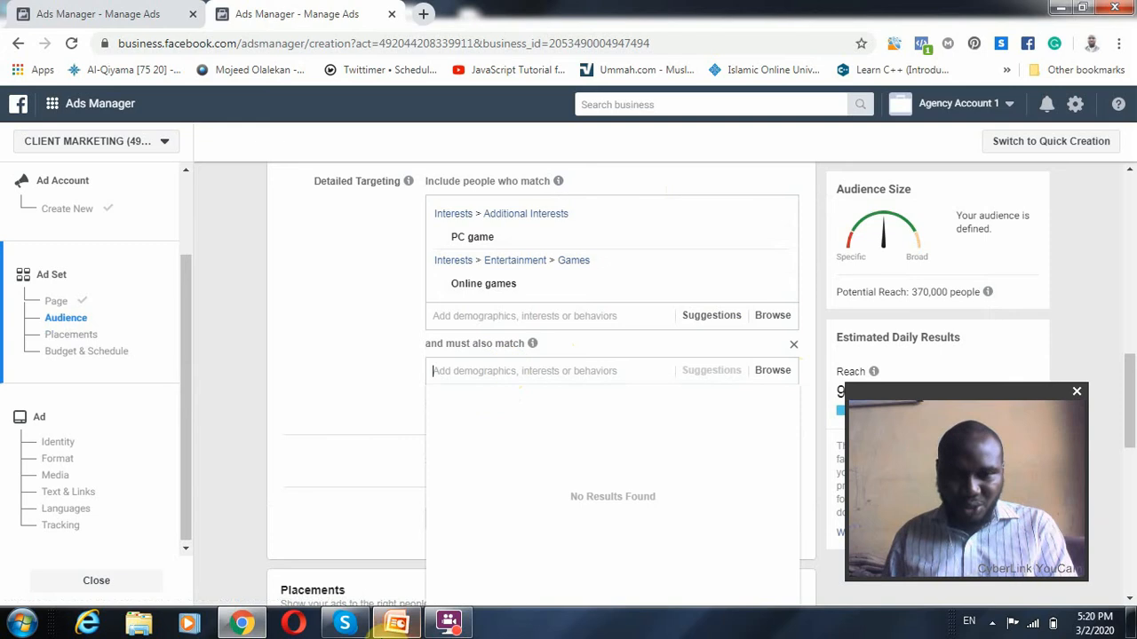
Switch to the PowerPoint presentation and review its Objectives, Audience and Campaign Types slides, highlighting "Engaged Shoppers" on the Audience slide
left_click(406, 628)
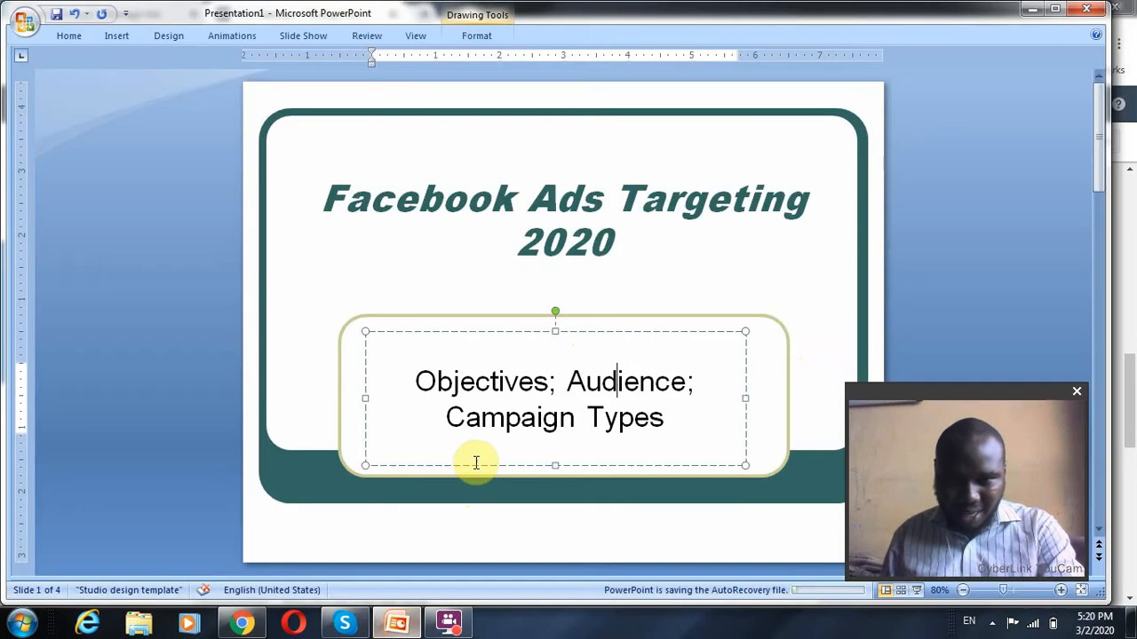
scroll(475, 464, "down", 3)
scroll(486, 366, "up", 1)
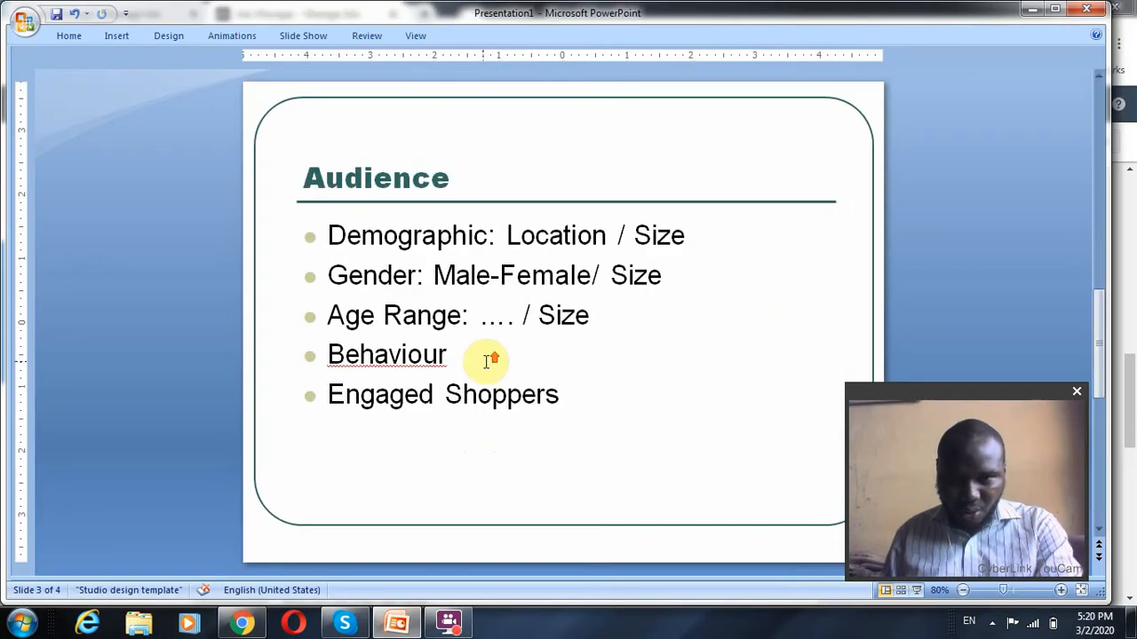
left_click_drag(329, 398, 521, 394)
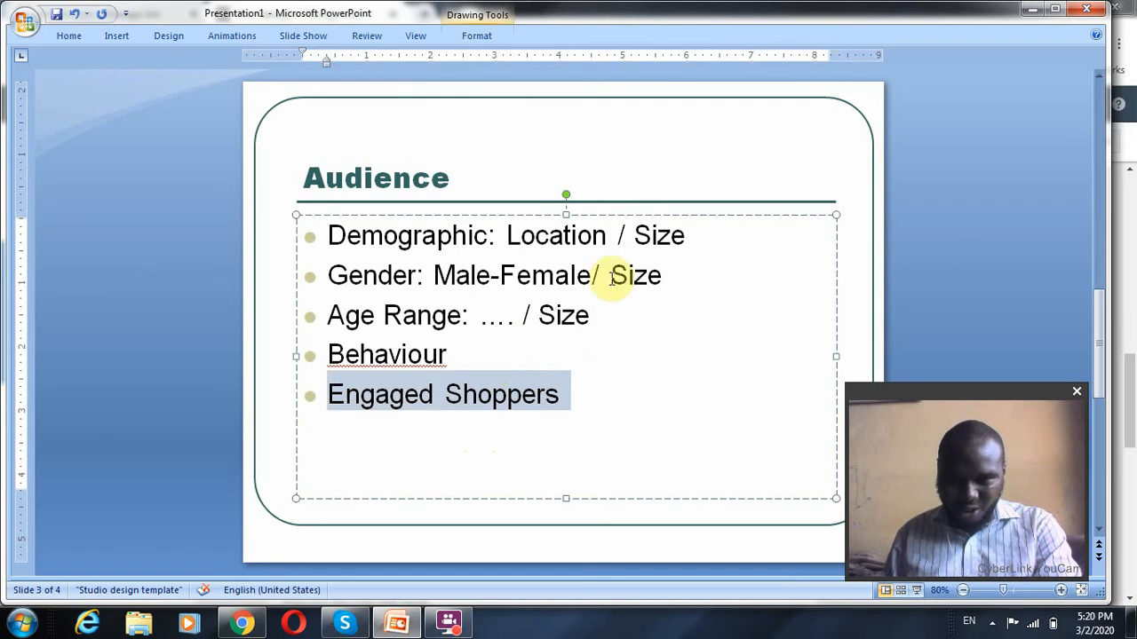
scroll(530, 377, "up", 1)
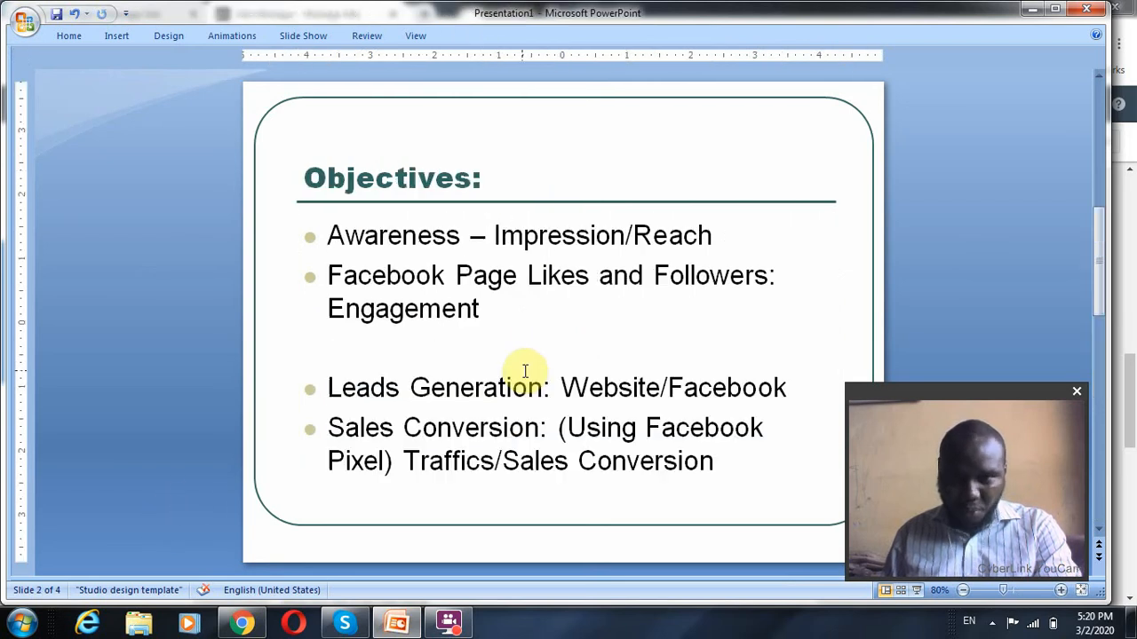
left_click(389, 235)
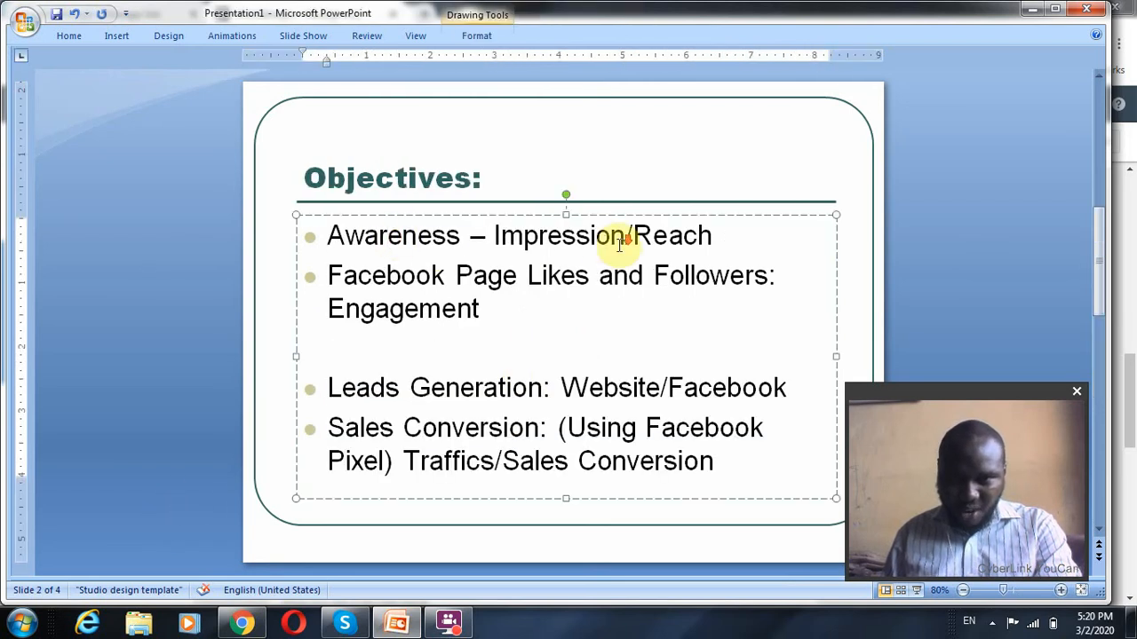
scroll(613, 238, "down", 1)
left_click(396, 236)
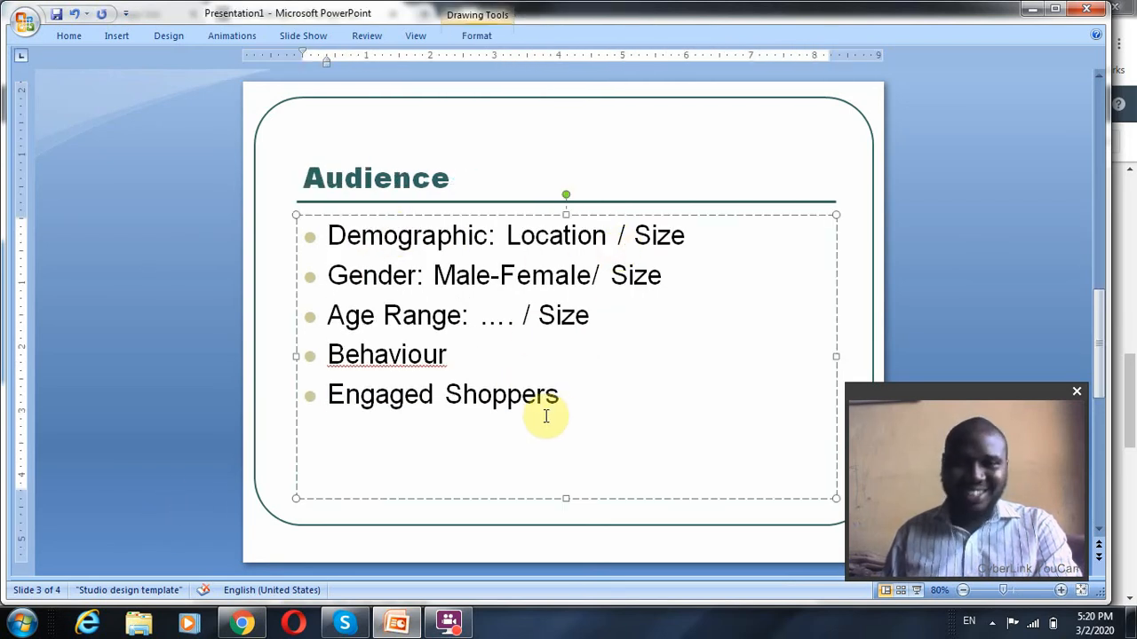
scroll(513, 416, "down", 1)
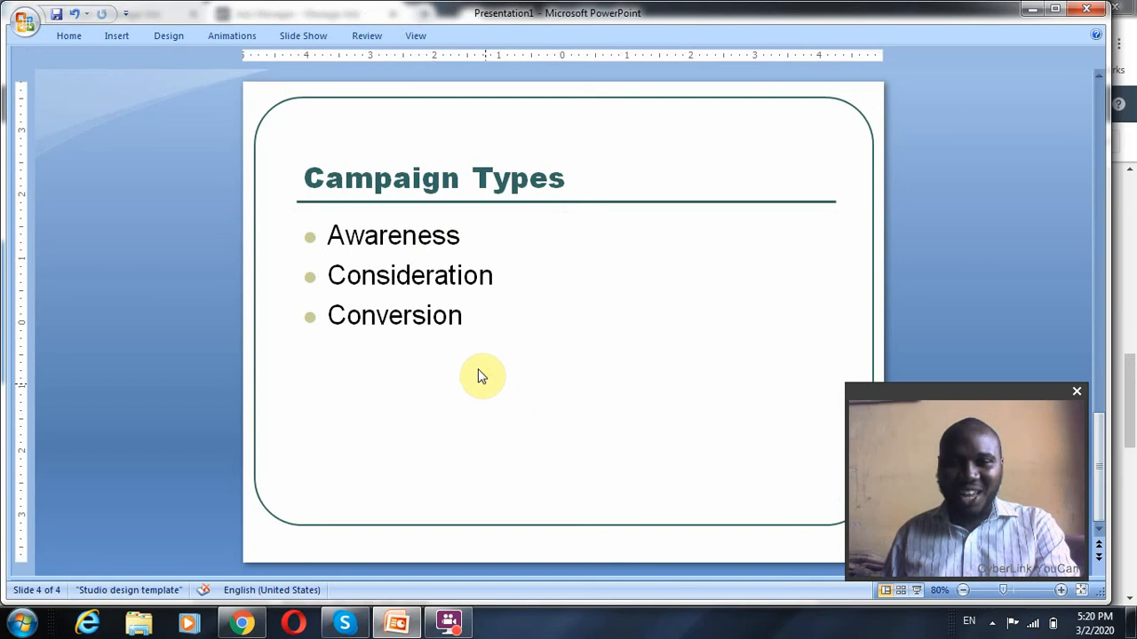
scroll(420, 355, "up", 2)
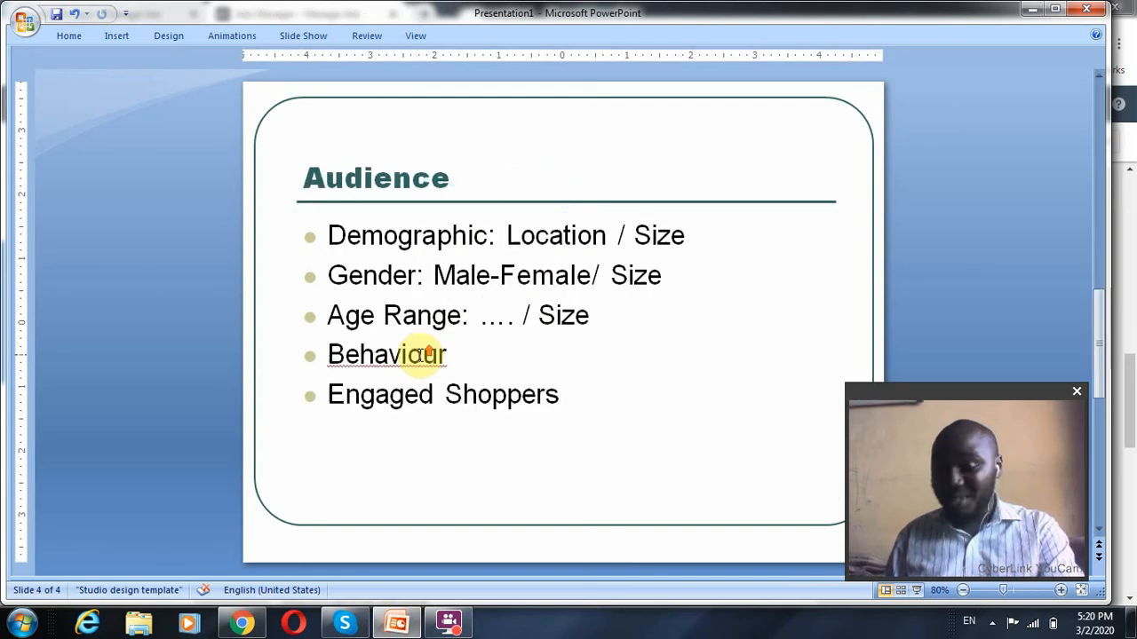
scroll(421, 356, "up", 1)
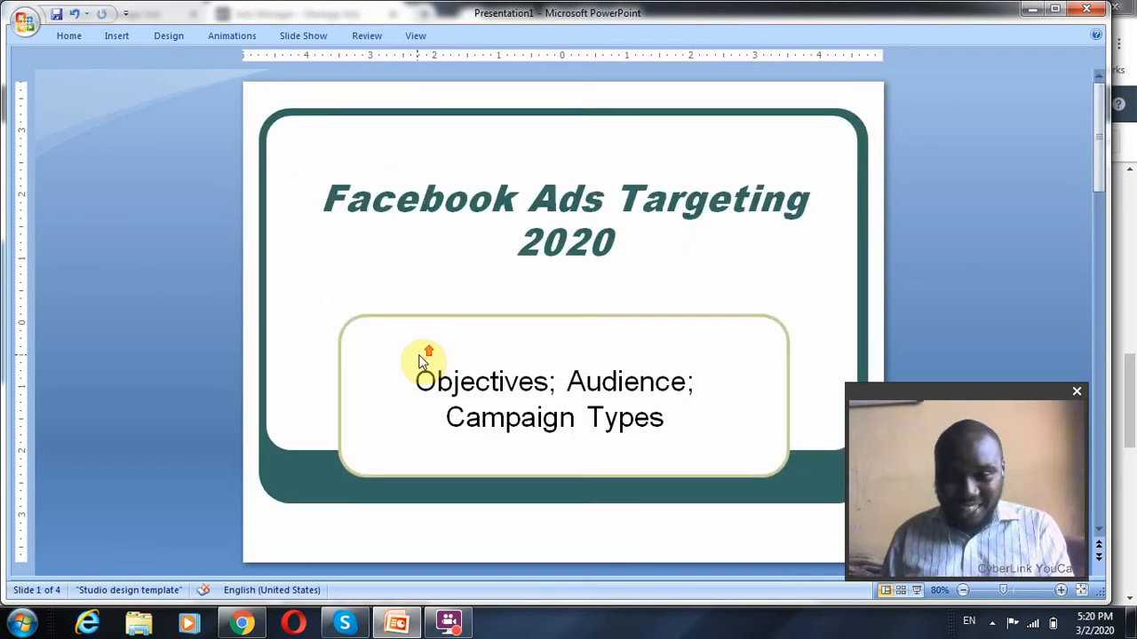
Go through the presentation's Objectives, Audience and Campaign Types slides once more and switch back to Ads Manager in Chrome
scroll(425, 358, "down", 1)
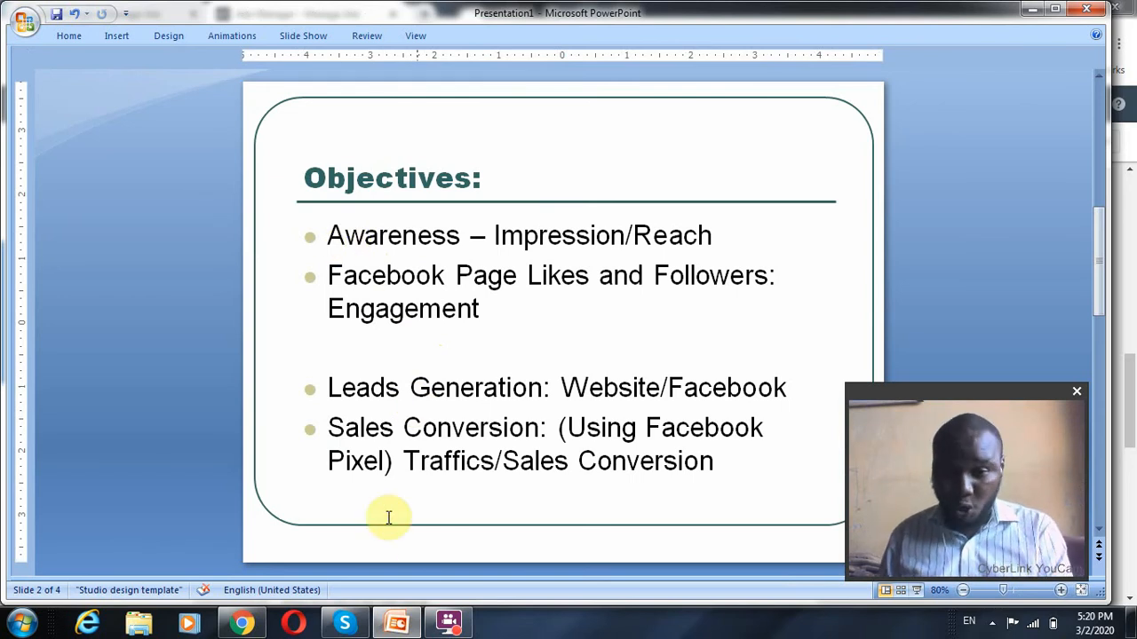
scroll(469, 498, "down", 1)
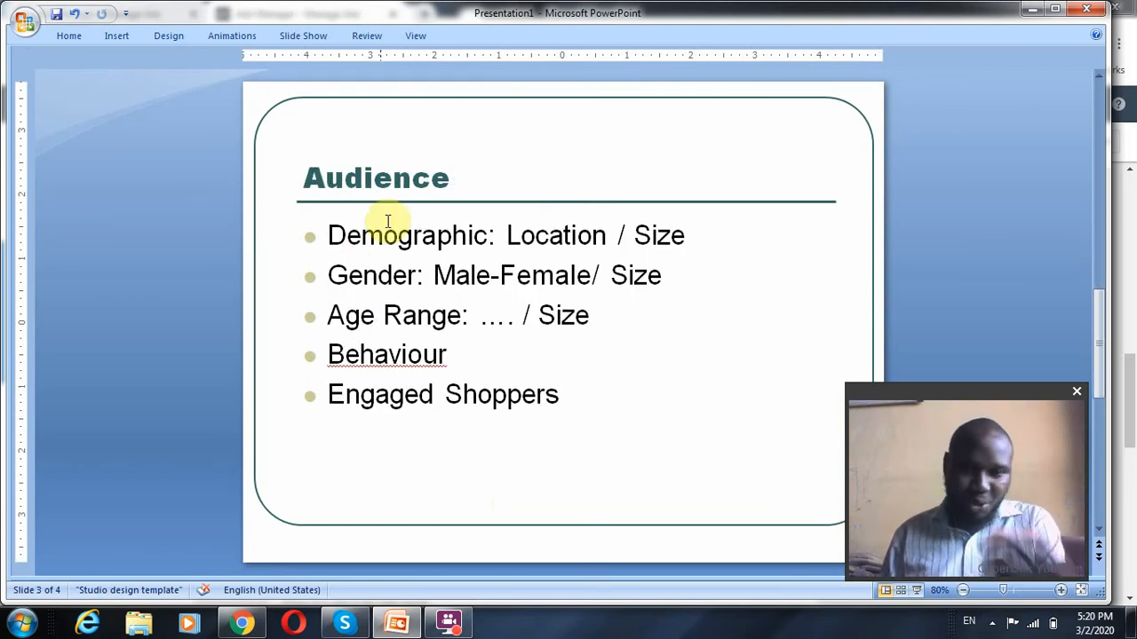
scroll(465, 422, "down", 1)
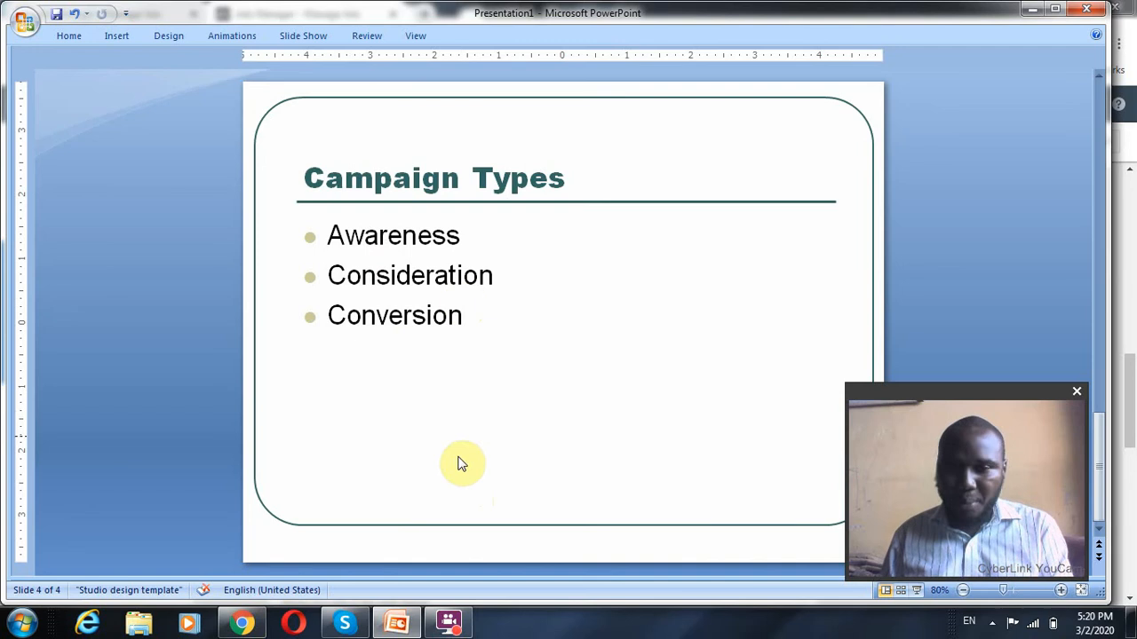
left_click(242, 624)
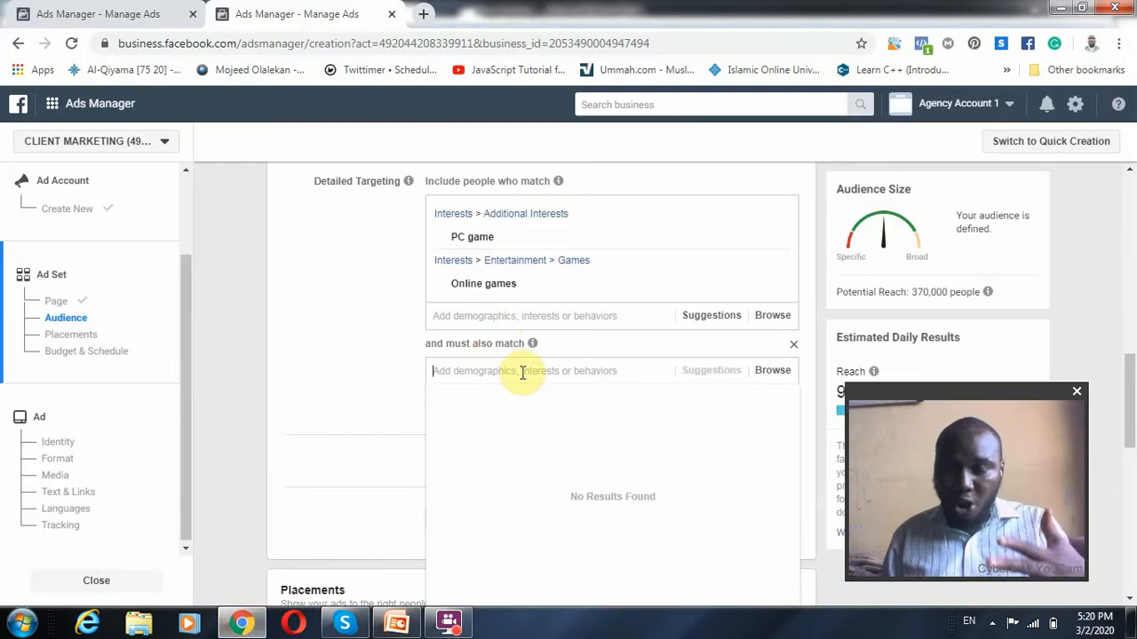
Search the narrowing criteria for "engag" and require the purchase behavior Engaged Shoppers as an additional match
type("en")
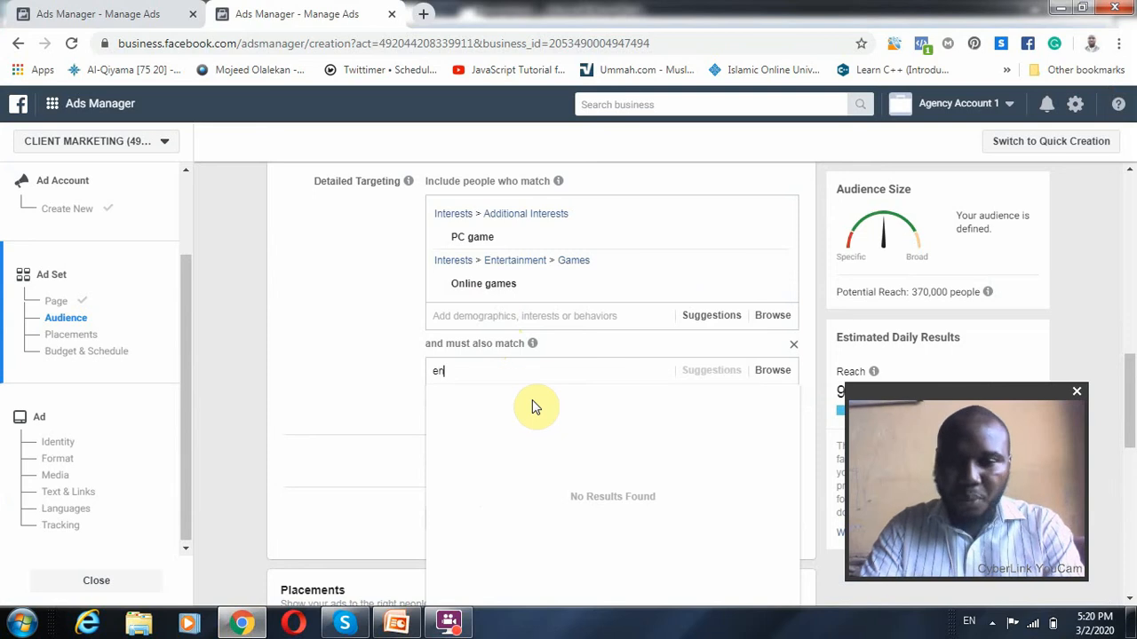
type("gag")
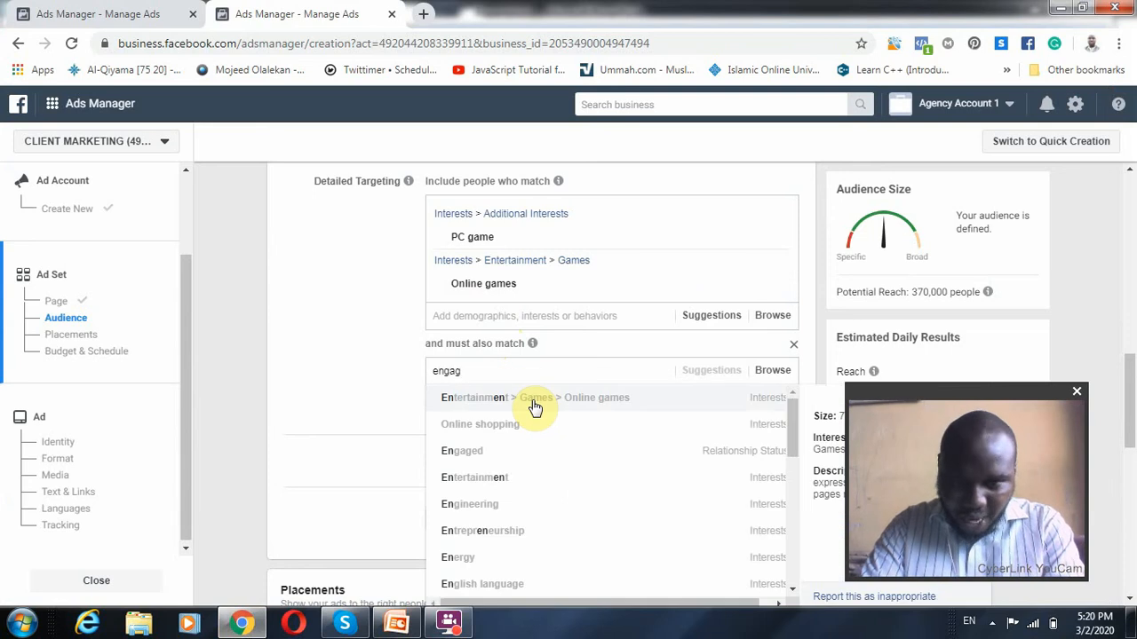
key("Down")
key("Down")
key("Down")
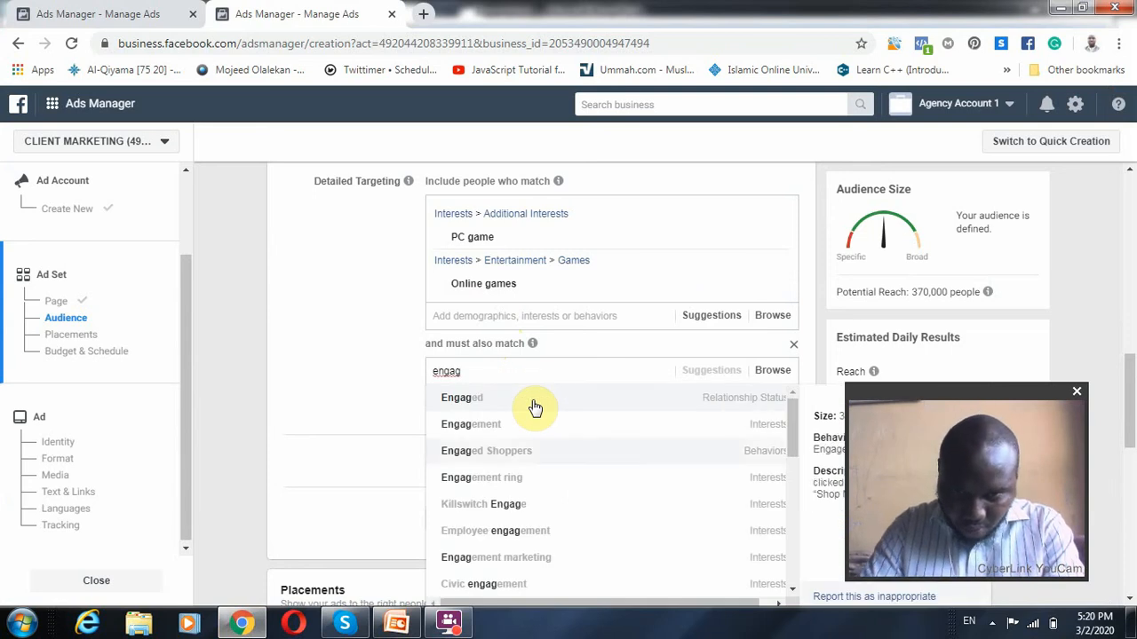
key("Up")
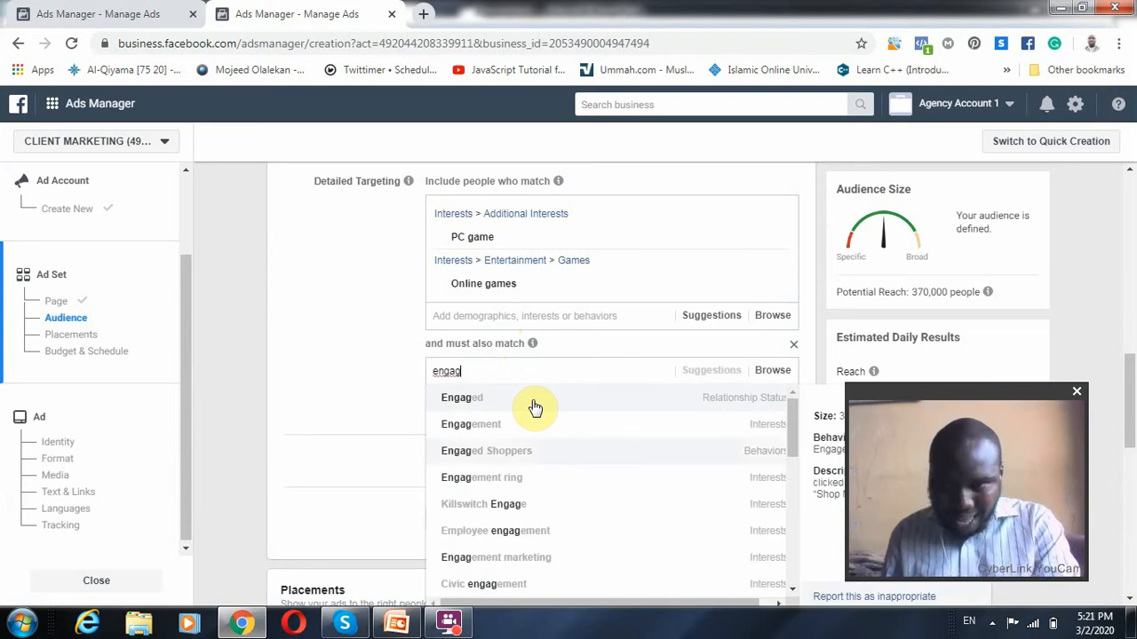
left_click(582, 453)
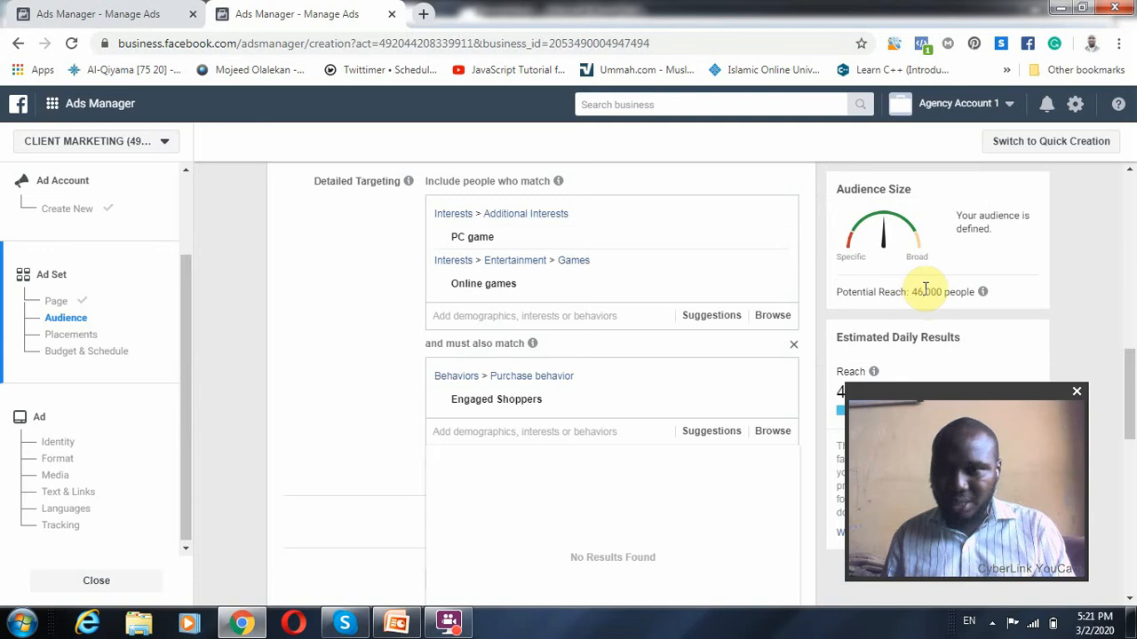
Examine the potential reach and the estimated daily results for the audience narrowed to Engaged Shoppers
left_click_drag(916, 291, 950, 298)
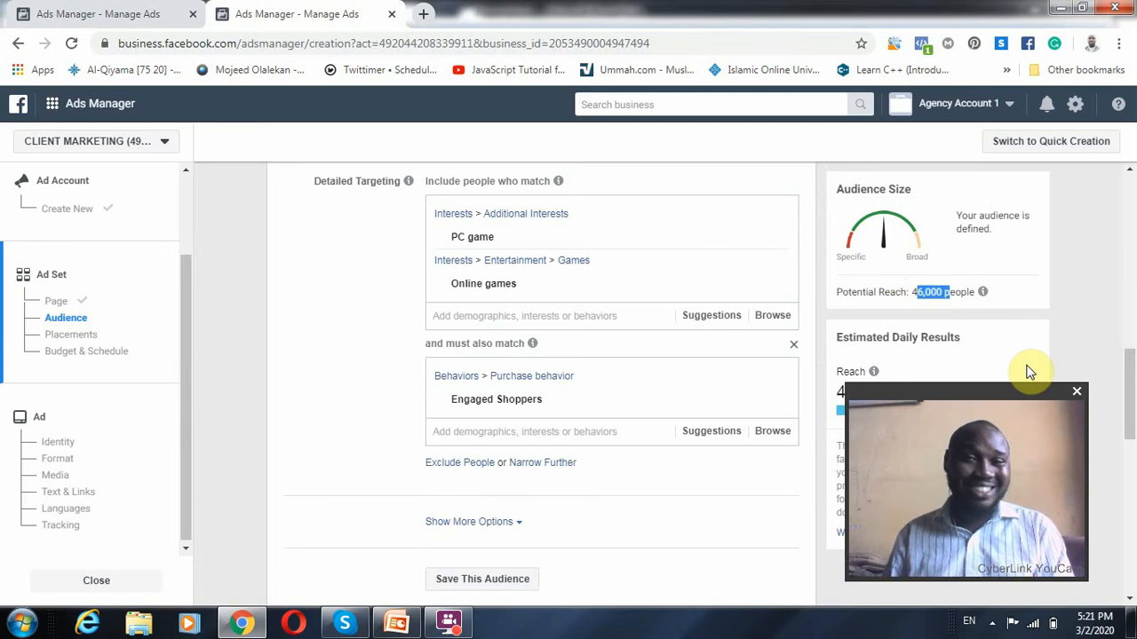
left_click_drag(1022, 397, 226, 367)
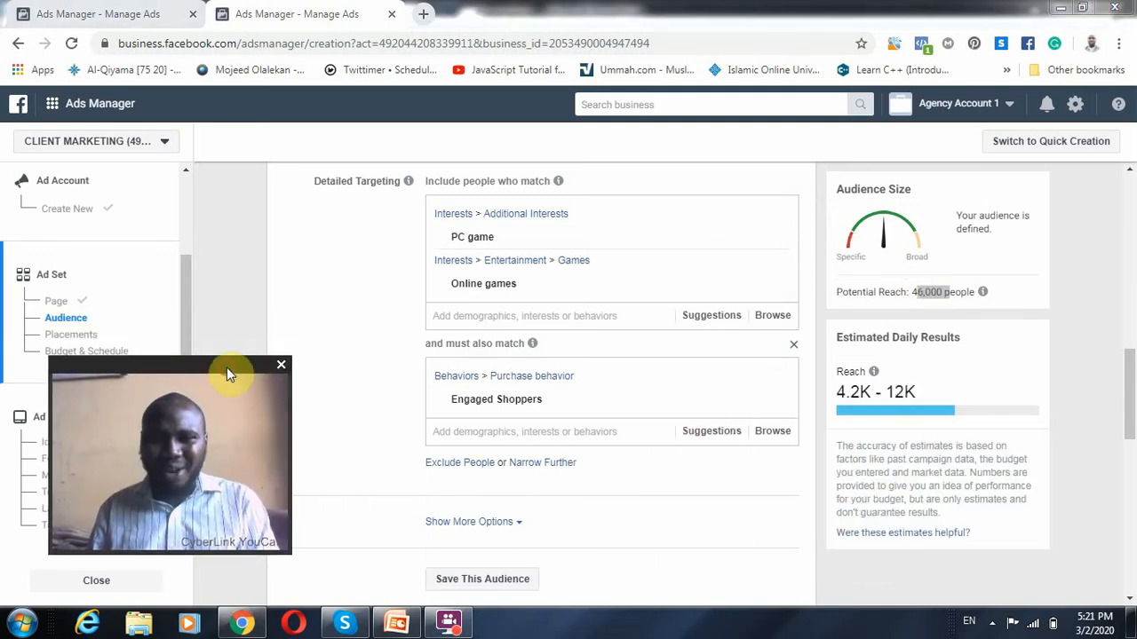
left_click(1051, 323)
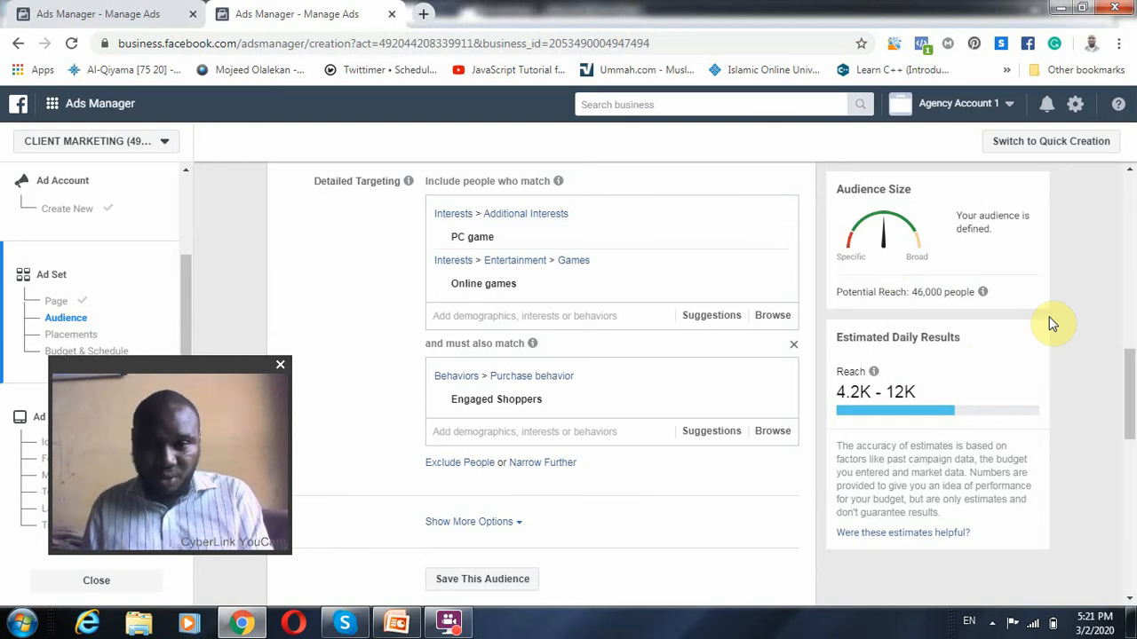
Replace the Ojo location with the state Lagos, Nigeria, and check the audience's potential reach
left_click_drag(1129, 360, 1131, 275)
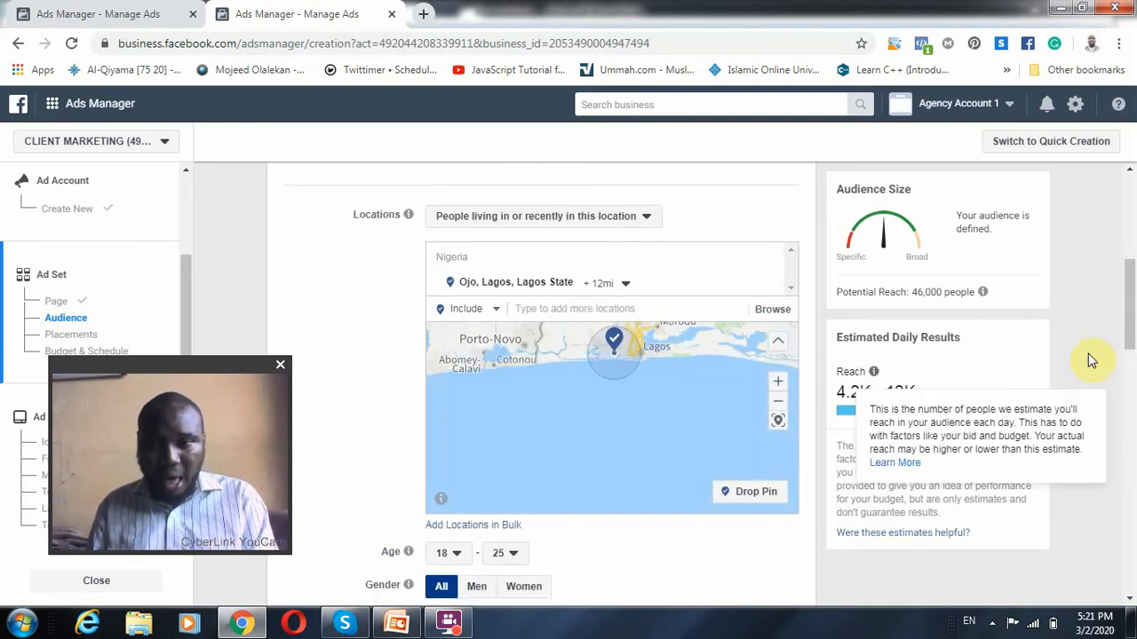
left_click_drag(1129, 291, 1130, 262)
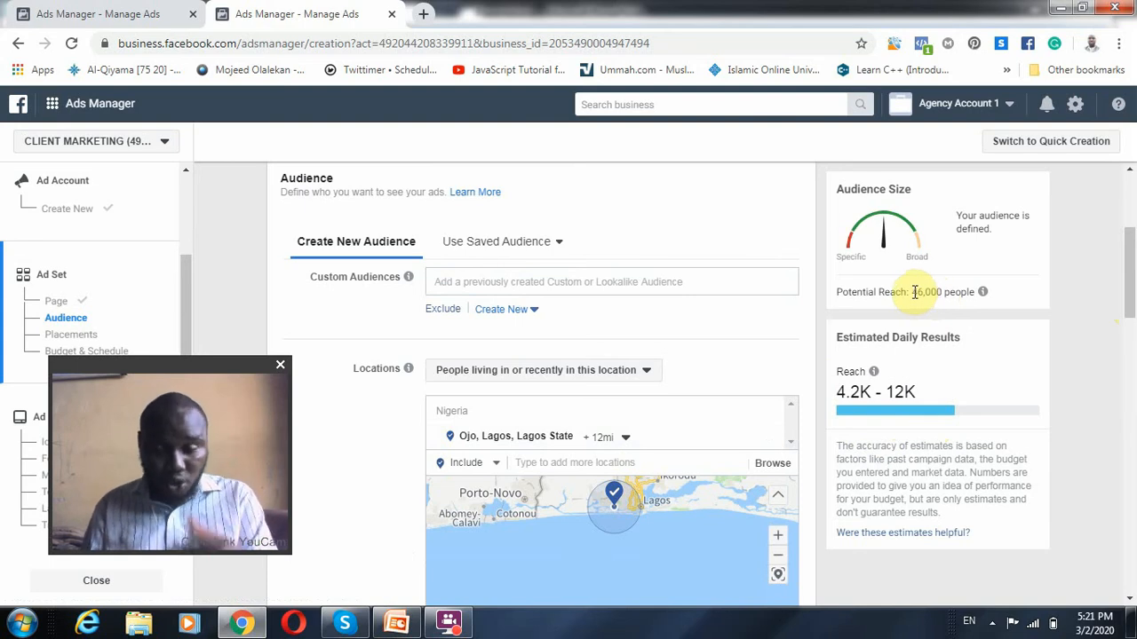
scroll(559, 473, "down", 1)
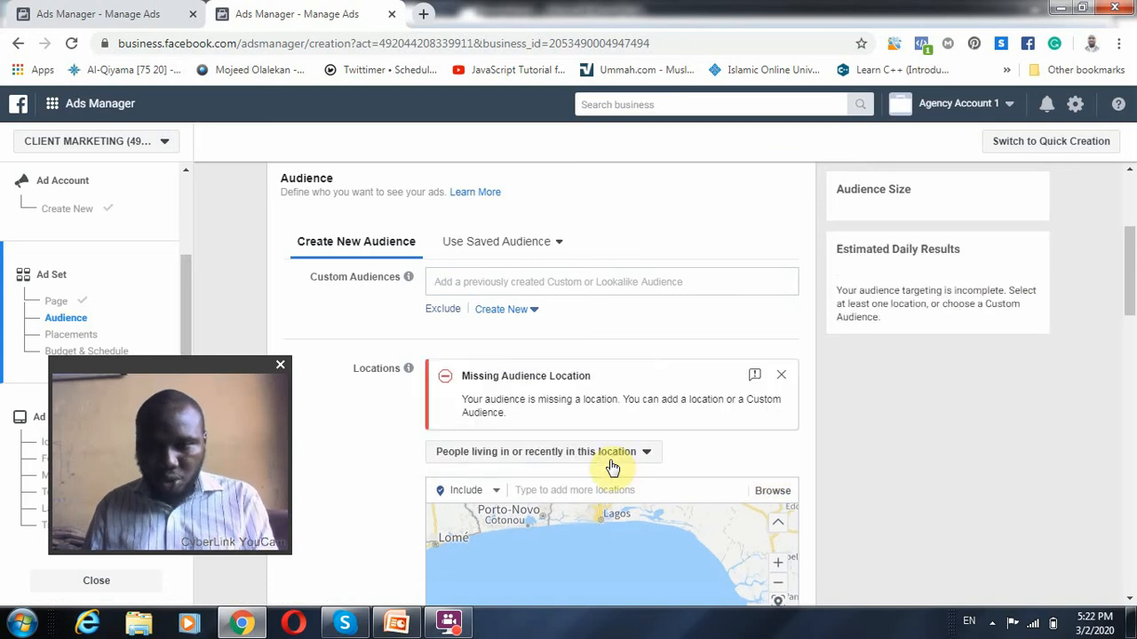
left_click(608, 491)
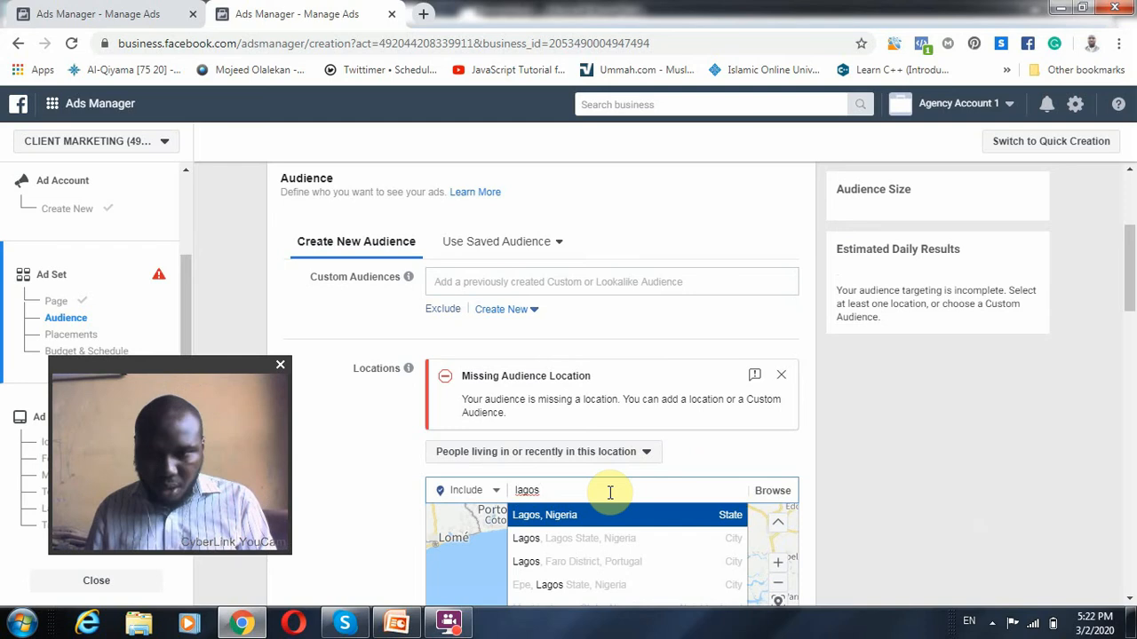
left_click(592, 514)
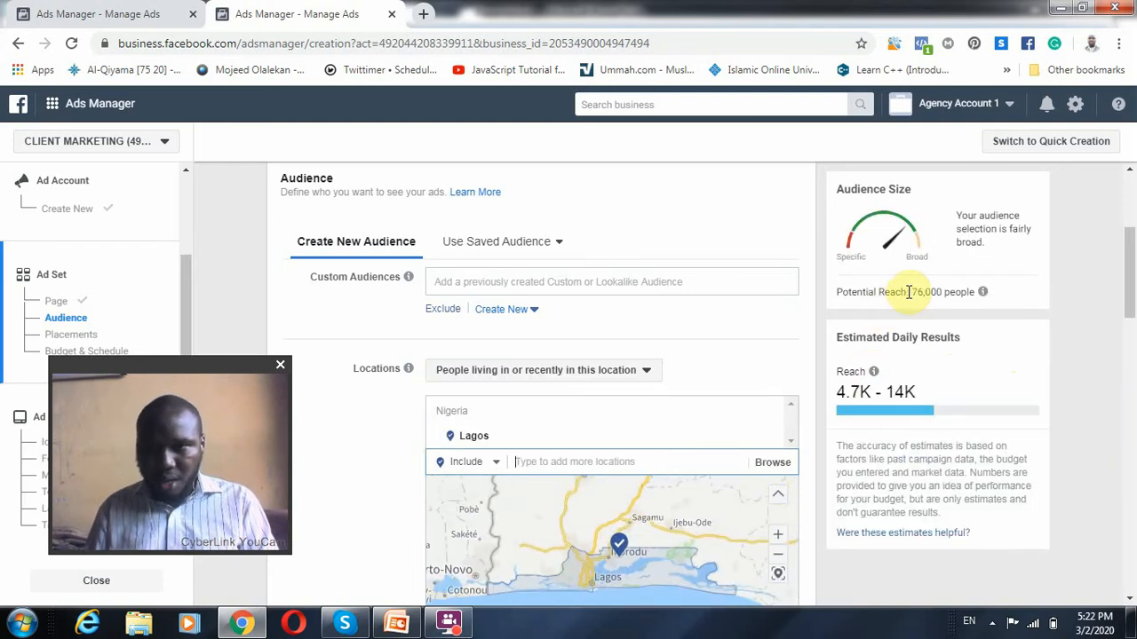
left_click_drag(913, 291, 959, 288)
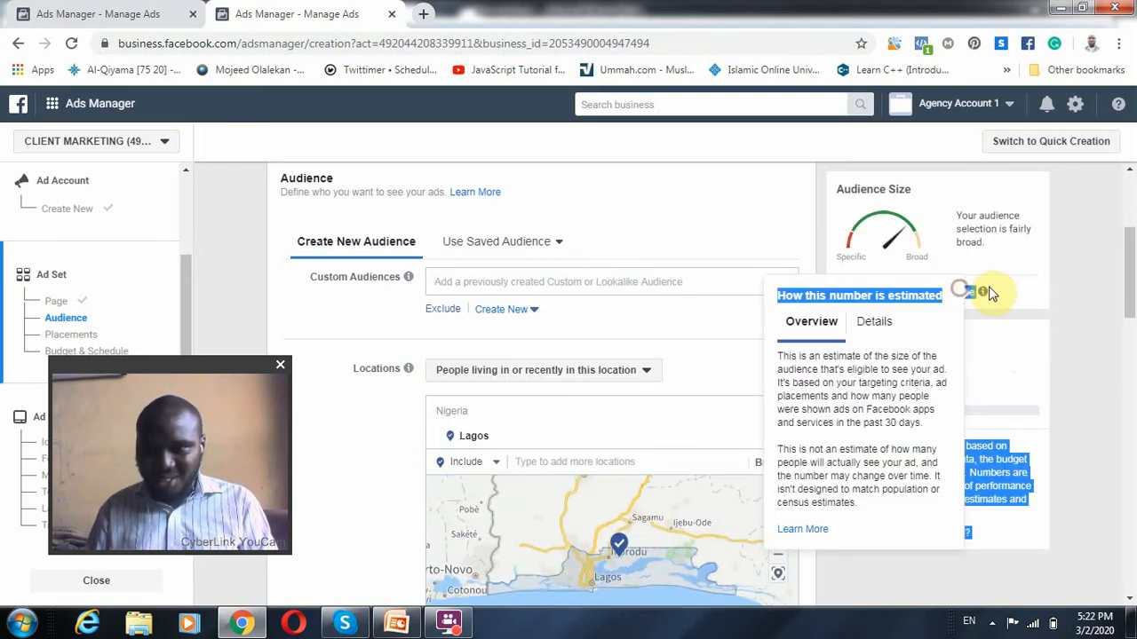
left_click(1042, 283)
mouse_move(776, 447)
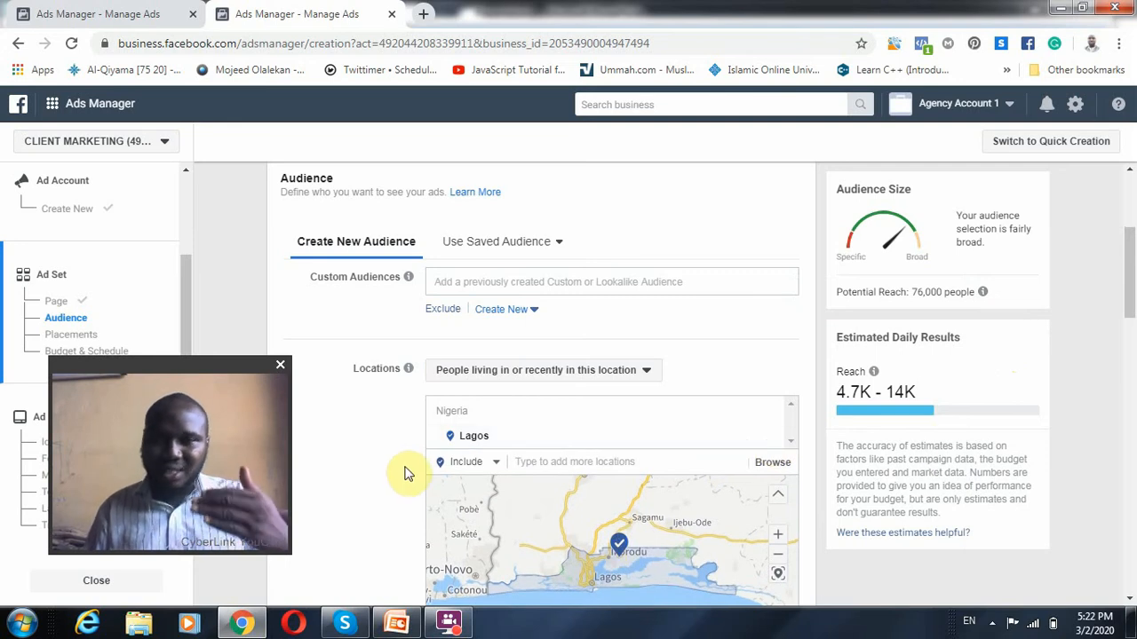
Remove the interests Online games and PC game and the behavior Engaged Shoppers from the detailed targeting
left_click_drag(1130, 267, 1126, 411)
mouse_move(478, 316)
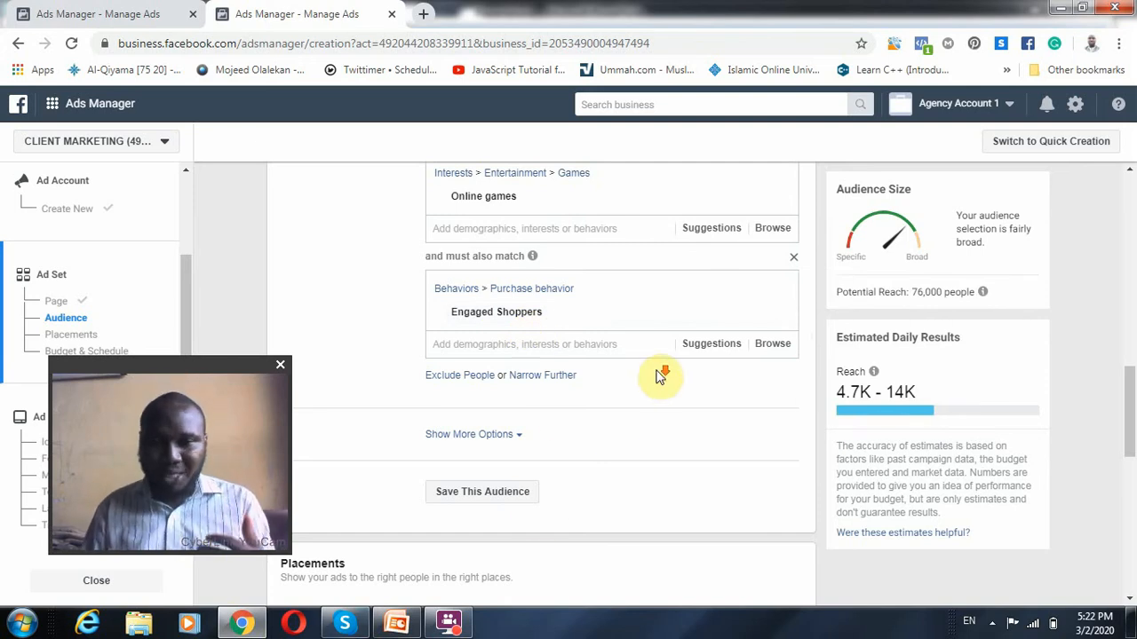
scroll(639, 373, "down", 1)
scroll(622, 337, "up", 2)
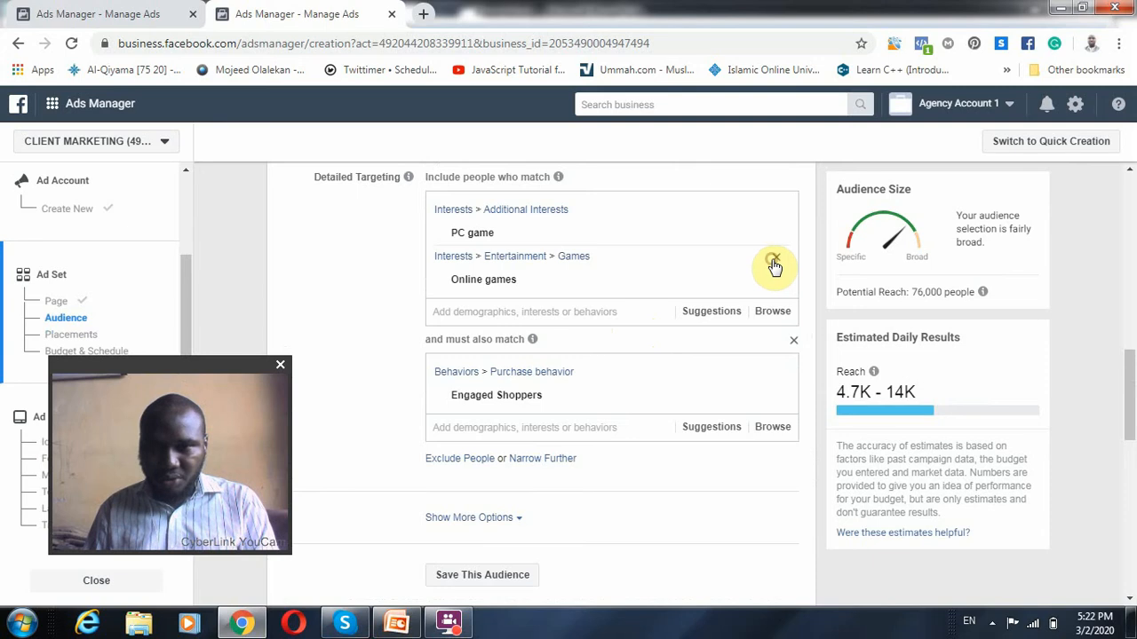
left_click(773, 261)
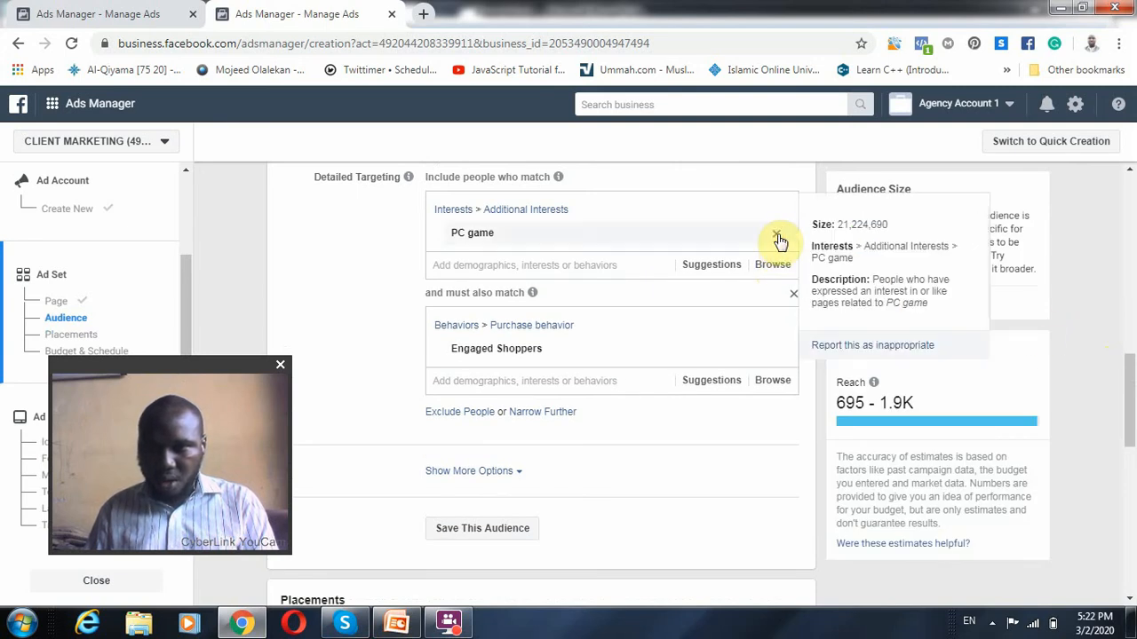
left_click(778, 235)
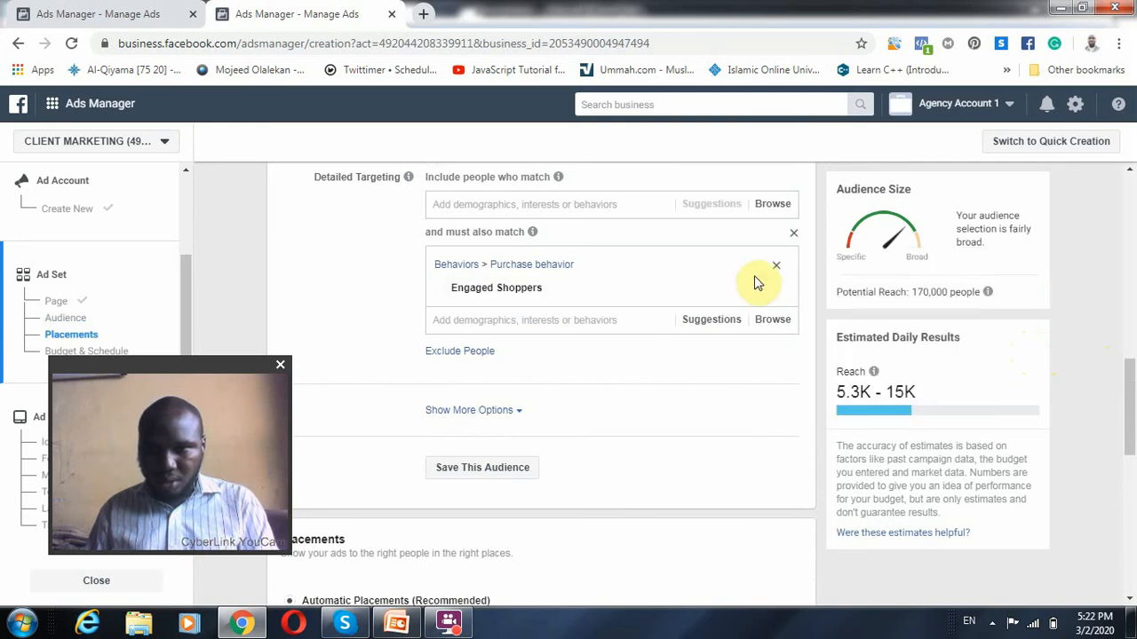
left_click(776, 291)
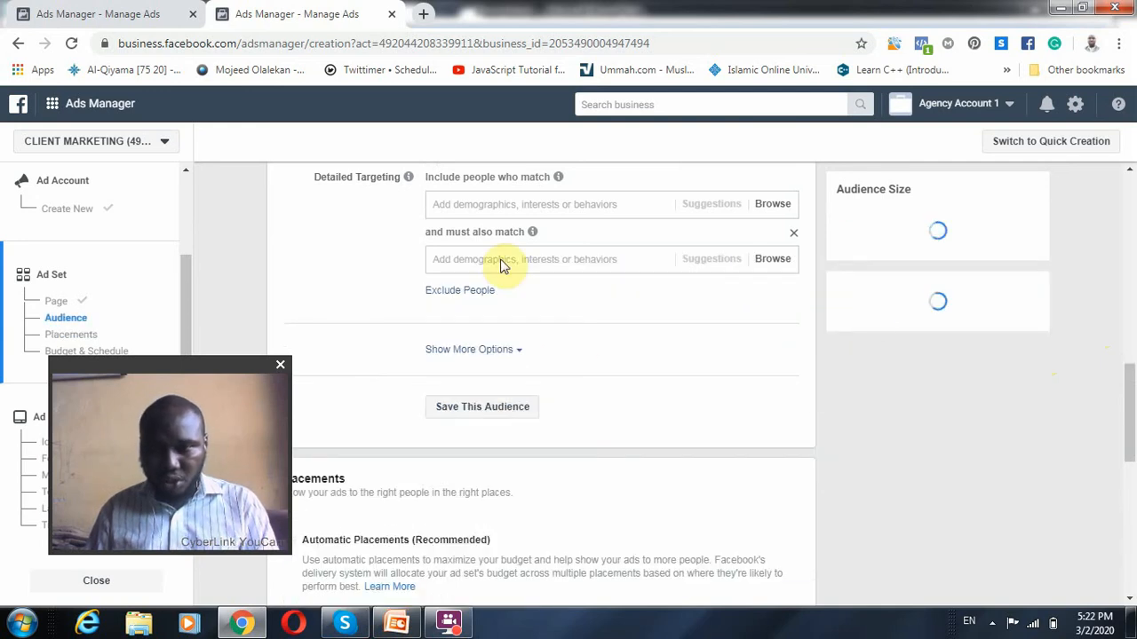
Try daily budgets of ₦200 and ₦400 under Budget & Schedule, and view the explanation of how the daily amount spent may vary
scroll(609, 439, "up", 4)
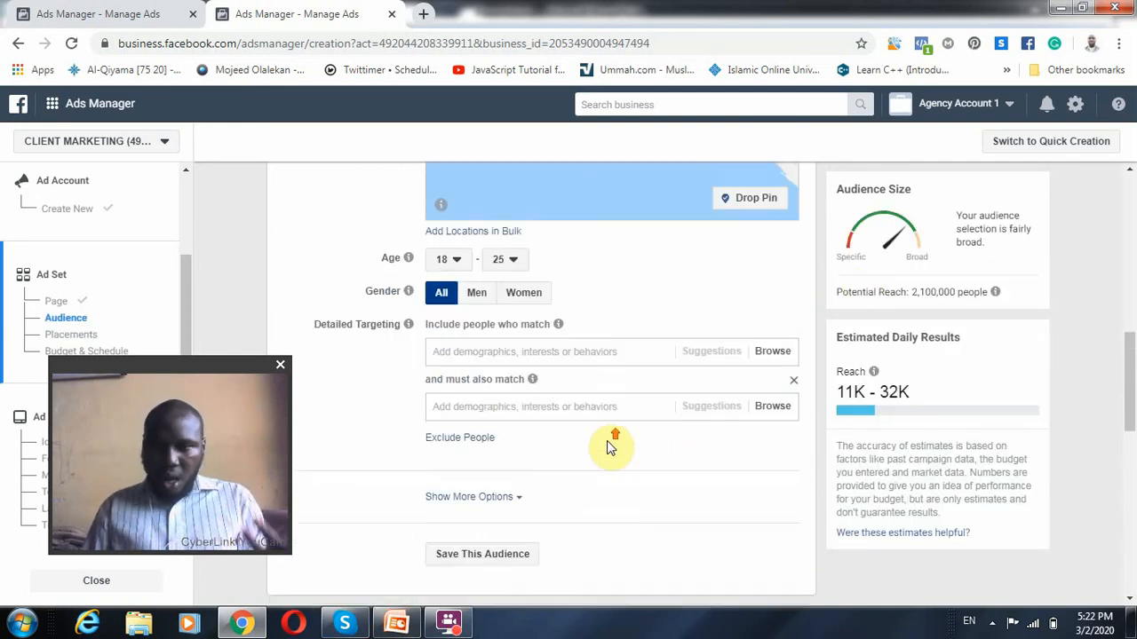
scroll(609, 439, "down", 5)
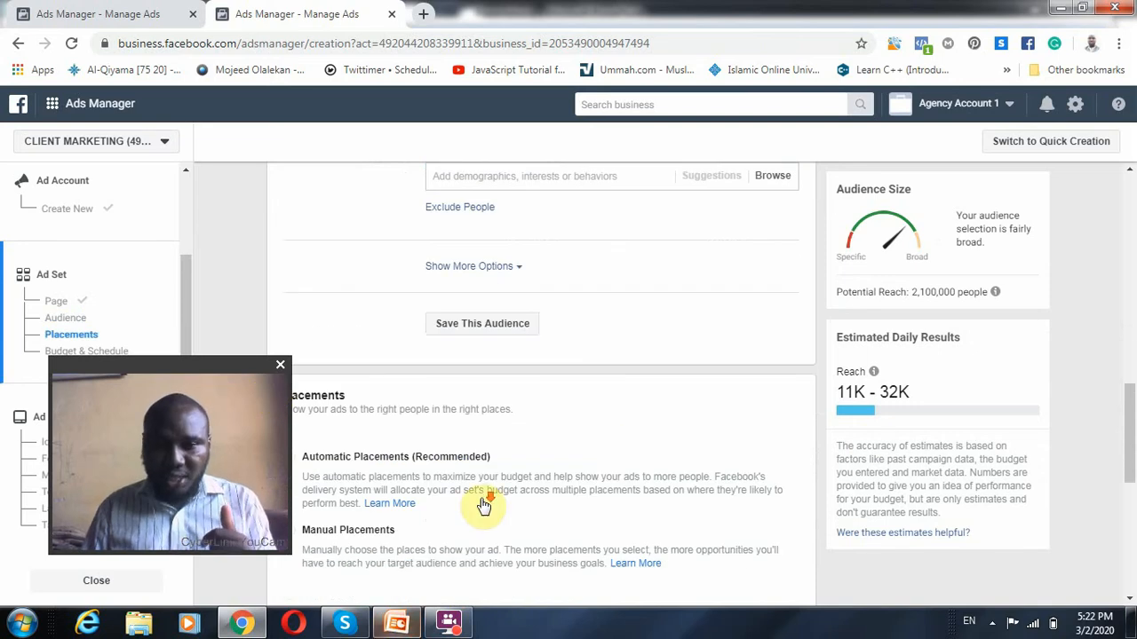
scroll(482, 502, "down", 4)
left_click_drag(183, 358, 533, 413)
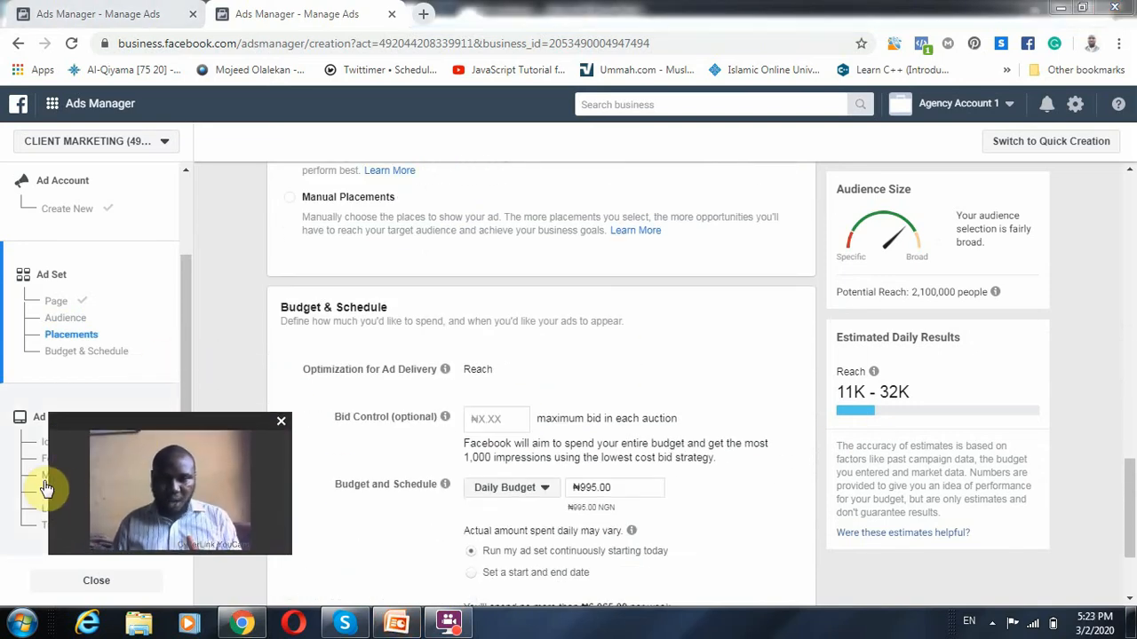
left_click_drag(59, 478, 121, 476)
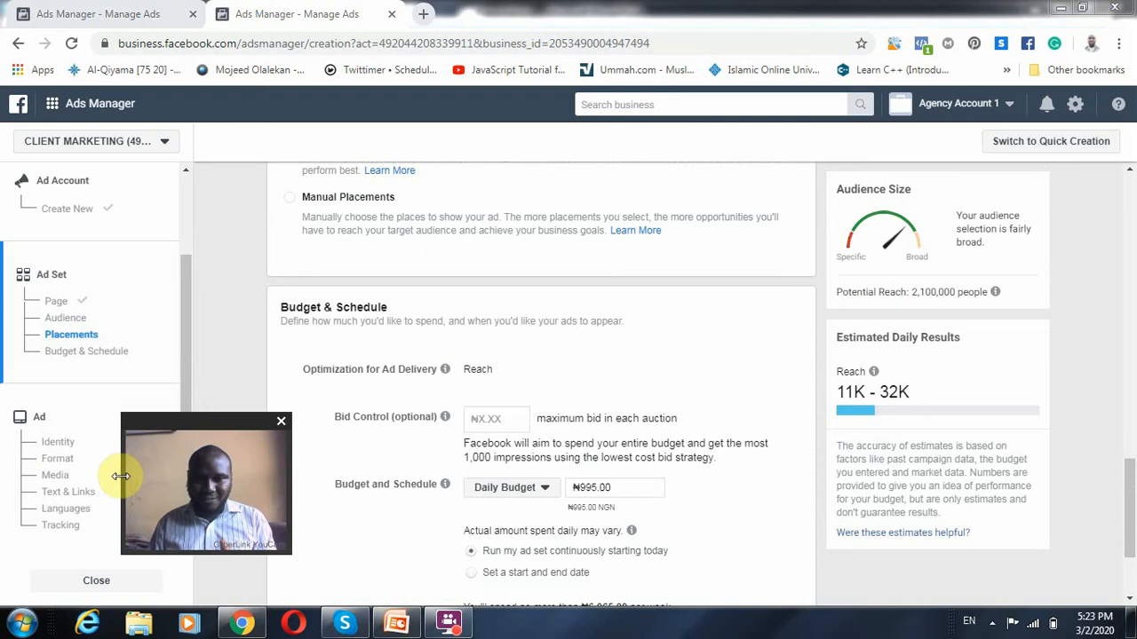
left_click_drag(172, 422, 980, 459)
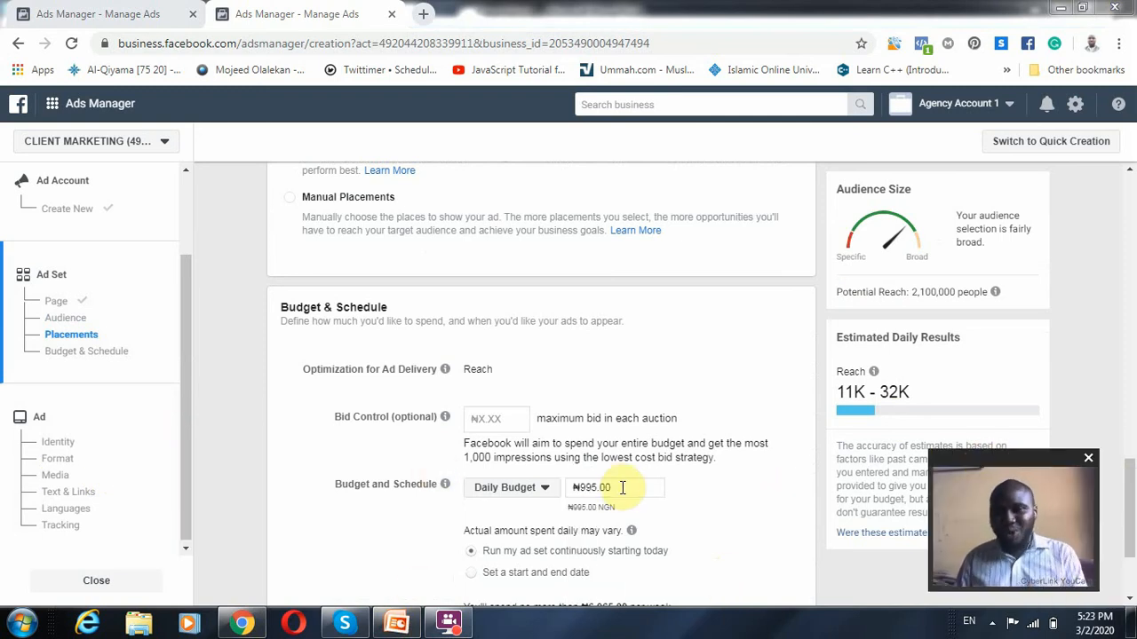
left_click_drag(620, 488, 538, 490)
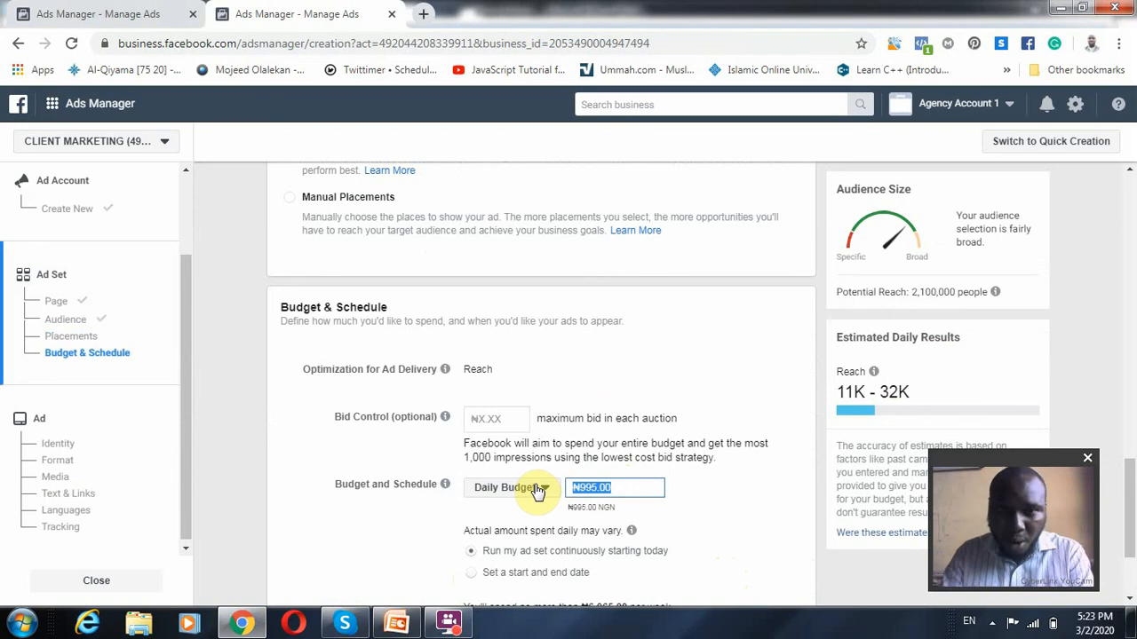
type("2")
type("00")
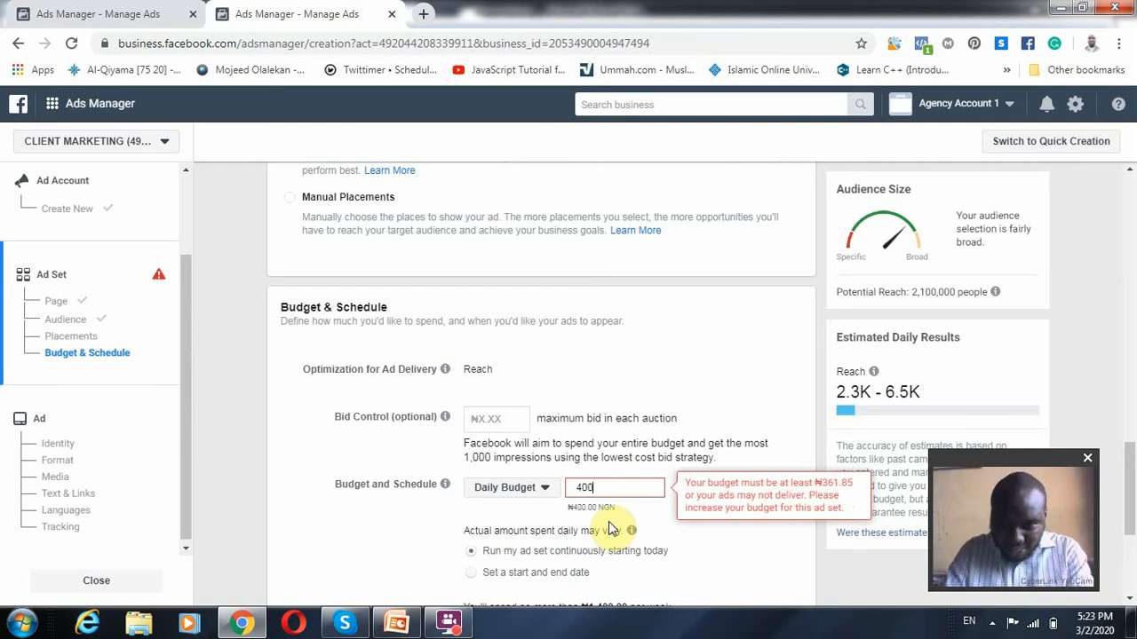
left_click(631, 530)
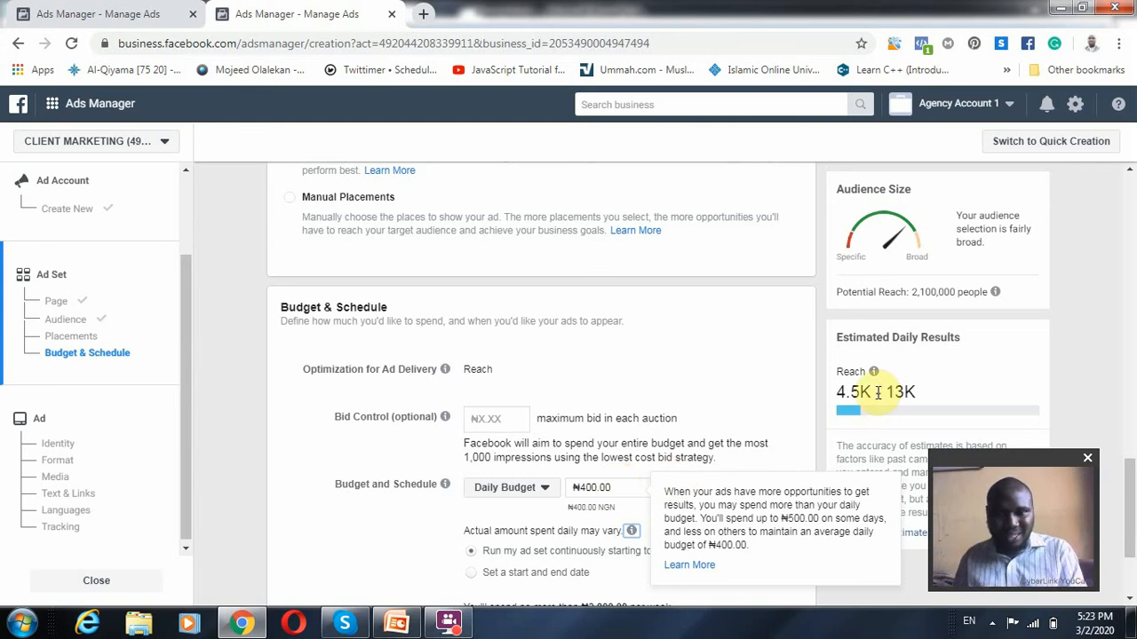
Set the daily budget to ₦10,000 and review the estimated daily reach and the schedule options
left_click(612, 487)
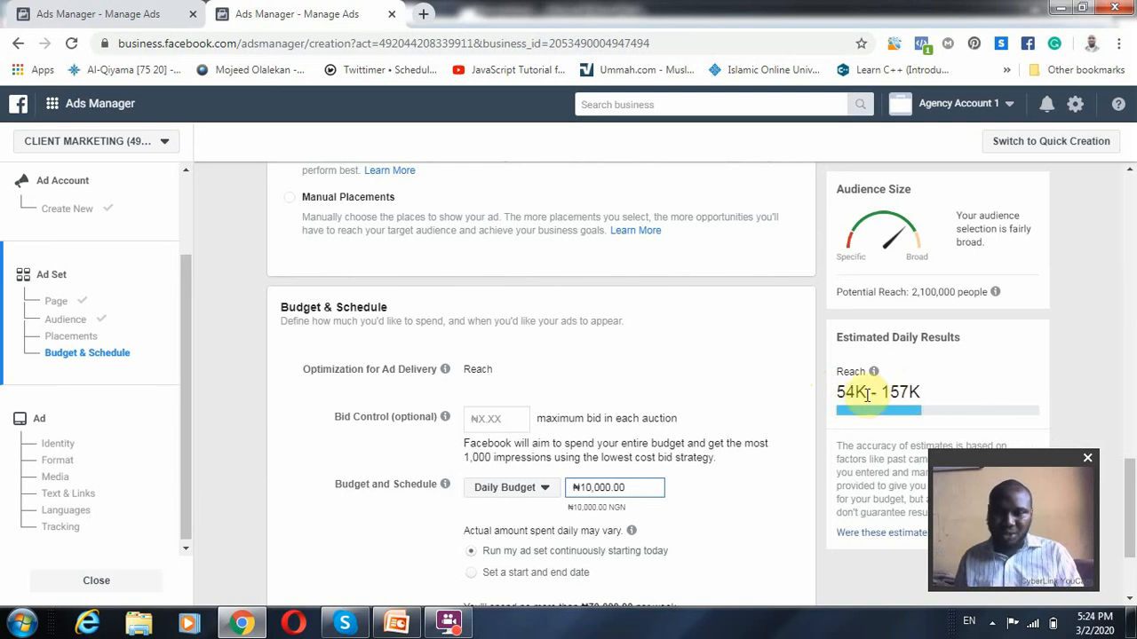
mouse_move(875, 414)
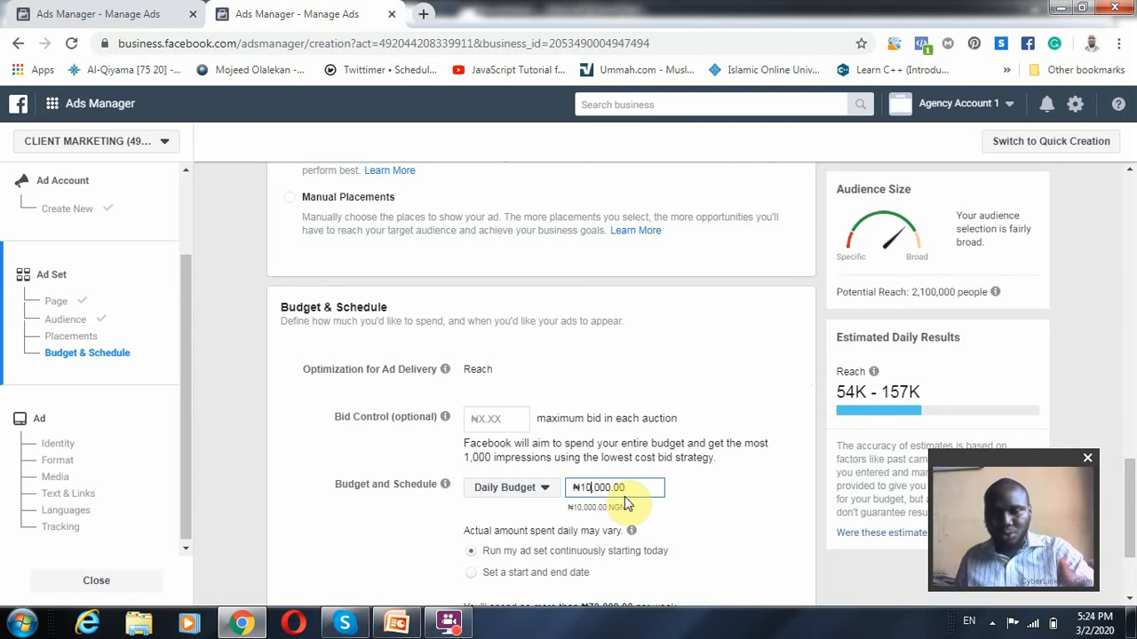
scroll(626, 503, "down", 1)
scroll(626, 502, "down", 1)
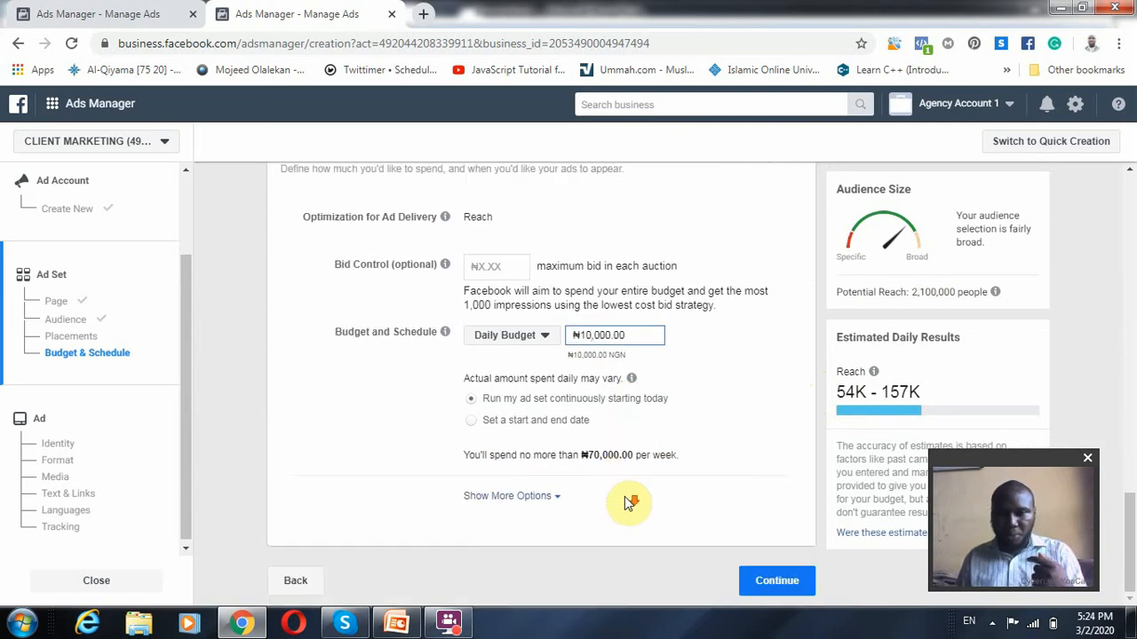
Continue from the budget settings to the ad level and name the ad "testing training"
left_click_drag(589, 455, 649, 455)
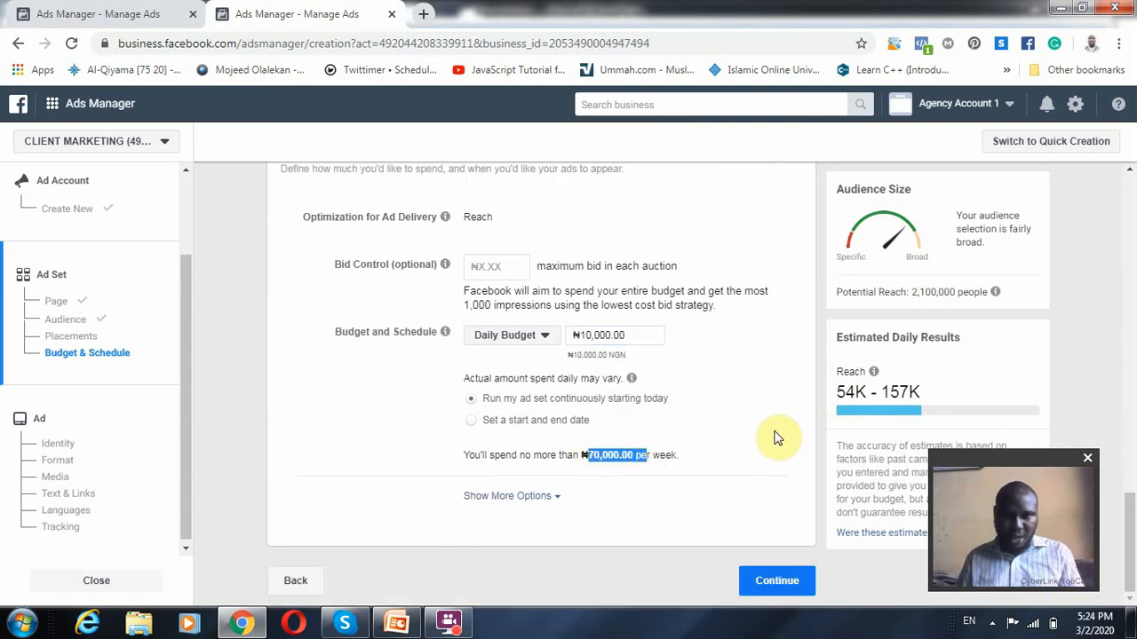
left_click(768, 438)
left_click(771, 580)
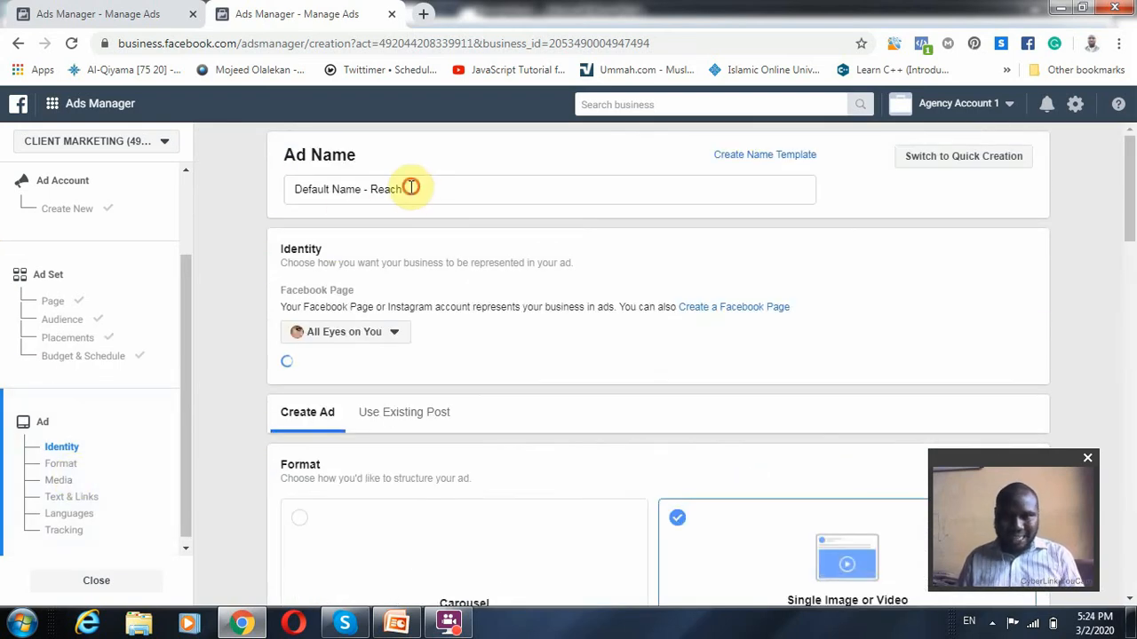
triple_click(411, 188)
type("testing training")
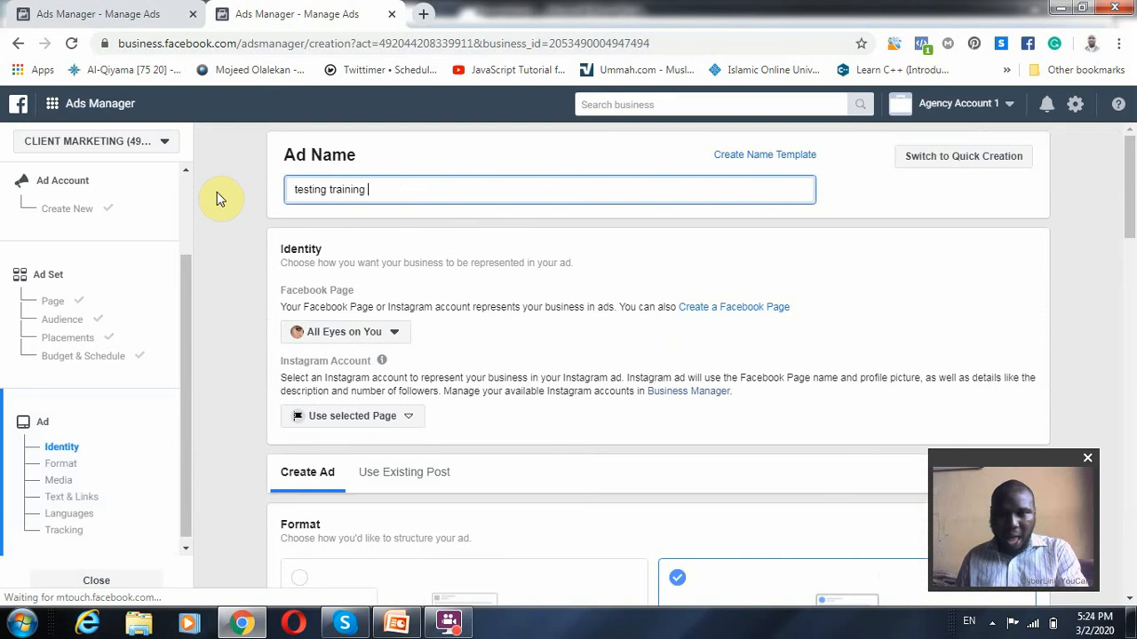
Clear the existing image from the ad's media, keeping the Single Image or Video format
scroll(604, 381, "down", 1)
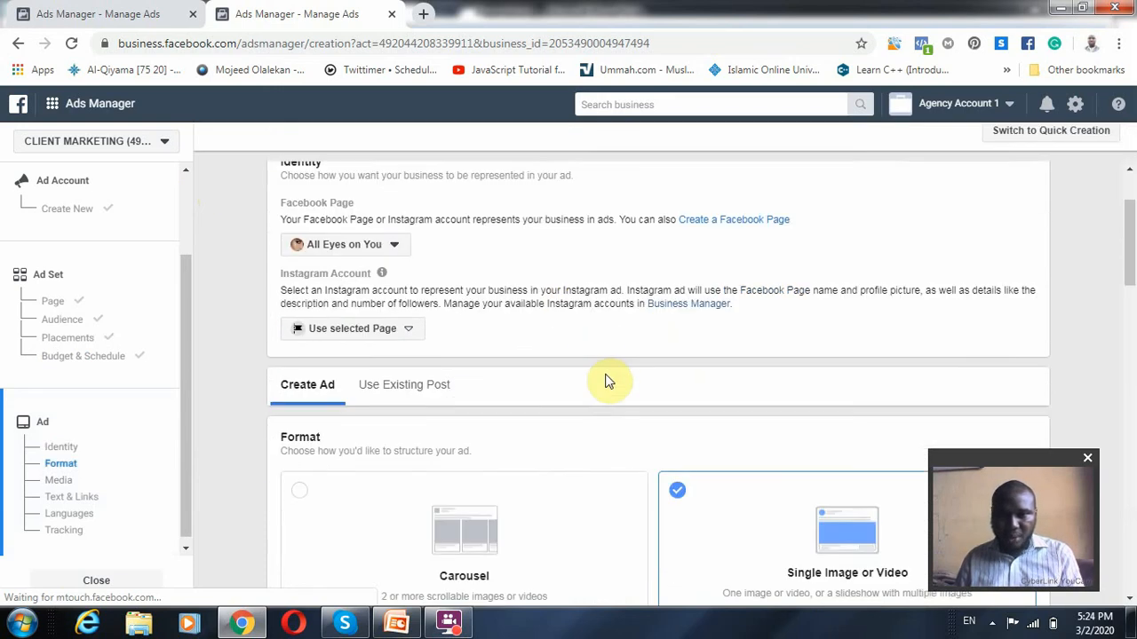
scroll(621, 344, "down", 3)
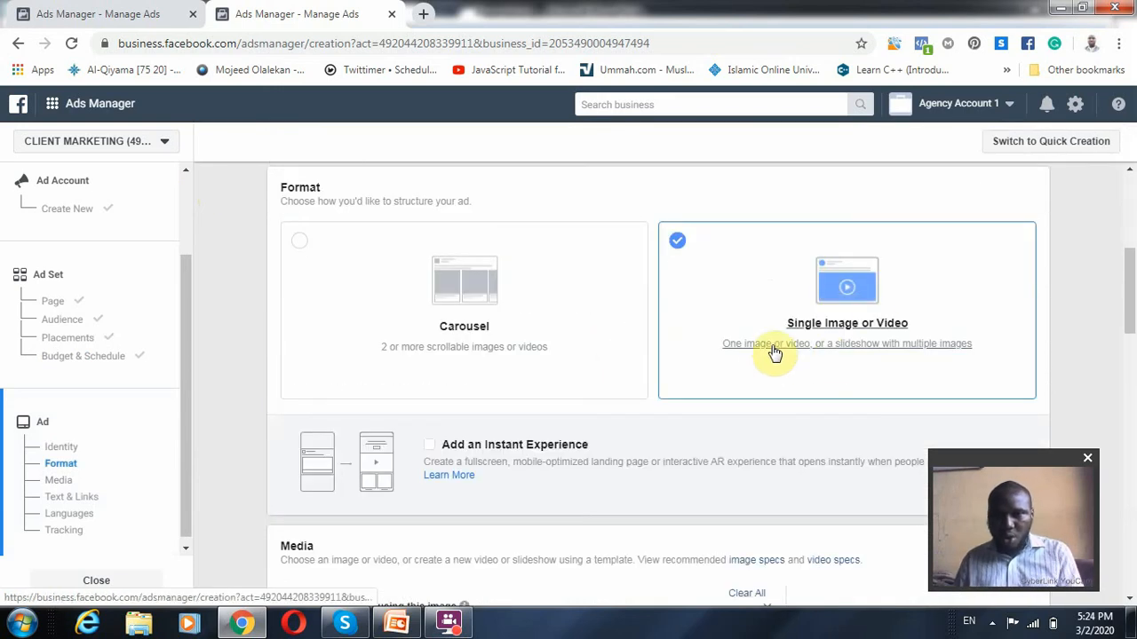
scroll(373, 488, "down", 4)
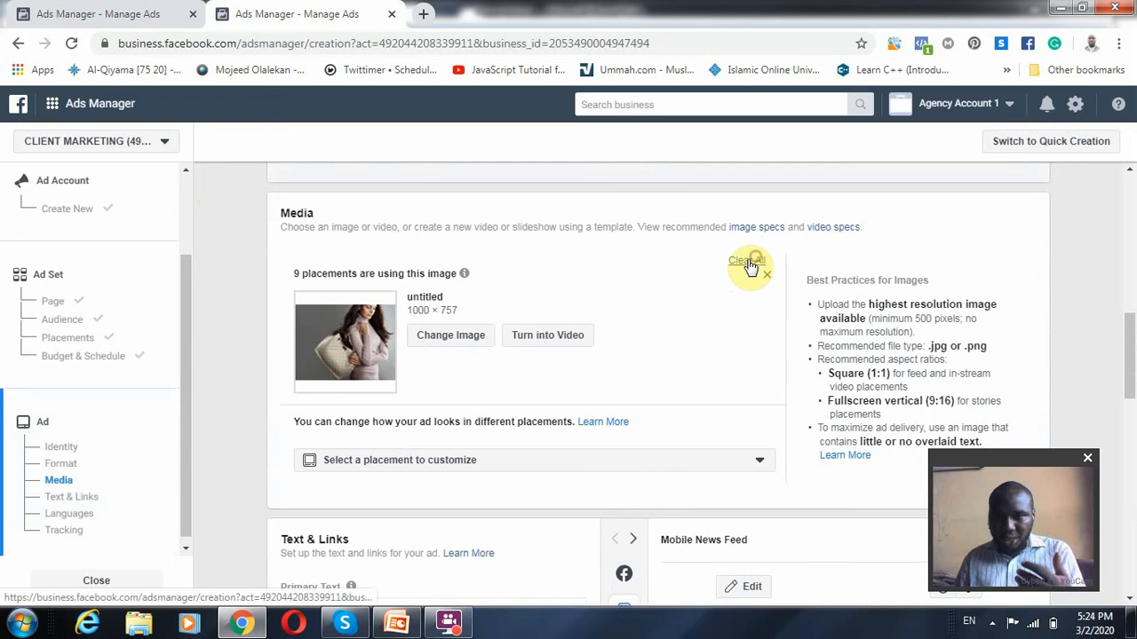
left_click(749, 263)
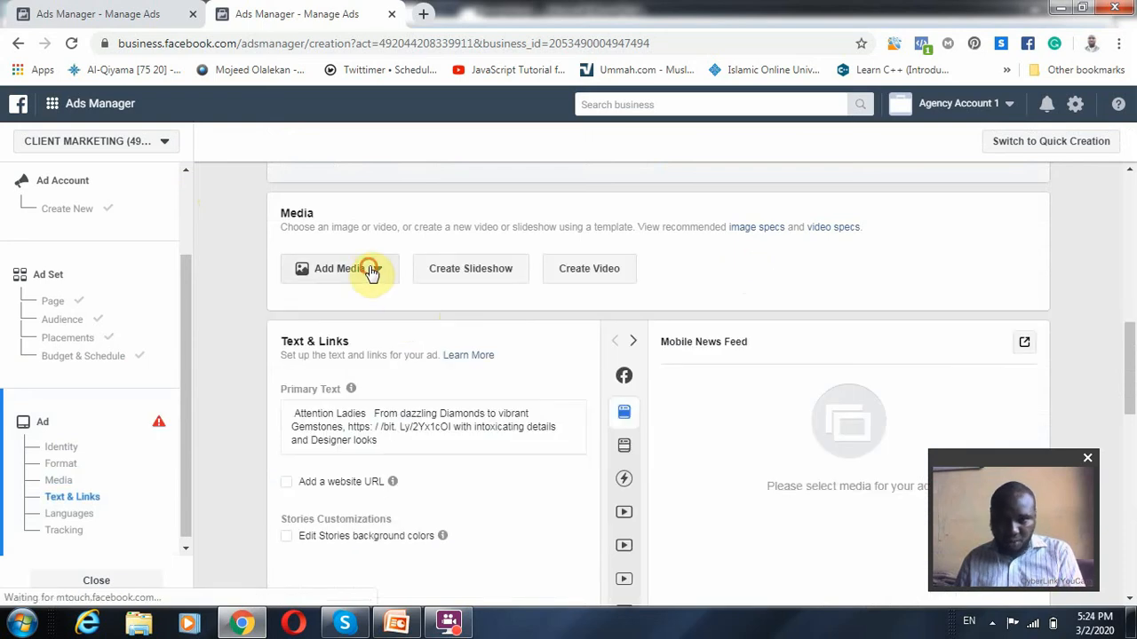
Search the stock photos for "gaming", try two of the images as ad media, and cancel the selection
left_click(372, 271)
left_click(322, 299)
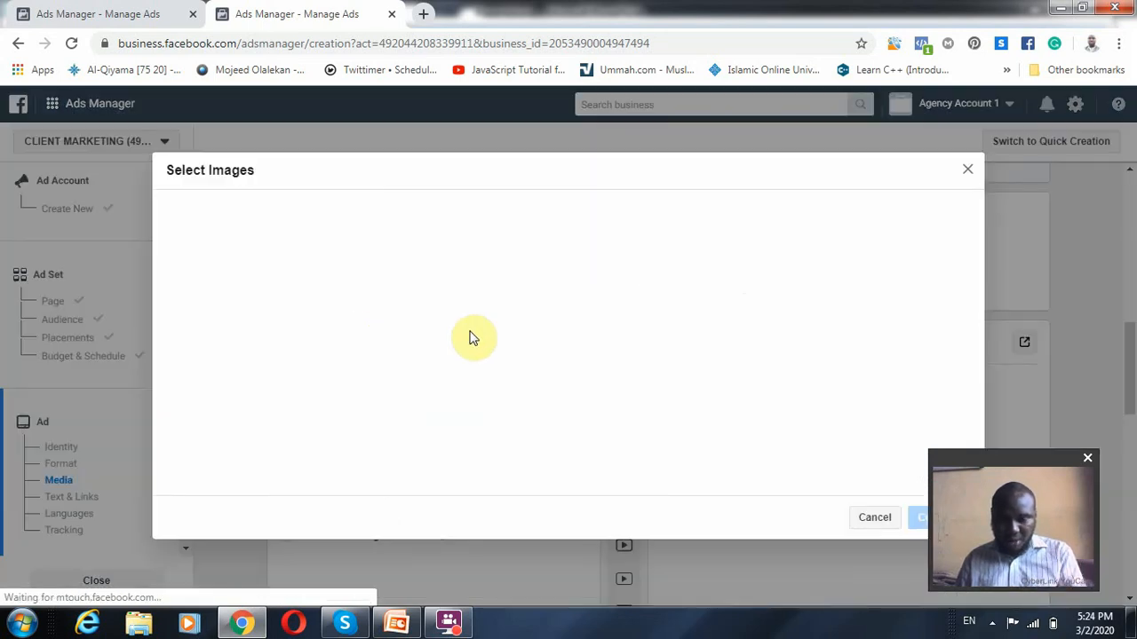
left_click(295, 213)
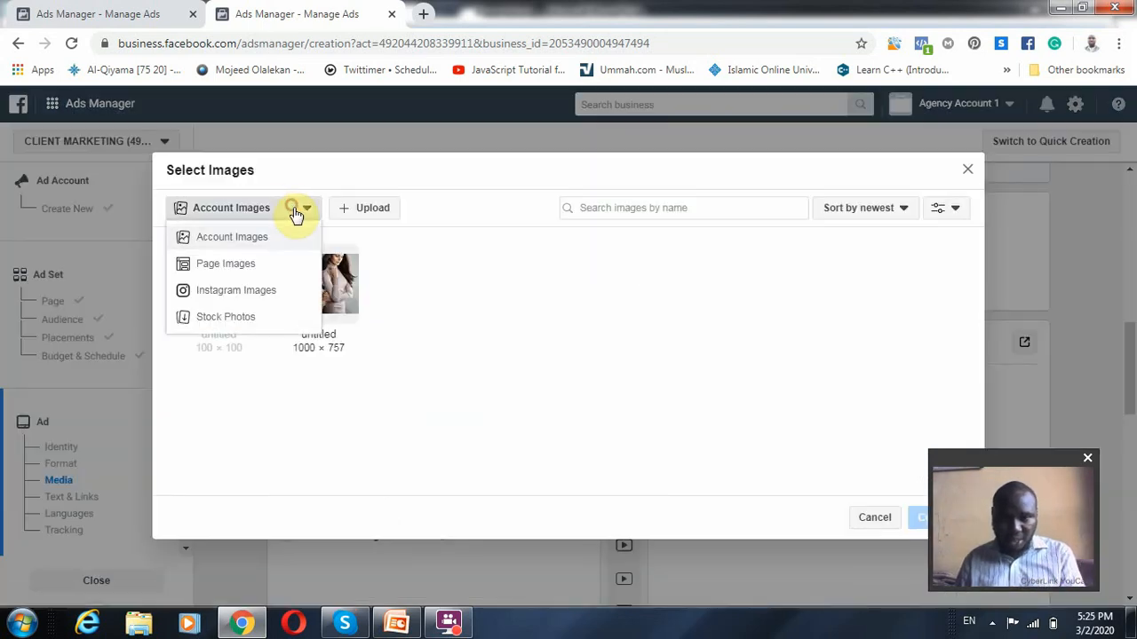
left_click(252, 319)
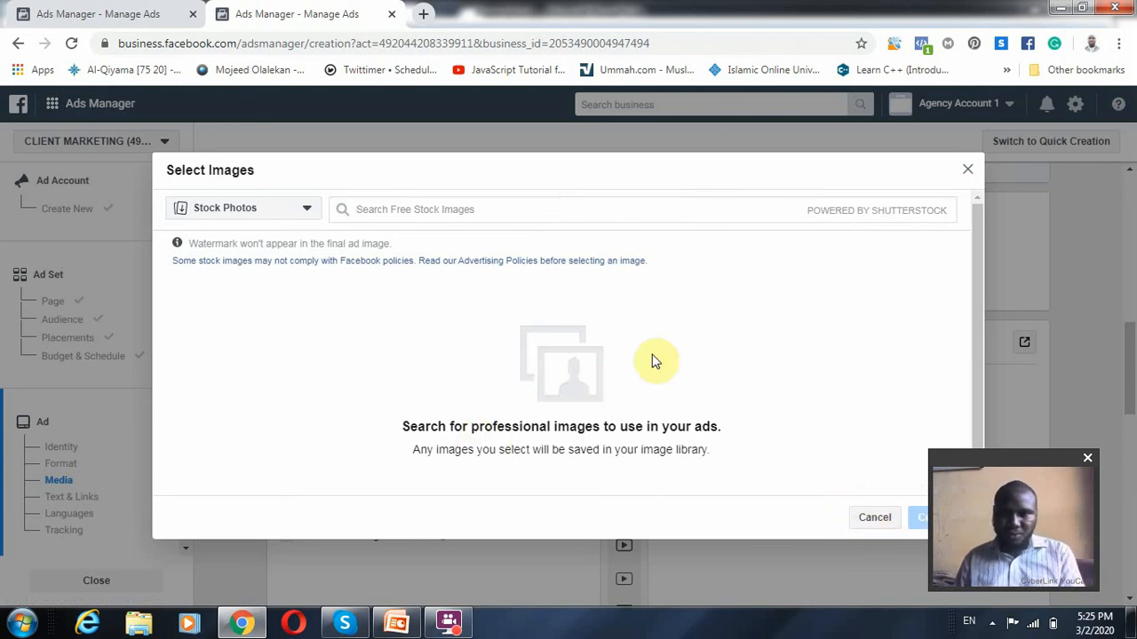
left_click(568, 208)
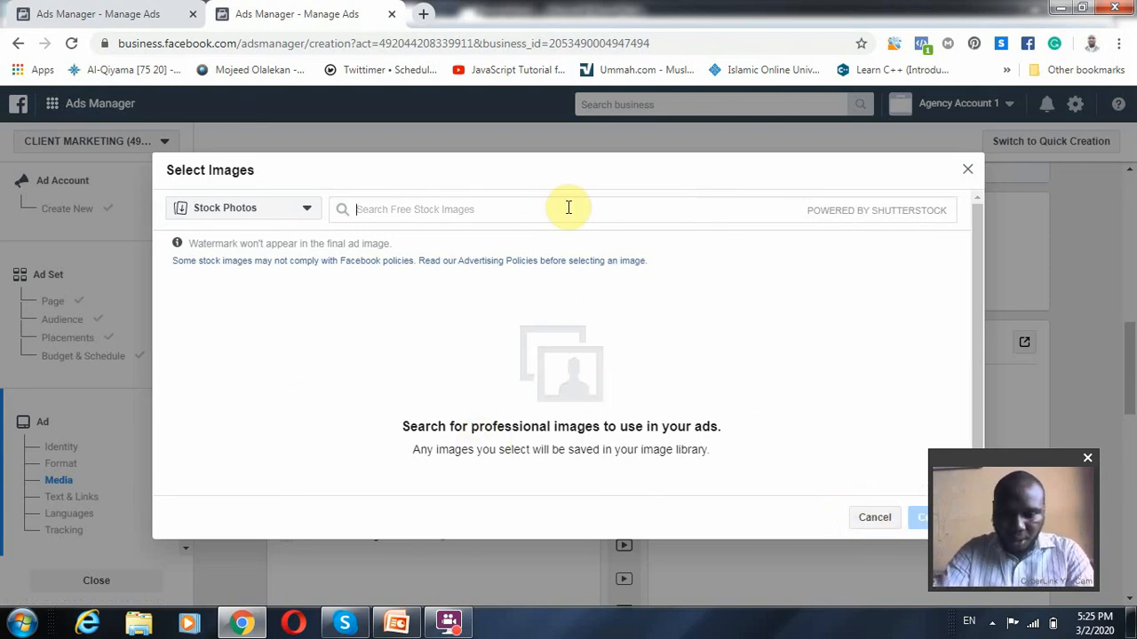
type("gaming")
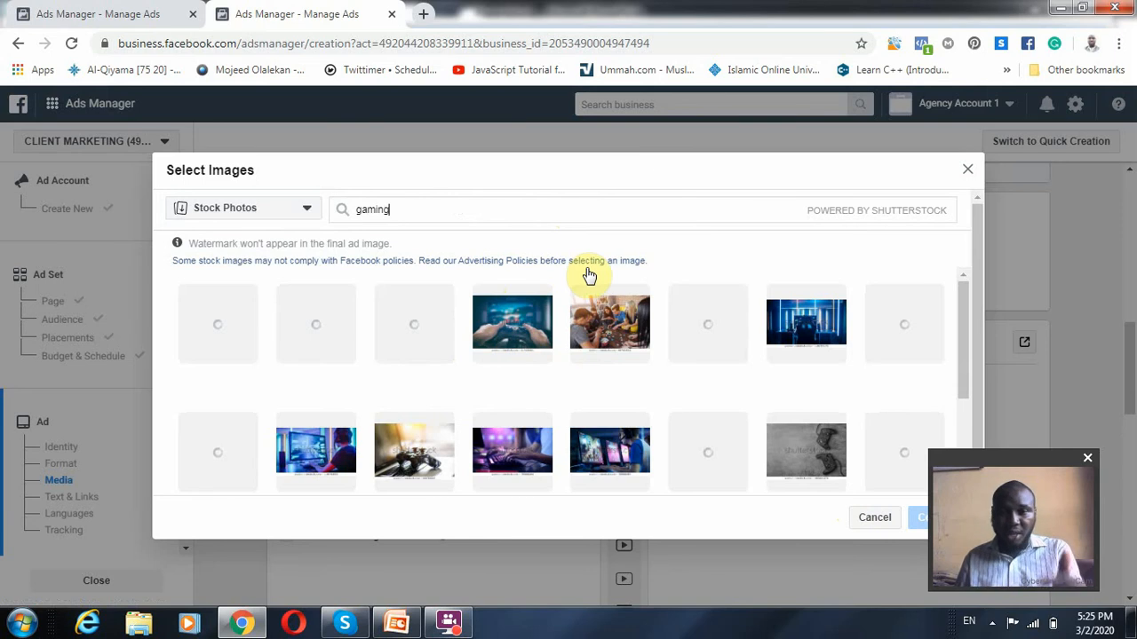
left_click(515, 338)
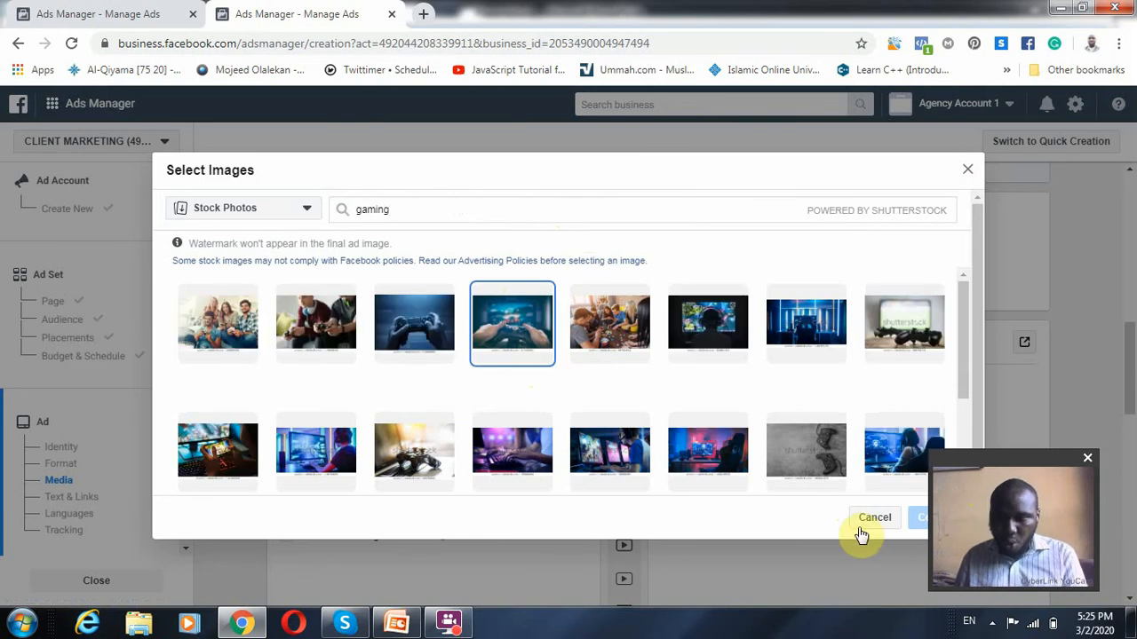
left_click(341, 329)
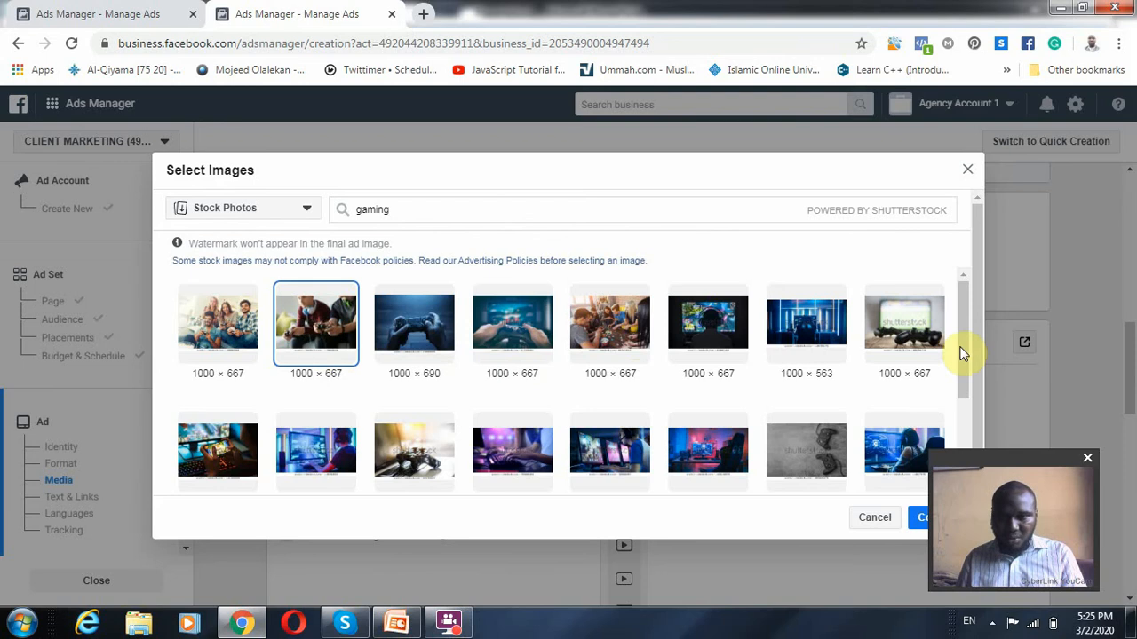
left_click(878, 518)
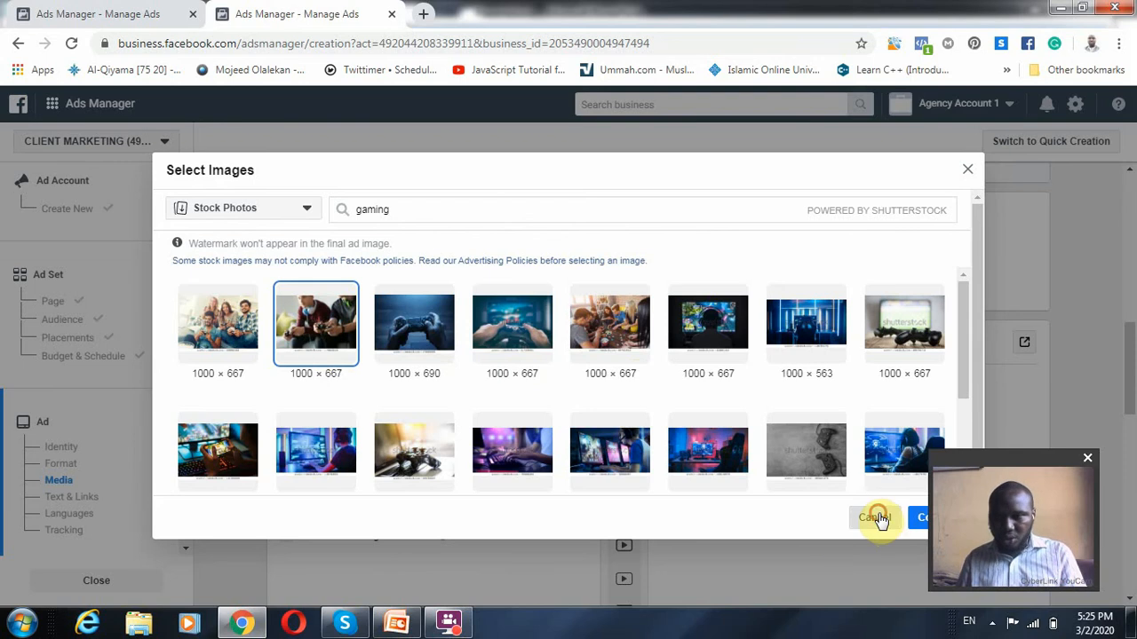
Examine the ad's text and links, tracking options and the final review and confirmation section
scroll(685, 482, "down", 3)
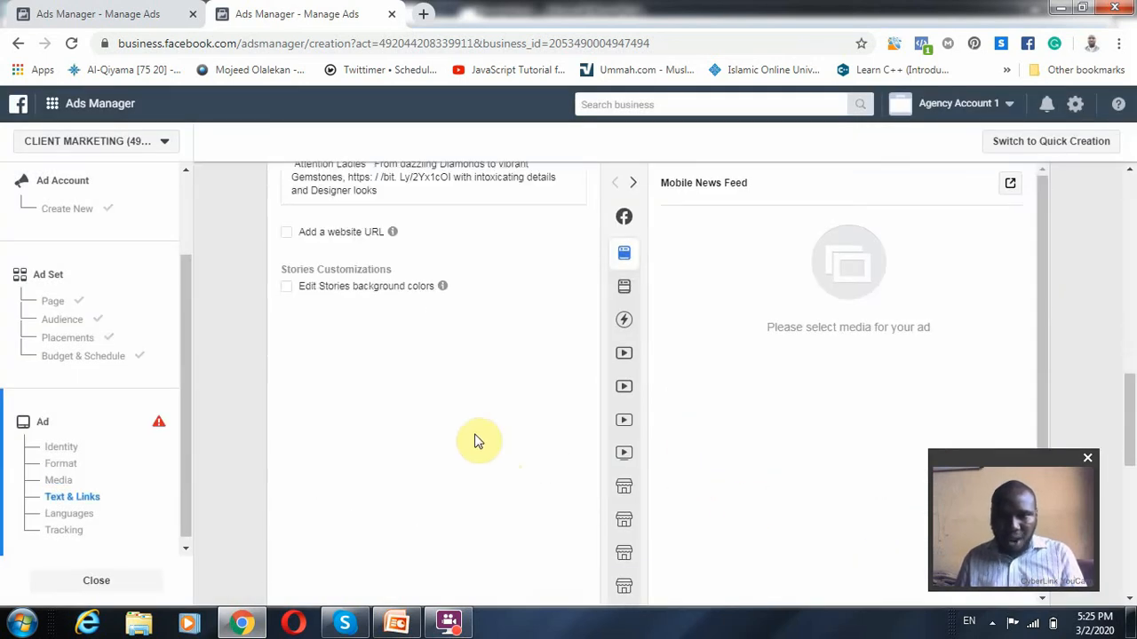
scroll(333, 391, "down", 10)
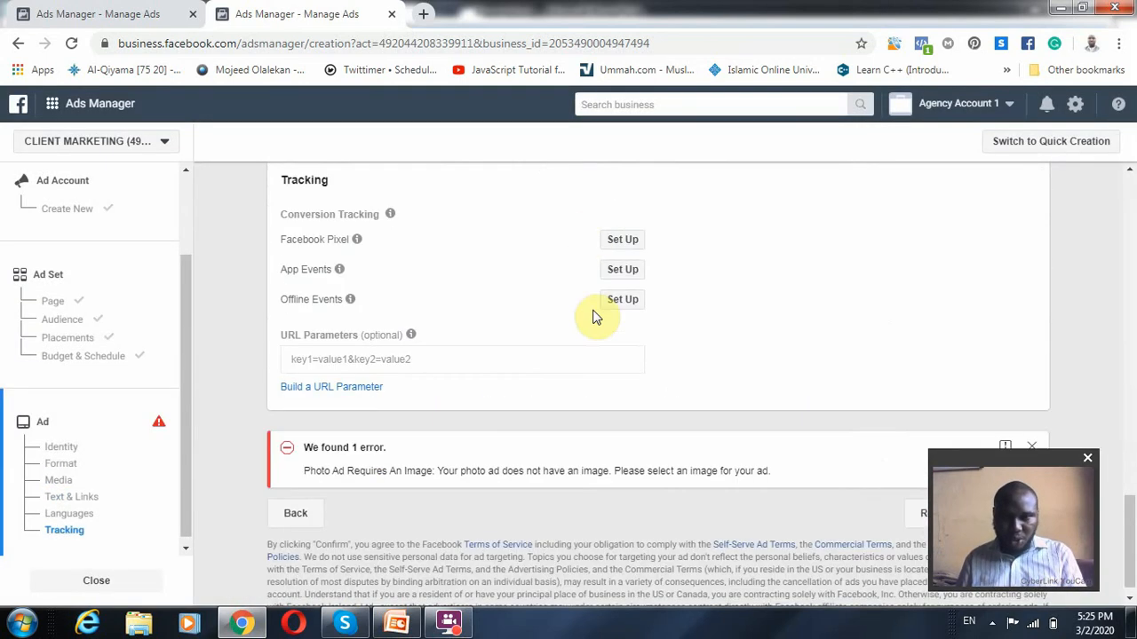
scroll(596, 317, "down", 1)
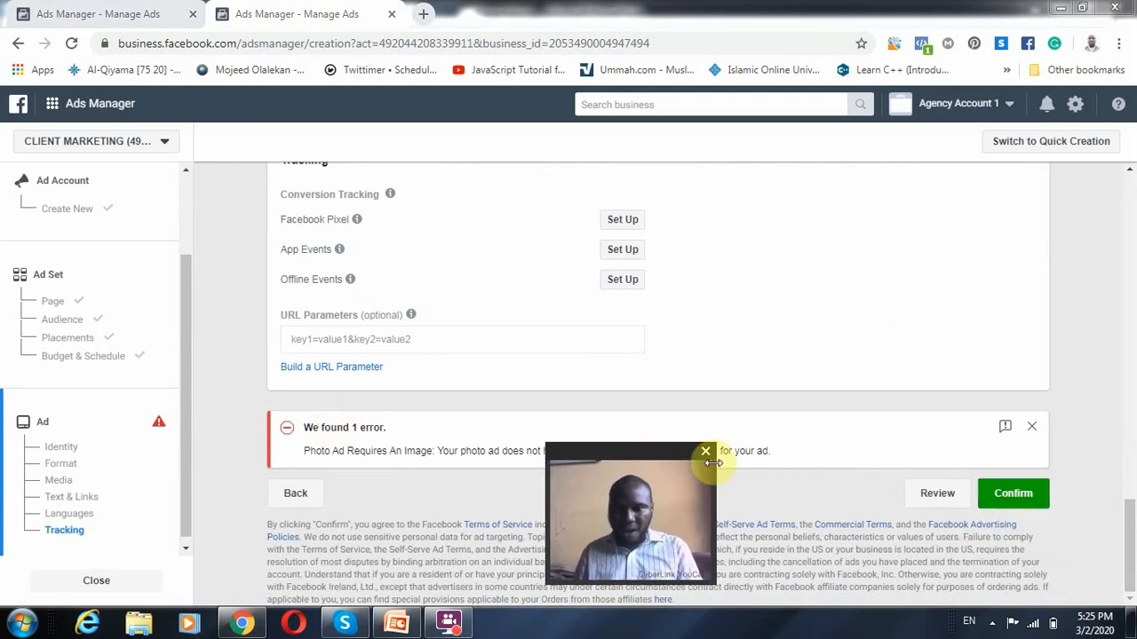
left_click_drag(685, 457, 1037, 472)
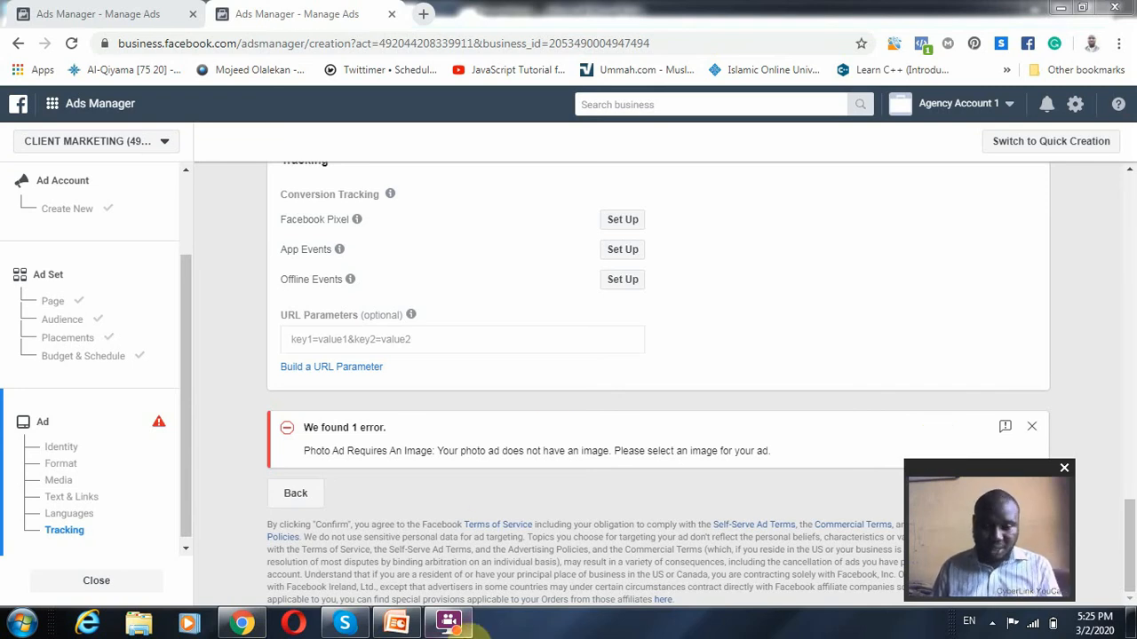
Switch to PowerPoint, look through the slides and highlight the Facebook Page Likes and Followers: Engagement point on the Objectives slide
left_click(397, 622)
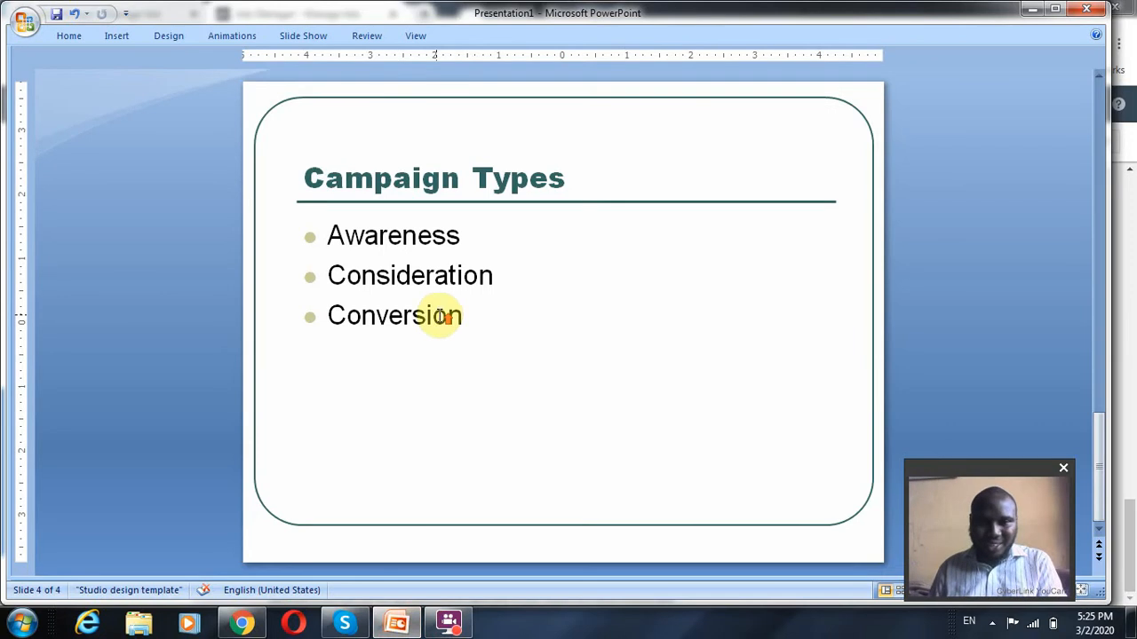
scroll(441, 316, "up", 1)
scroll(437, 314, "down", 1)
left_click_drag(476, 234, 188, 222)
scroll(547, 334, "up", 3)
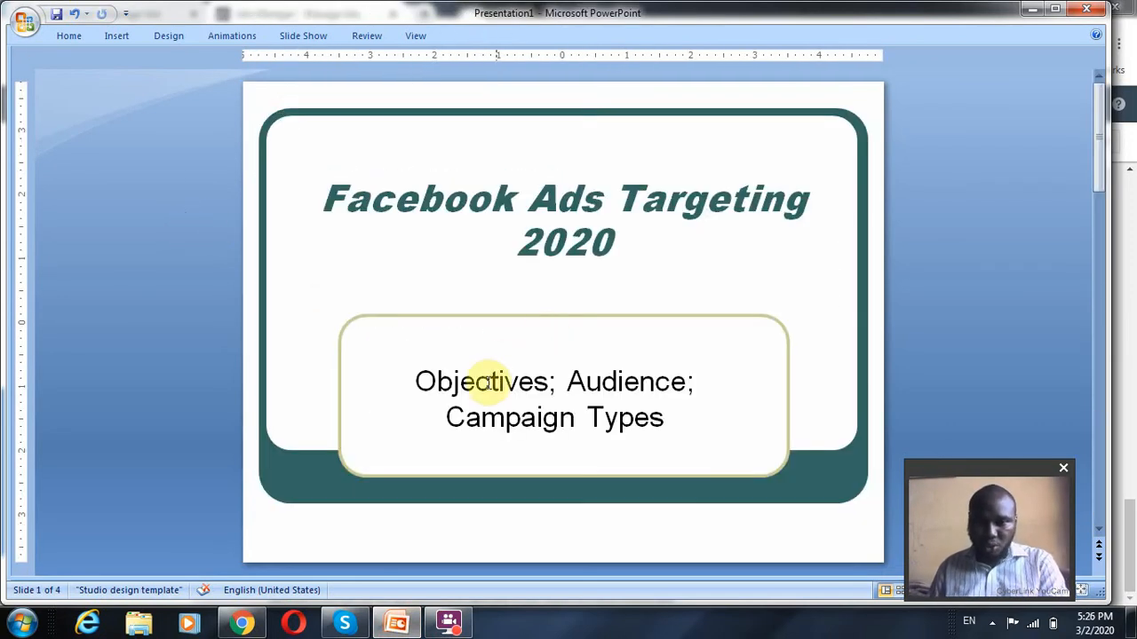
scroll(488, 382, "down", 1)
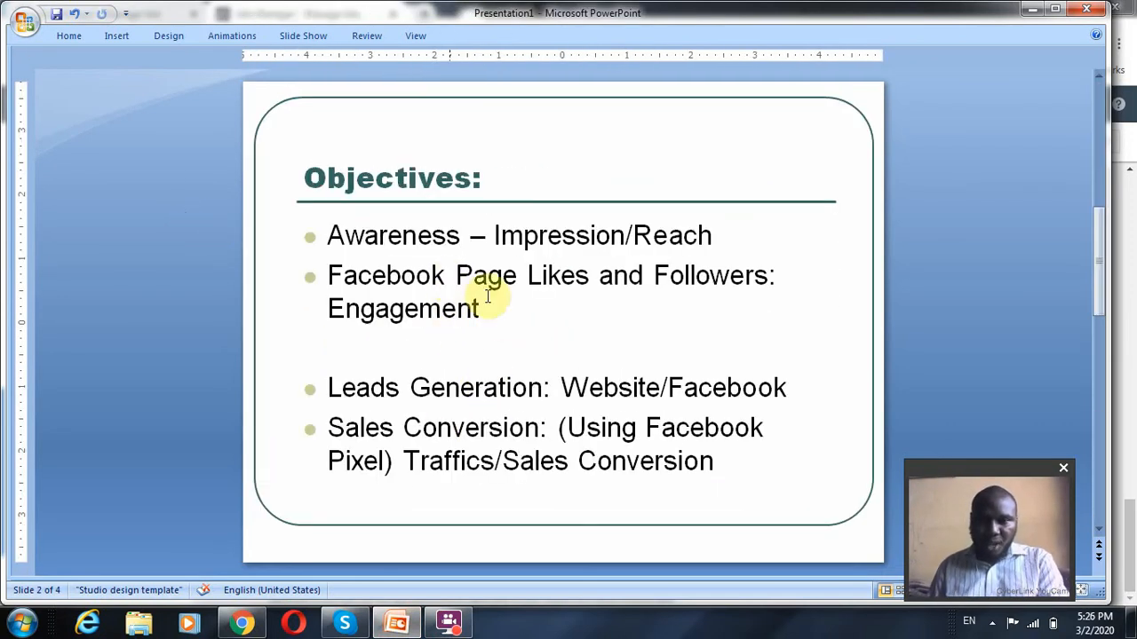
left_click_drag(497, 302, 338, 278)
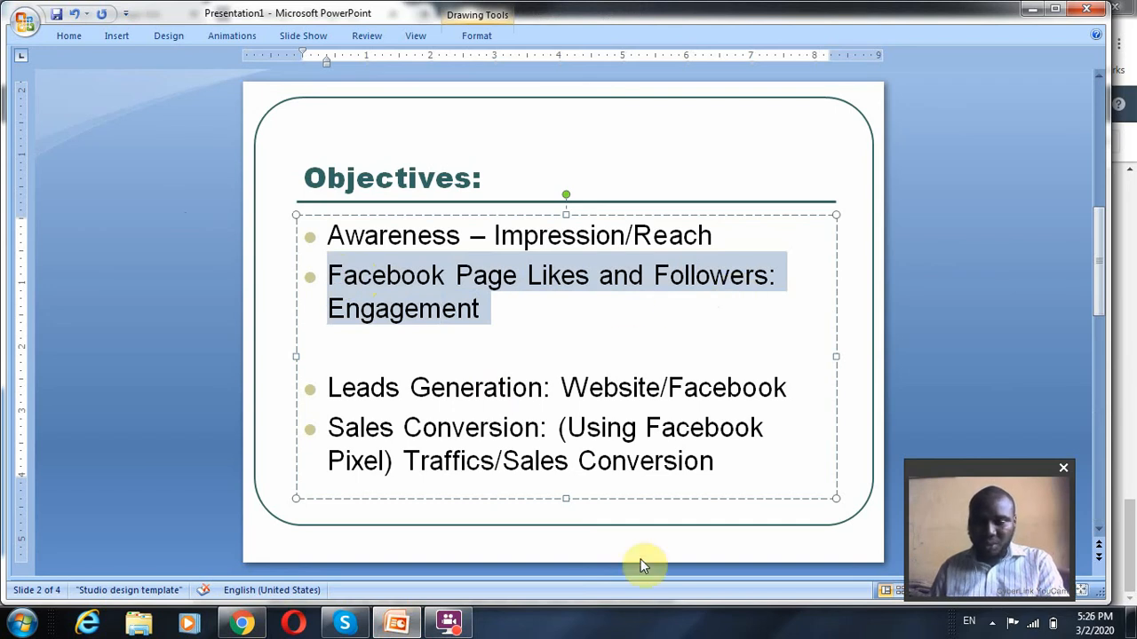
Switch back to Ads Manager in Chrome and change the campaign's marketing objective to Engagement
left_click(242, 625)
scroll(506, 329, "up", 15)
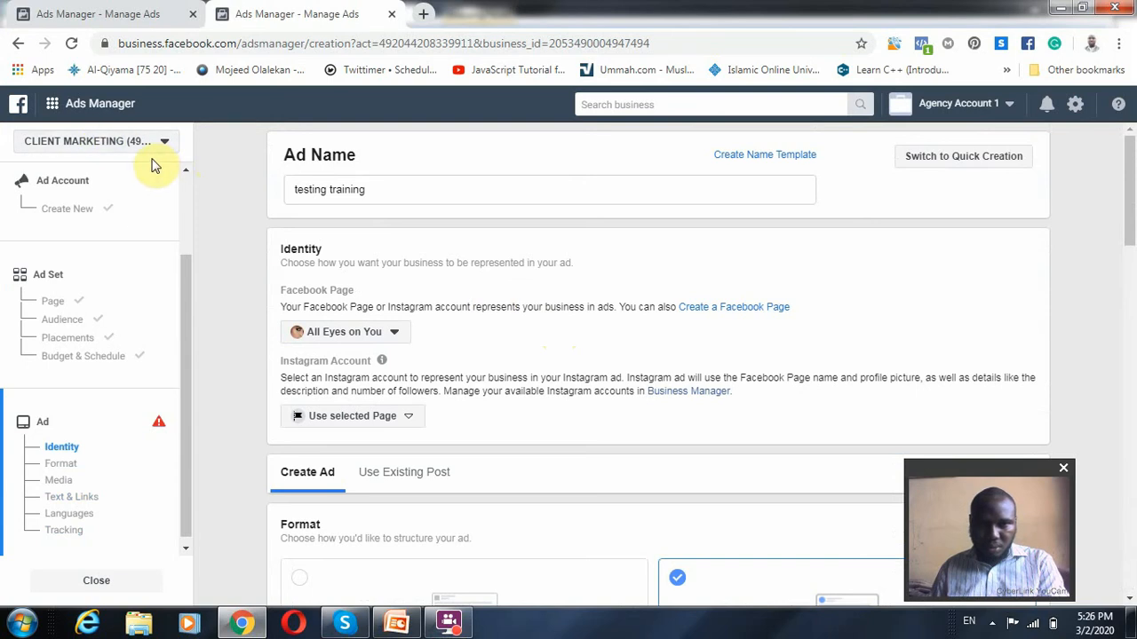
left_click(68, 208)
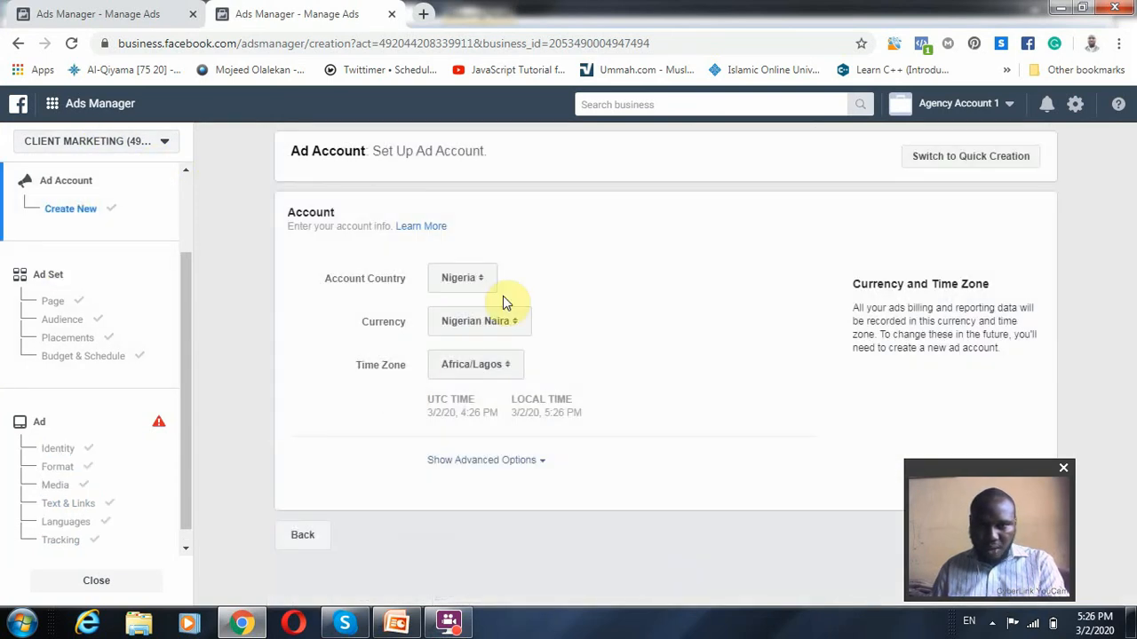
scroll(53, 311, "up", 3)
left_click(69, 222)
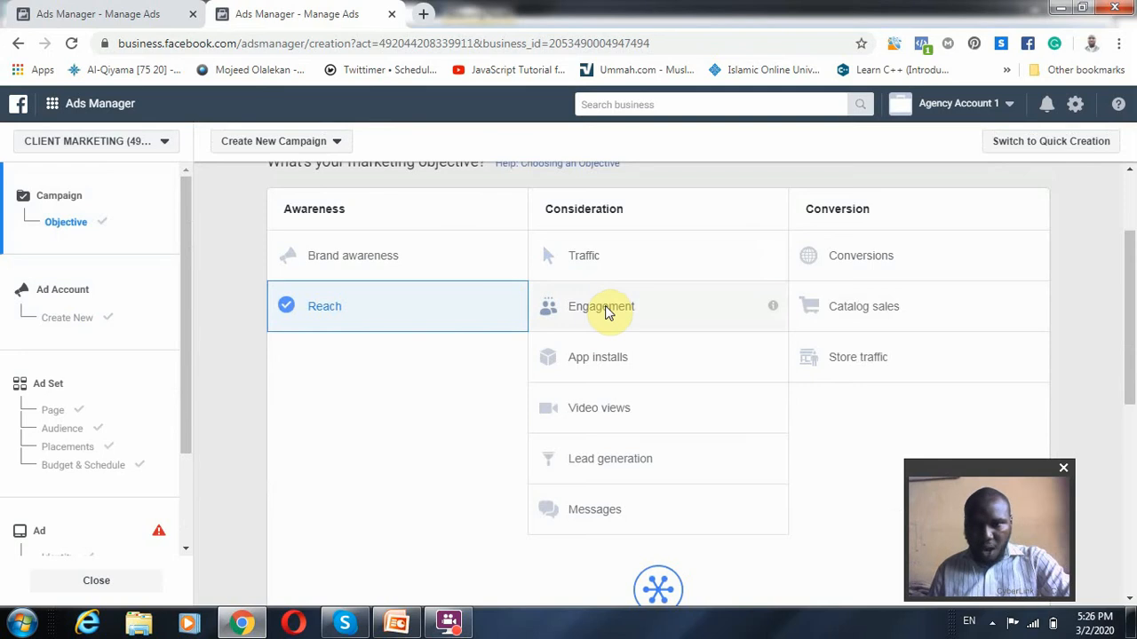
left_click(606, 311)
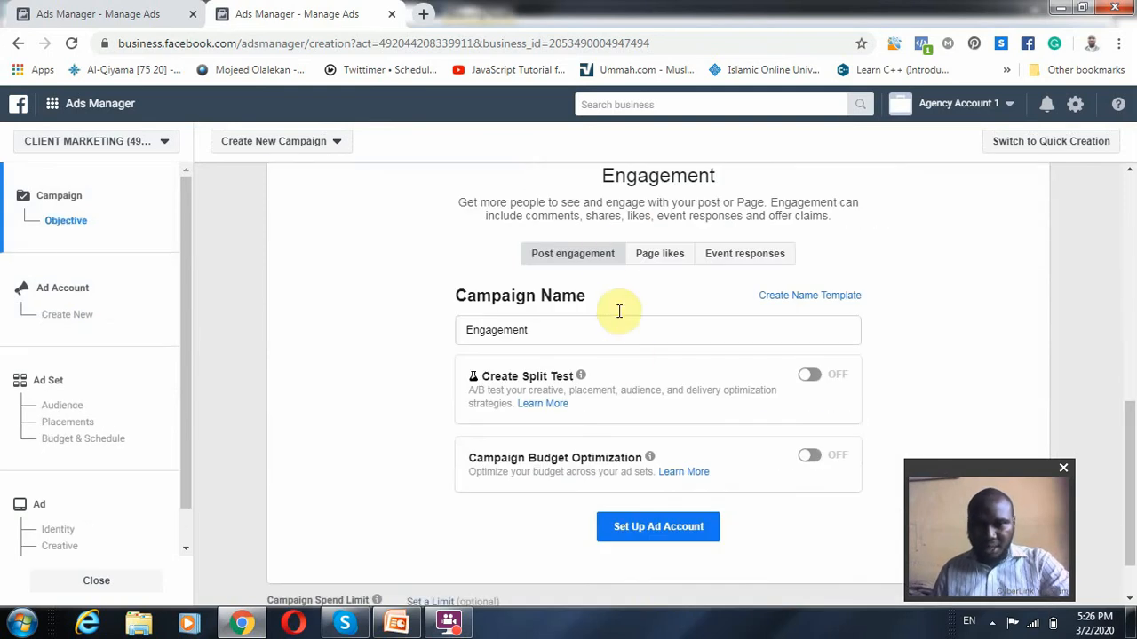
Choose Page likes as the engagement type and select the text of the campaign name
scroll(633, 294, "up", 6)
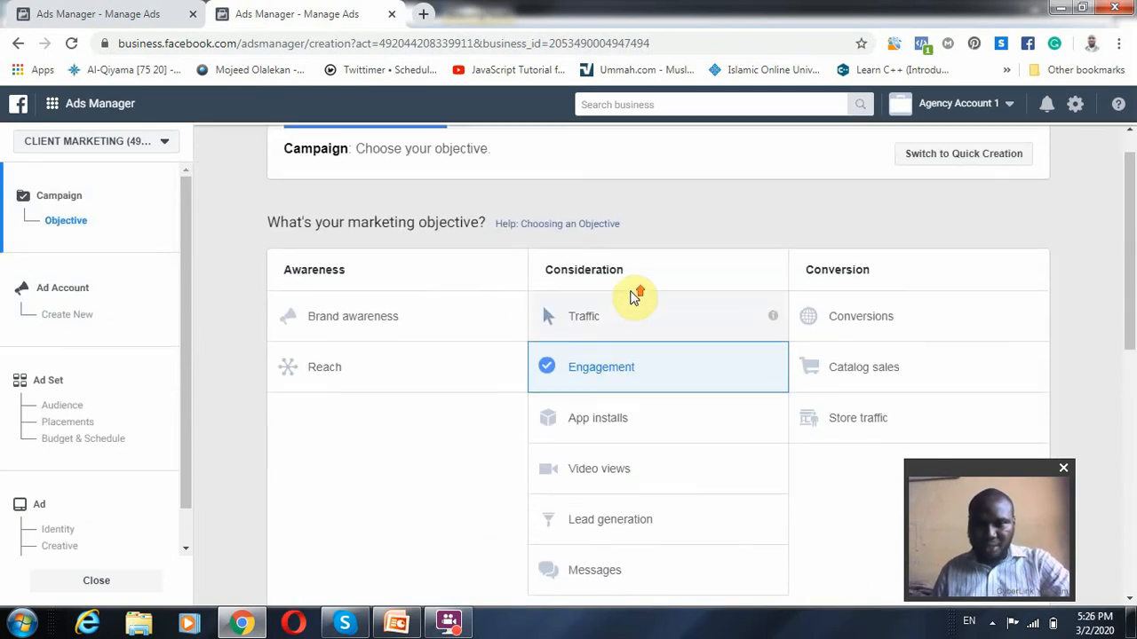
scroll(604, 320, "down", 3)
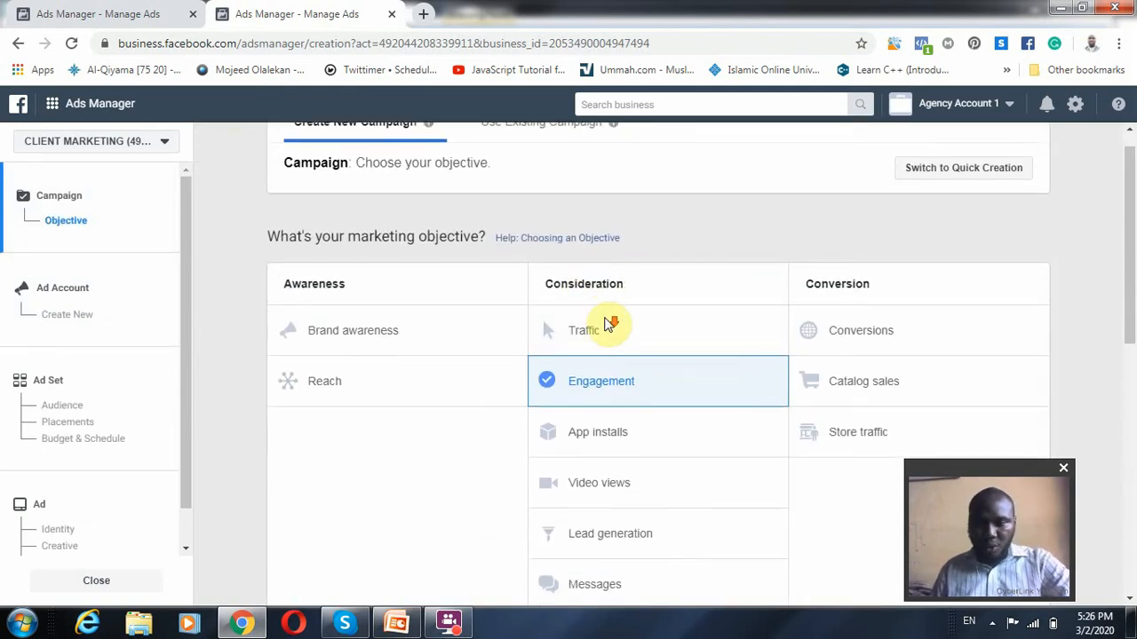
scroll(622, 414, "down", 2)
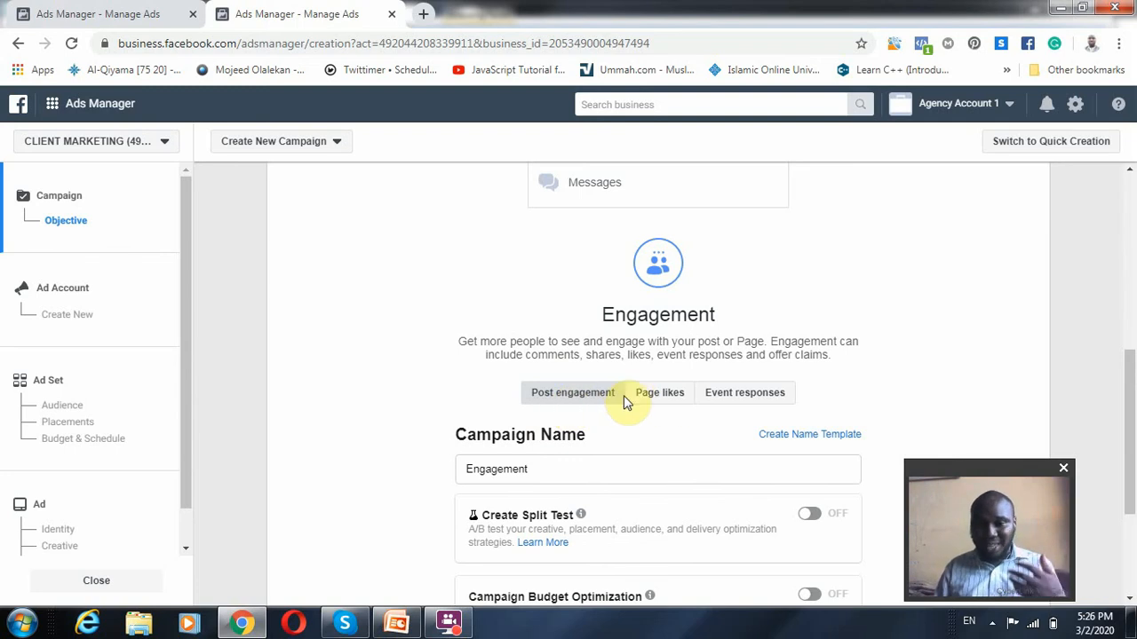
scroll(627, 555, "down", 3)
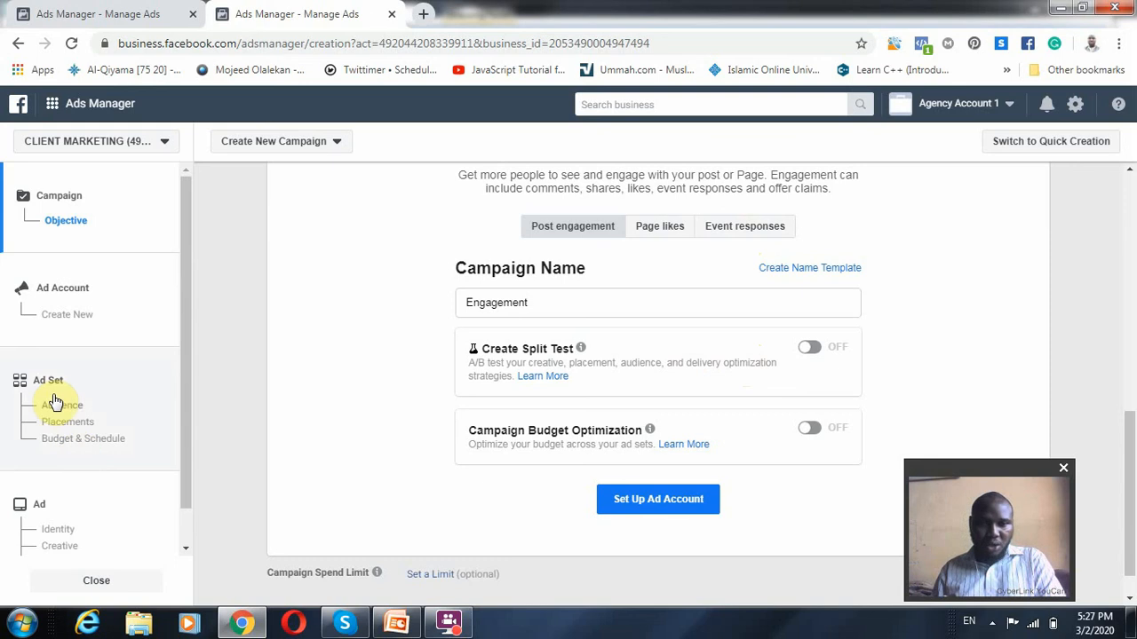
left_click(643, 229)
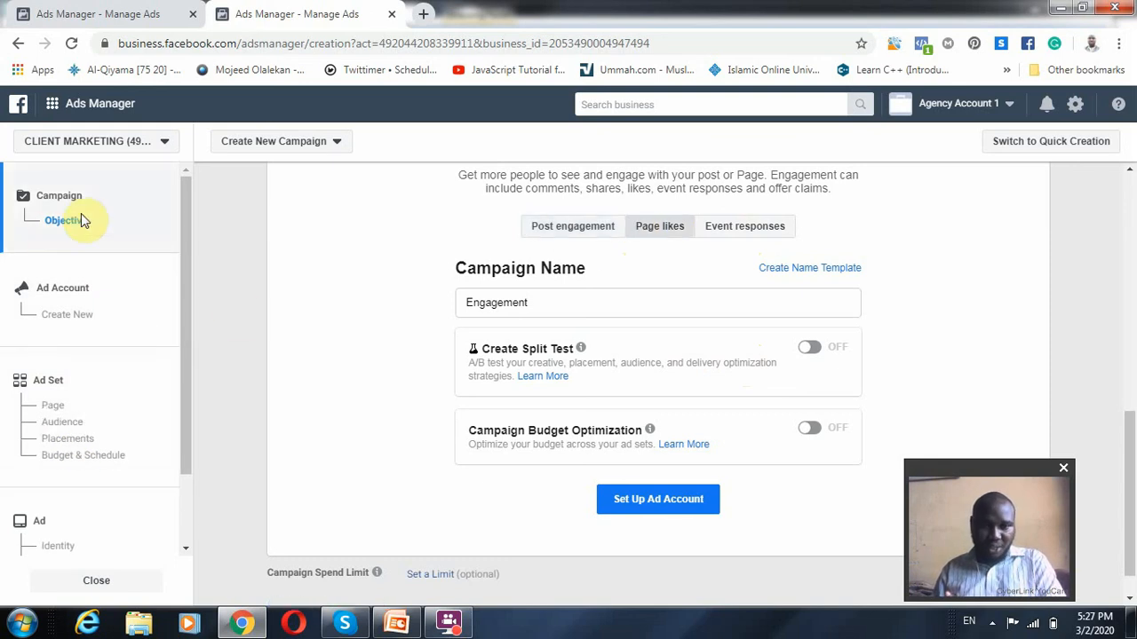
scroll(71, 432, "down", 1)
left_click_drag(574, 303, 373, 296)
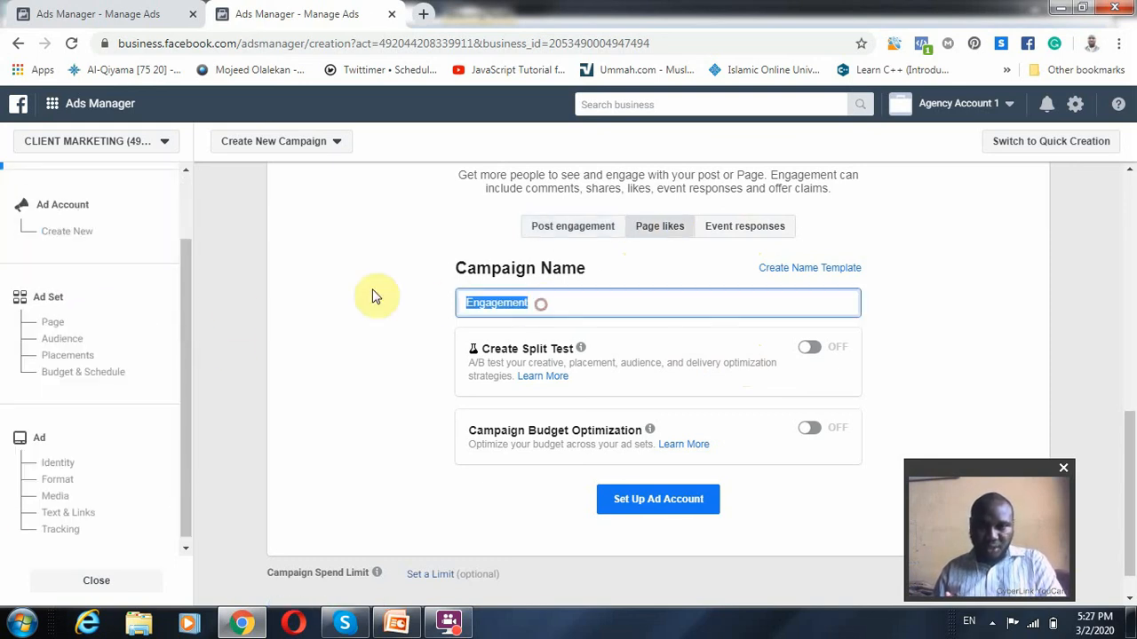
Examine the Page likes ad set, covering its name, Facebook Page, audience, placements, and budget and schedule settings
left_click(60, 355)
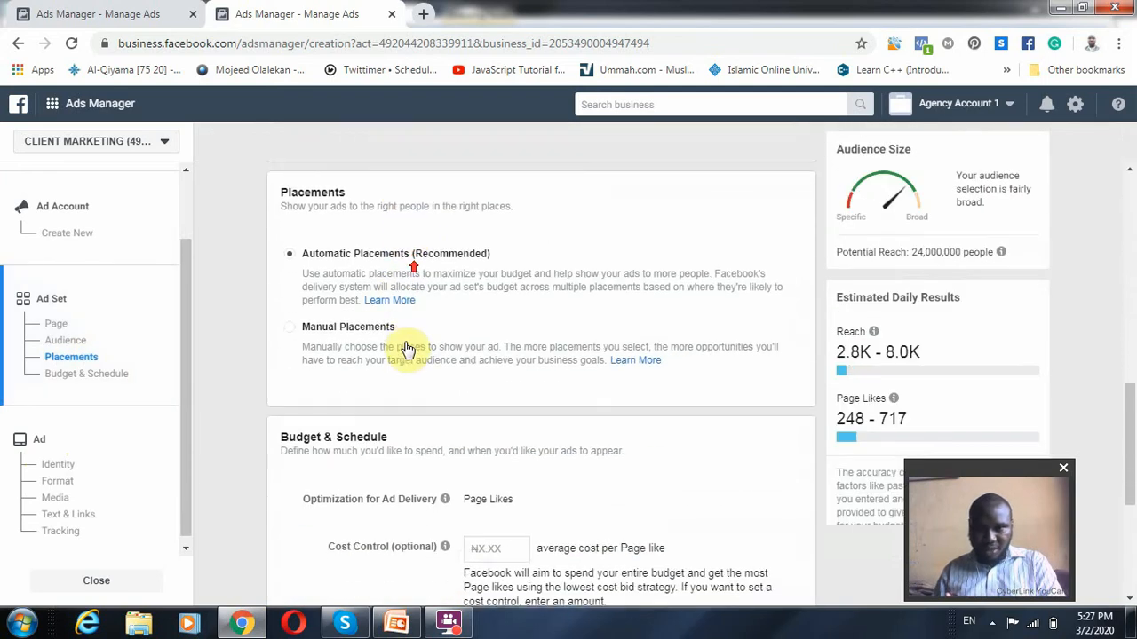
scroll(408, 350, "up", 8)
left_click_drag(413, 190, 247, 182)
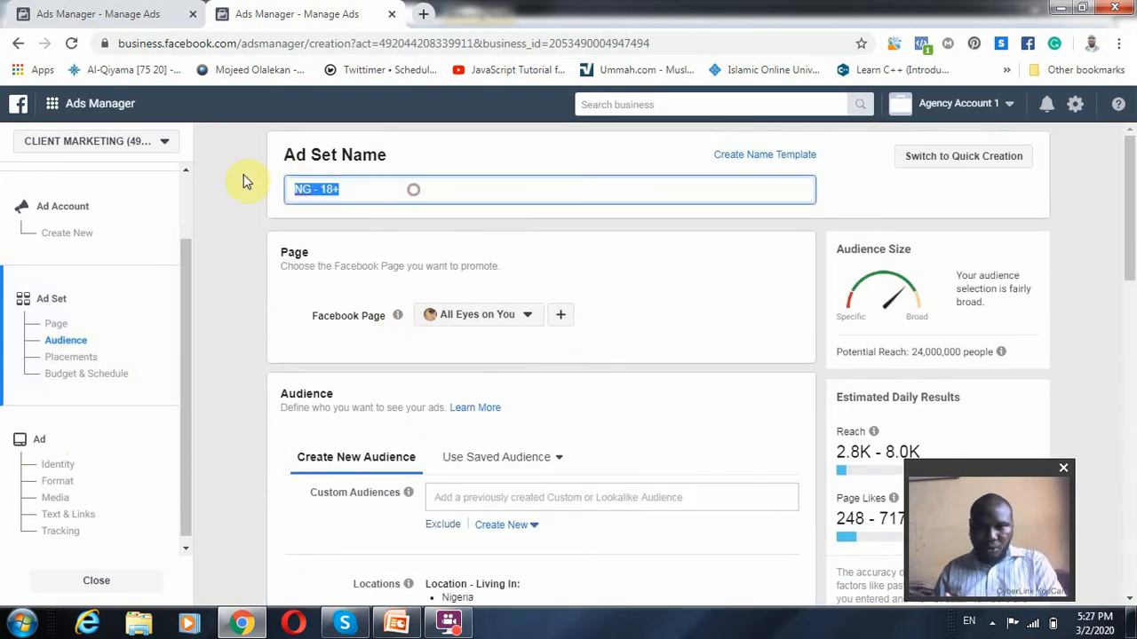
scroll(536, 436, "down", 1)
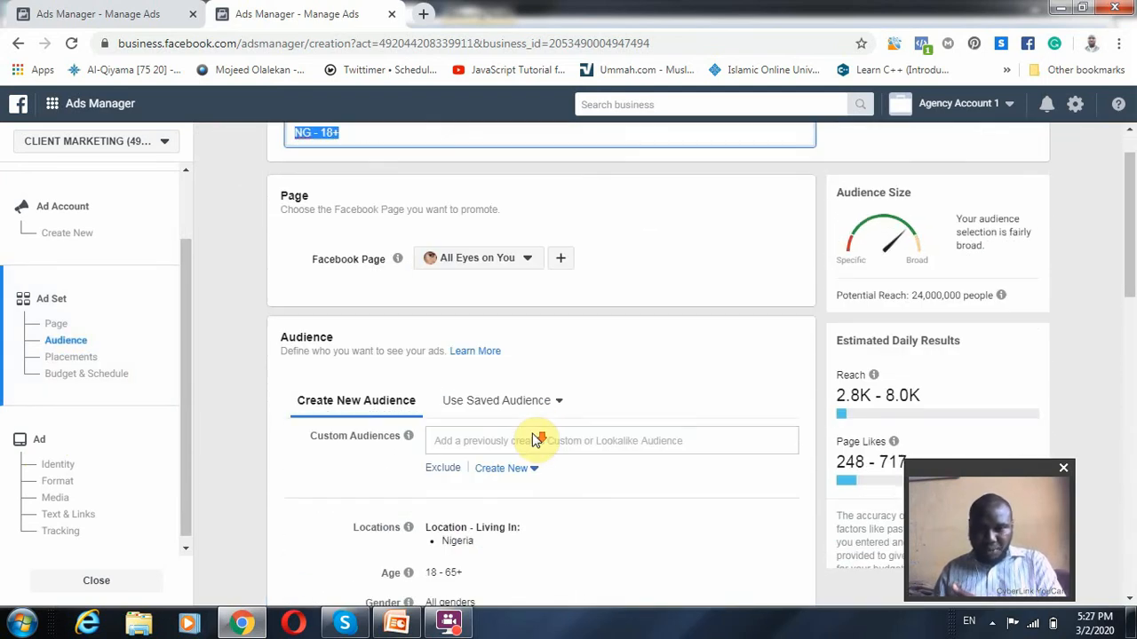
scroll(452, 525, "down", 3)
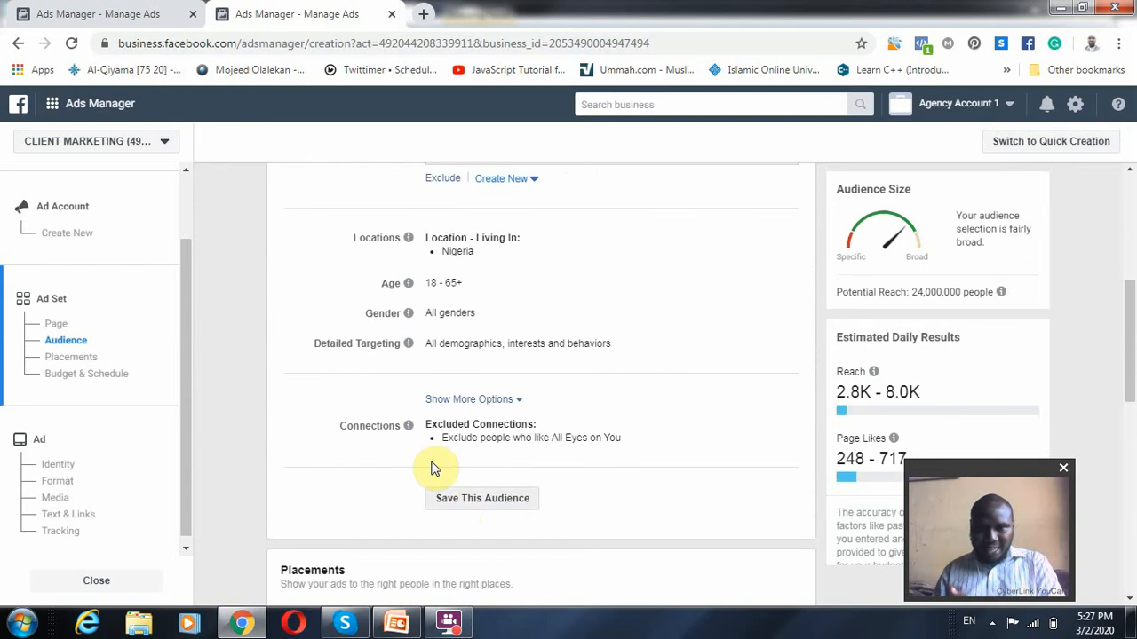
scroll(497, 465, "down", 5)
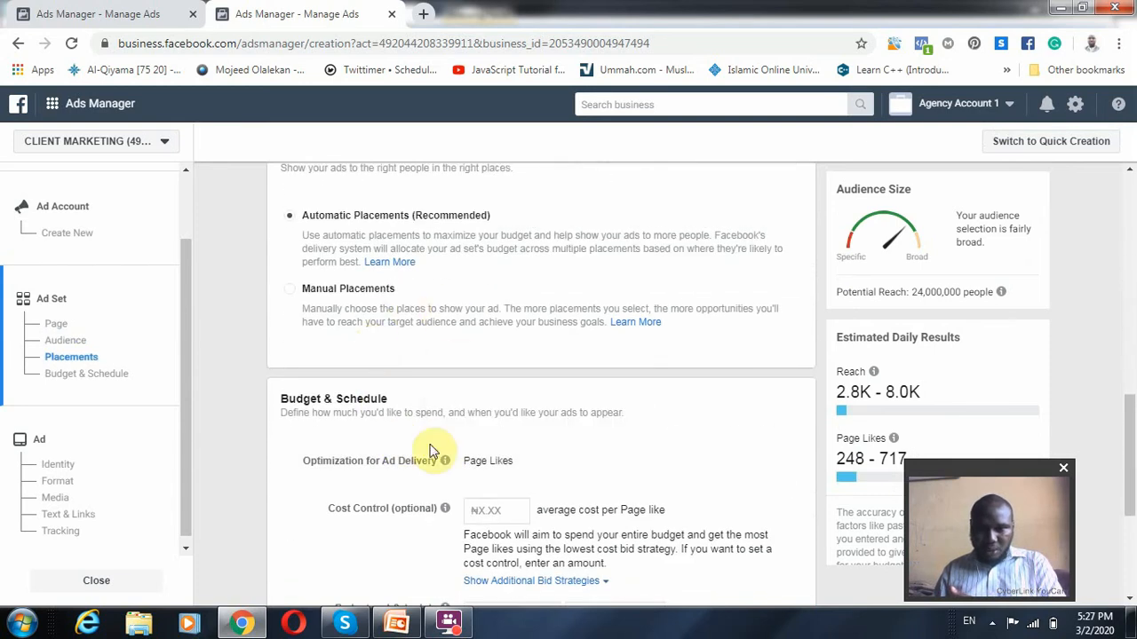
scroll(431, 515, "down", 1)
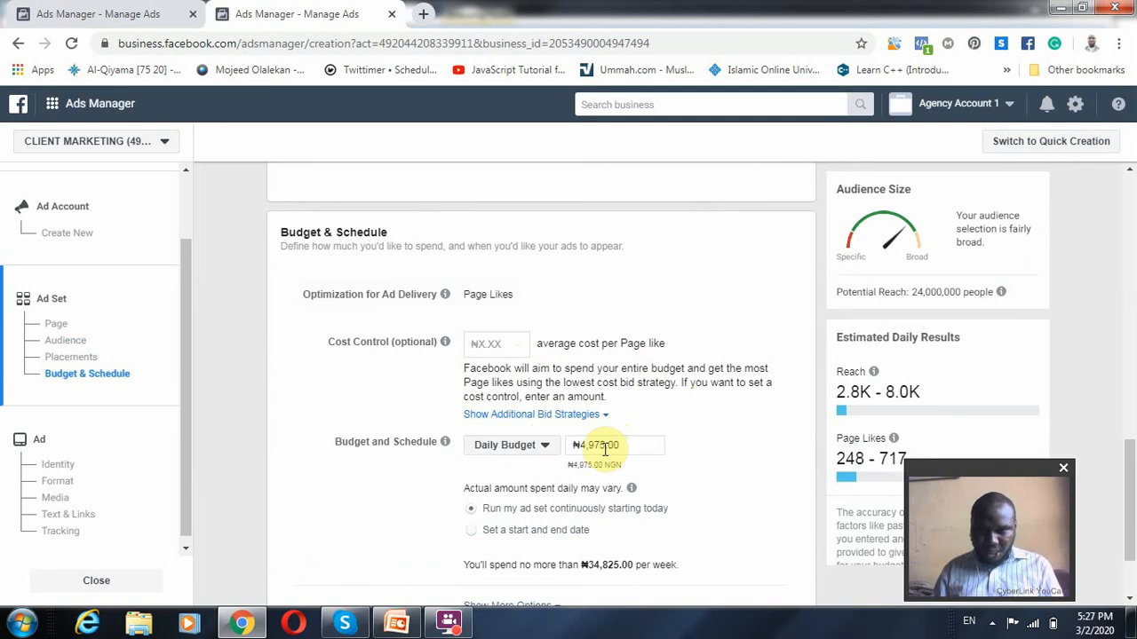
scroll(622, 480, "down", 2)
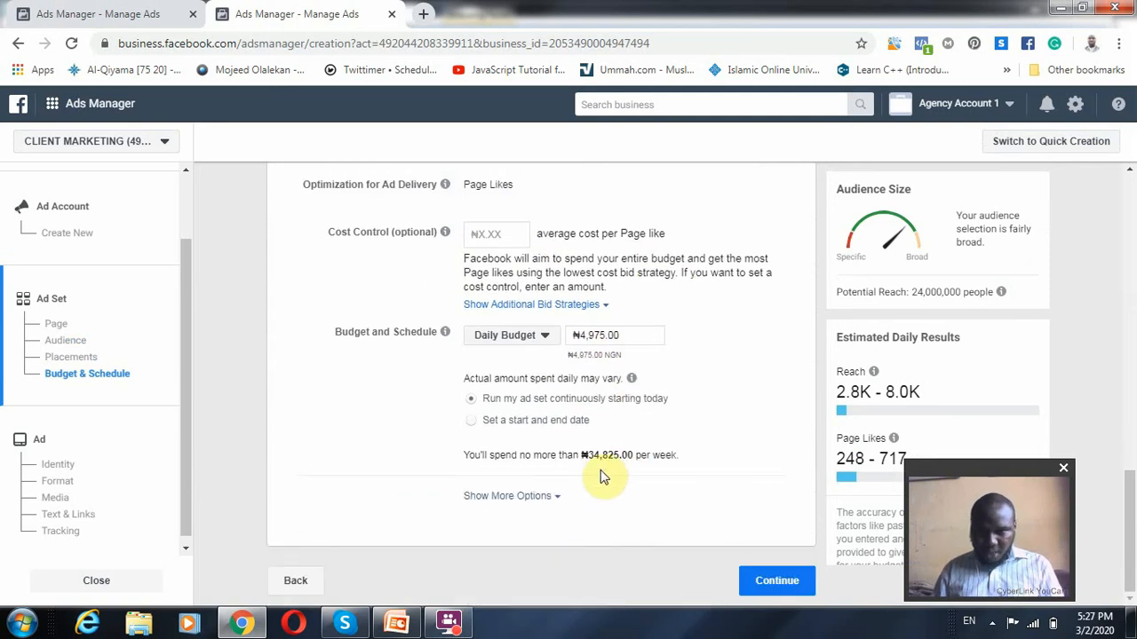
scroll(75, 483, "down", 1)
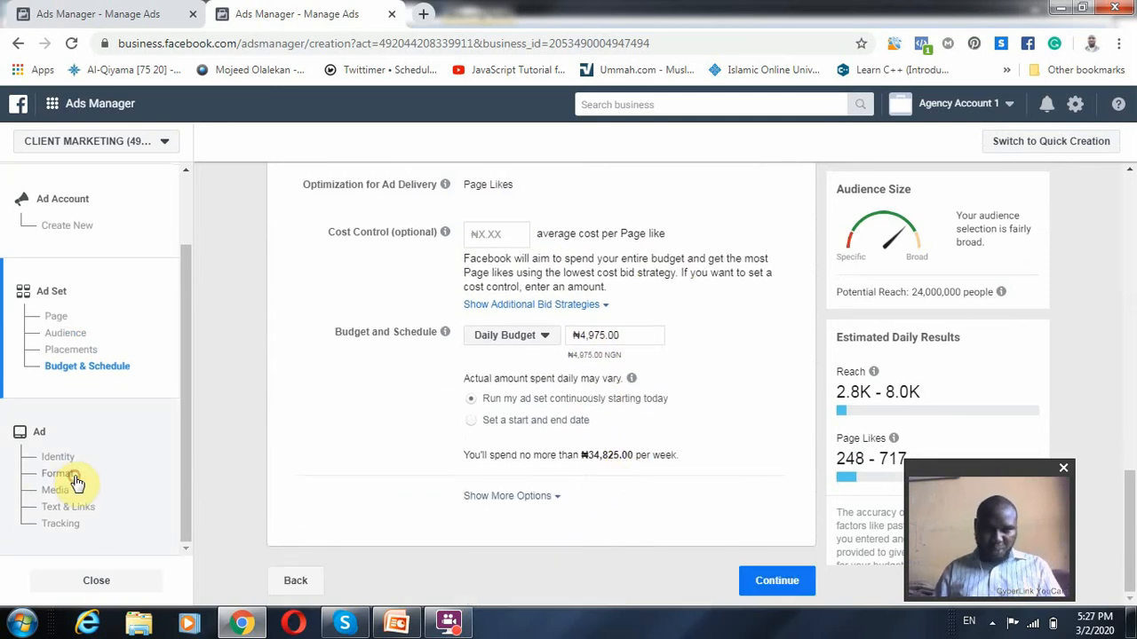
Examine the Engagement ad's identity, format, media and primary text, along with its Mobile News Feed preview
left_click(75, 478)
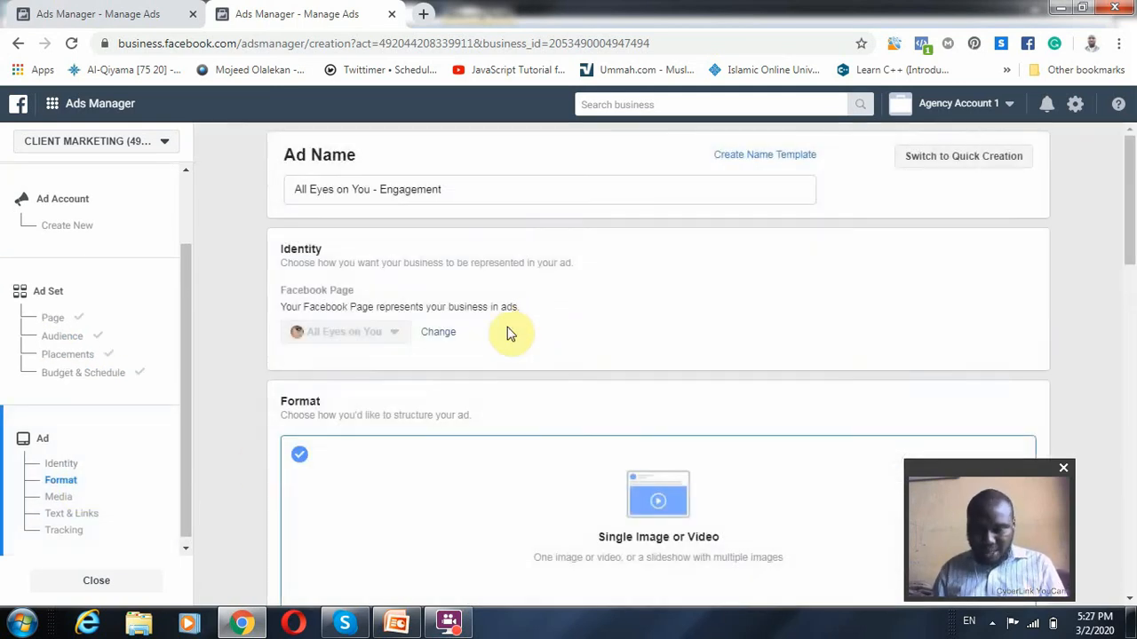
scroll(510, 333, "down", 5)
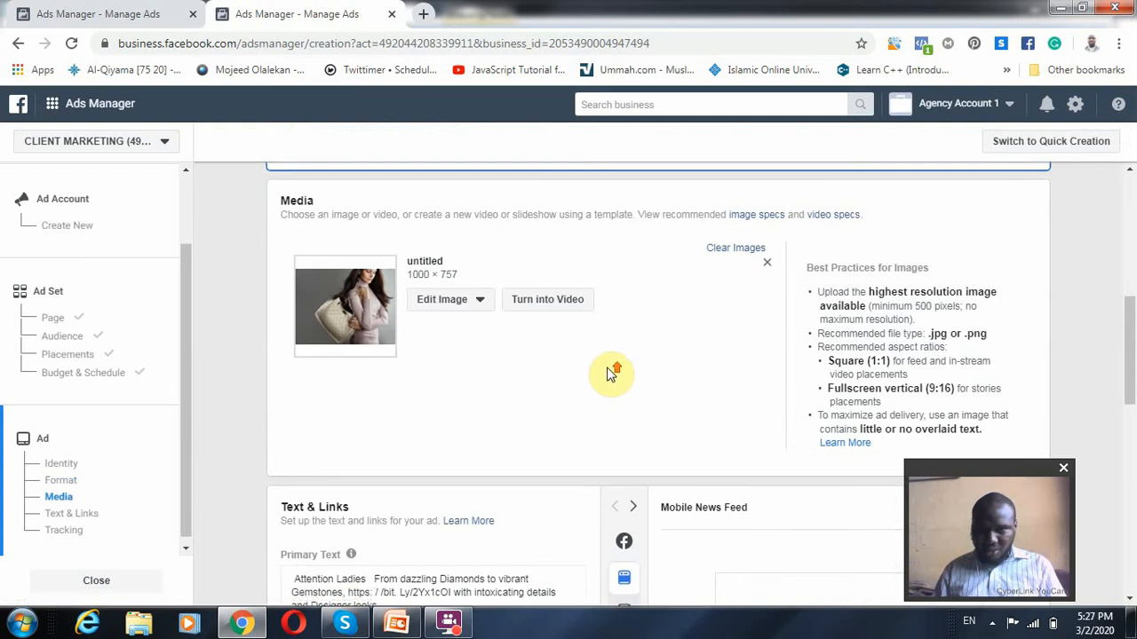
scroll(609, 373, "up", 3)
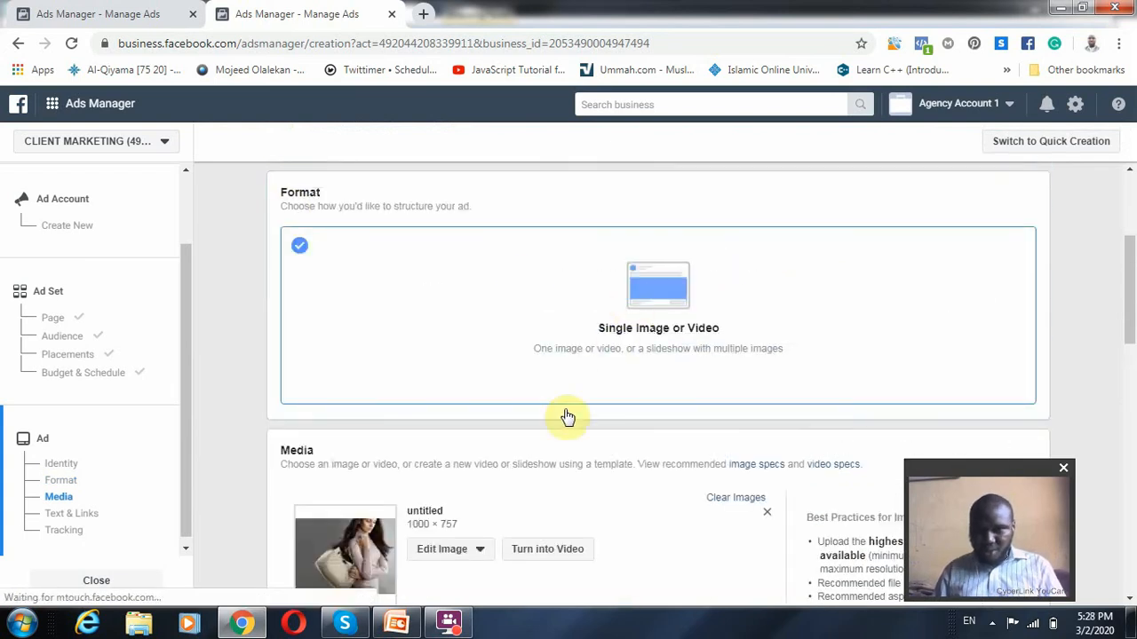
scroll(627, 444, "down", 5)
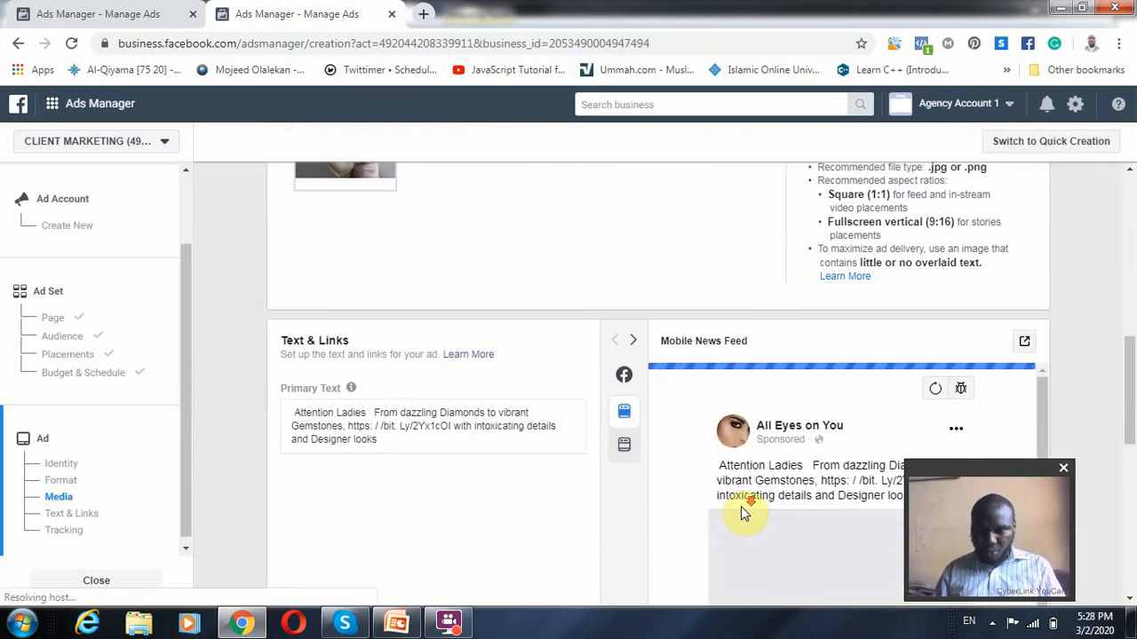
scroll(835, 440, "down", 1)
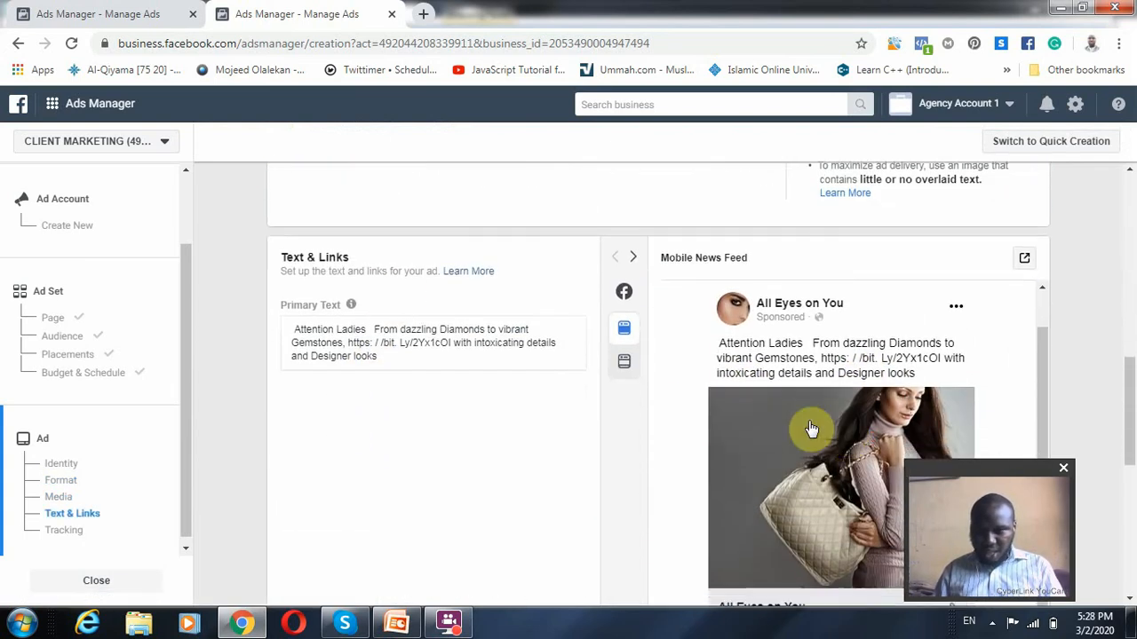
scroll(794, 536, "down", 3)
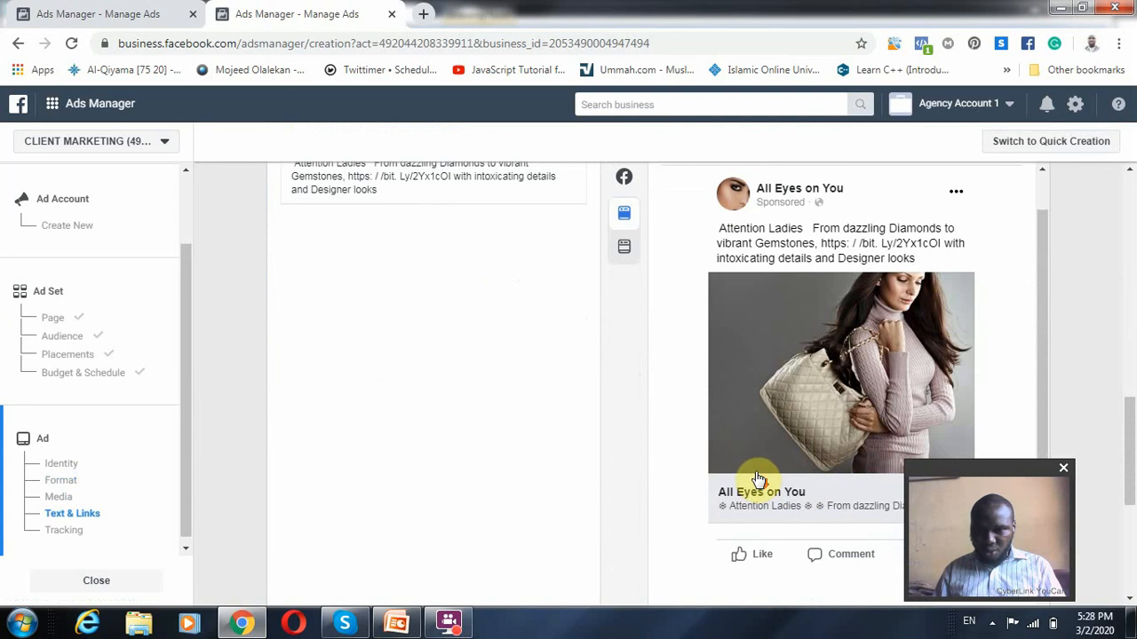
left_click_drag(997, 471, 341, 425)
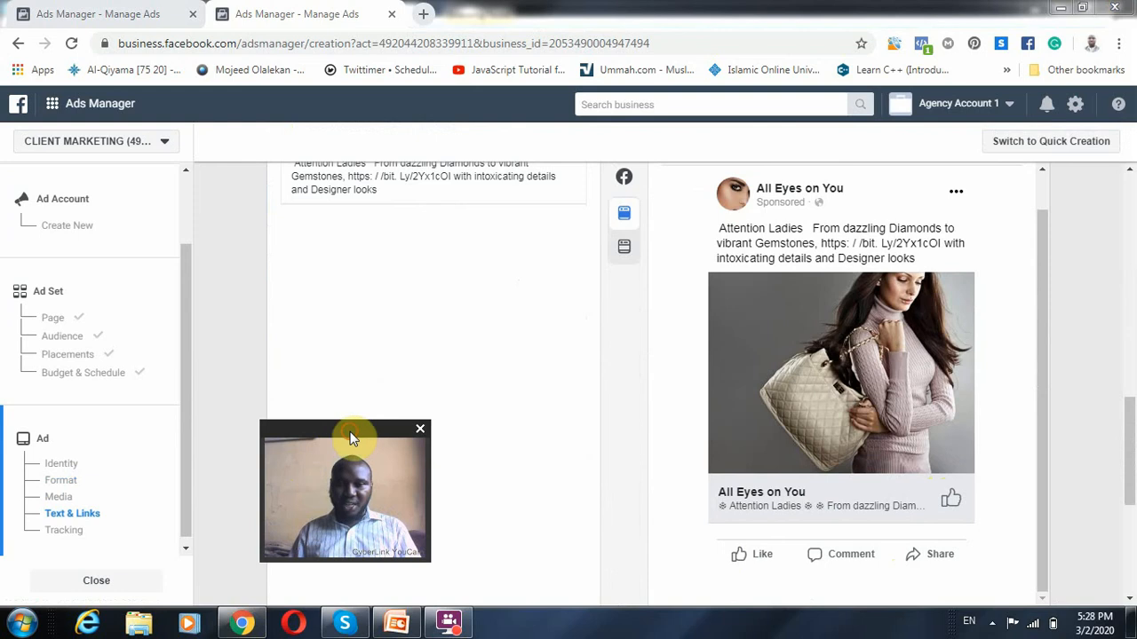
left_click_drag(347, 430, 937, 460)
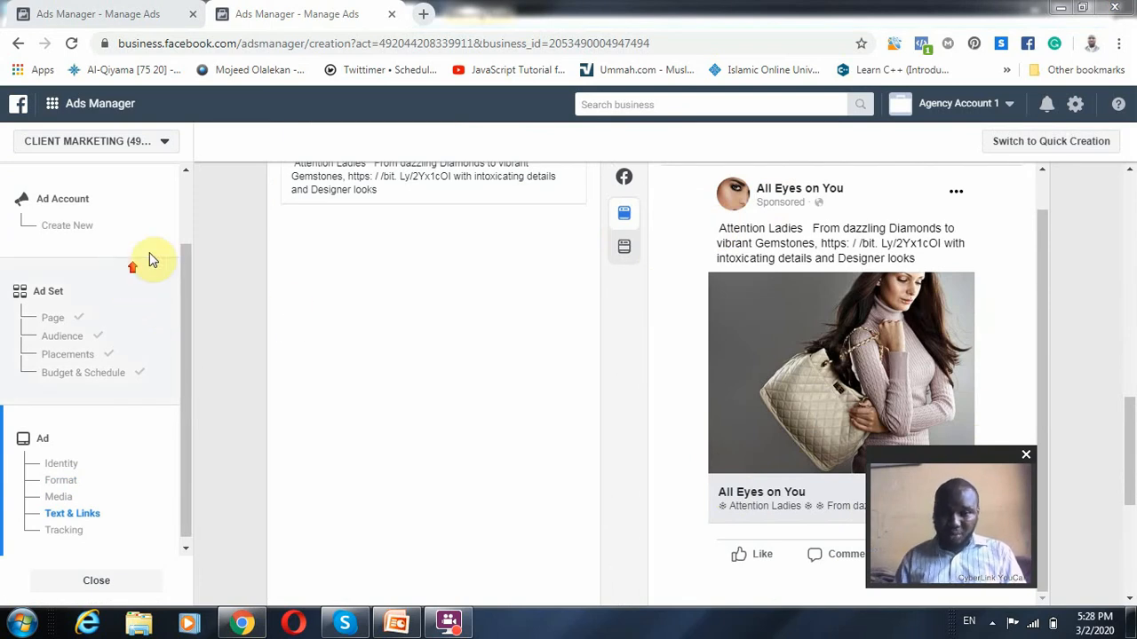
Return to the campaign objectives and switch to PowerPoint to review the Facebook Page Likes and Followers point on the Objectives slide
left_click_drag(181, 275, 170, 179)
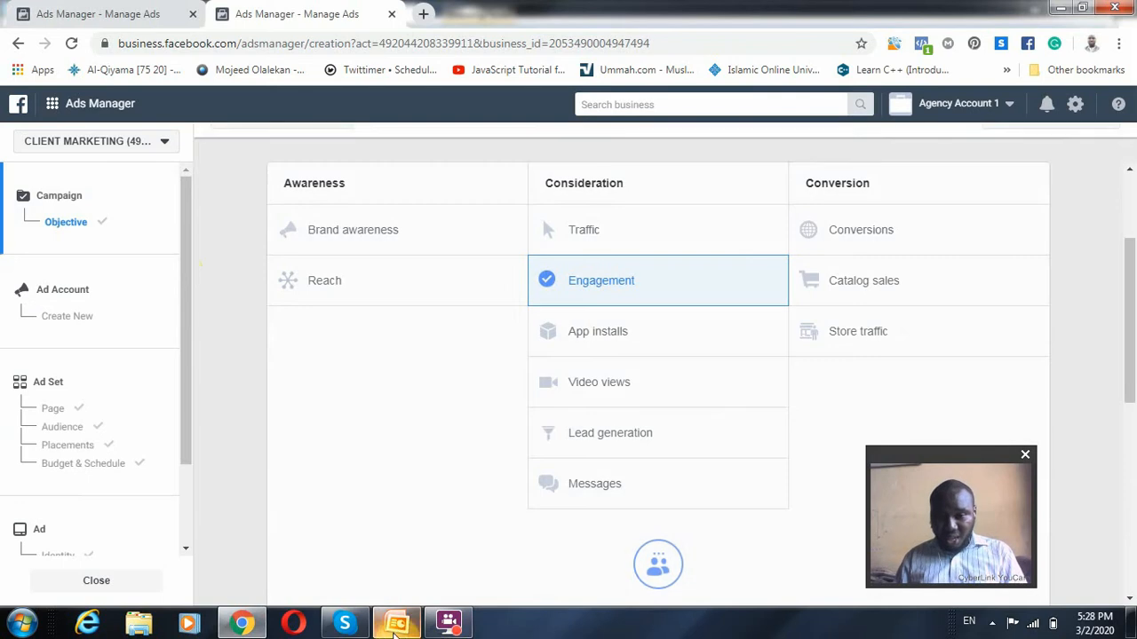
left_click(398, 627)
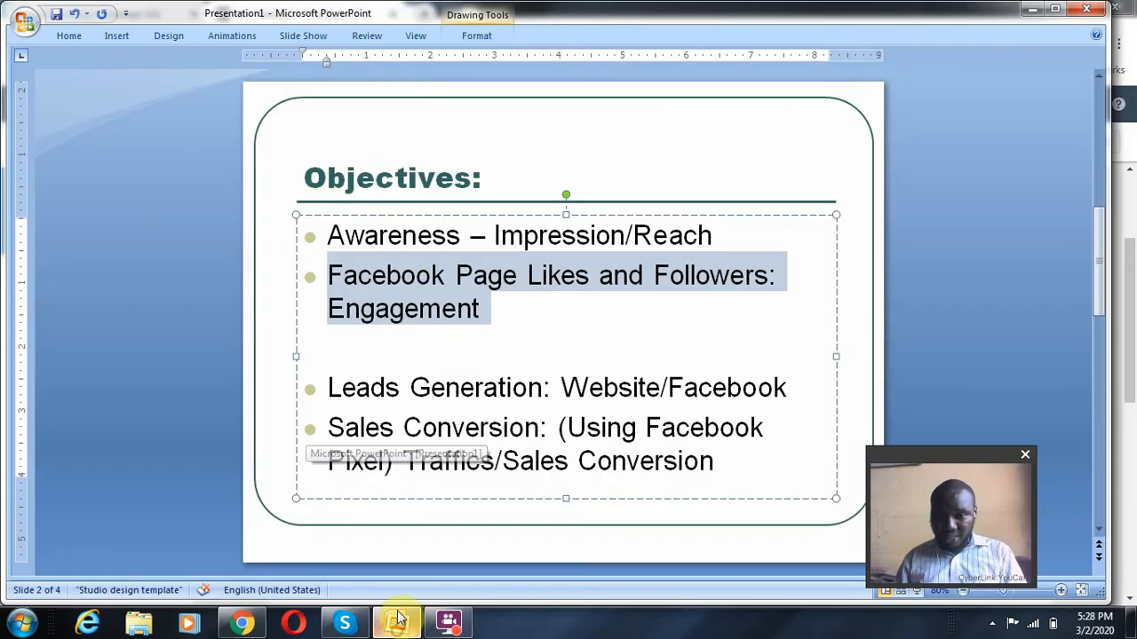
left_click(495, 292)
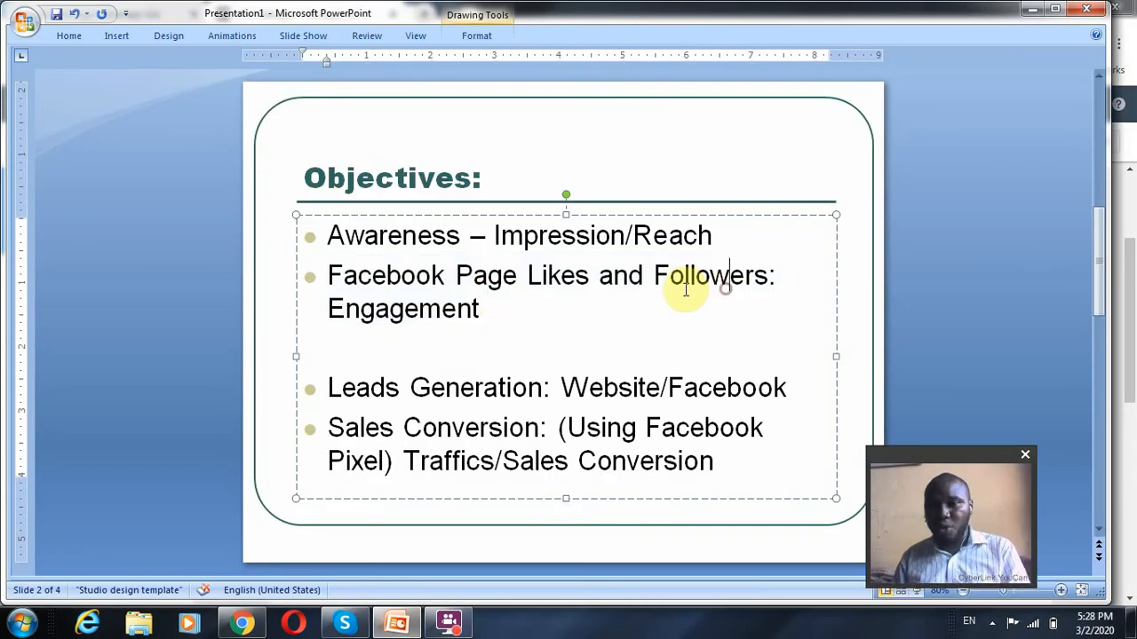
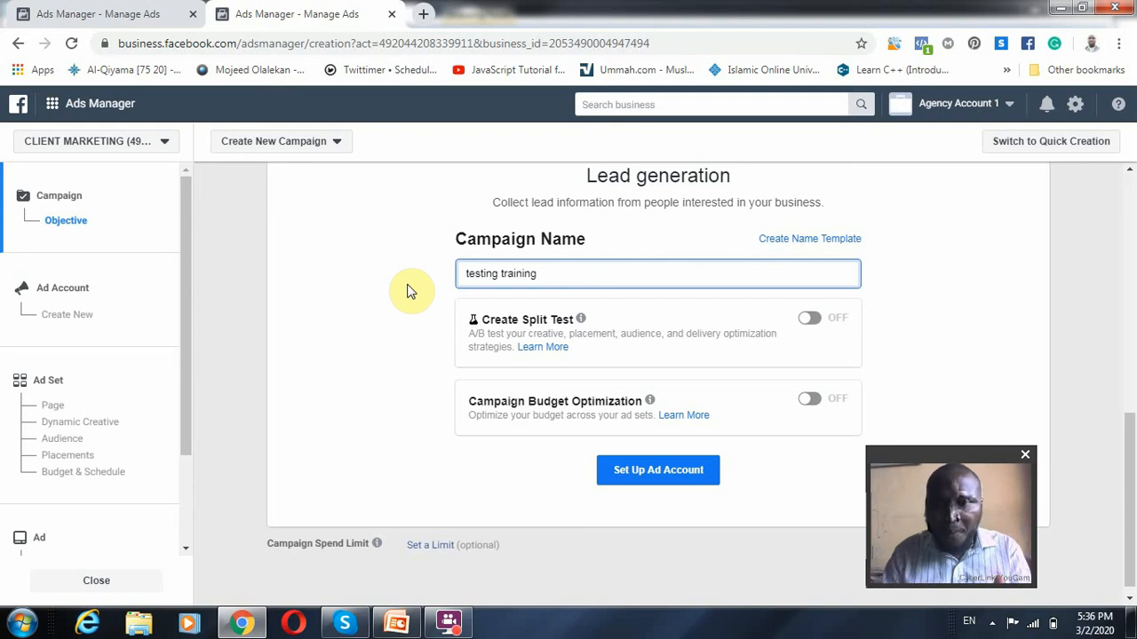
Continue through the ad account setup with its country, currency and time zone as set, and name the ad set "testing training"
left_click(657, 473)
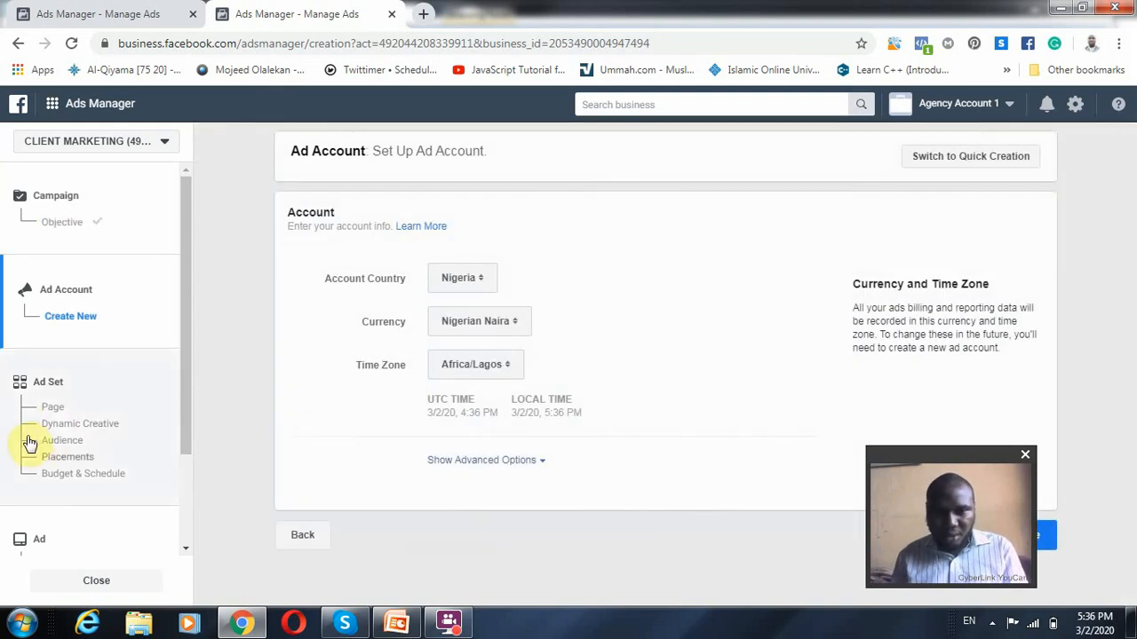
left_click_drag(975, 455, 768, 473)
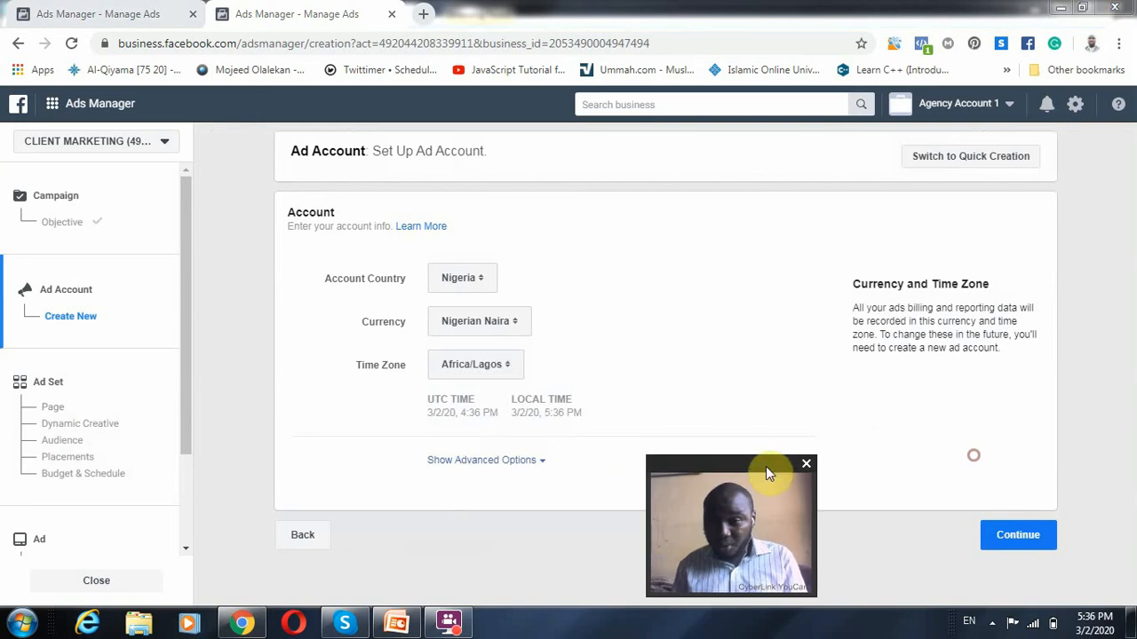
left_click(1016, 535)
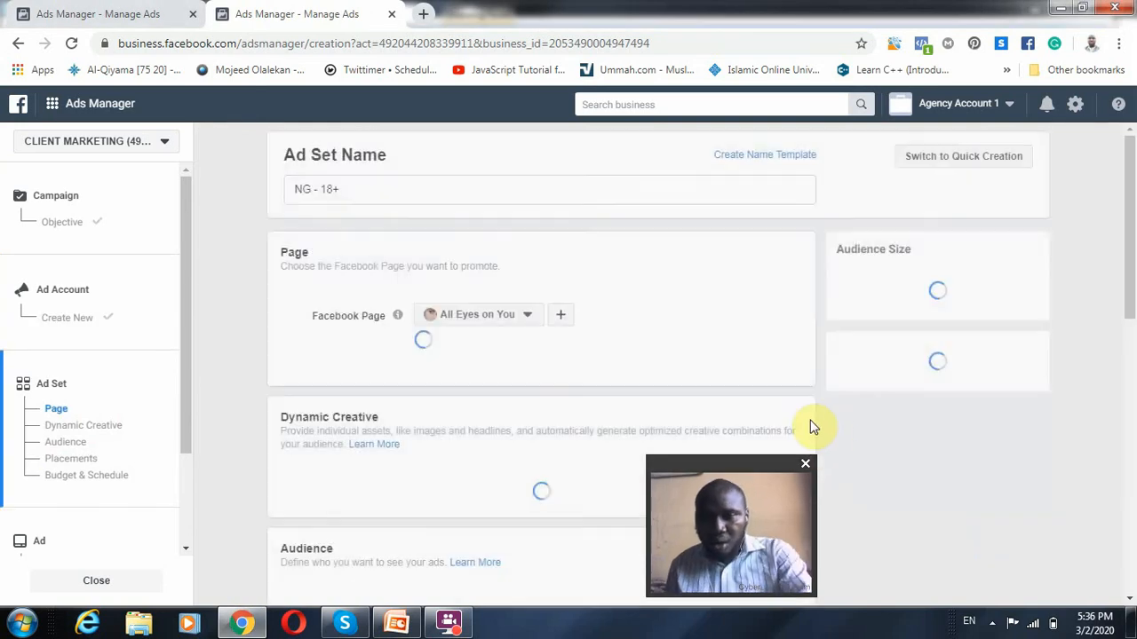
left_click(399, 188)
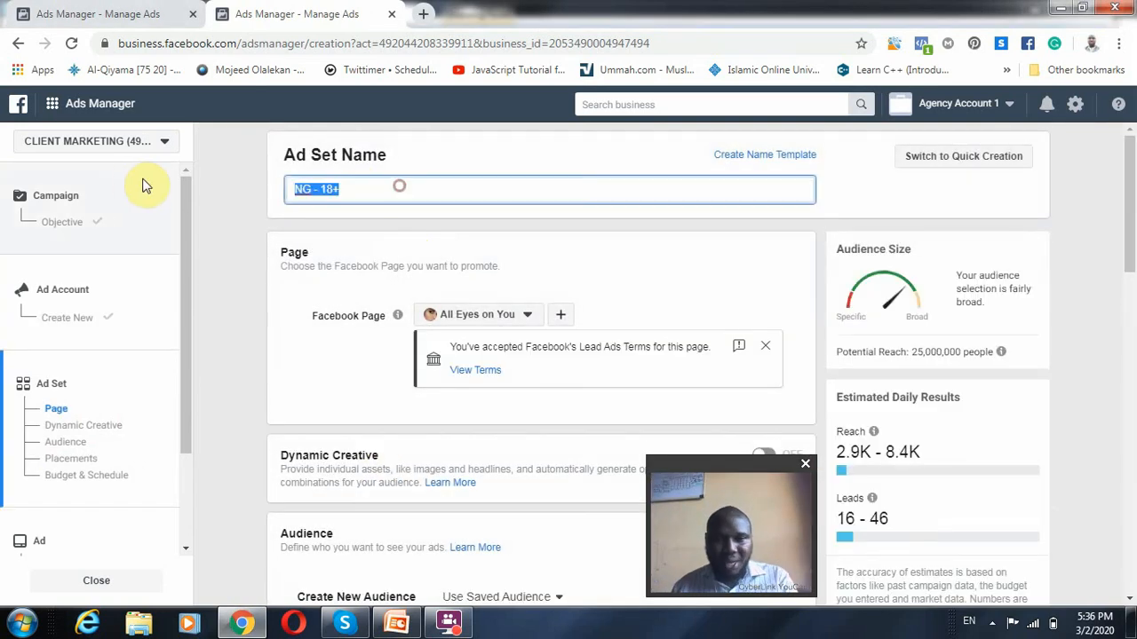
type("testing training")
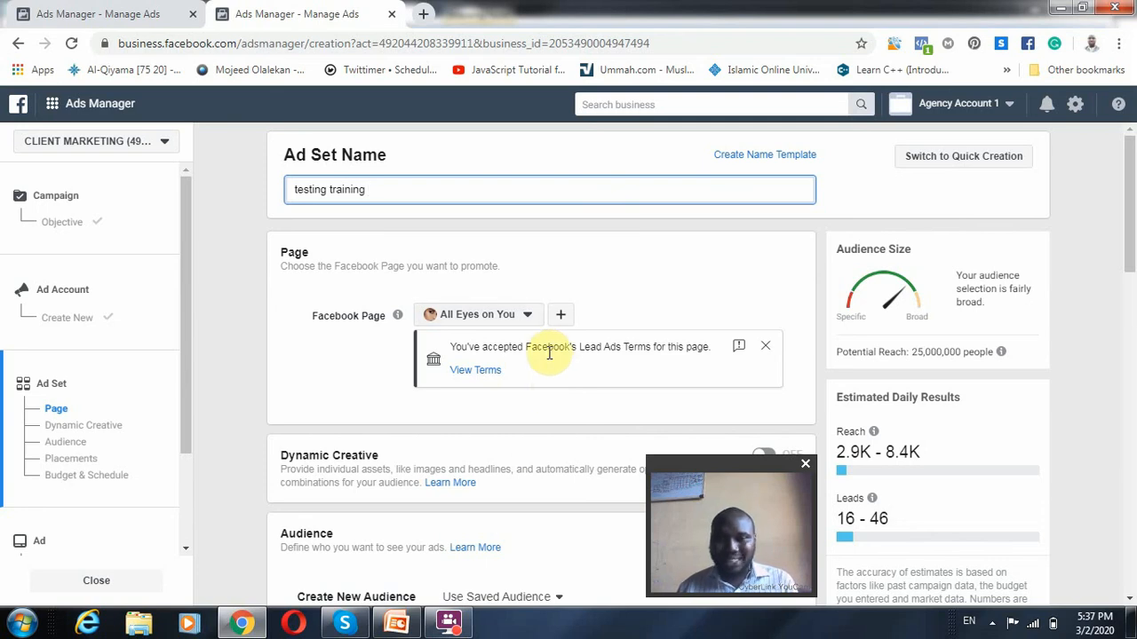
Examine the Lead generation ad set's Facebook Page, dynamic creative, audience, placements, and budget and schedule settings
scroll(591, 351, "down", 3)
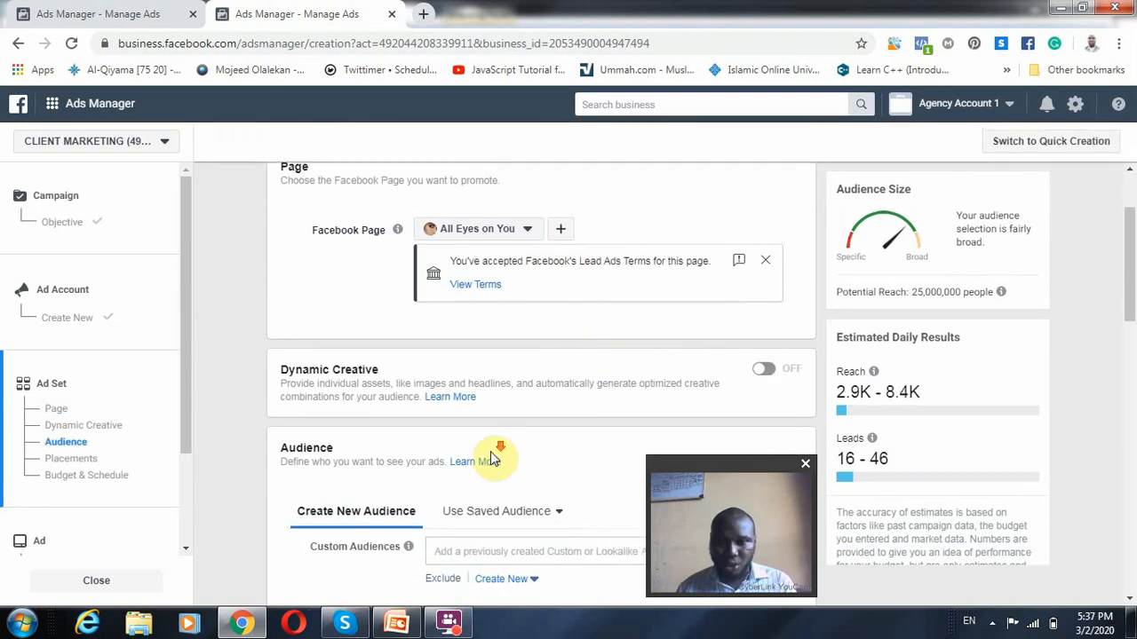
scroll(493, 459, "down", 2)
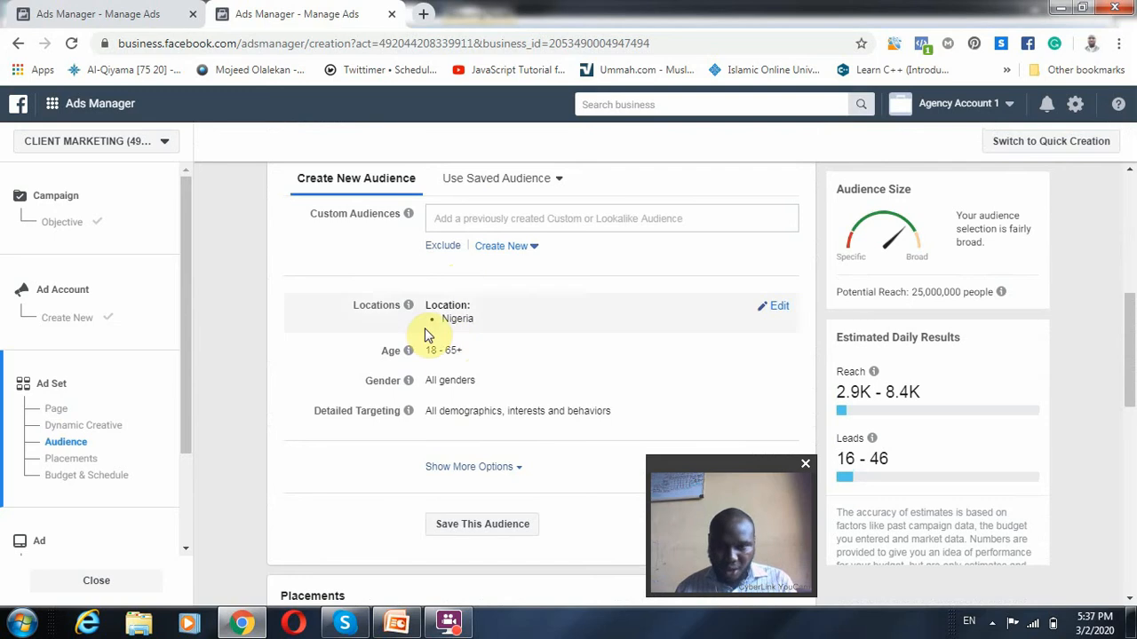
scroll(391, 462, "down", 6)
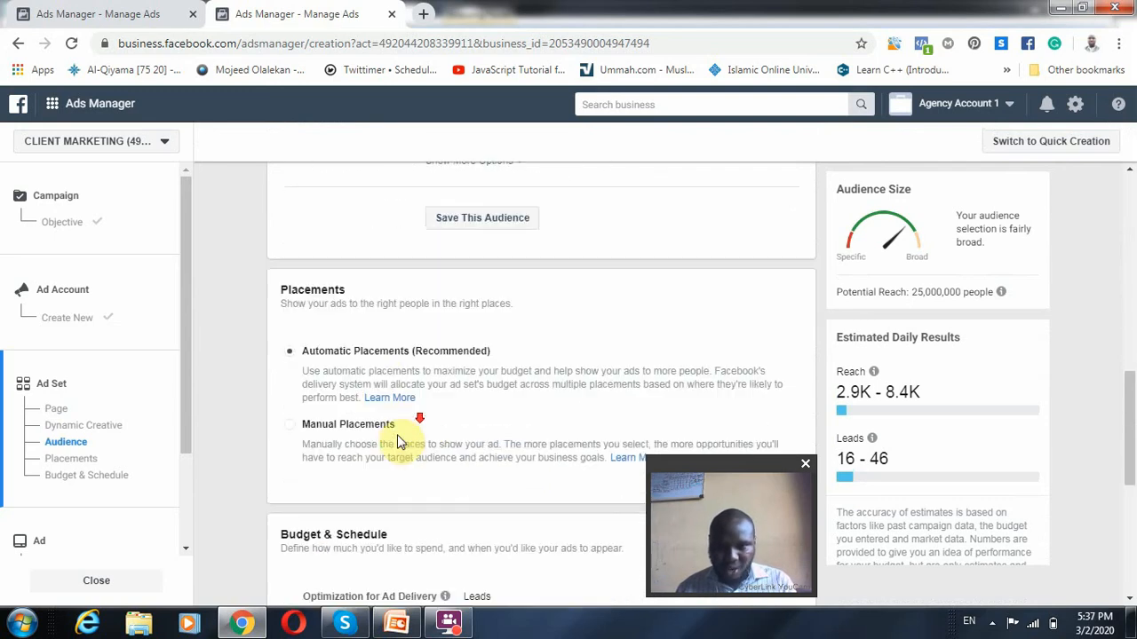
scroll(373, 448, "down", 2)
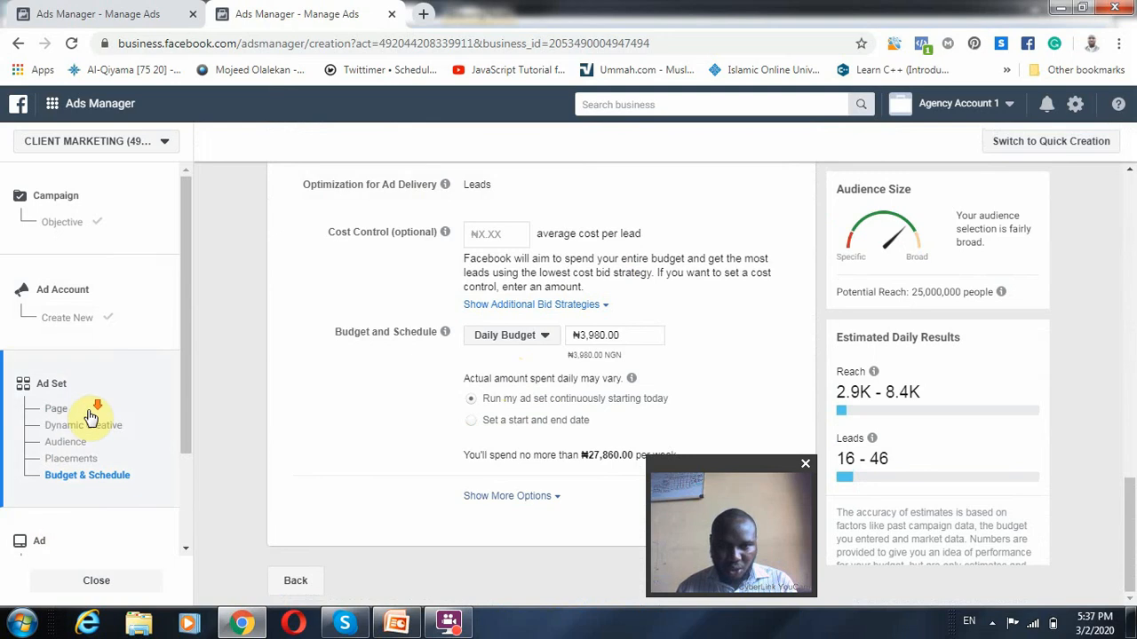
scroll(71, 473, "down", 2)
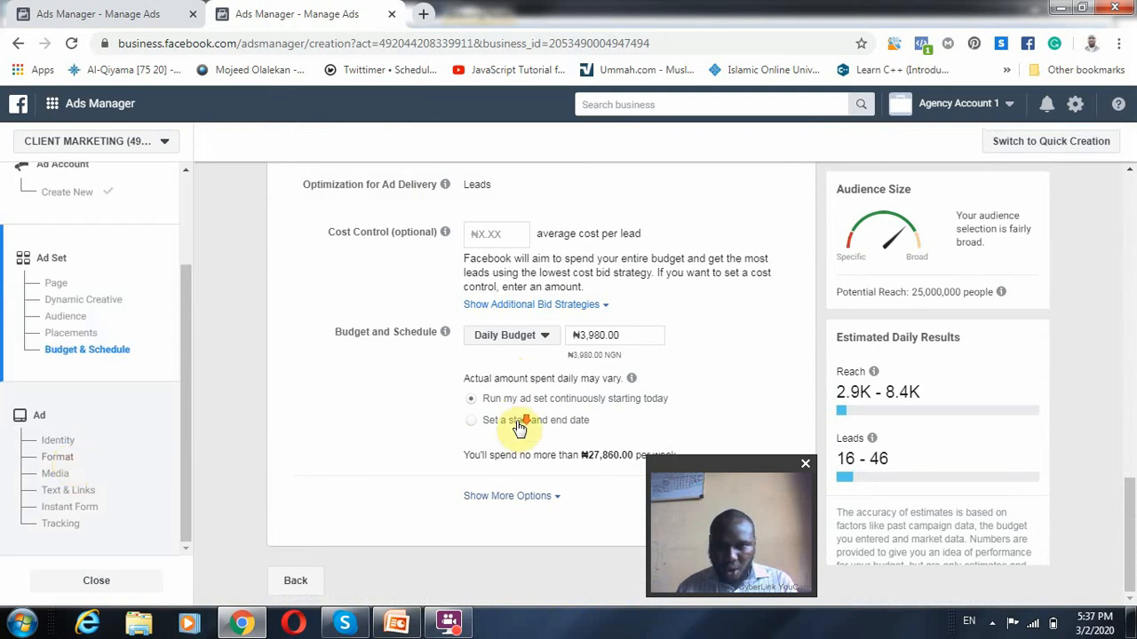
Go to the Lead generation ad's settings and examine its format, media, and text and link fields
scroll(521, 405, "down", 1)
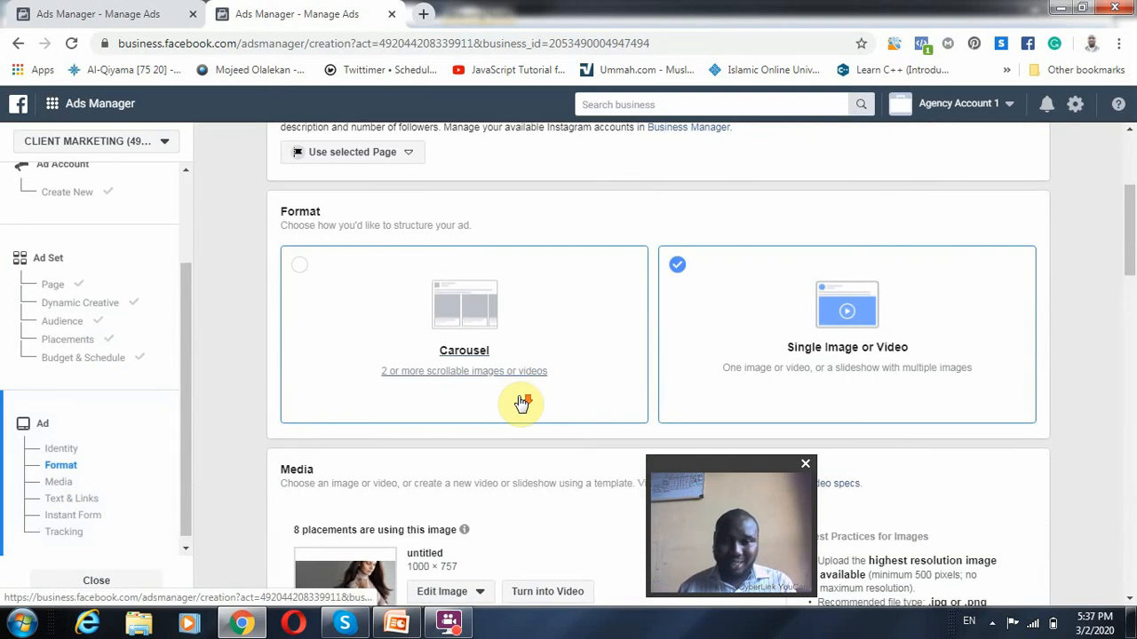
scroll(533, 426, "down", 5)
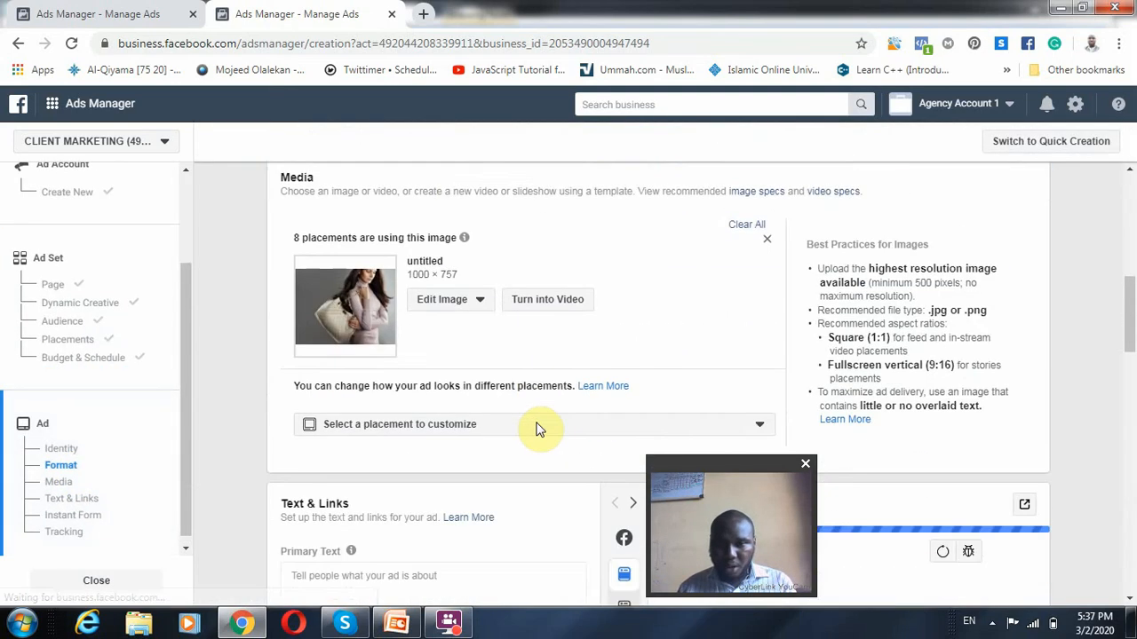
scroll(540, 429, "down", 5)
mouse_move(360, 223)
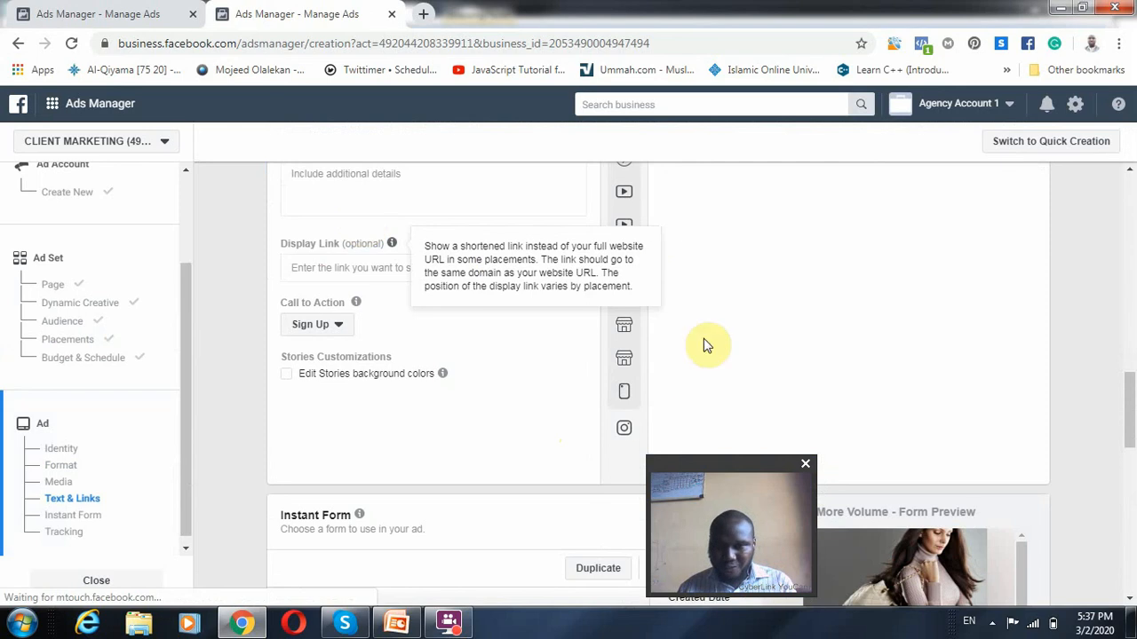
scroll(666, 384, "up", 1)
scroll(441, 291, "up", 3)
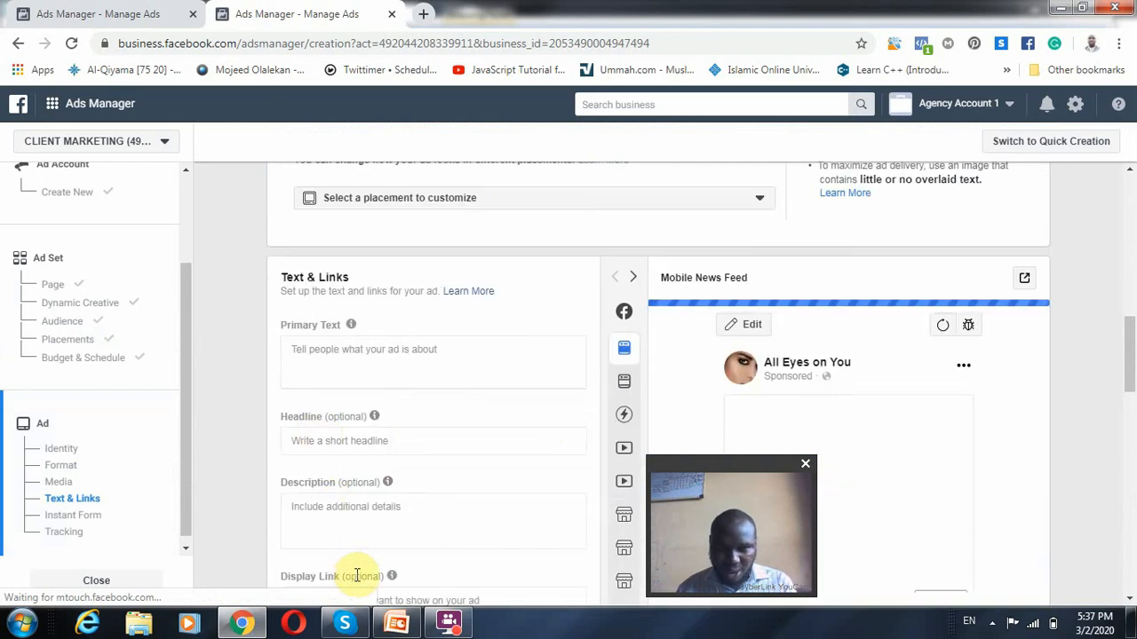
Review the available call-to-action options for the ad and close the list without changing the selection
scroll(390, 535, "down", 2)
left_click(337, 492)
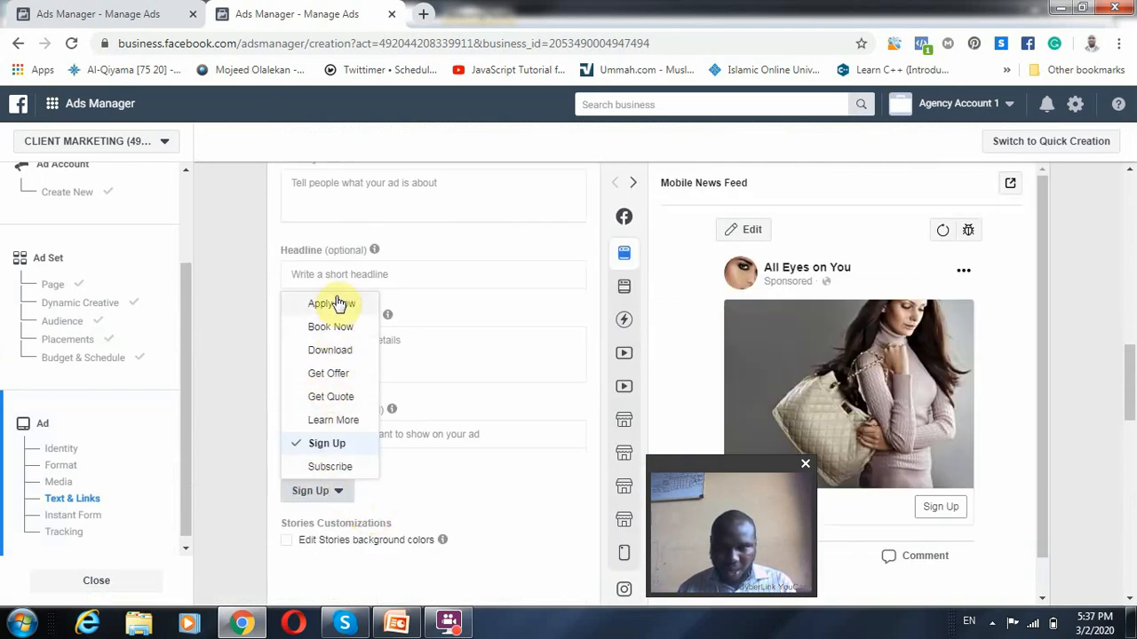
scroll(411, 436, "down", 3)
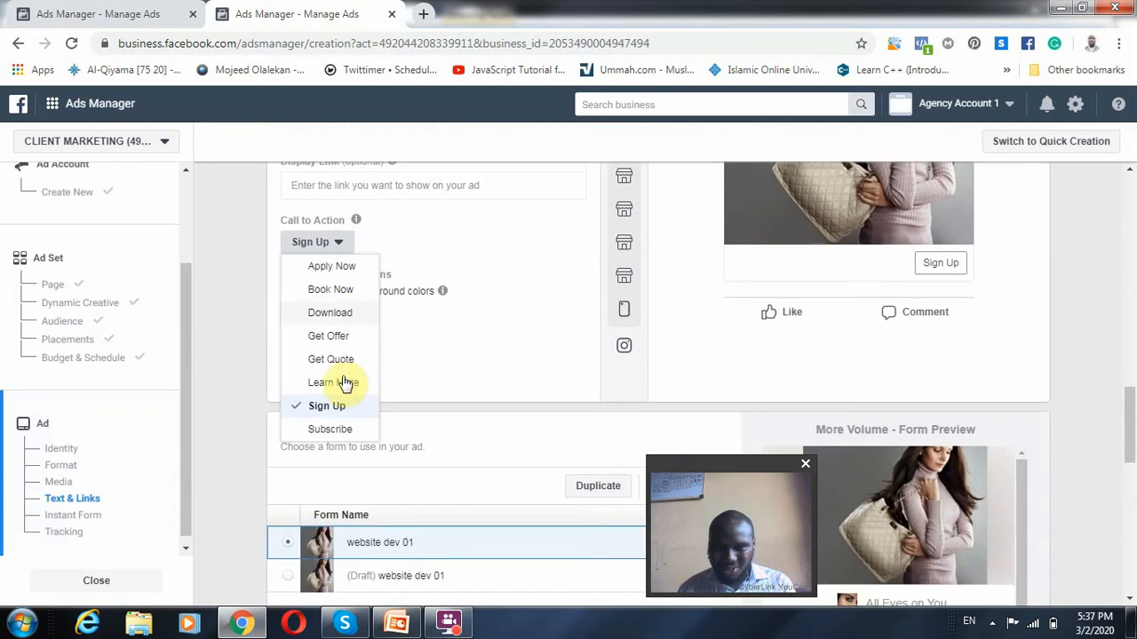
left_click(531, 388)
Examine the Instant Form section and read through the preview of the "website dev 01" form, including its contact fields
scroll(465, 490, "down", 3)
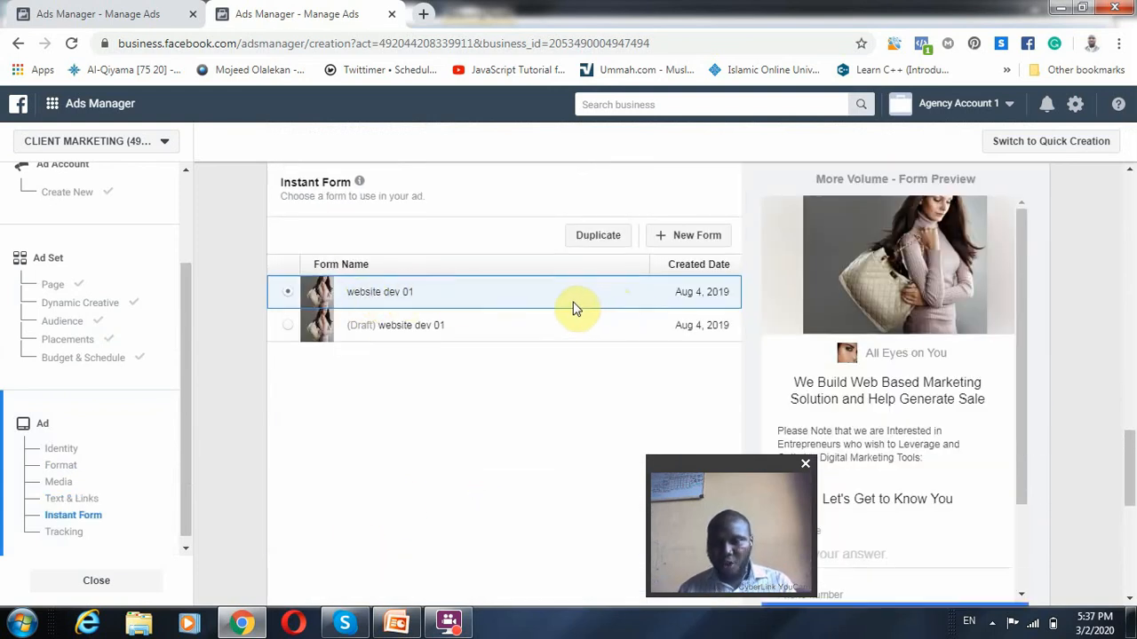
scroll(866, 373, "down", 1)
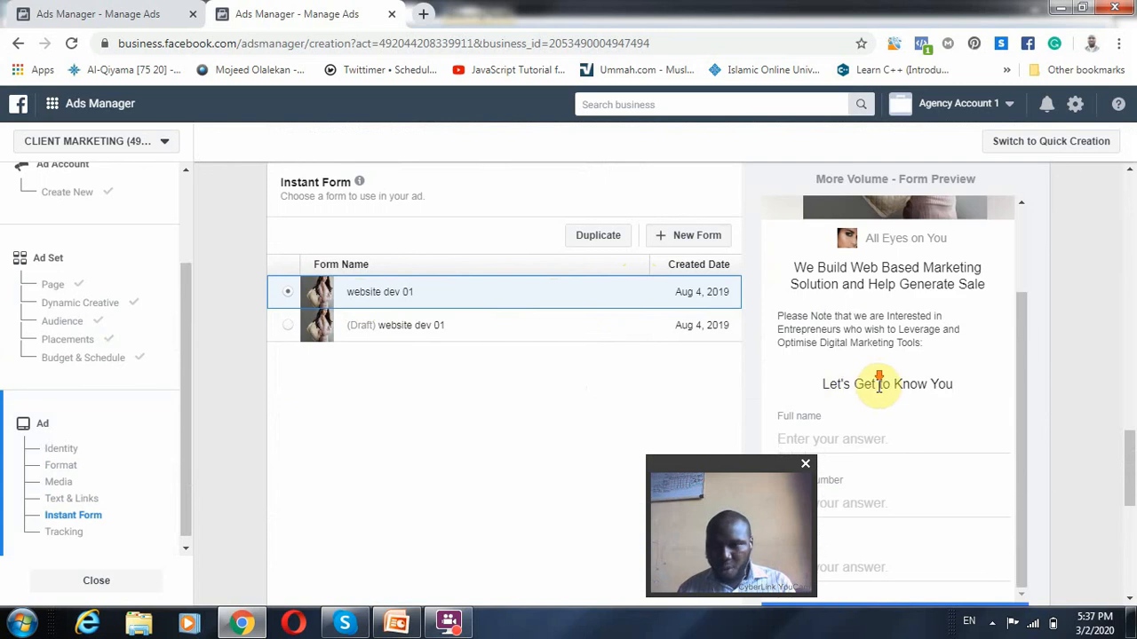
left_click_drag(741, 476, 463, 480)
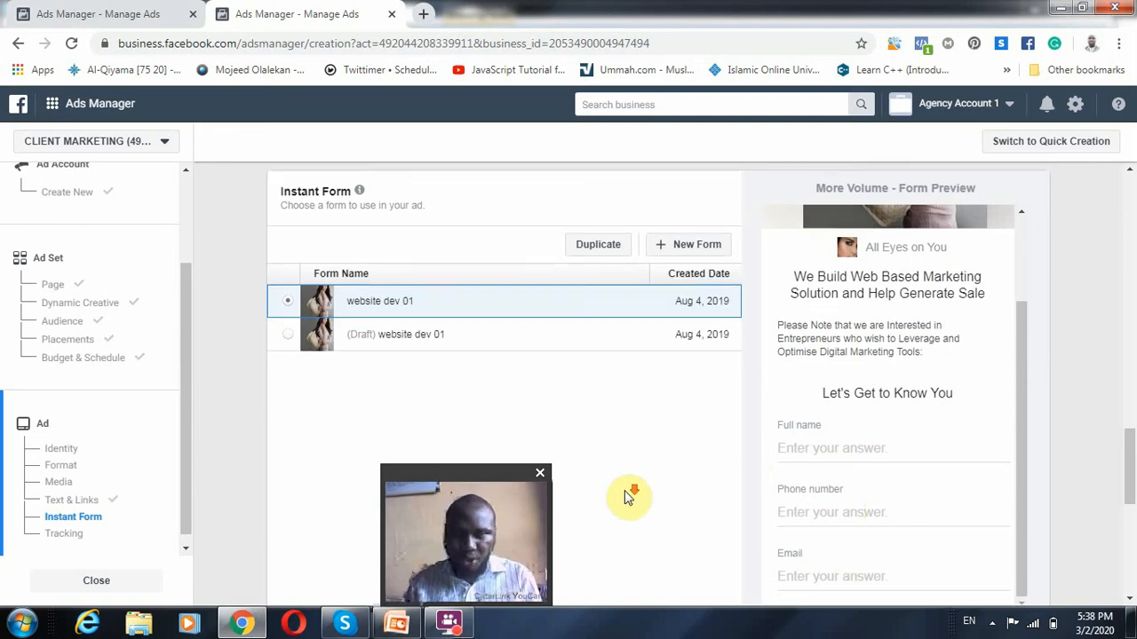
scroll(628, 497, "down", 1)
scroll(629, 503, "down", 3)
Review the ad's Mobile News Feed preview and text fields again, going back to its format, identity and name
scroll(640, 521, "up", 10)
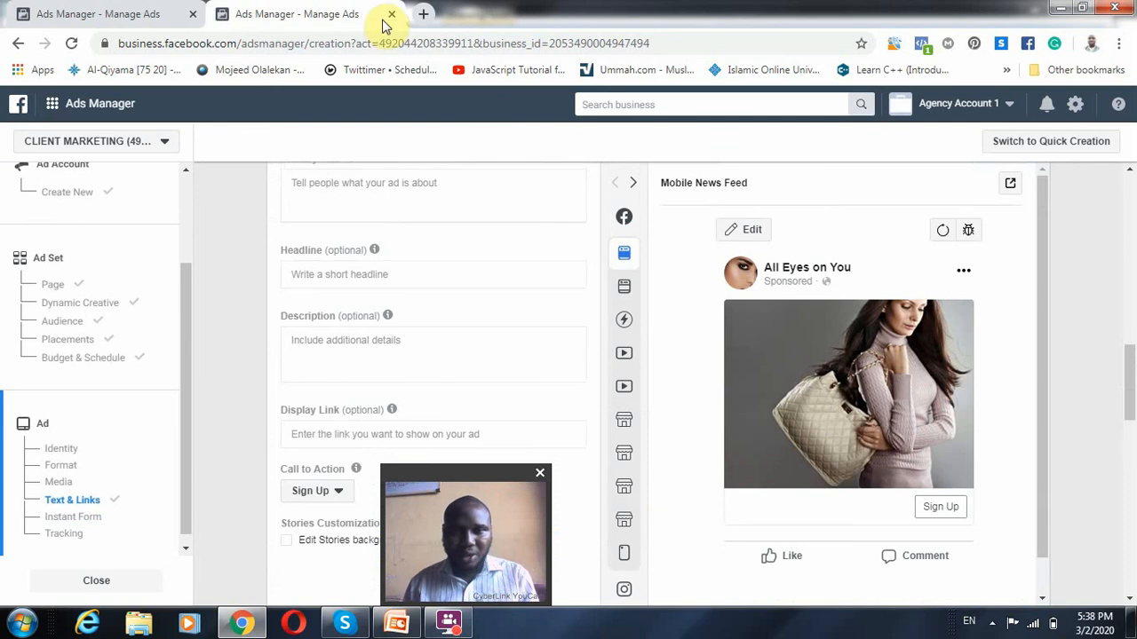
scroll(471, 335, "up", 10)
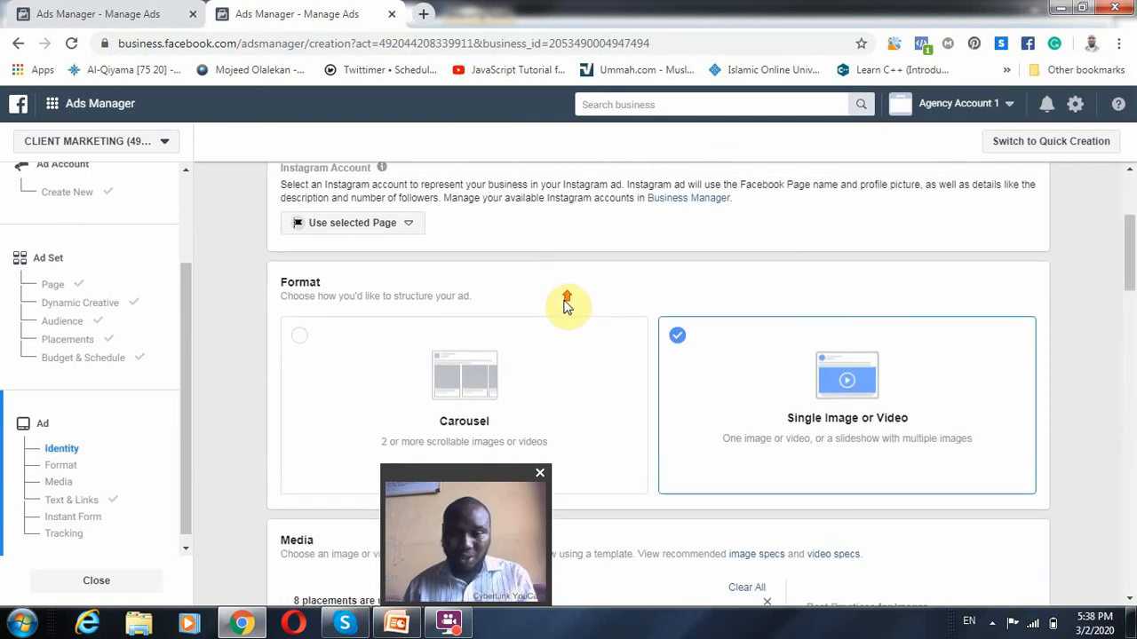
scroll(588, 325, "up", 1)
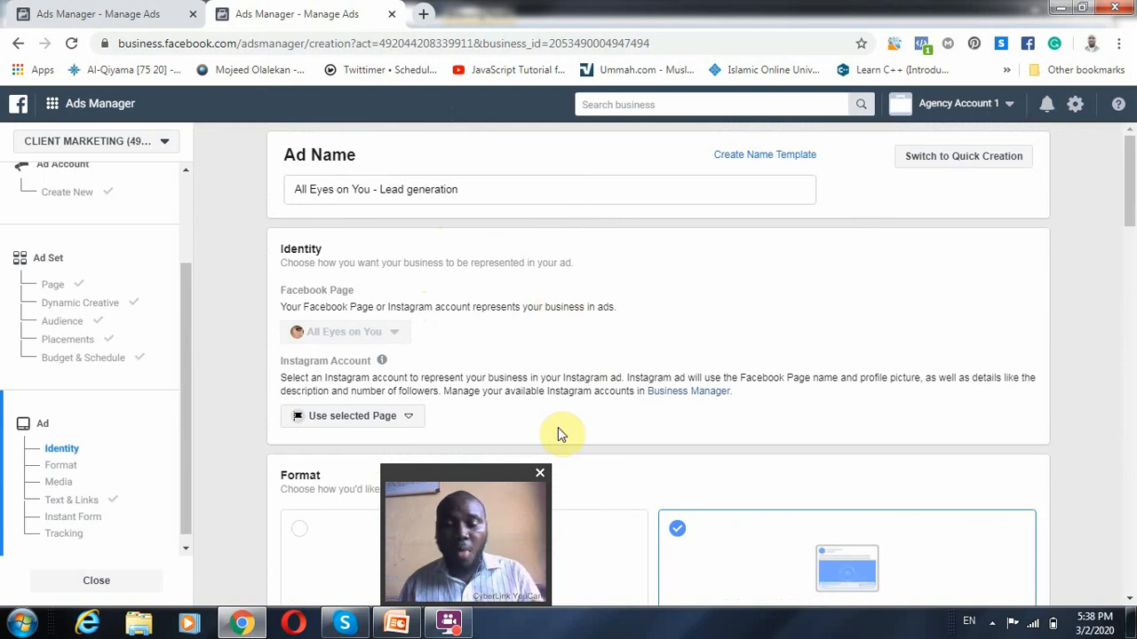
left_click_drag(463, 482, 1044, 468)
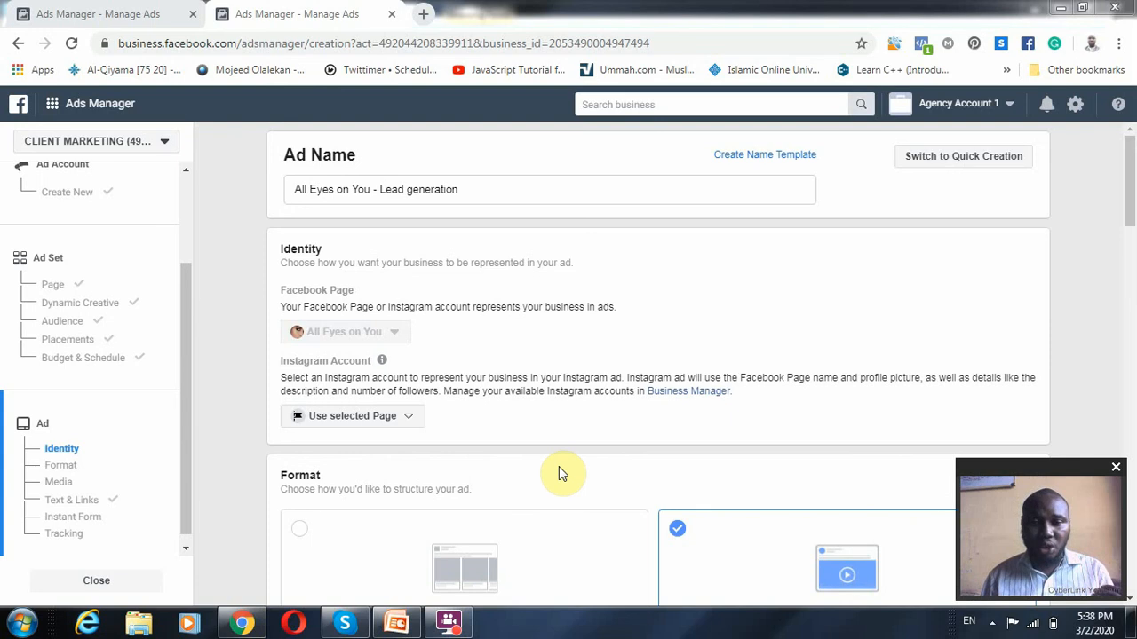
Return to the ad set's Audience section and review its targeting, placements, and budget and schedule settings
left_click(84, 325)
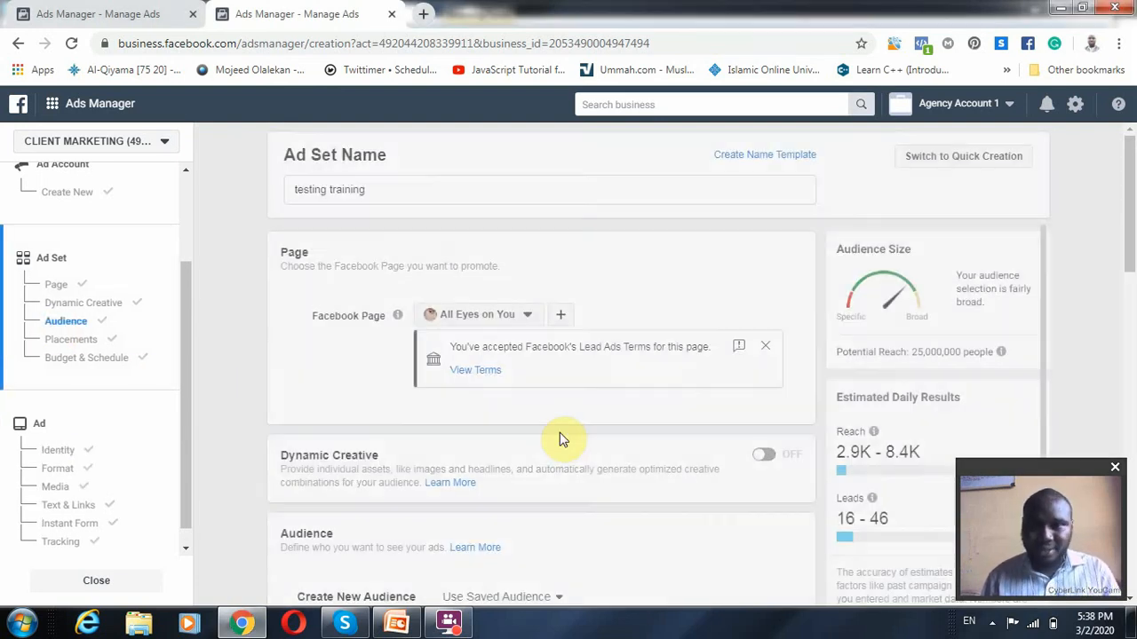
scroll(455, 427, "down", 3)
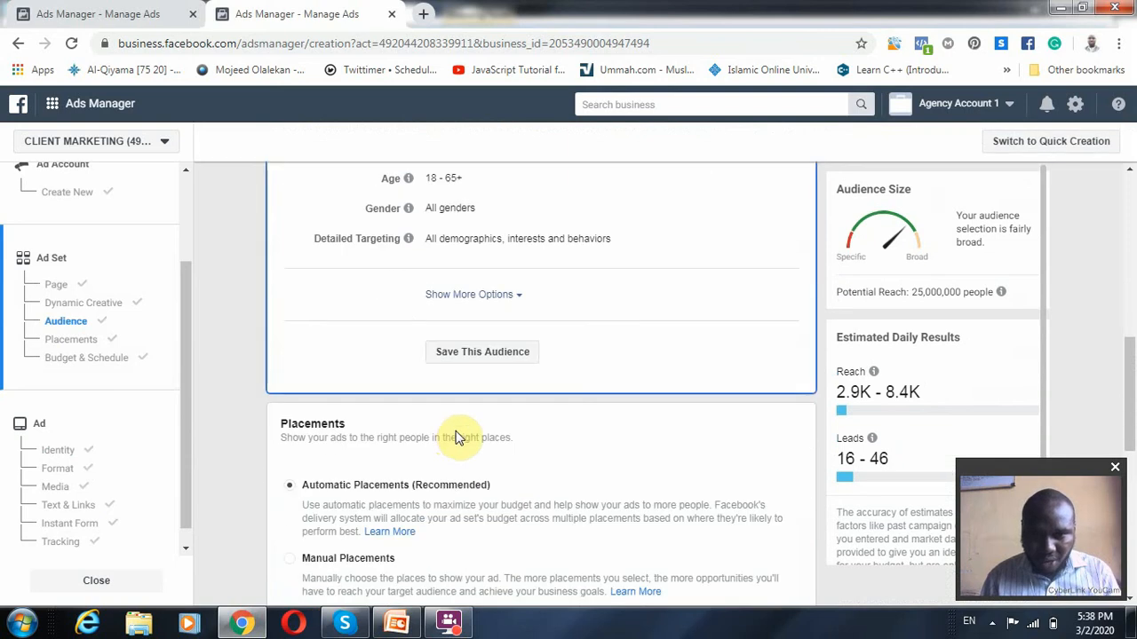
scroll(503, 484, "down", 3)
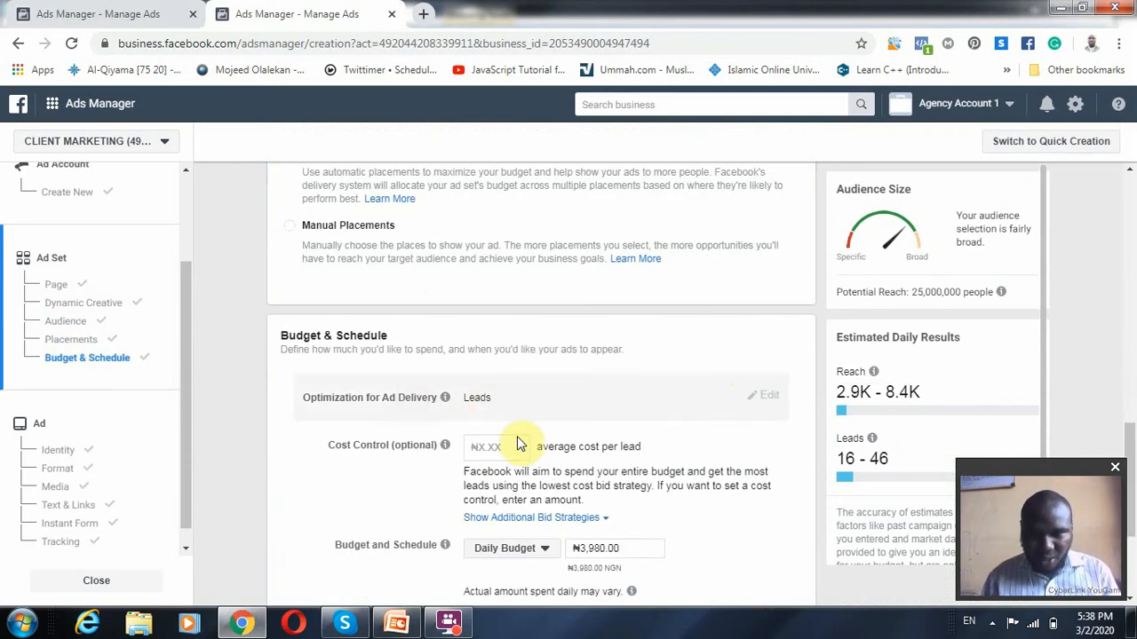
scroll(577, 471, "down", 2)
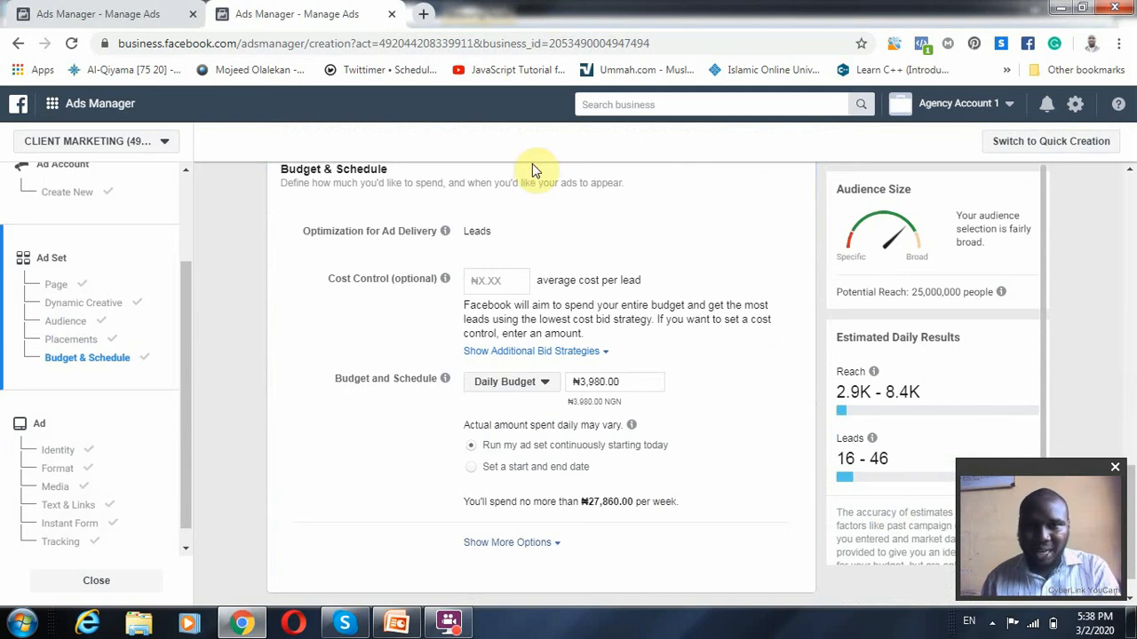
scroll(598, 480, "down", 1)
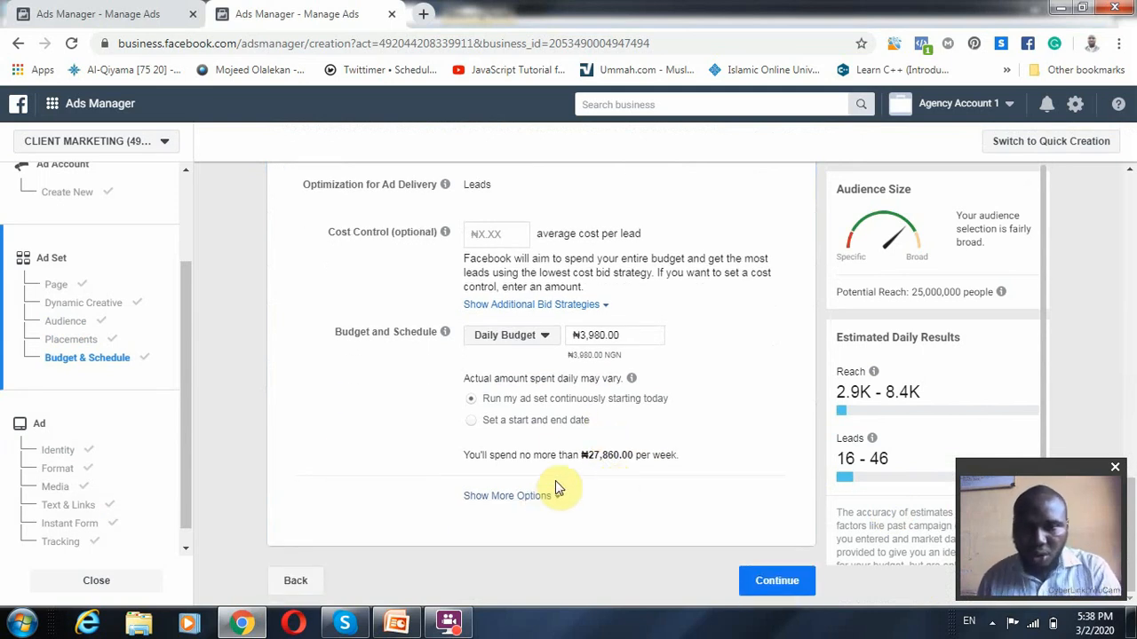
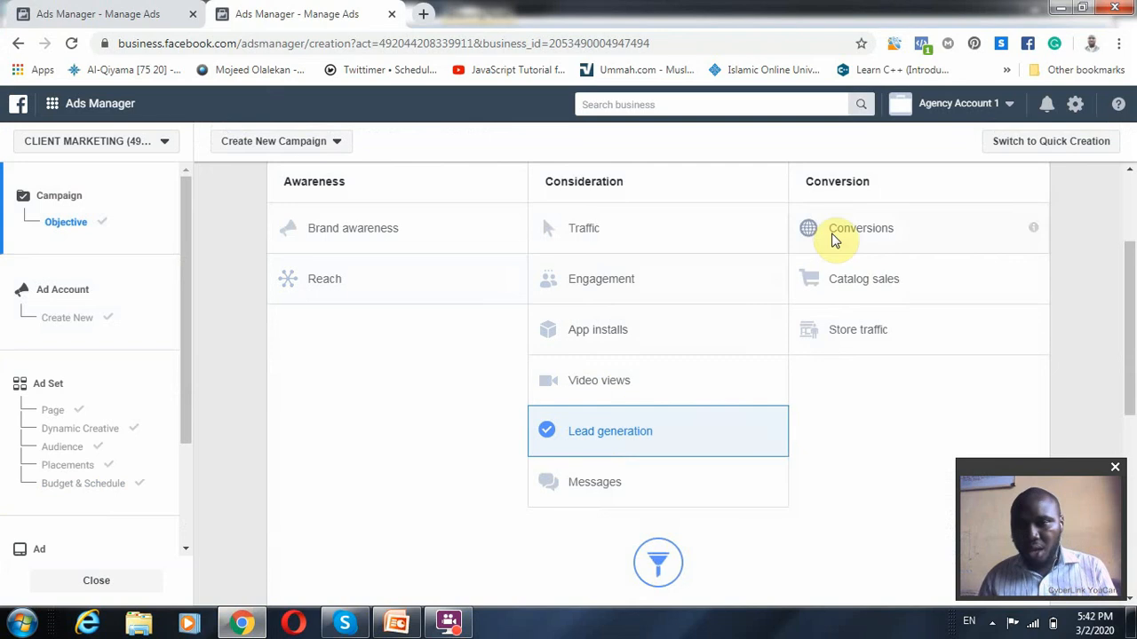
Select Conversions as the marketing objective and look over its description and the other objectives
left_click(873, 229)
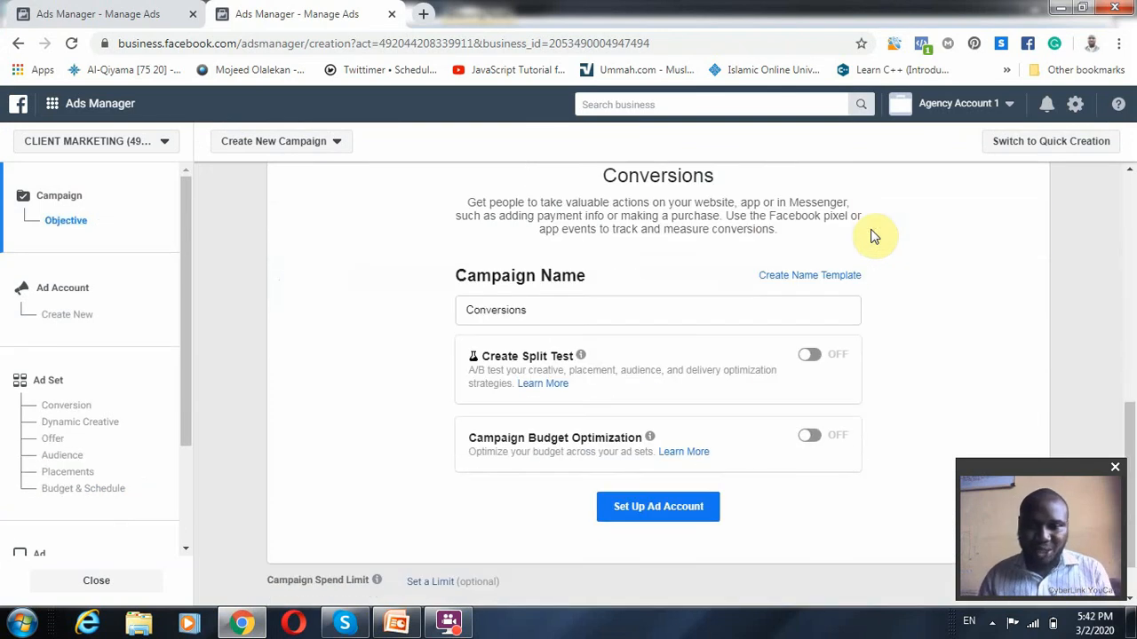
scroll(604, 320, "up", 3)
scroll(646, 341, "up", 2)
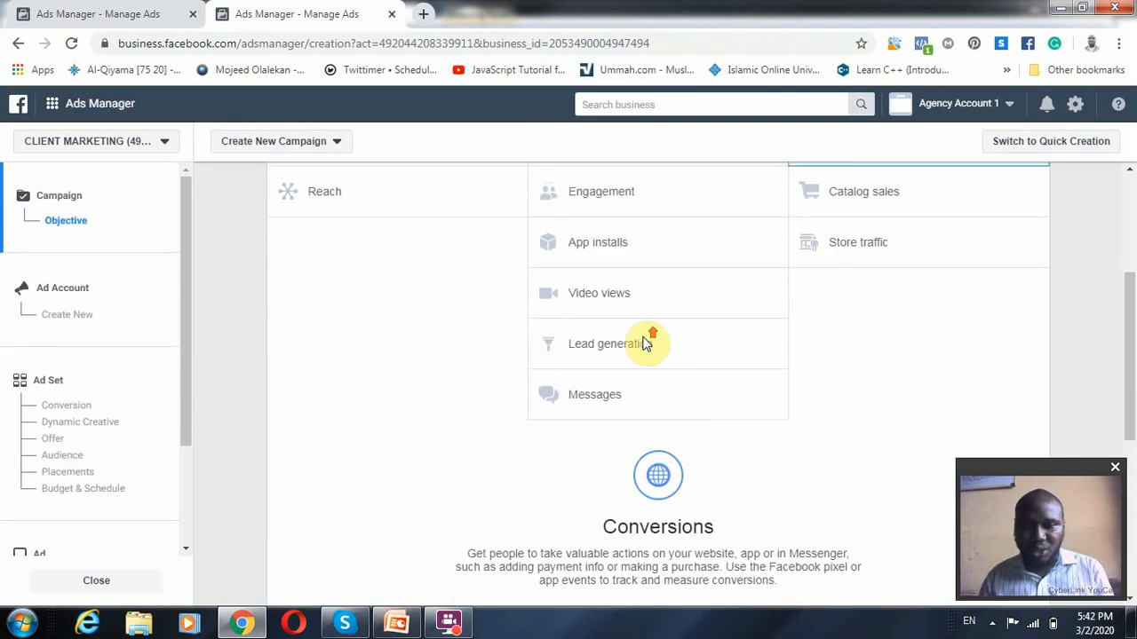
scroll(604, 373, "down", 1)
scroll(571, 395, "up", 3)
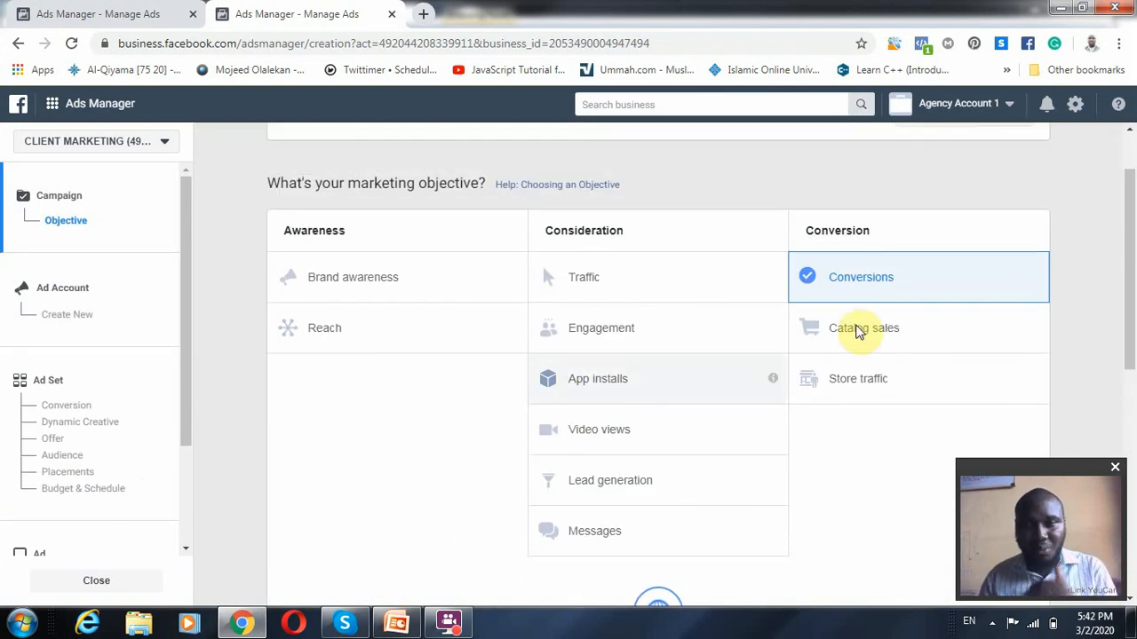
scroll(622, 500, "down", 1)
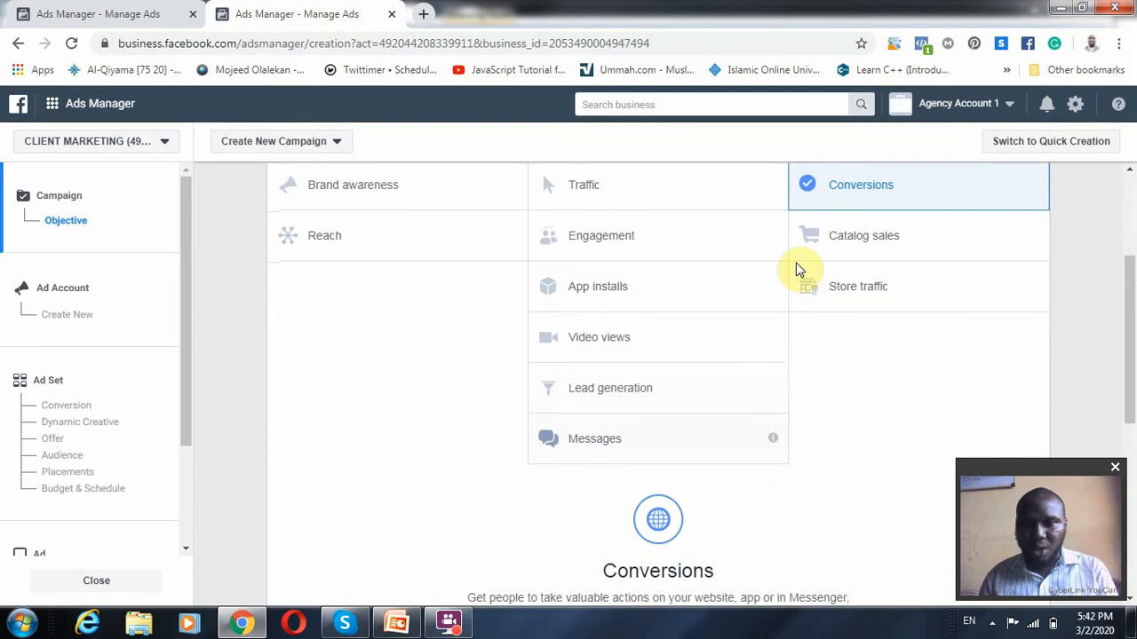
Choose Traffic as the marketing objective and review its description and campaign options
left_click(597, 196)
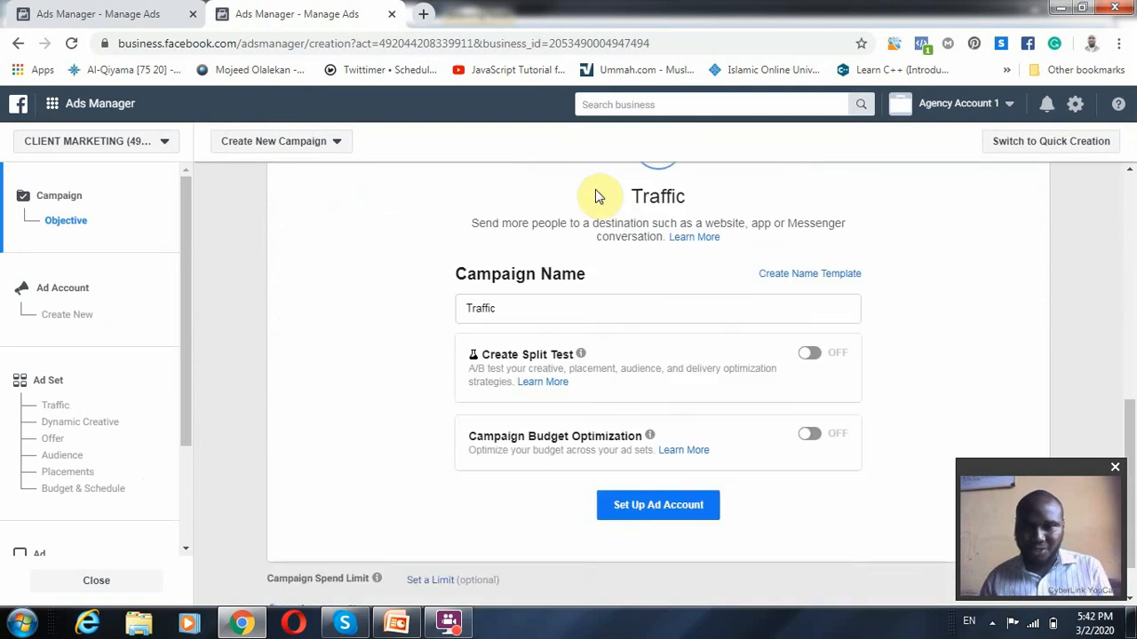
scroll(604, 367, "up", 3)
scroll(666, 366, "up", 2)
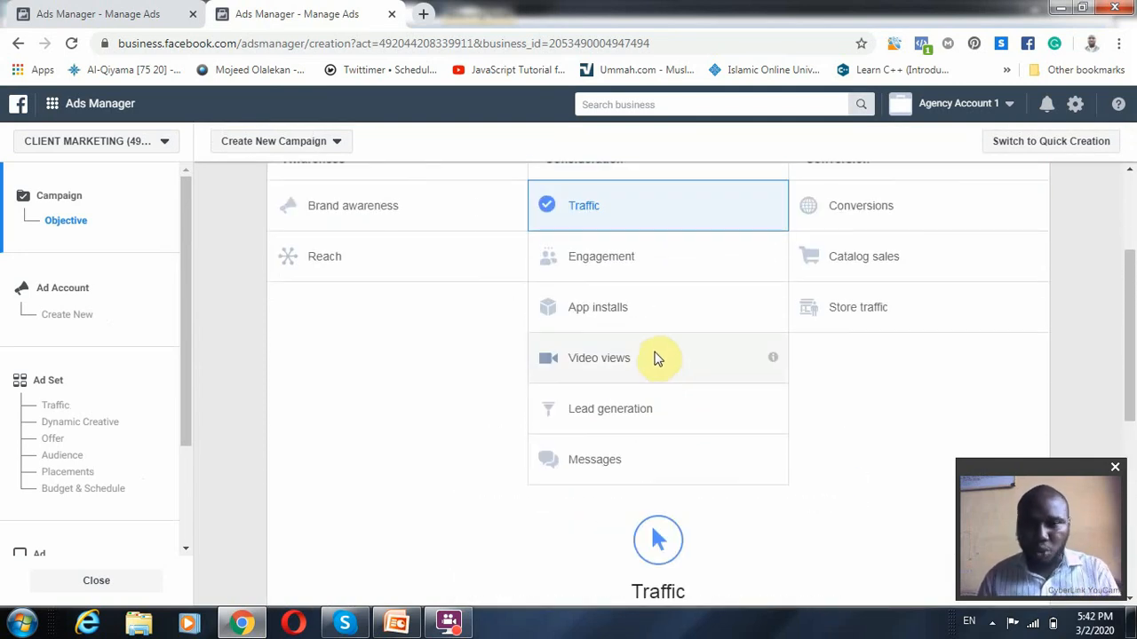
scroll(647, 347, "down", 3)
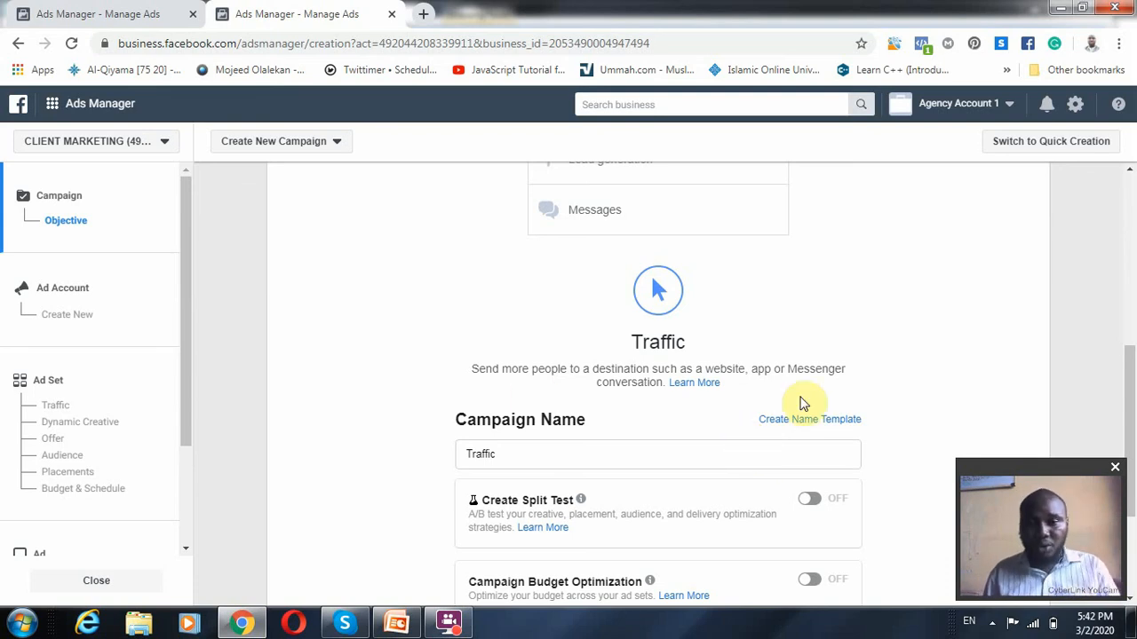
scroll(610, 399, "down", 2)
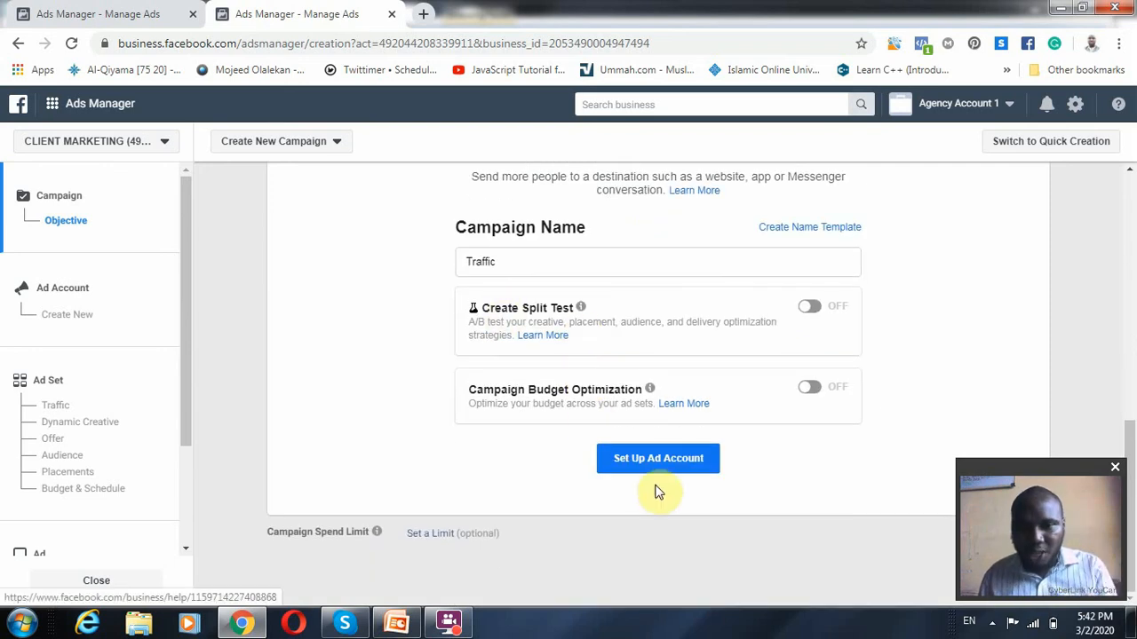
Name the campaign "testing training" and proceed to the ad account setup
left_click(557, 260)
key("ctrl+a")
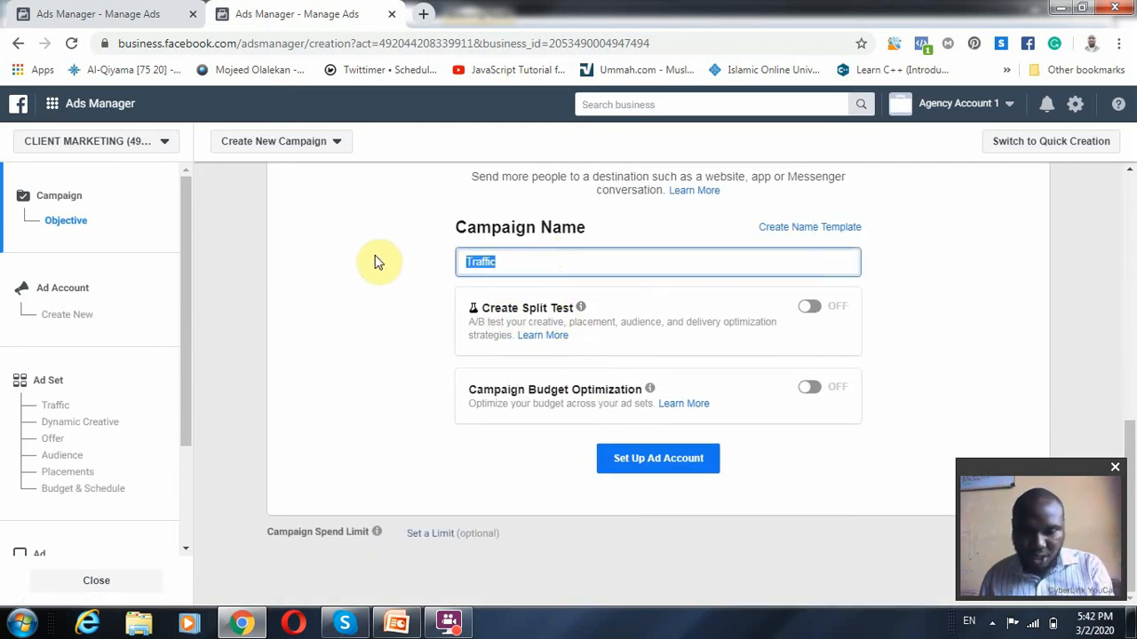
type("testing training")
left_click(706, 457)
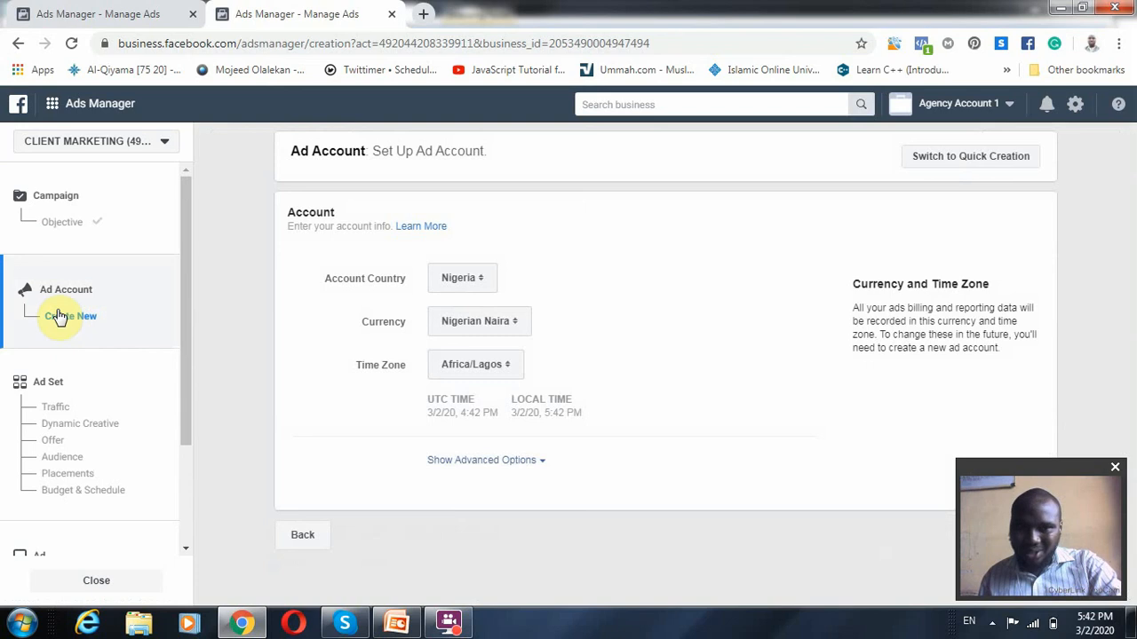
Accept the ad account's country, currency and time zone, continue to the ad set, and move the webcam window clear of the link clicks estimate
scroll(503, 376, "down", 1)
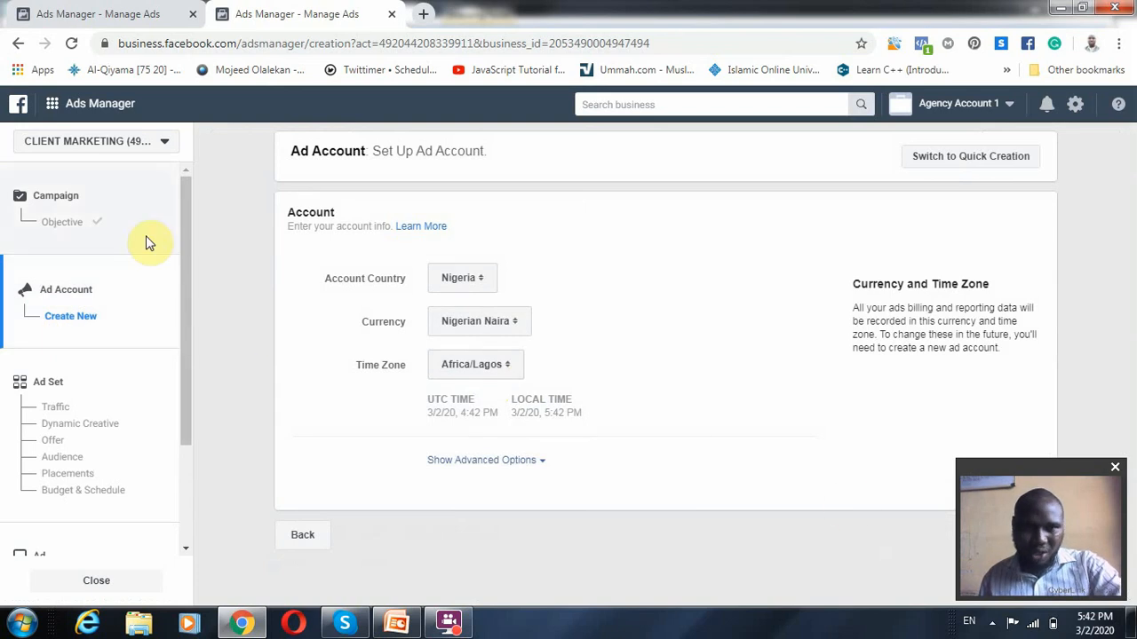
left_click_drag(1060, 463, 633, 473)
left_click(1030, 546)
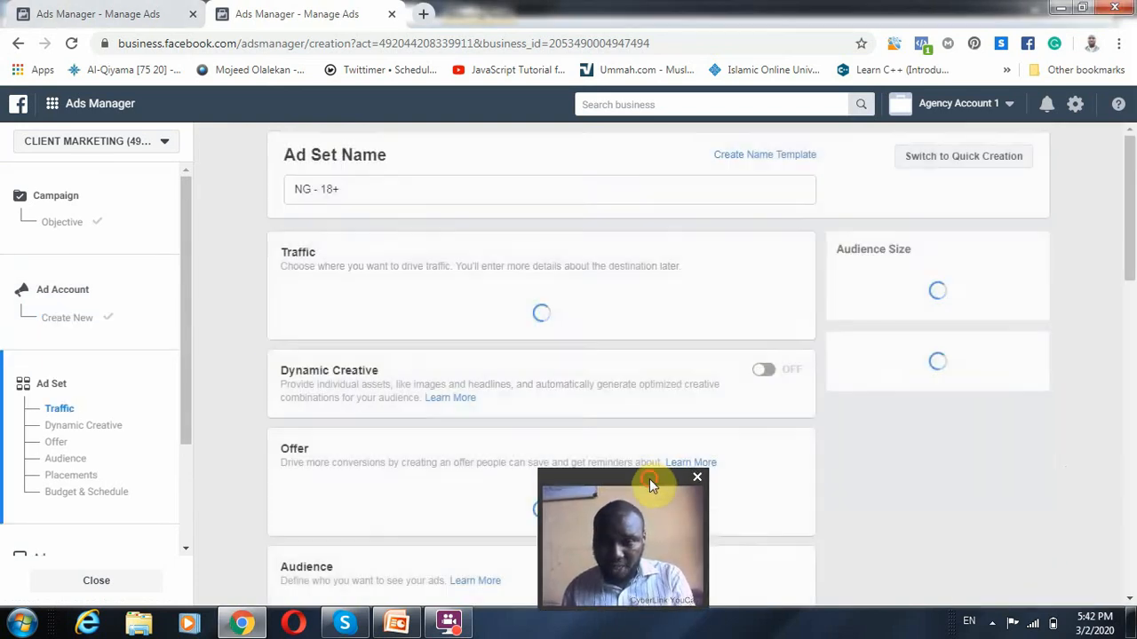
left_click_drag(649, 479, 1046, 414)
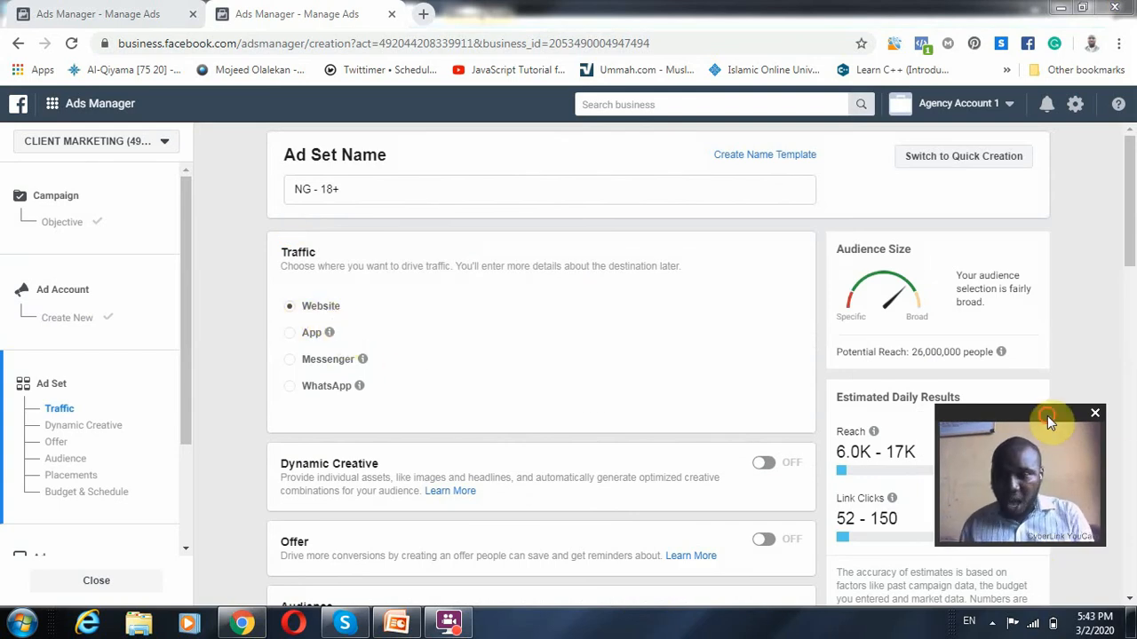
left_click_drag(1047, 416, 1053, 233)
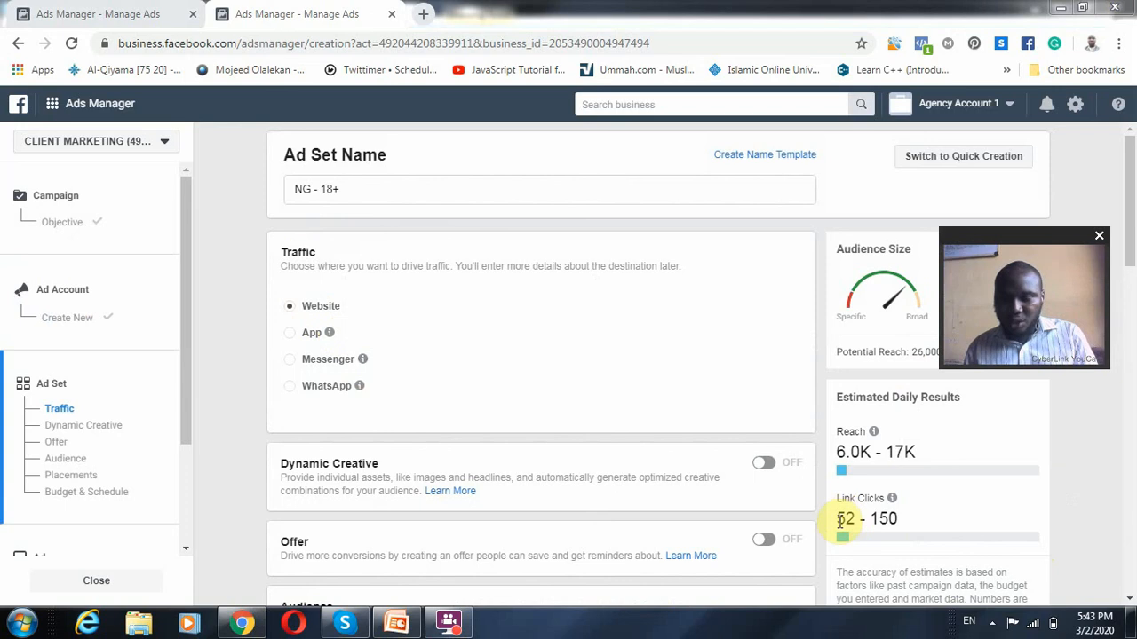
Check the estimated daily link clicks and set the ad set's Optimization for Ad Delivery to Landing Page Views
left_click_drag(838, 519, 900, 527)
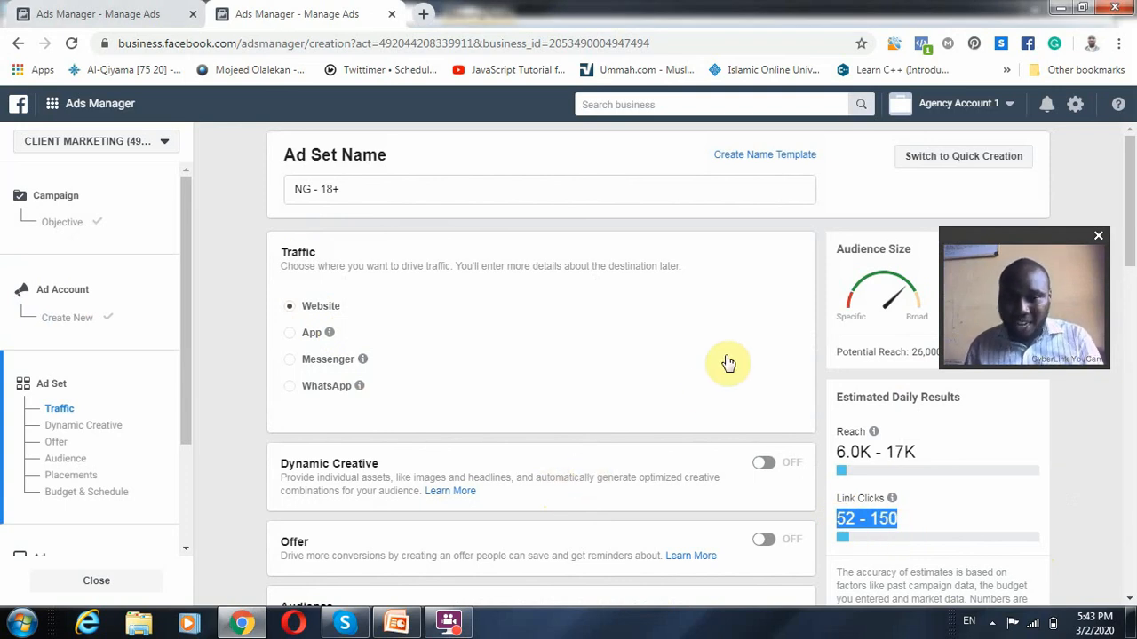
left_click(227, 388)
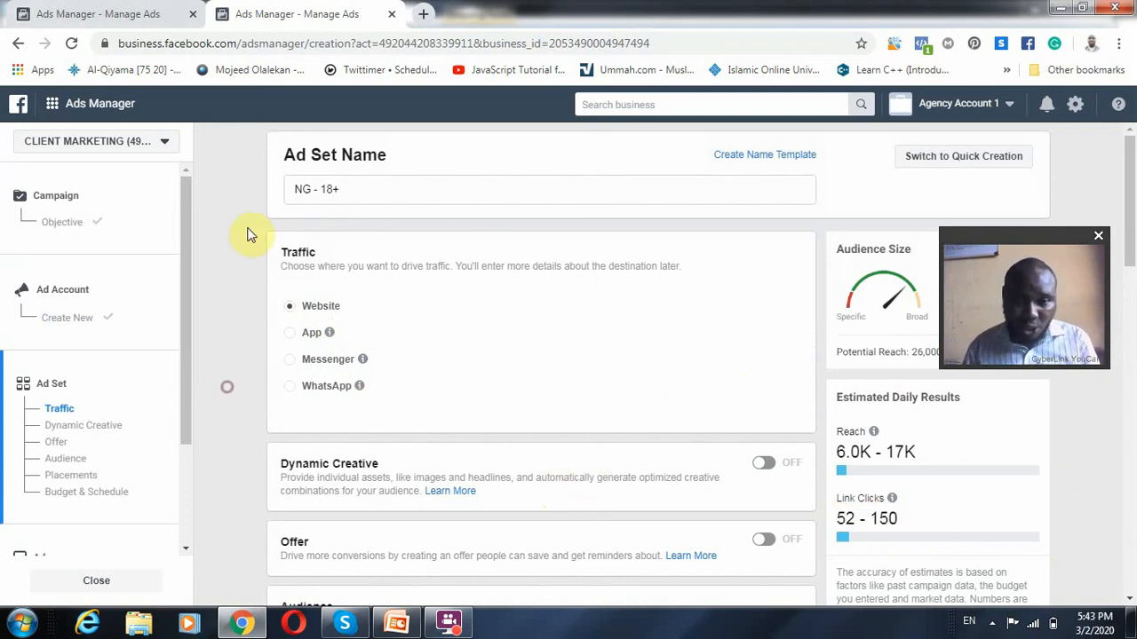
scroll(452, 373, "down", 2)
scroll(550, 466, "down", 6)
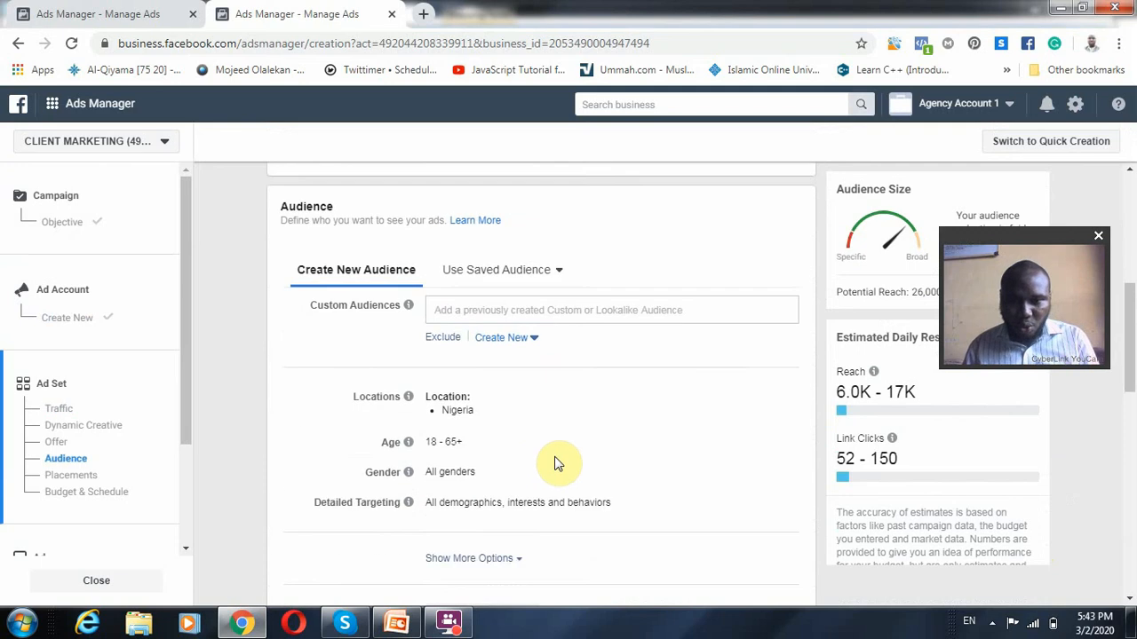
scroll(558, 459, "down", 5)
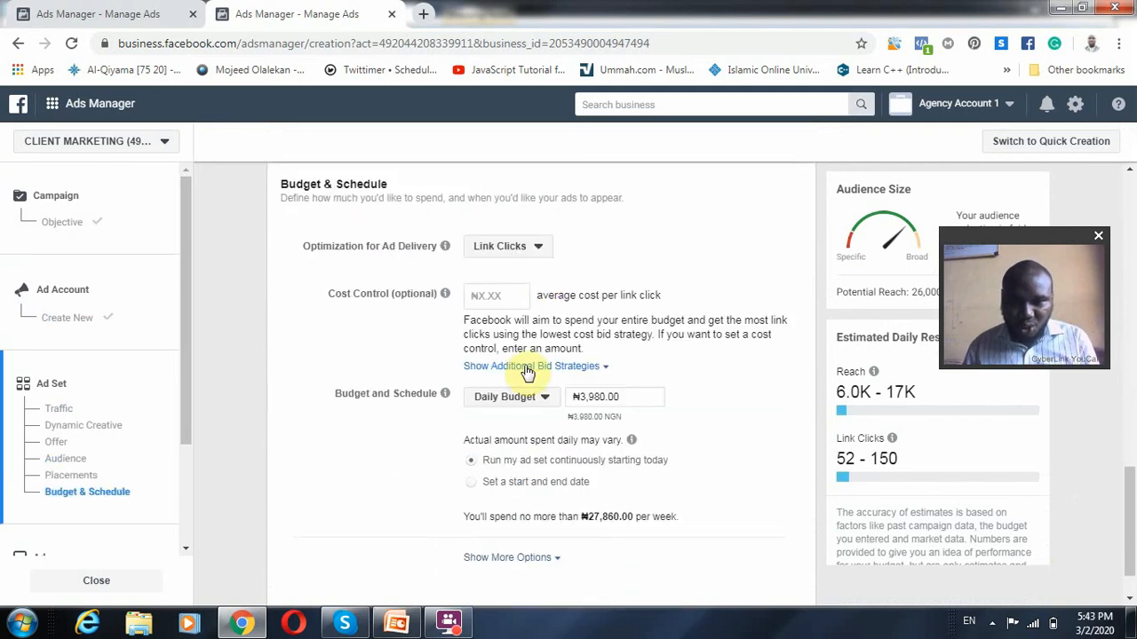
left_click(540, 253)
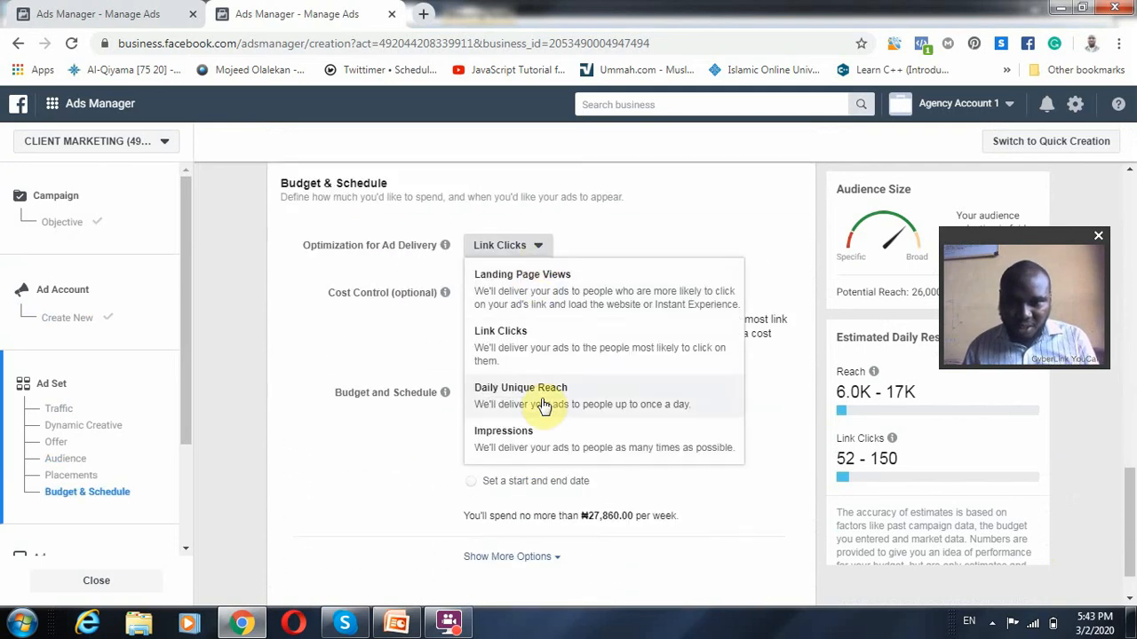
left_click(539, 298)
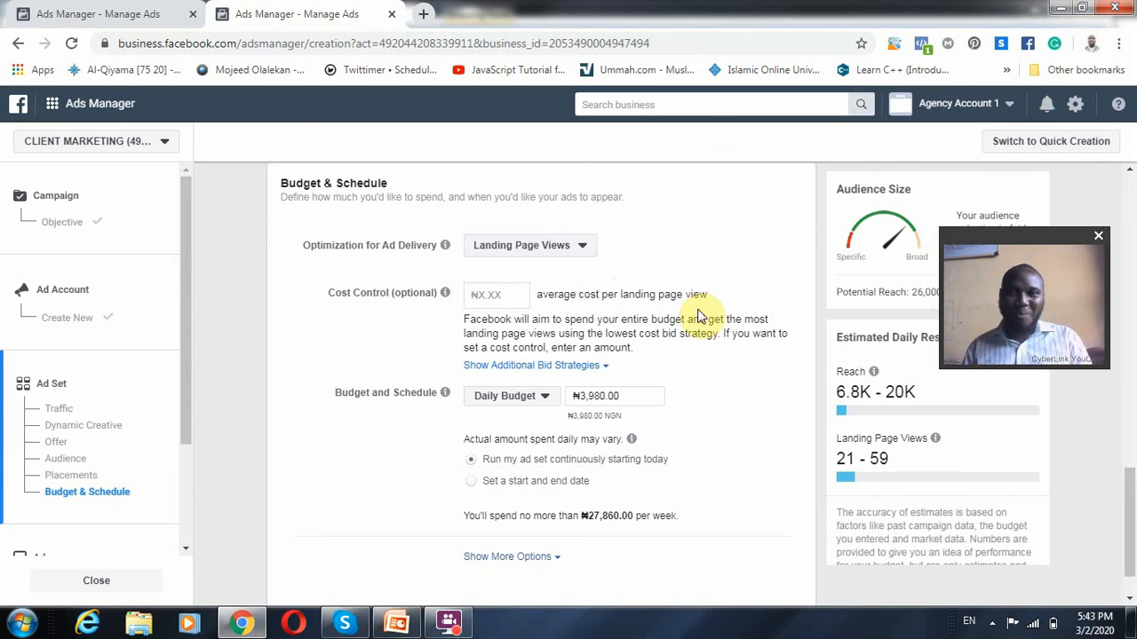
Review the ad set's placements, audience and traffic destination alongside the estimated daily reach and landing page views
scroll(624, 352, "up", 2)
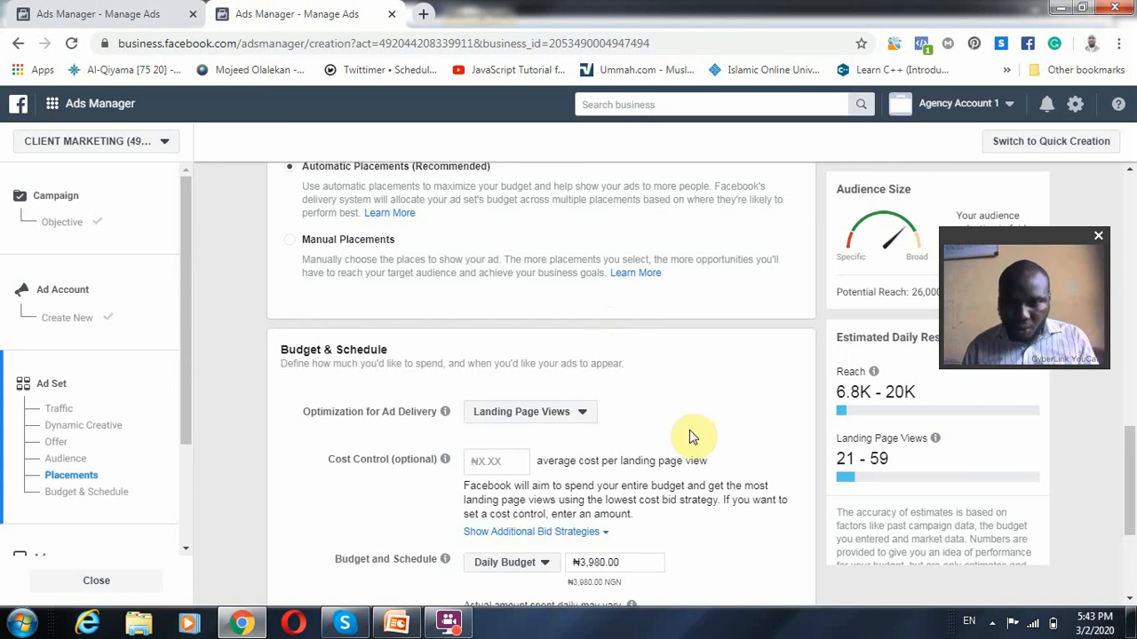
scroll(692, 435, "up", 7)
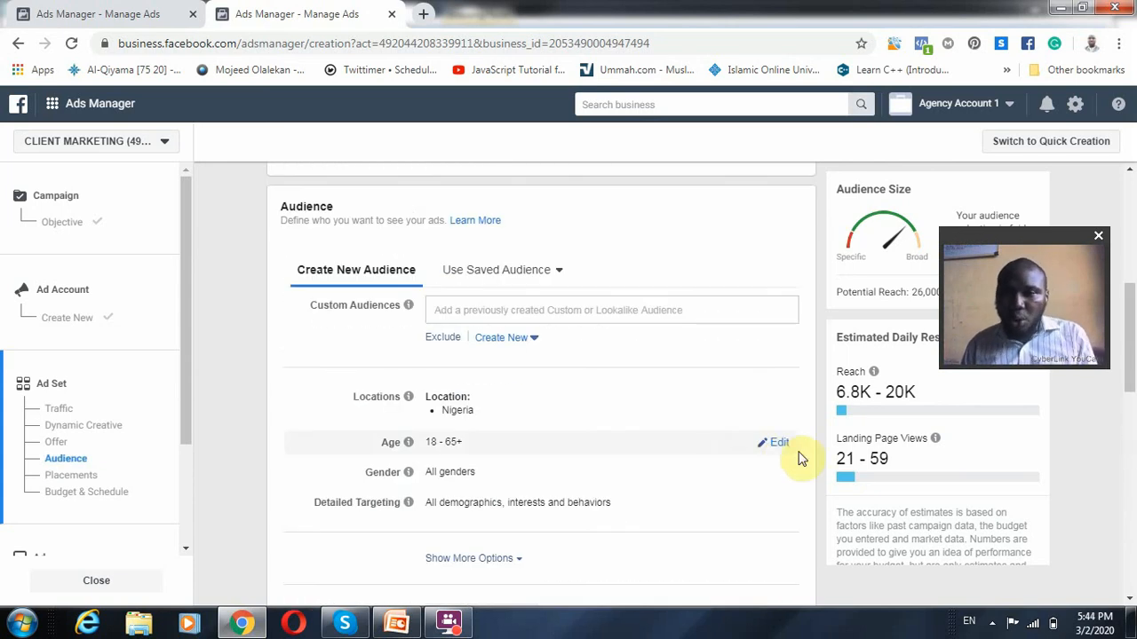
scroll(857, 462, "down", 1)
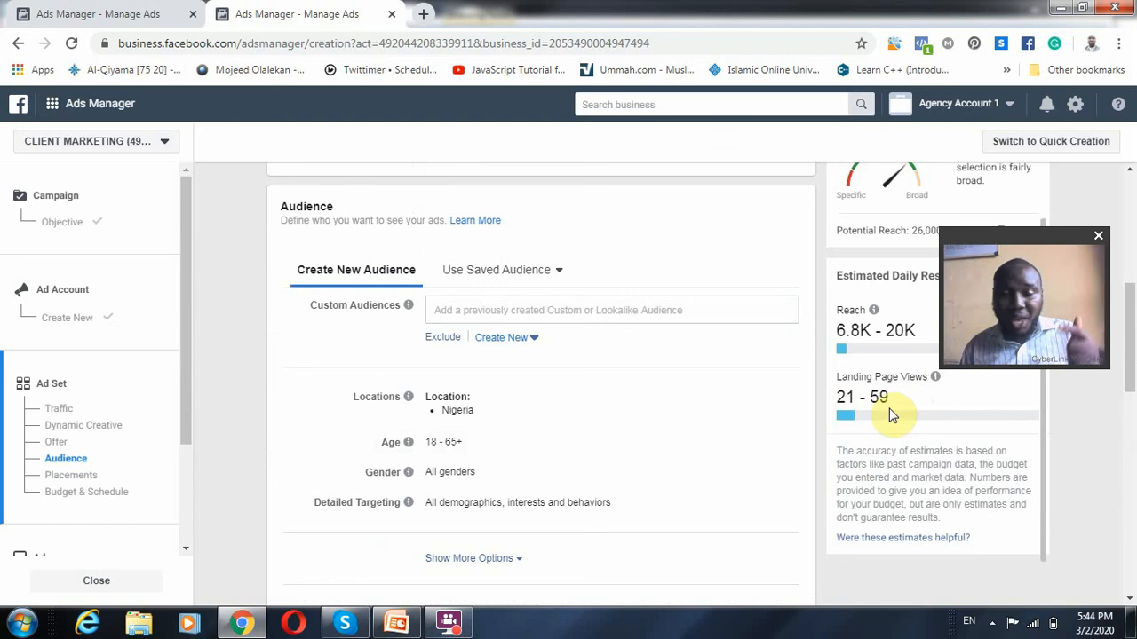
scroll(698, 578, "down", 2)
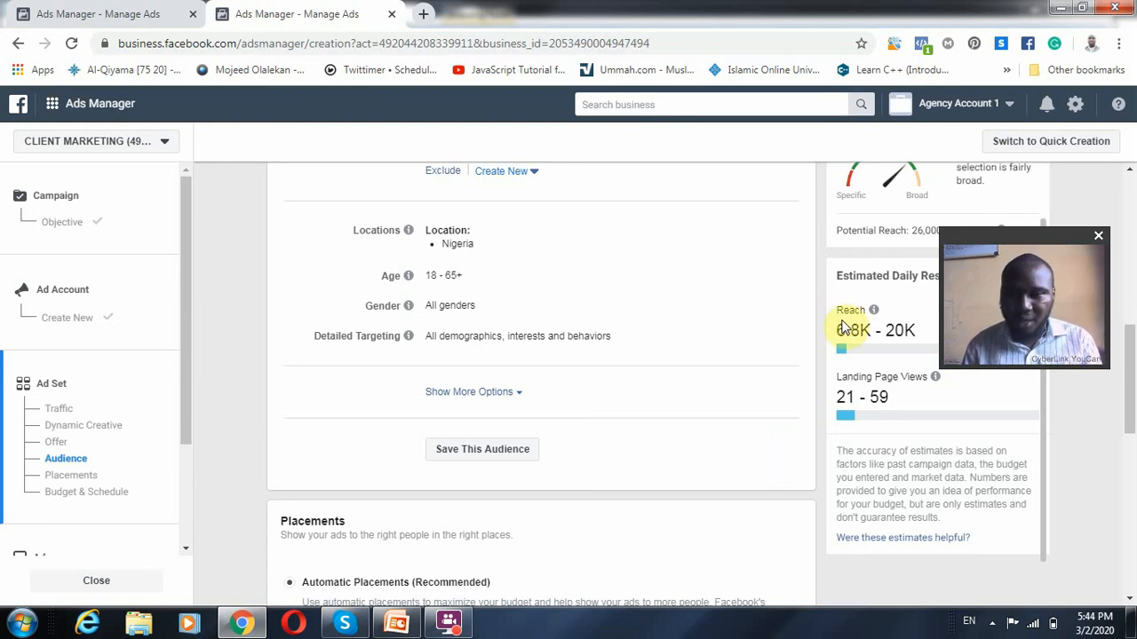
scroll(814, 395, "up", 4)
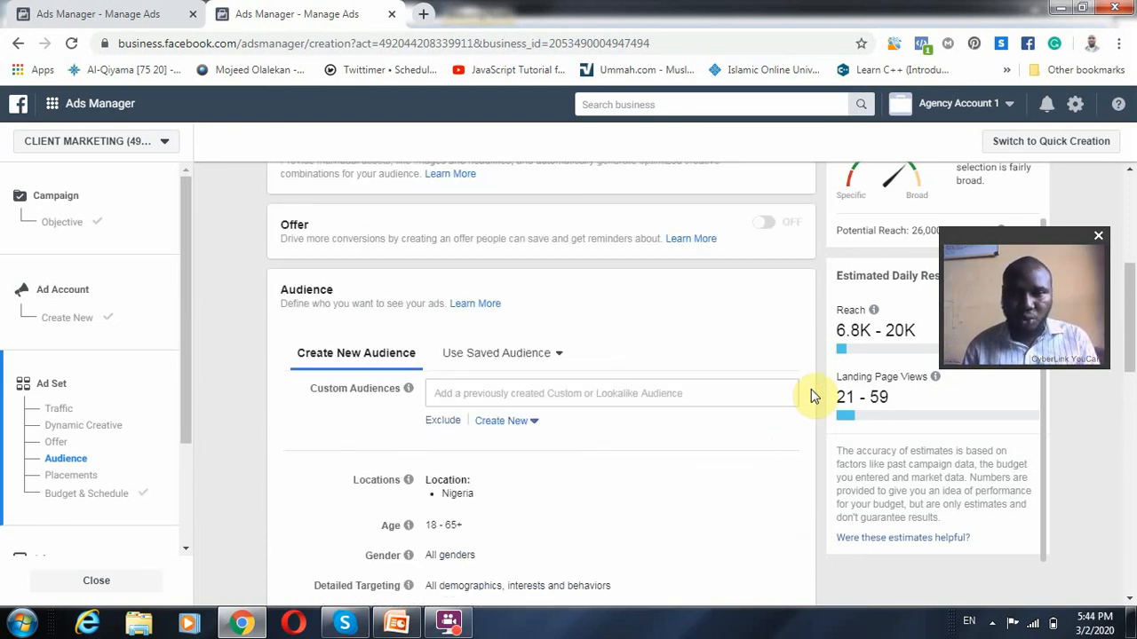
scroll(812, 393, "up", 2)
scroll(550, 313, "up", 2)
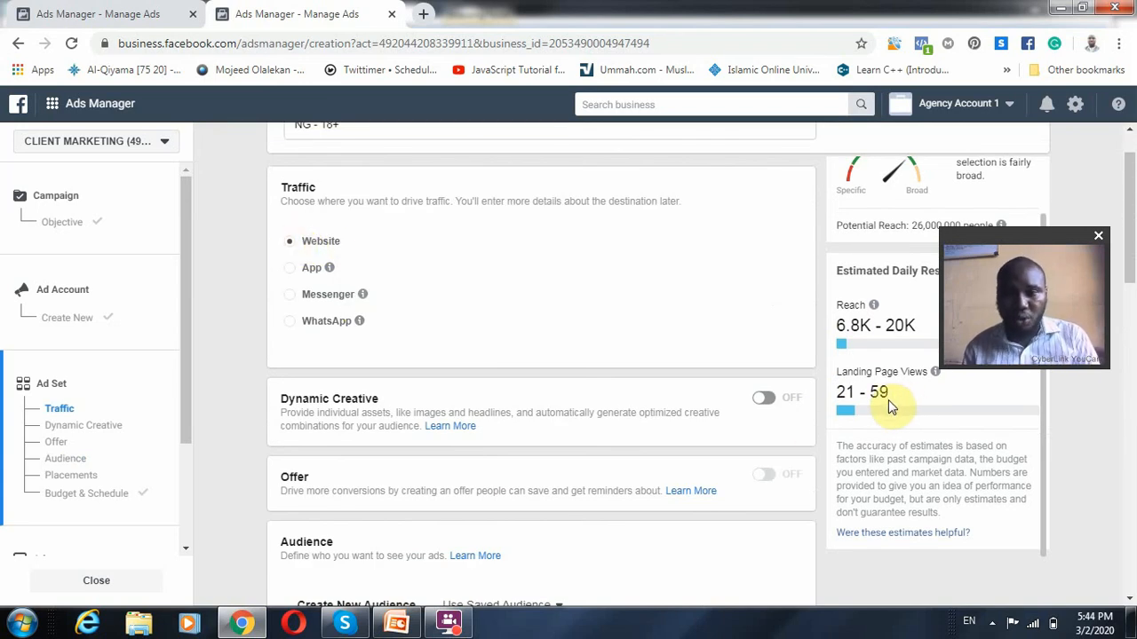
Compare the ad set's daily budget and maximum weekly spend with the estimated daily landing page views
scroll(675, 515, "down", 1)
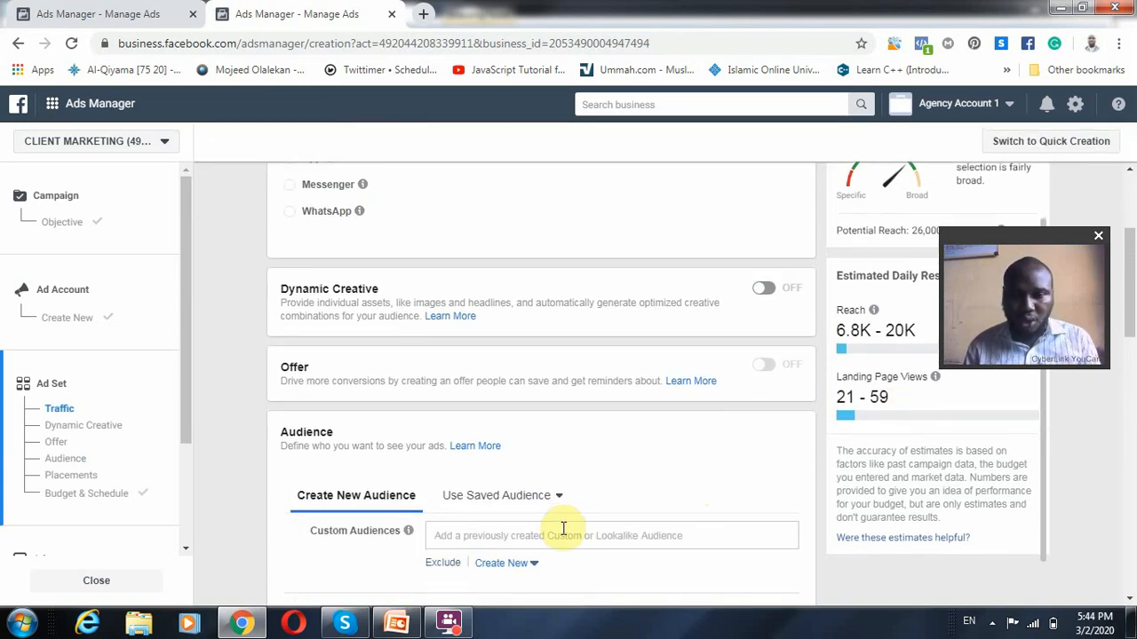
scroll(563, 528, "down", 2)
scroll(457, 502, "down", 2)
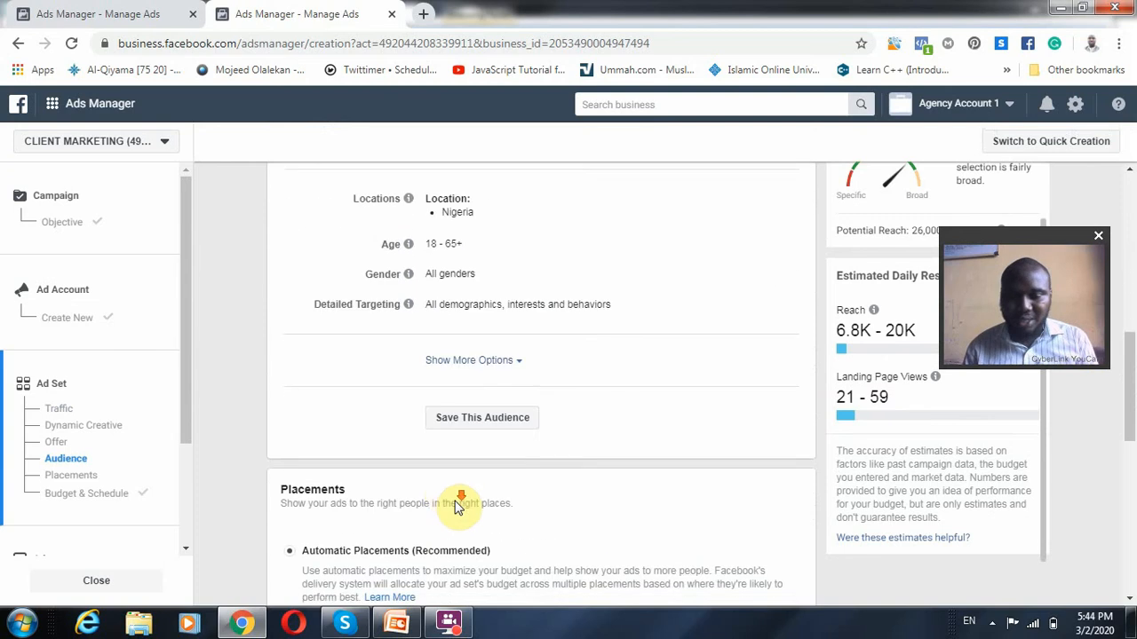
scroll(533, 499, "down", 5)
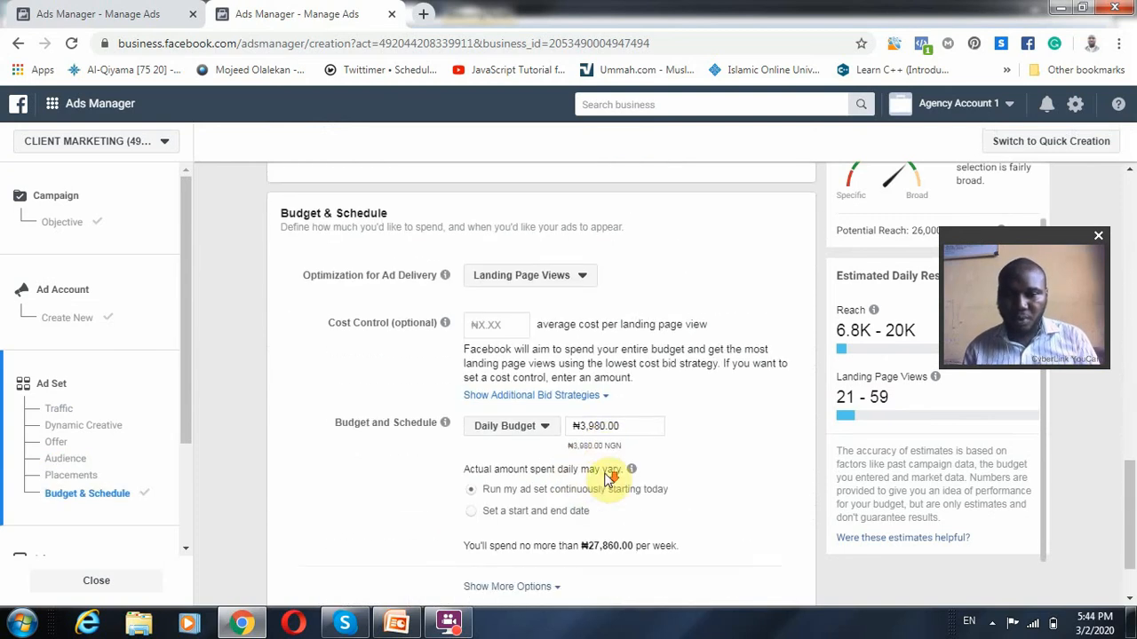
scroll(609, 484, "down", 1)
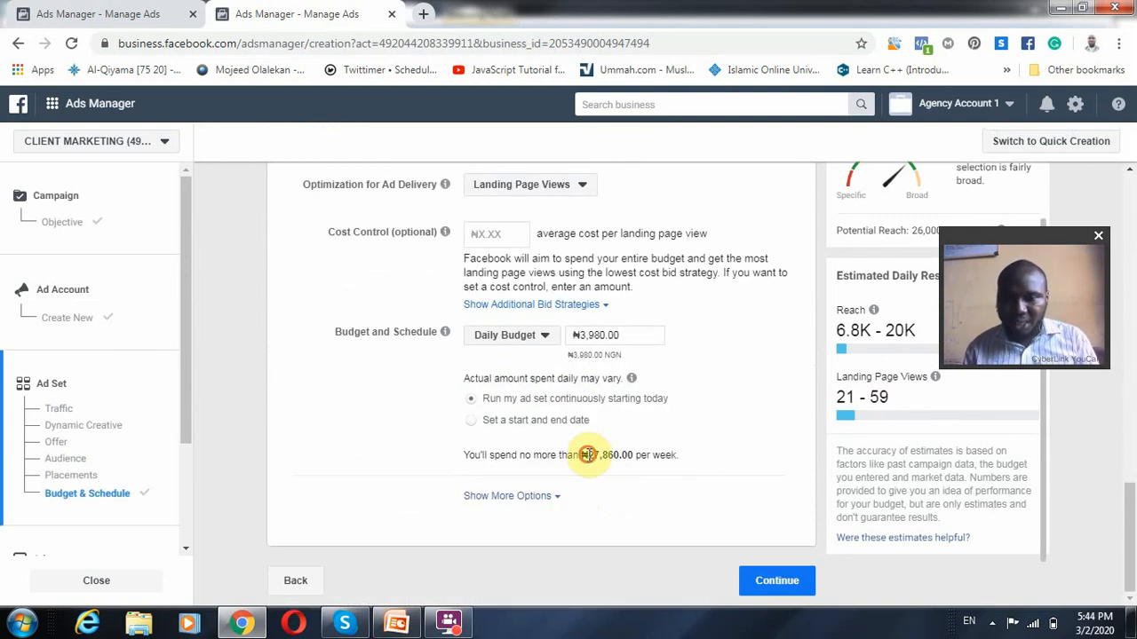
left_click_drag(588, 454, 701, 444)
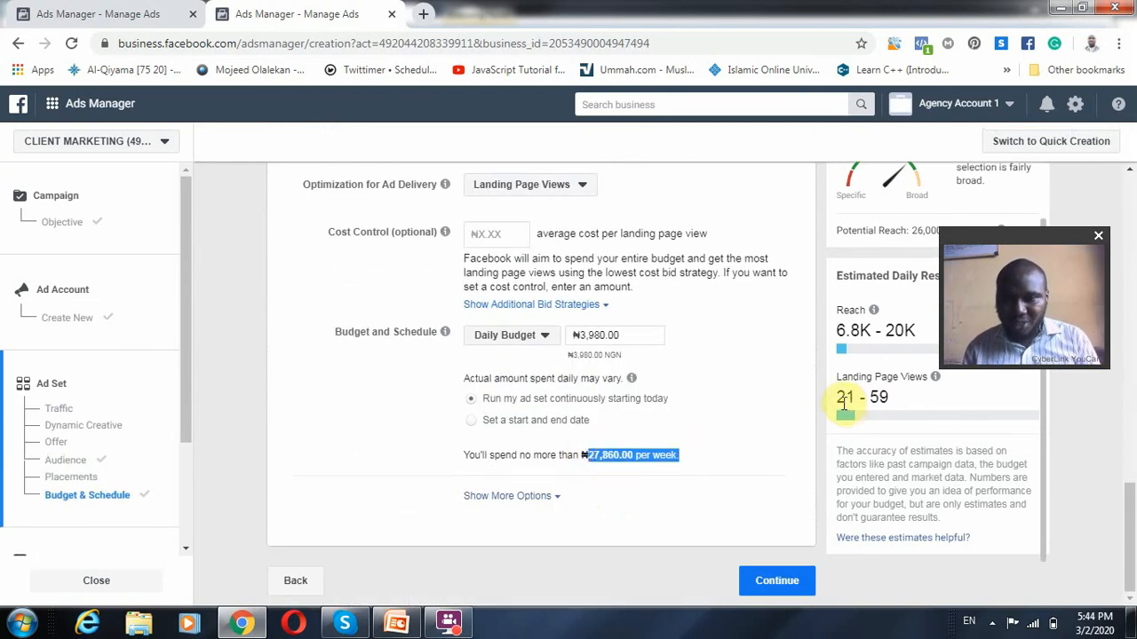
left_click_drag(837, 398, 897, 399)
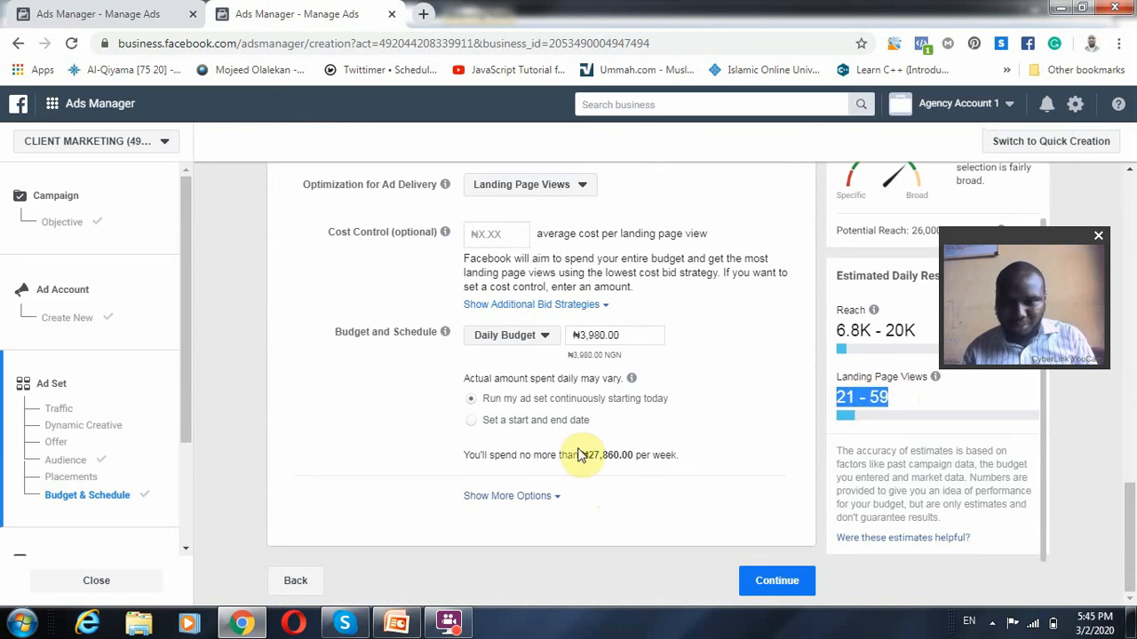
left_click_drag(584, 455, 630, 455)
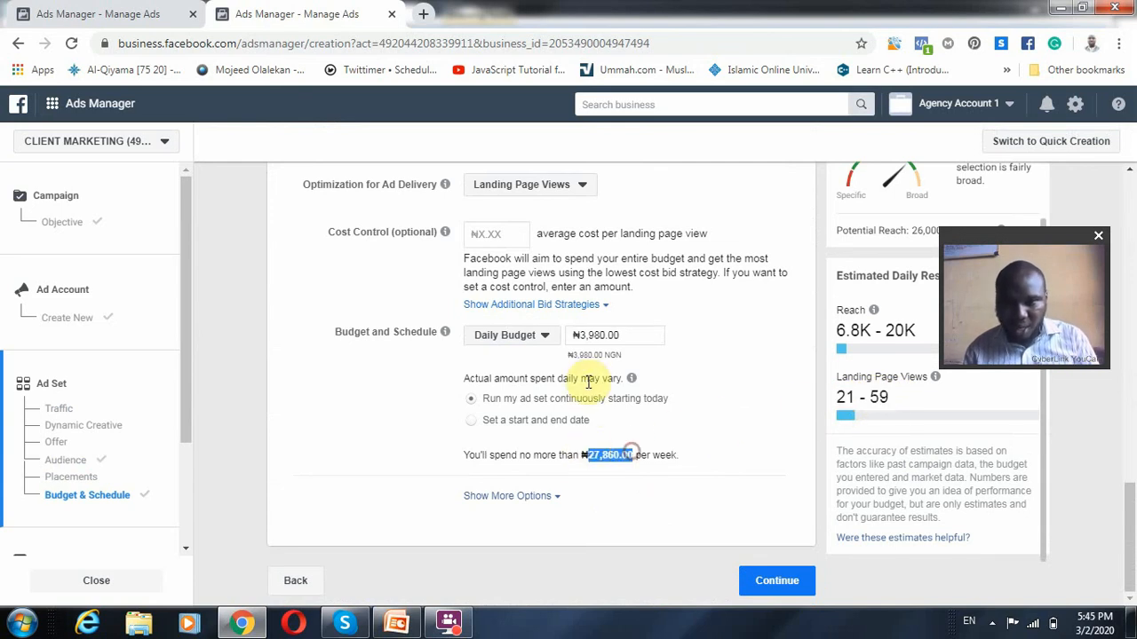
double_click(582, 335)
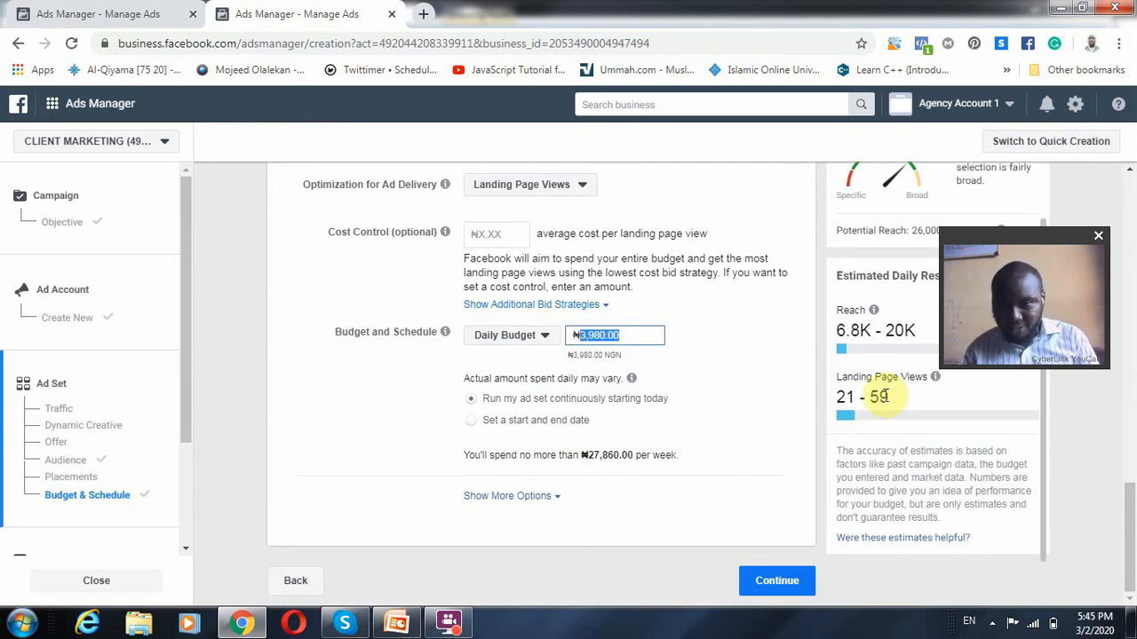
left_click_drag(886, 397, 829, 399)
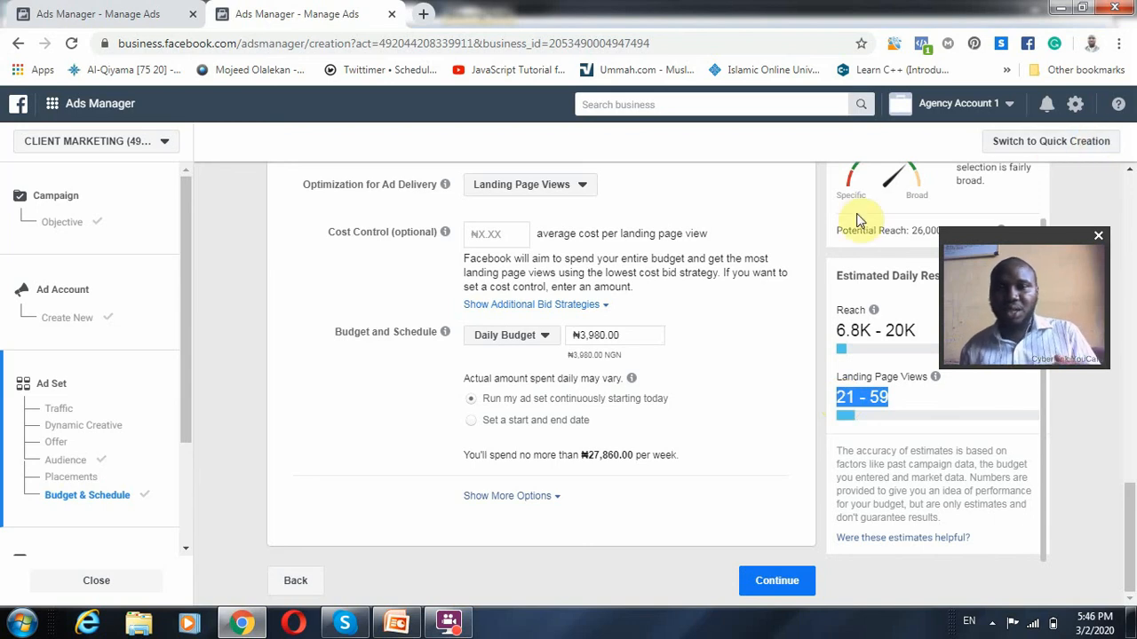
Change the ad set's traffic destination from Website to App
triple_click(615, 335)
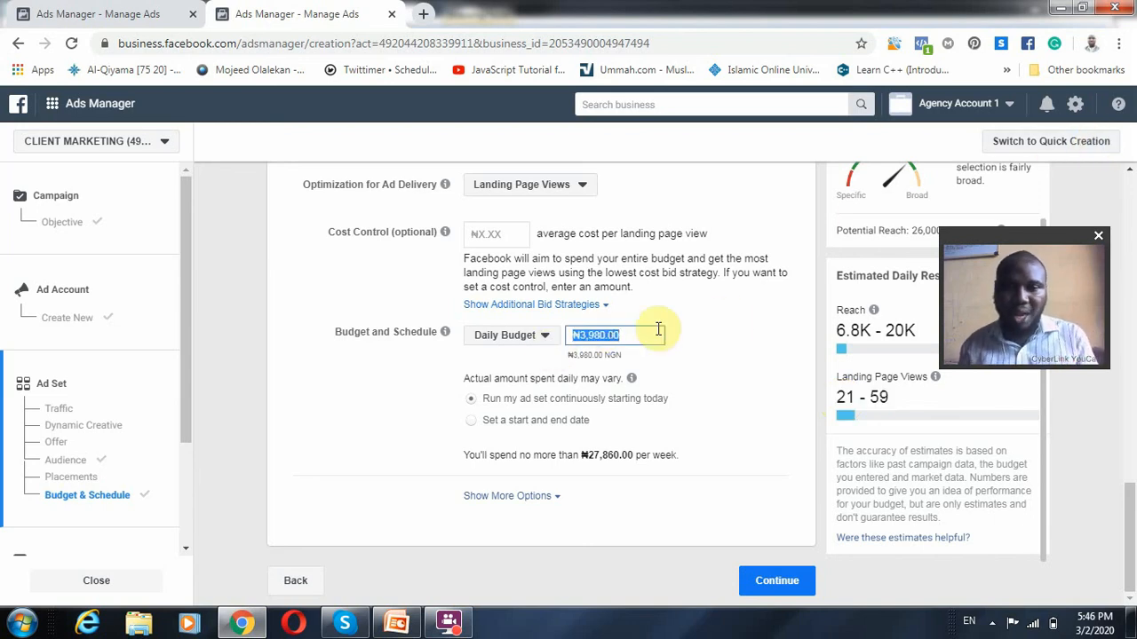
scroll(701, 337, "up", 3)
scroll(689, 355, "up", 3)
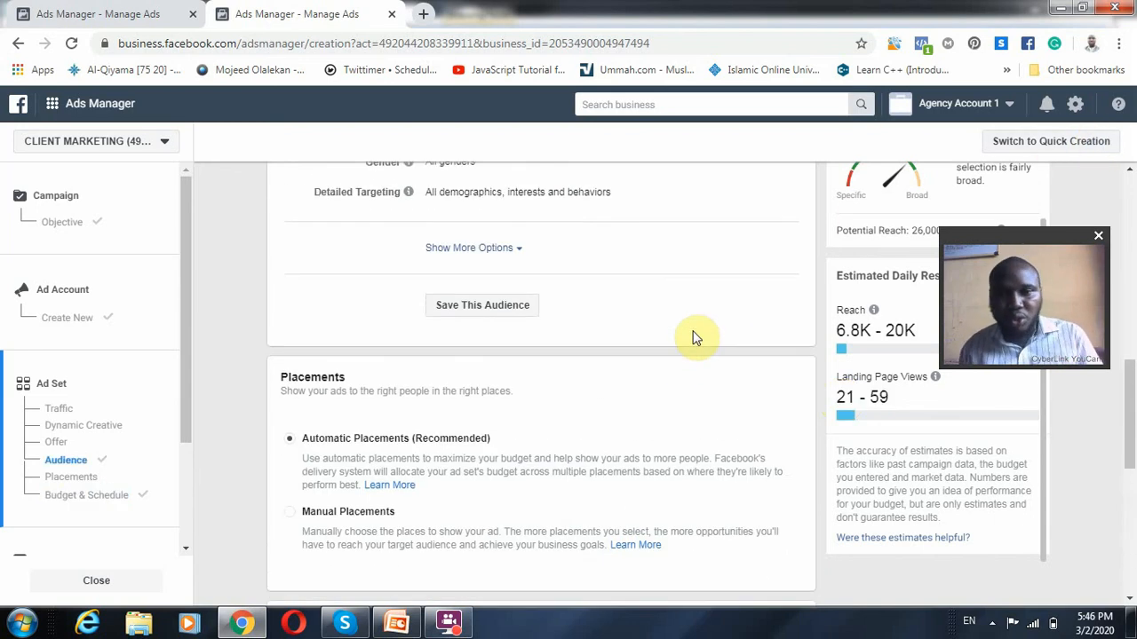
scroll(733, 386, "up", 6)
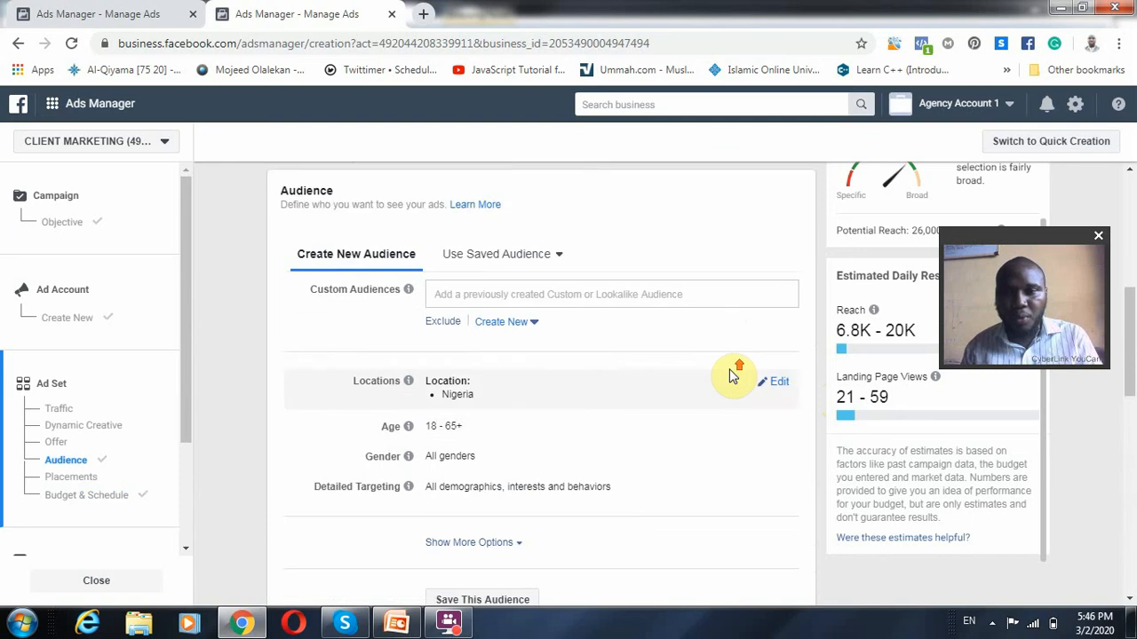
scroll(720, 285, "up", 2)
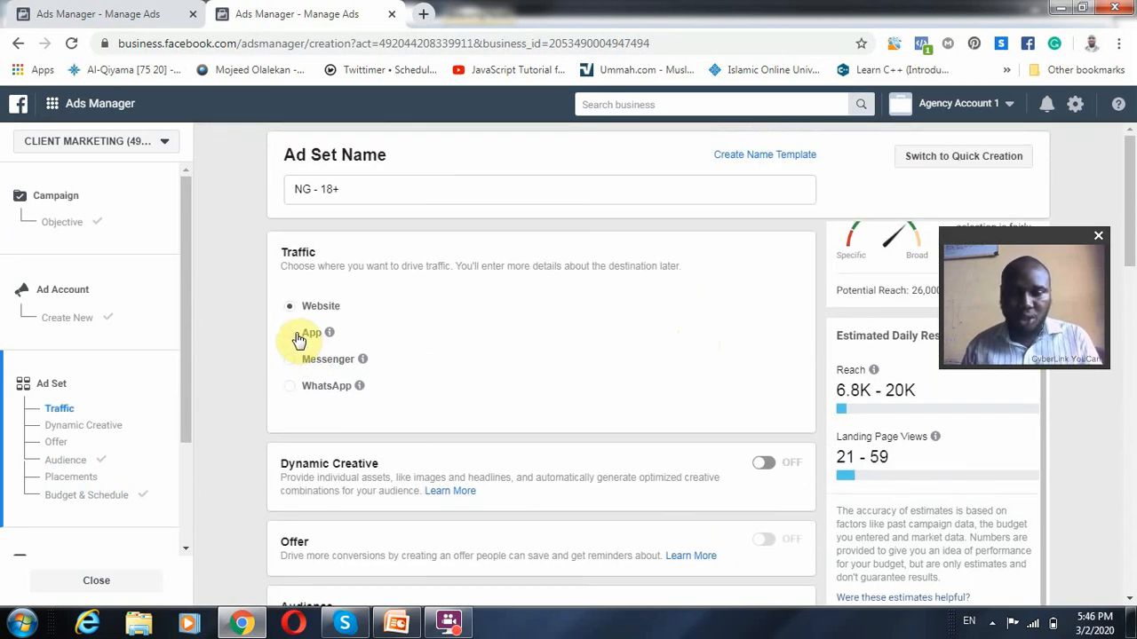
left_click(315, 339)
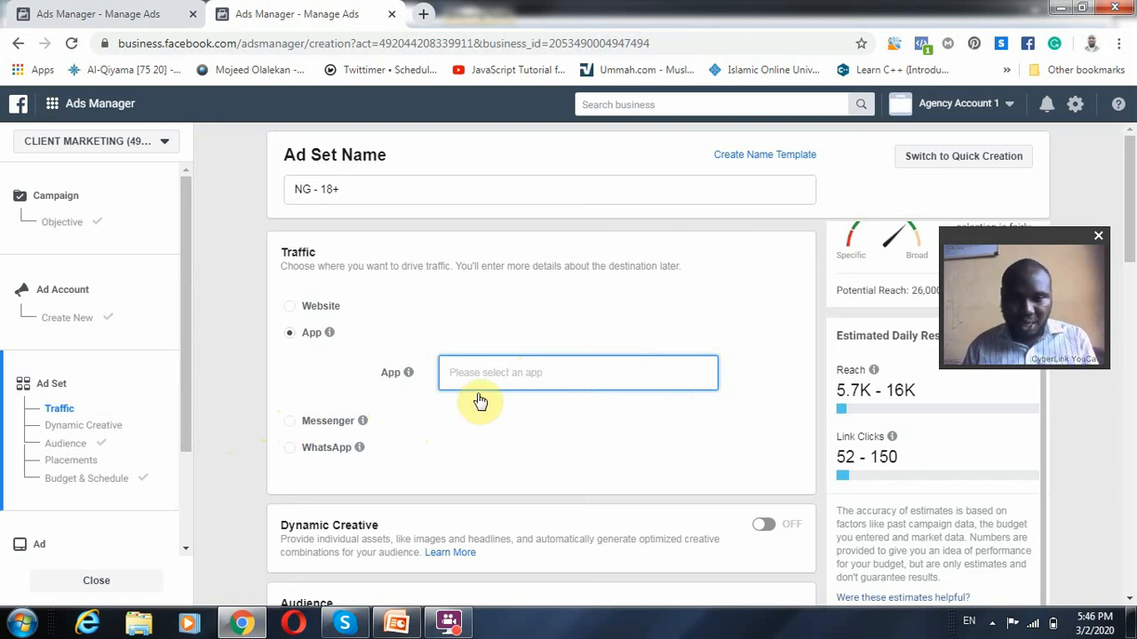
Set the ad set's traffic destination to Messenger and open the ad's setup section
left_click(288, 430)
mouse_move(359, 386)
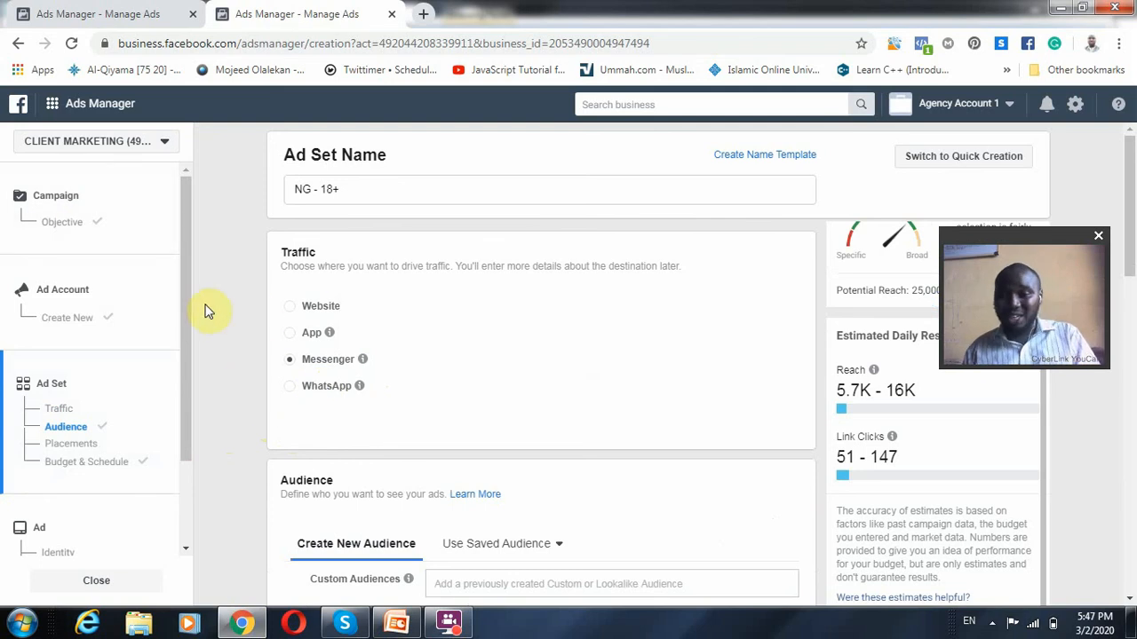
mouse_move(367, 332)
scroll(418, 515, "down", 12)
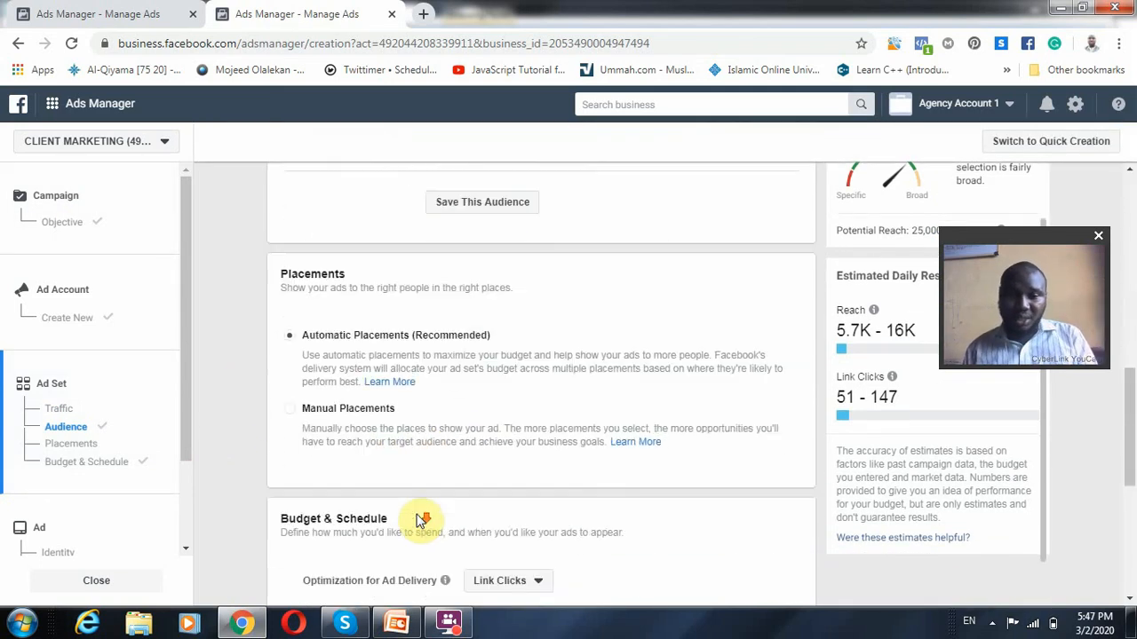
scroll(168, 502, "down", 2)
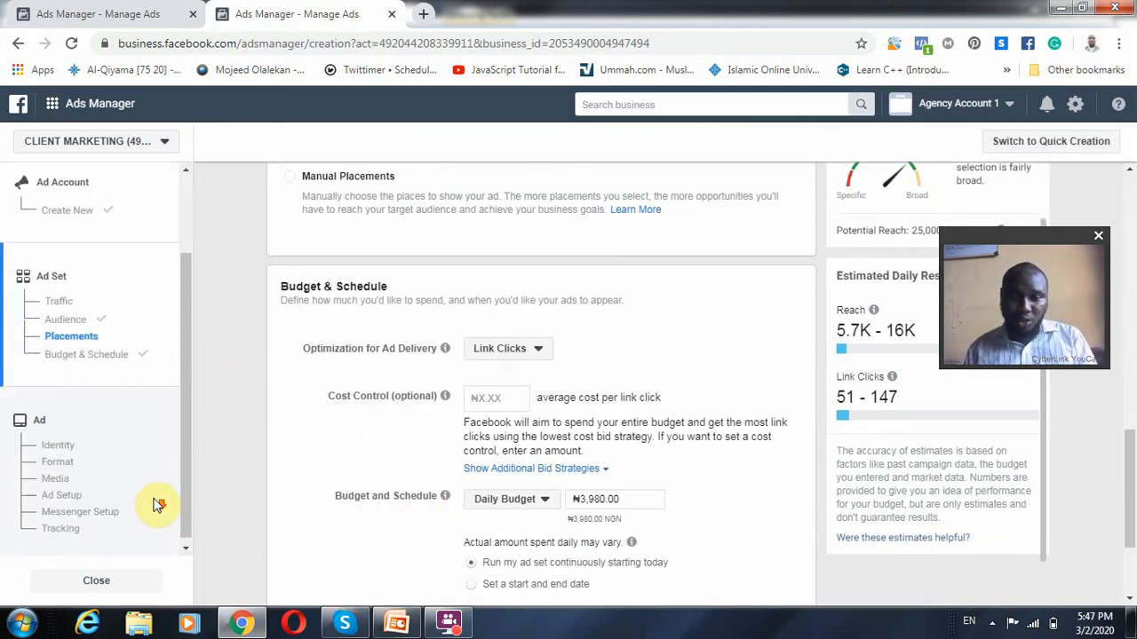
left_click(106, 493)
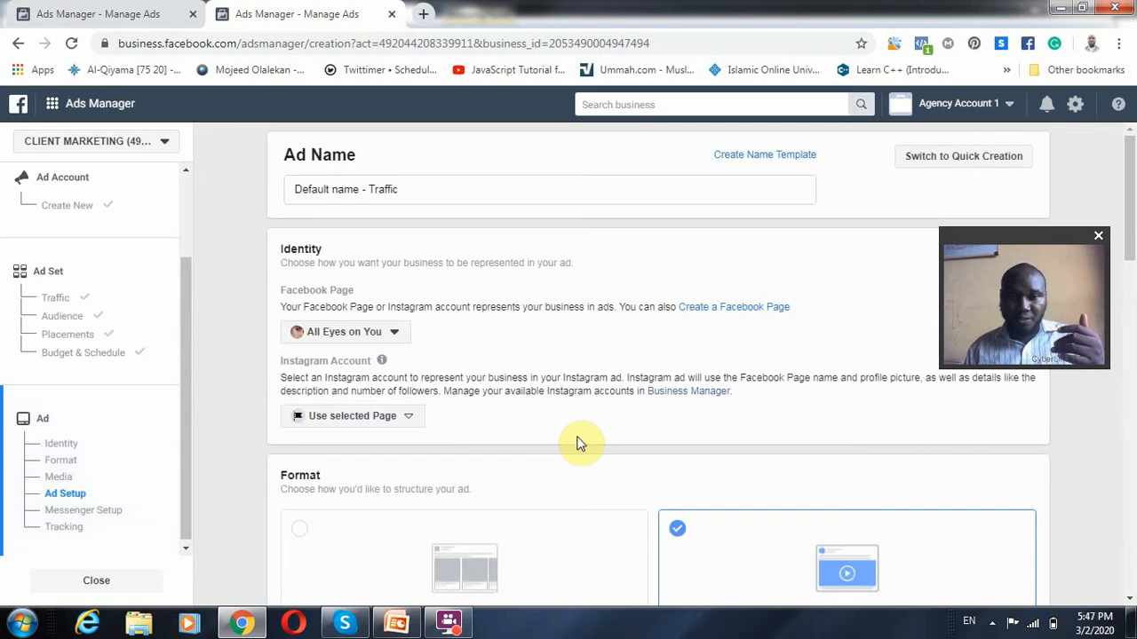
Choose Generate Leads as the new chat type in the ad's Messenger Setup
scroll(582, 441, "down", 4)
scroll(15, 492, "down", 4)
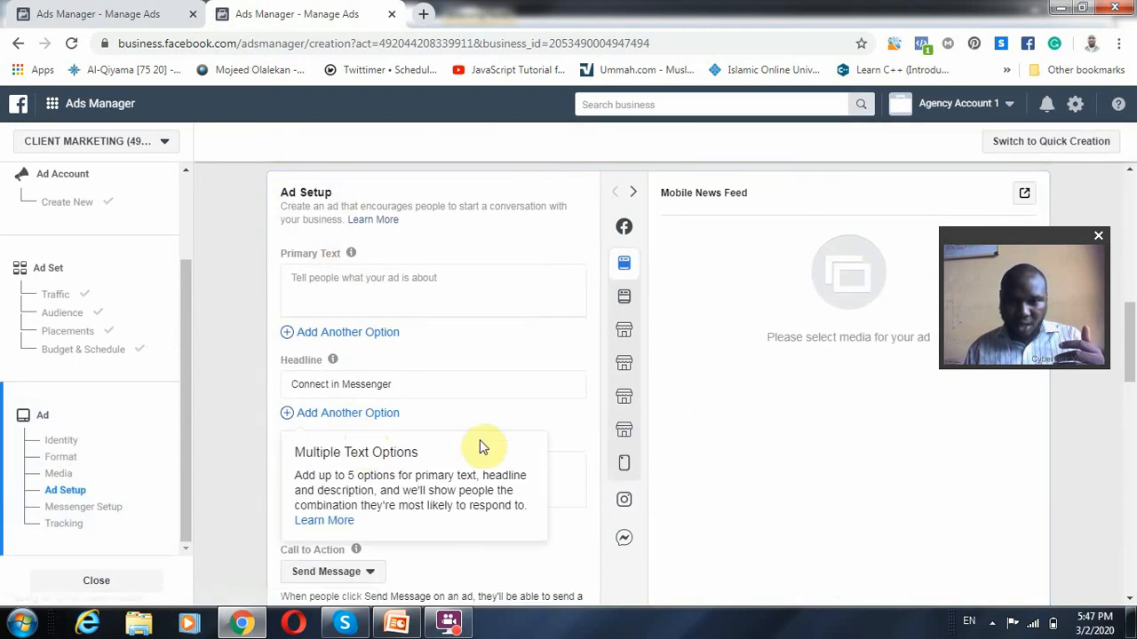
scroll(363, 436, "down", 3)
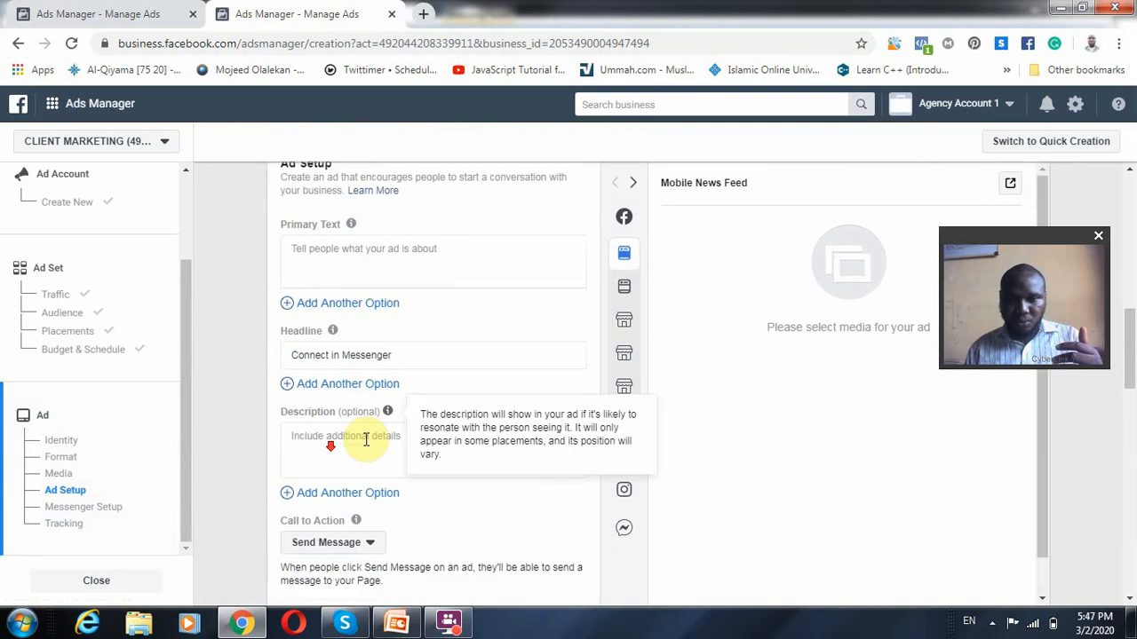
scroll(437, 427, "down", 2)
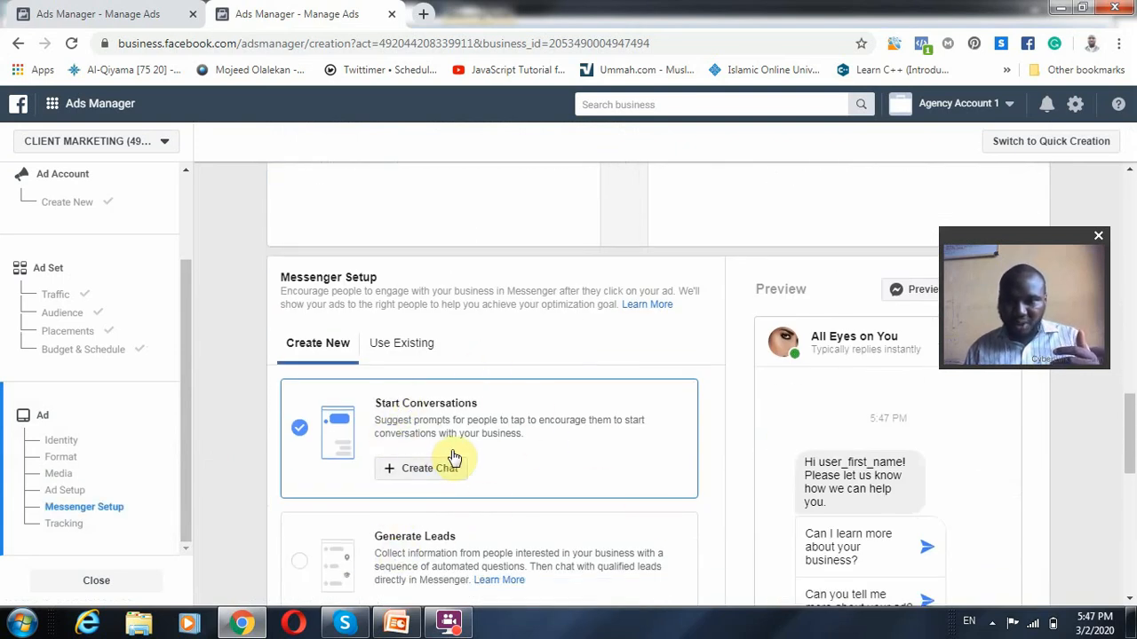
scroll(716, 458, "down", 2)
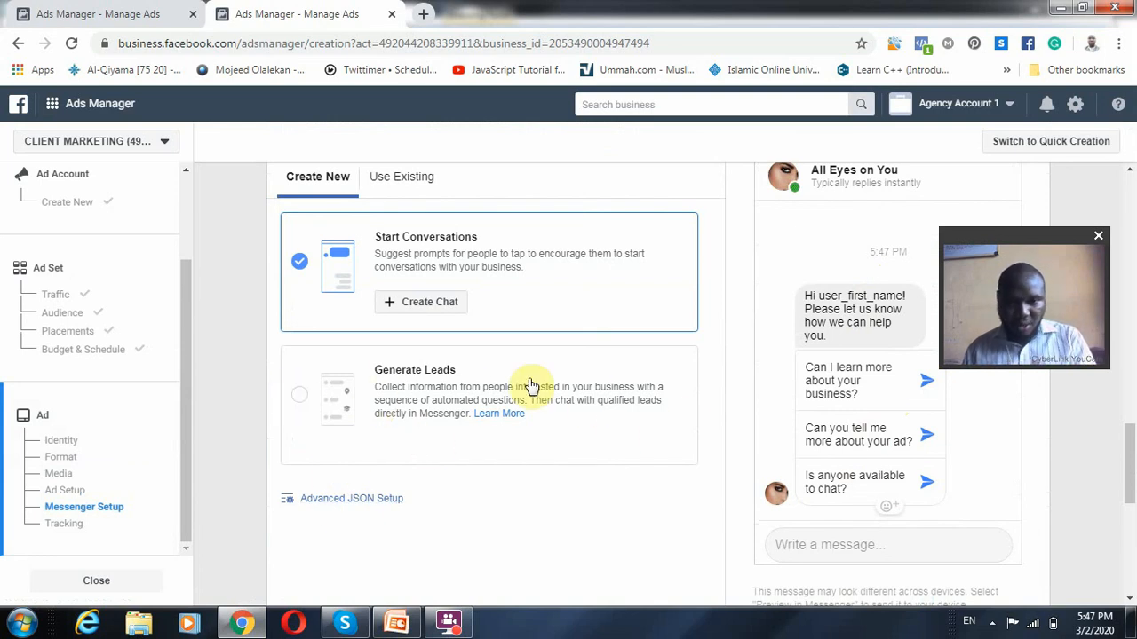
left_click(490, 396)
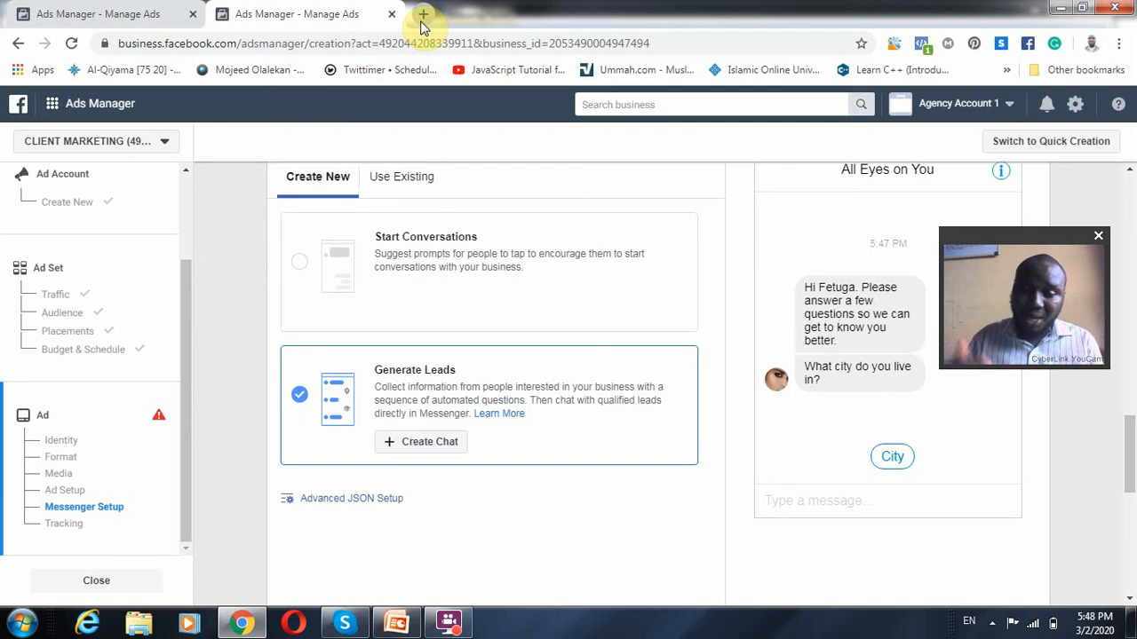
Review the ad's format, media, ad text, Messenger Setup and conversion tracking options, including the App Events explanation
scroll(267, 378, "up", 1)
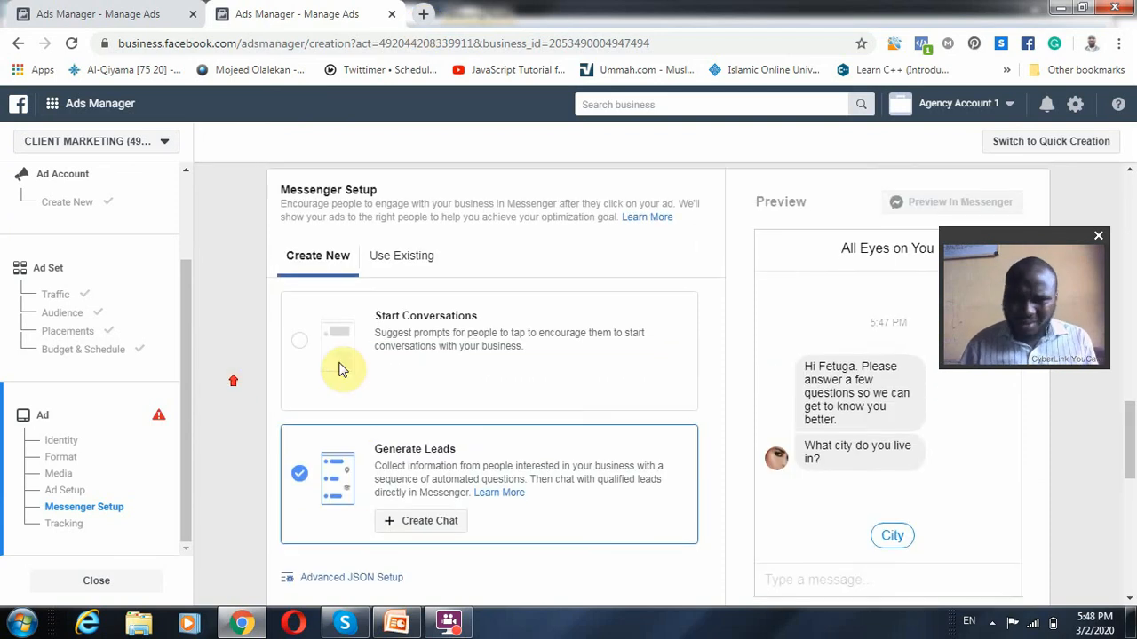
scroll(751, 436, "up", 2)
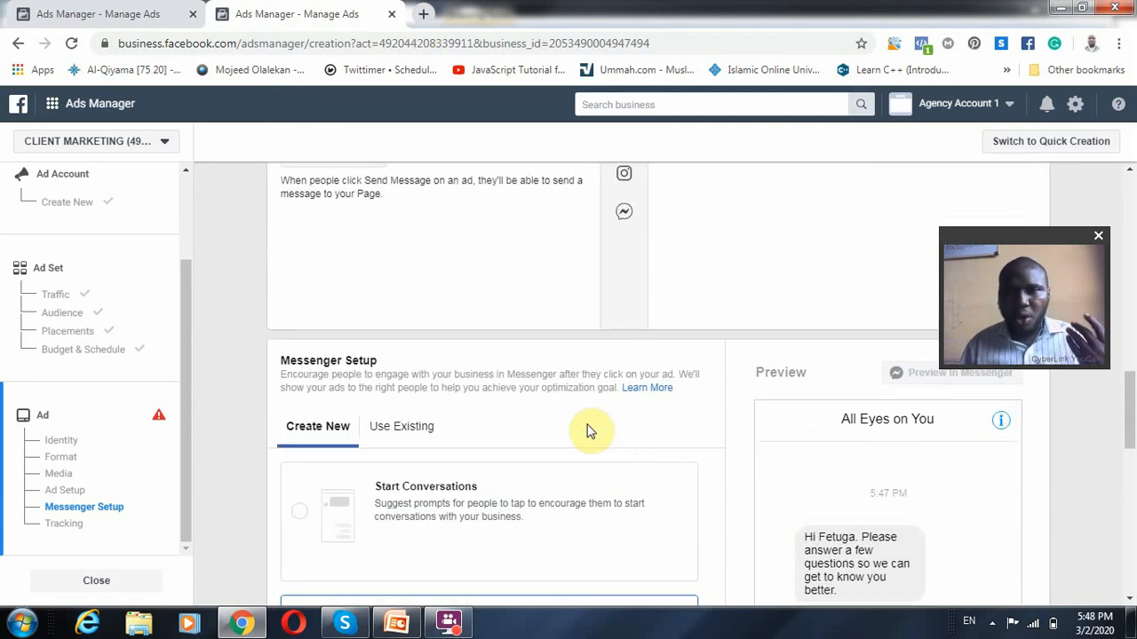
scroll(573, 444, "up", 7)
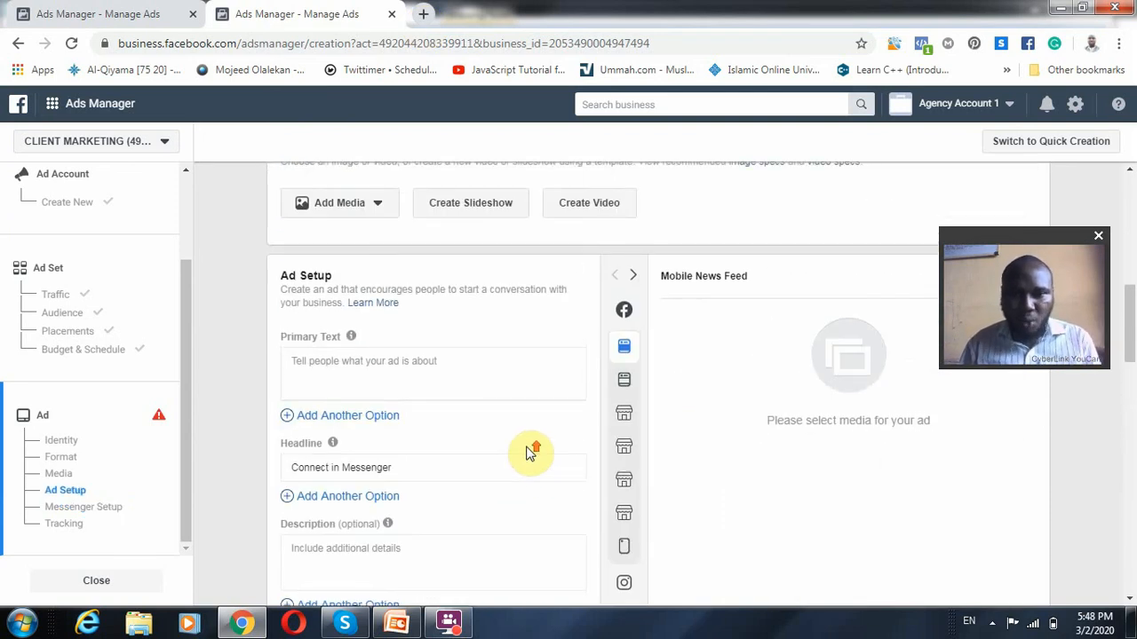
scroll(527, 446, "up", 5)
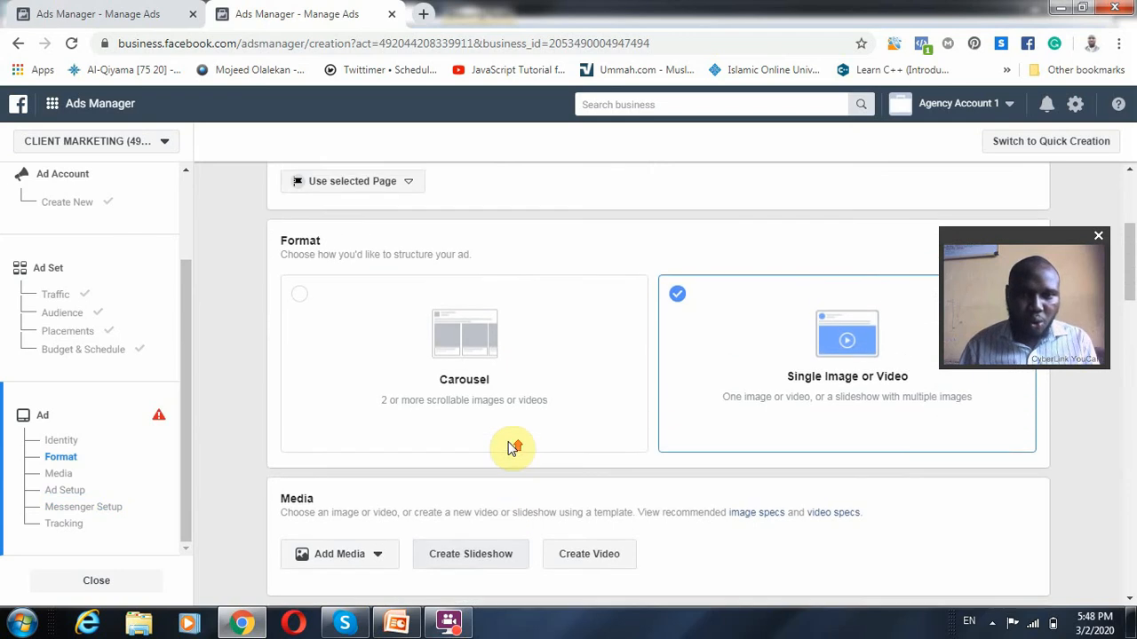
scroll(555, 522, "down", 12)
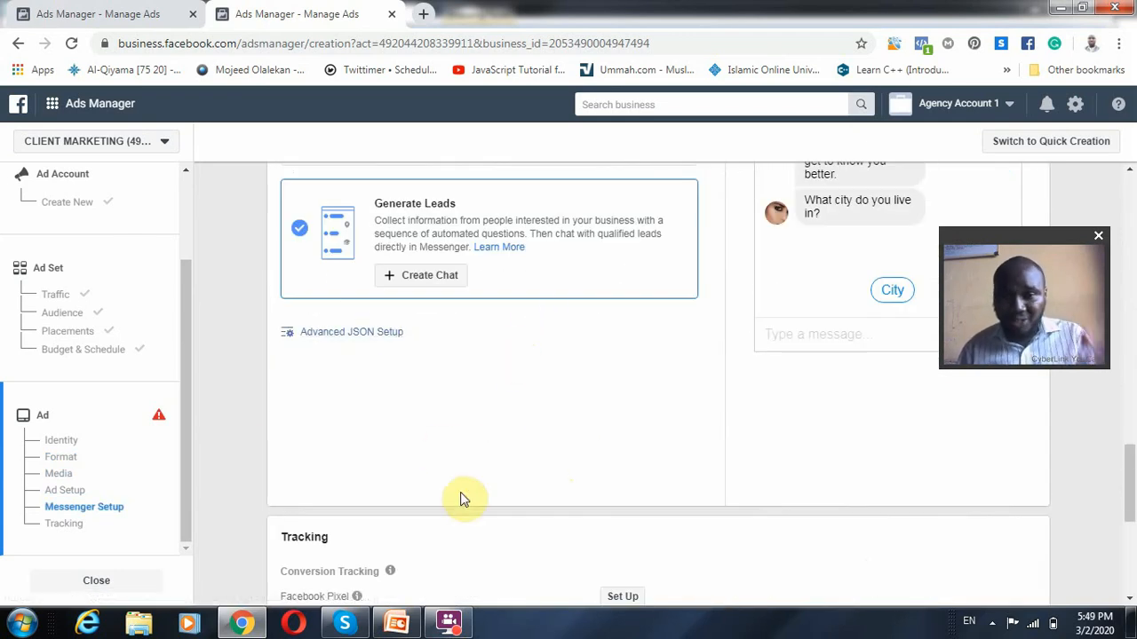
scroll(467, 499, "down", 2)
scroll(520, 507, "down", 2)
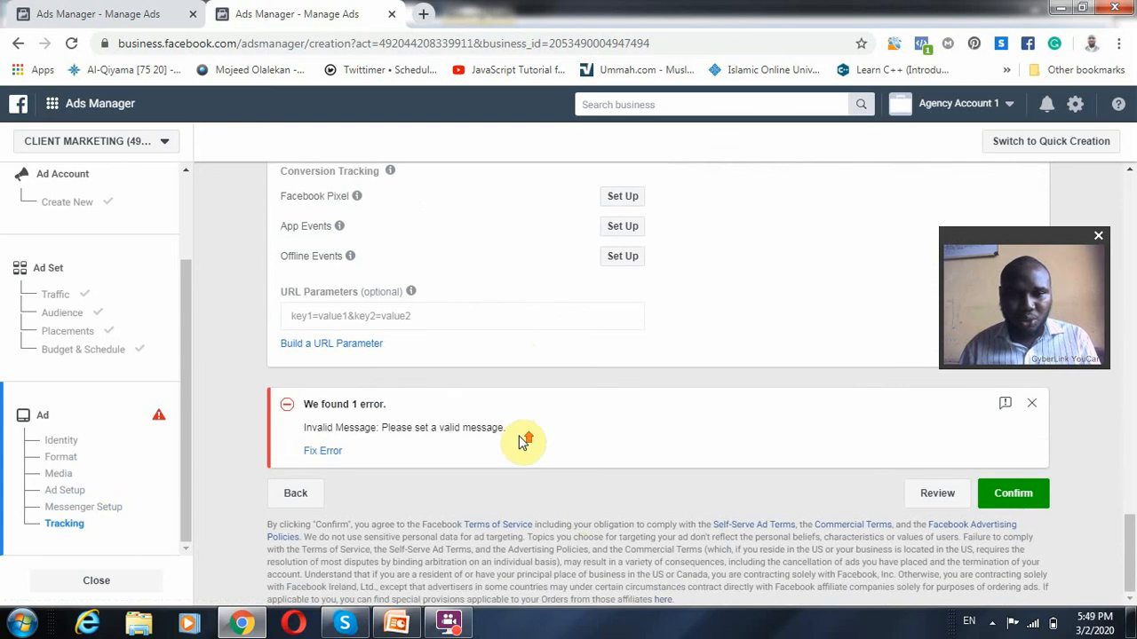
scroll(479, 373, "up", 1)
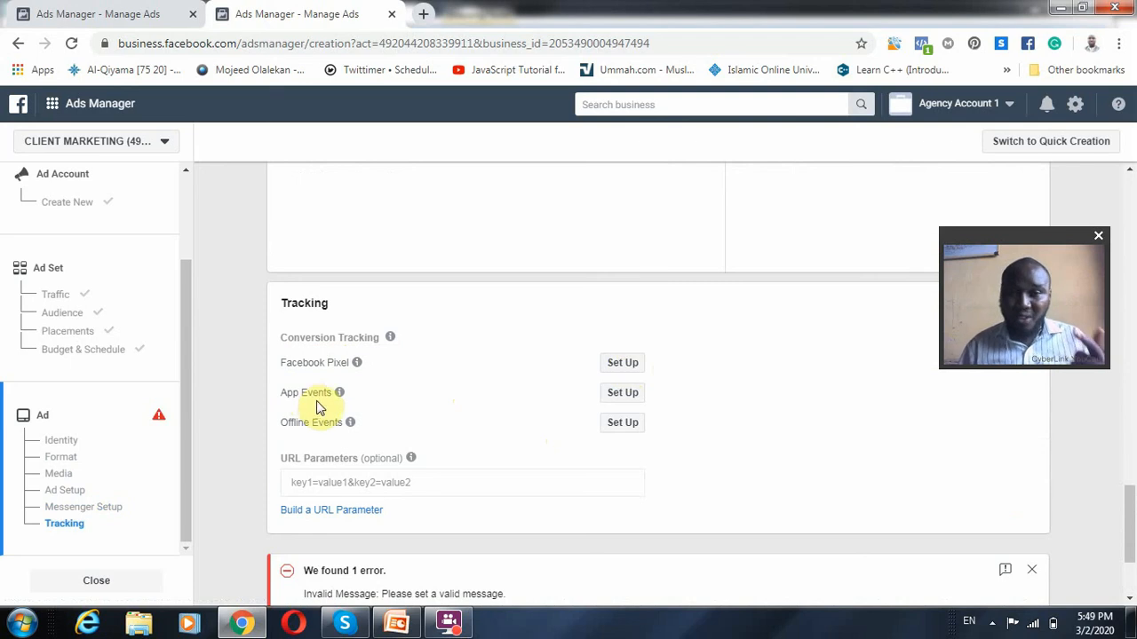
mouse_move(339, 392)
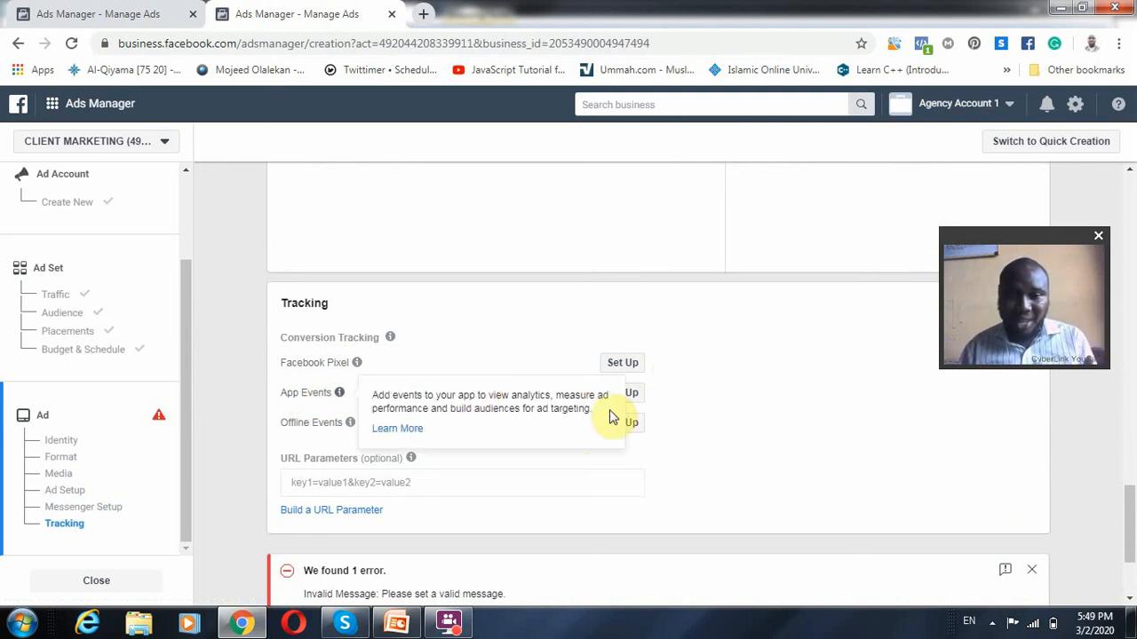
scroll(621, 478, "down", 2)
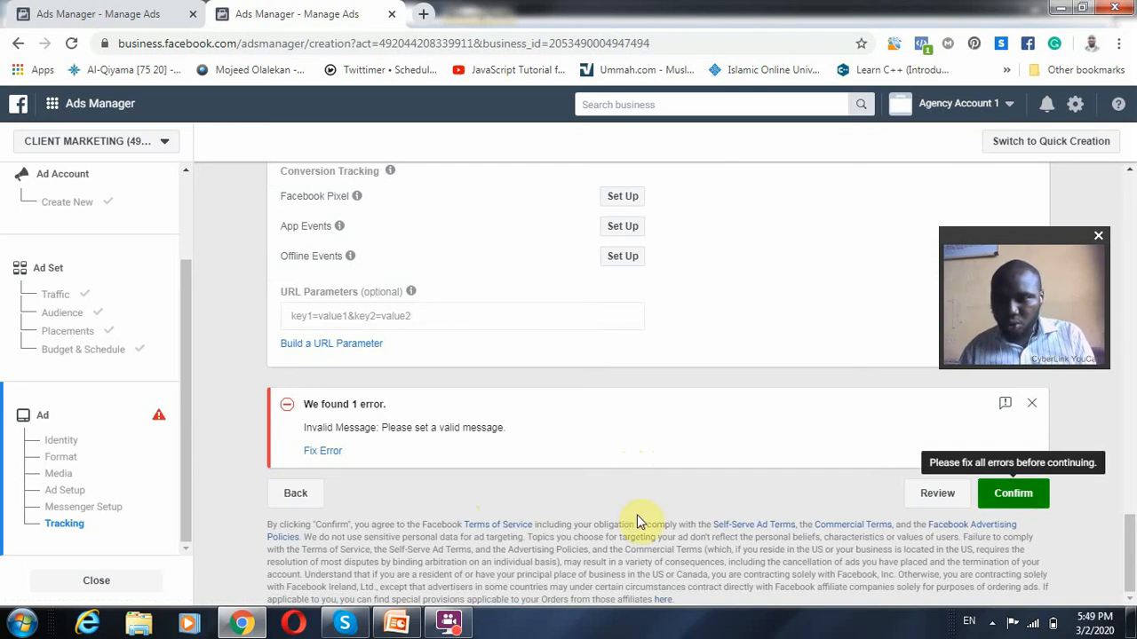
Return from the ad level to the campaign's objective selection
scroll(497, 391, "up", 20)
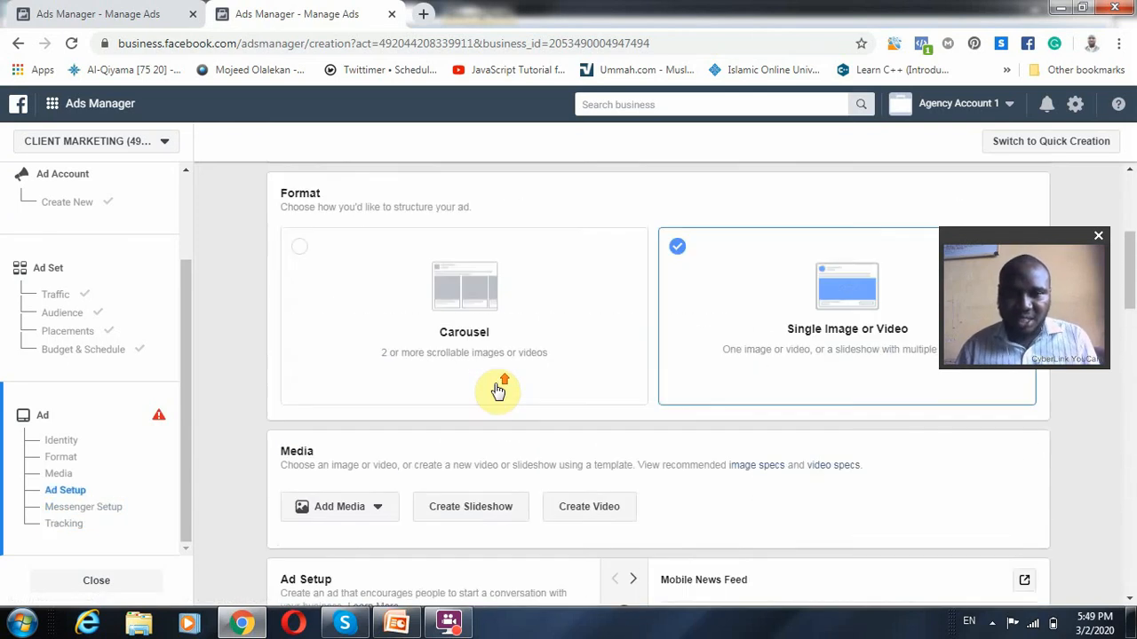
scroll(498, 409, "up", 2)
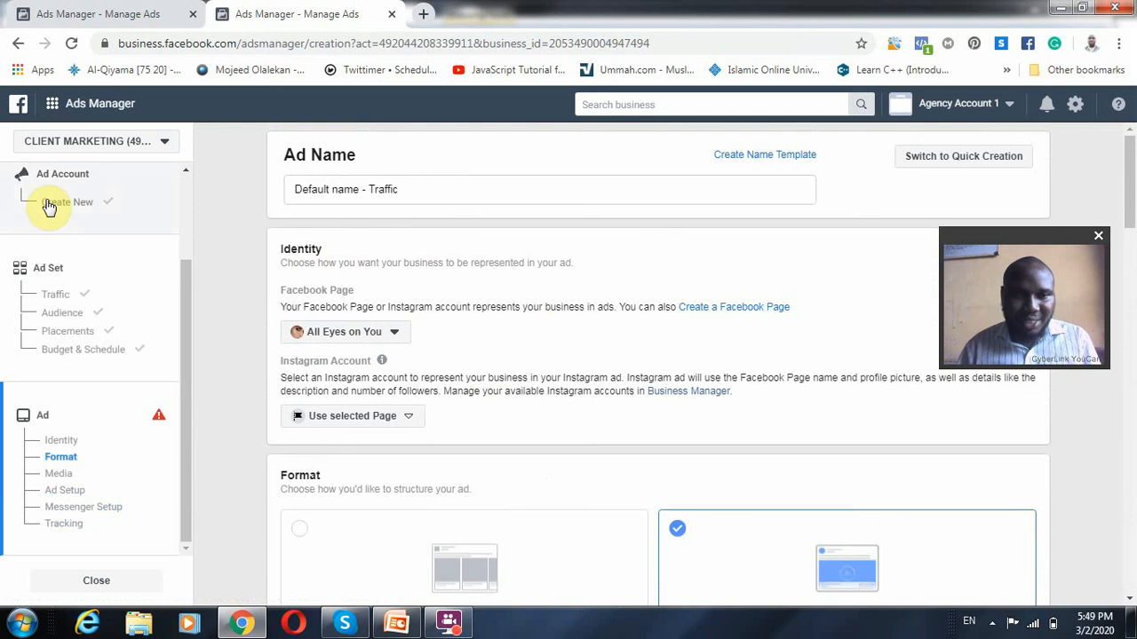
scroll(44, 221, "up", 2)
left_click(59, 222)
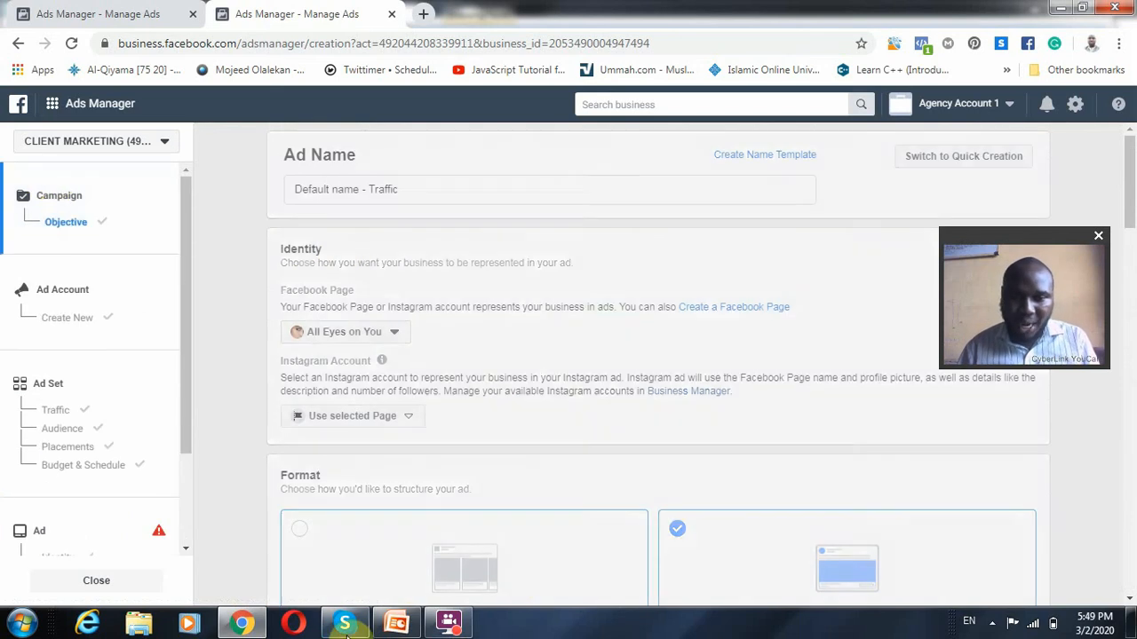
Switch to the PowerPoint presentation and highlight "Sales Conversion" on the Objectives slide
left_click(397, 622)
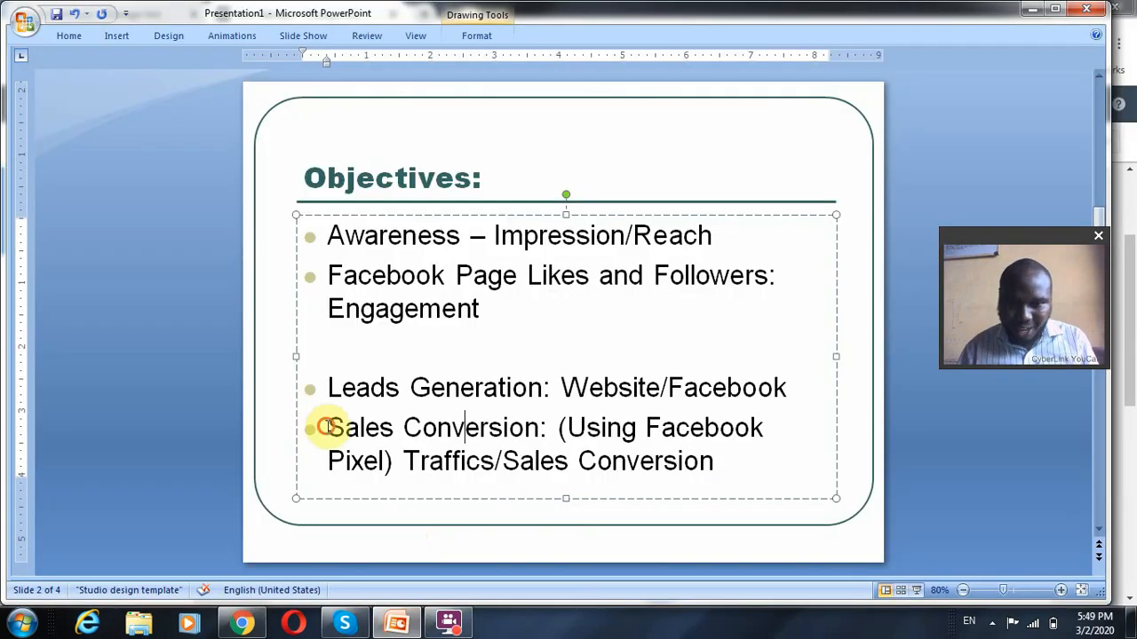
left_click_drag(324, 429, 537, 429)
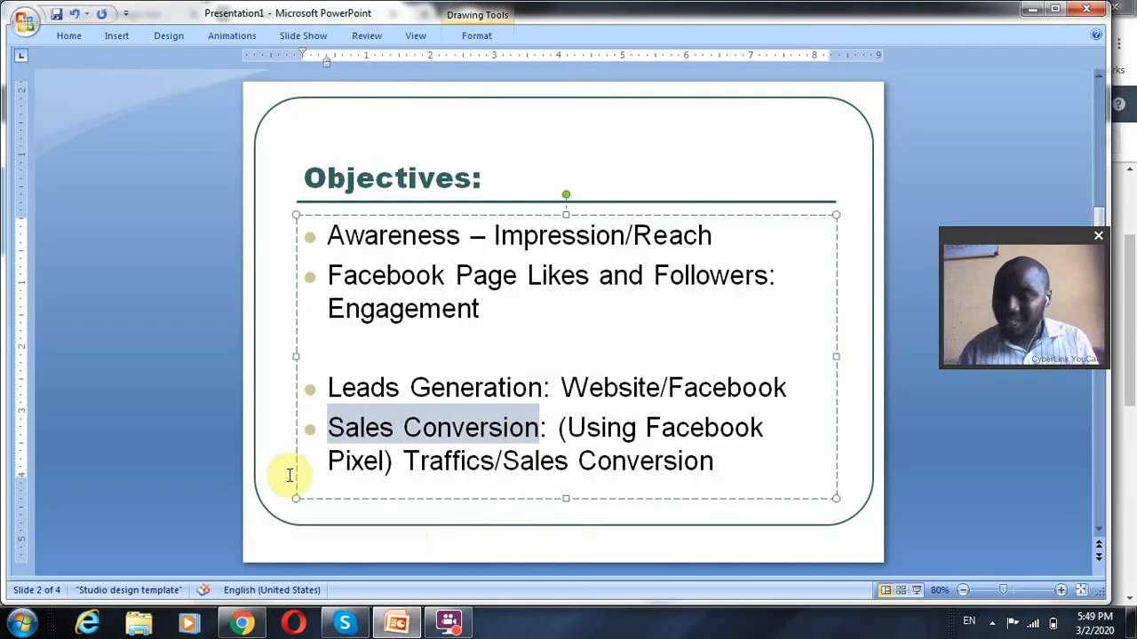
Switch back to Ads Manager in Chrome, choose the Conversions objective and name the campaign "testing training"
left_click(241, 622)
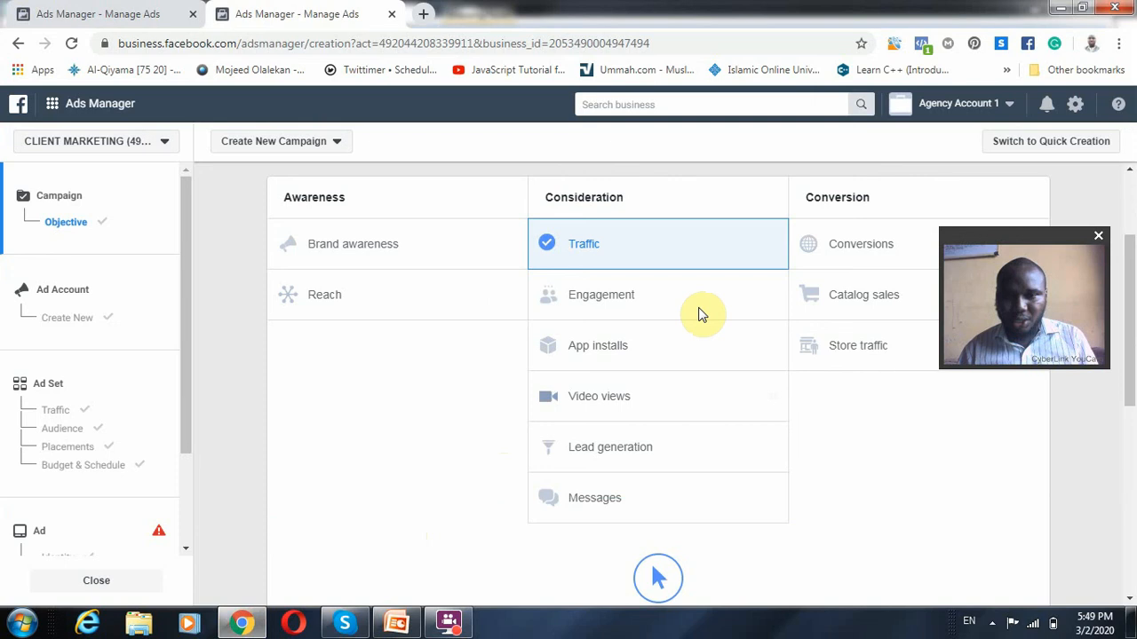
left_click(840, 253)
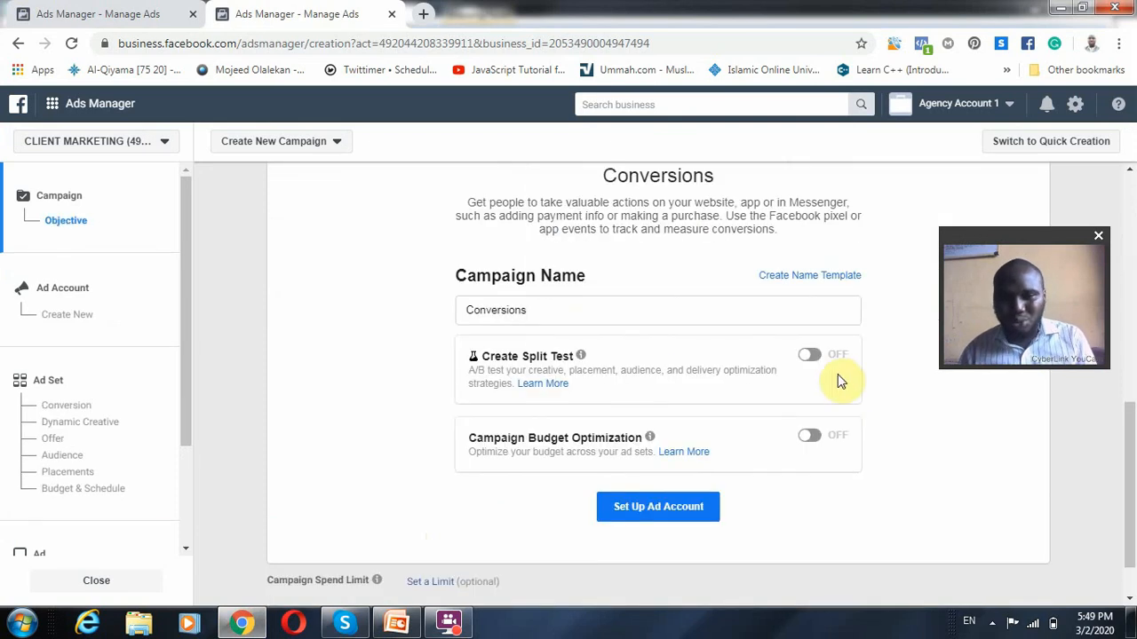
left_click_drag(630, 312, 263, 318)
type("testing training")
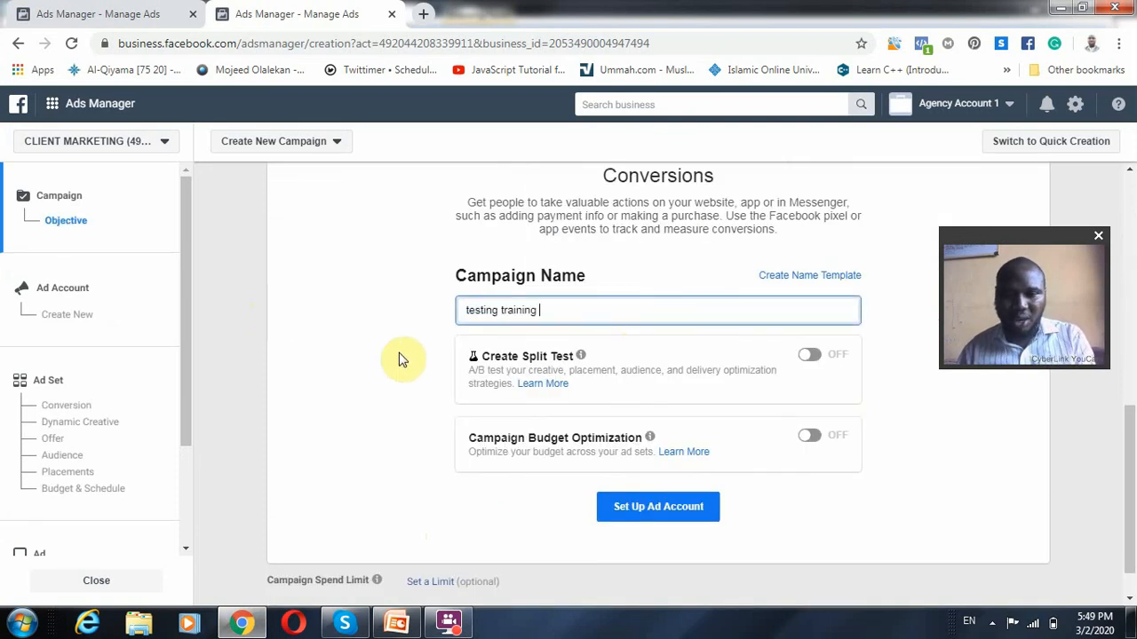
Open the conversion campaign's ad set and examine its website pixel, Dynamic Creative, Offer and Audience sections
left_click(55, 444)
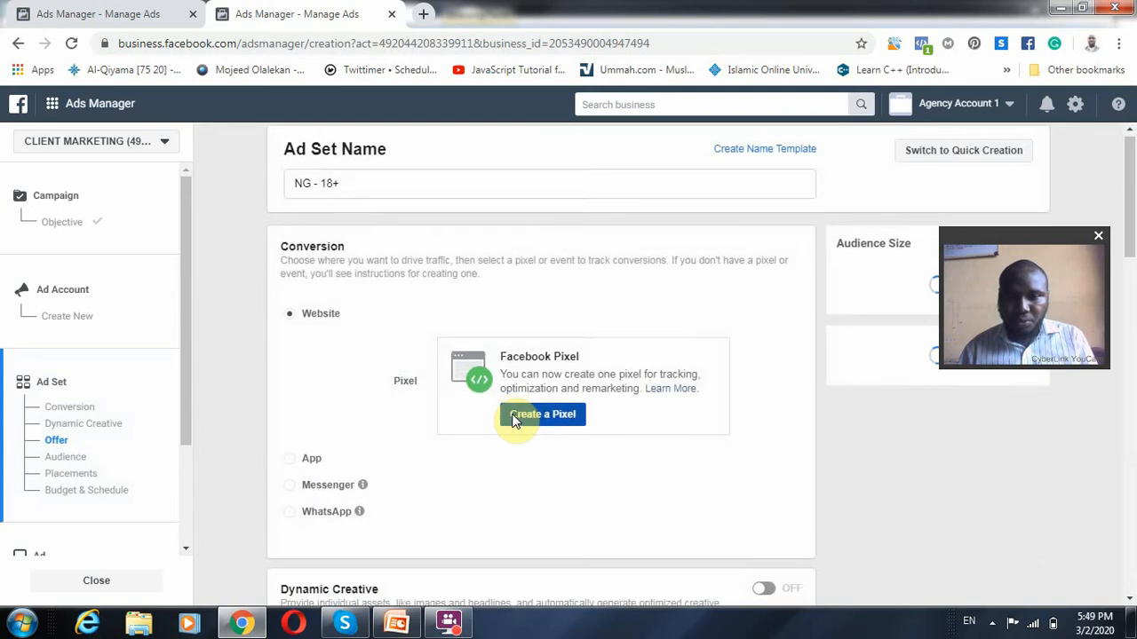
scroll(506, 351, "up", 6)
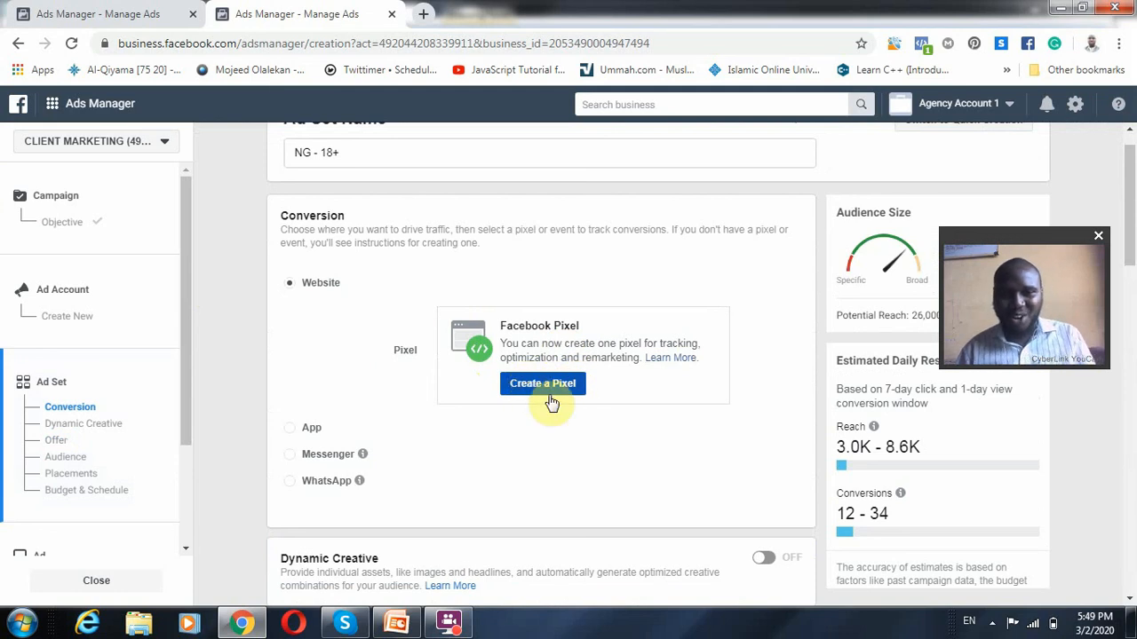
scroll(287, 337, "up", 1)
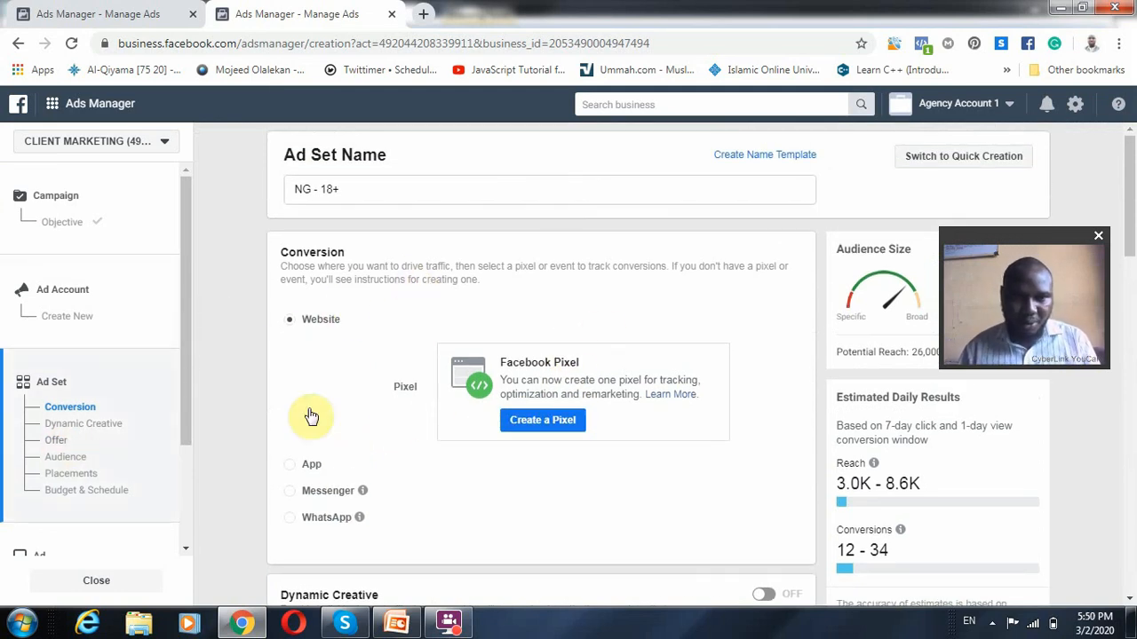
left_click(565, 422)
scroll(423, 406, "down", 5)
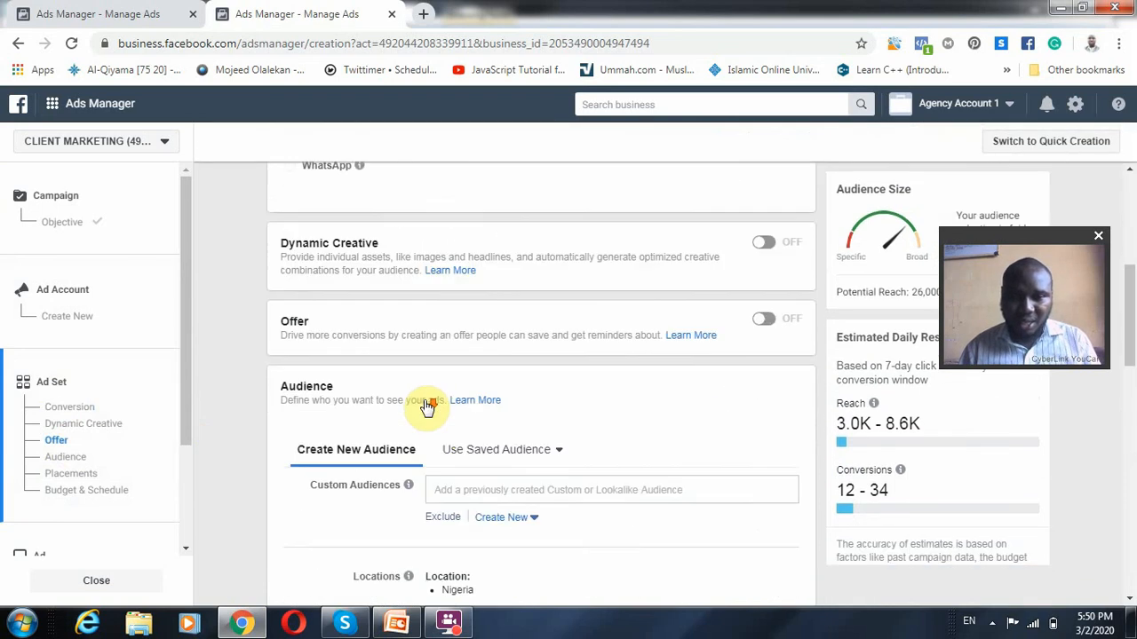
Examine the conversion ad set's audience targeting, placements, and budget and schedule settings
scroll(592, 417, "down", 6)
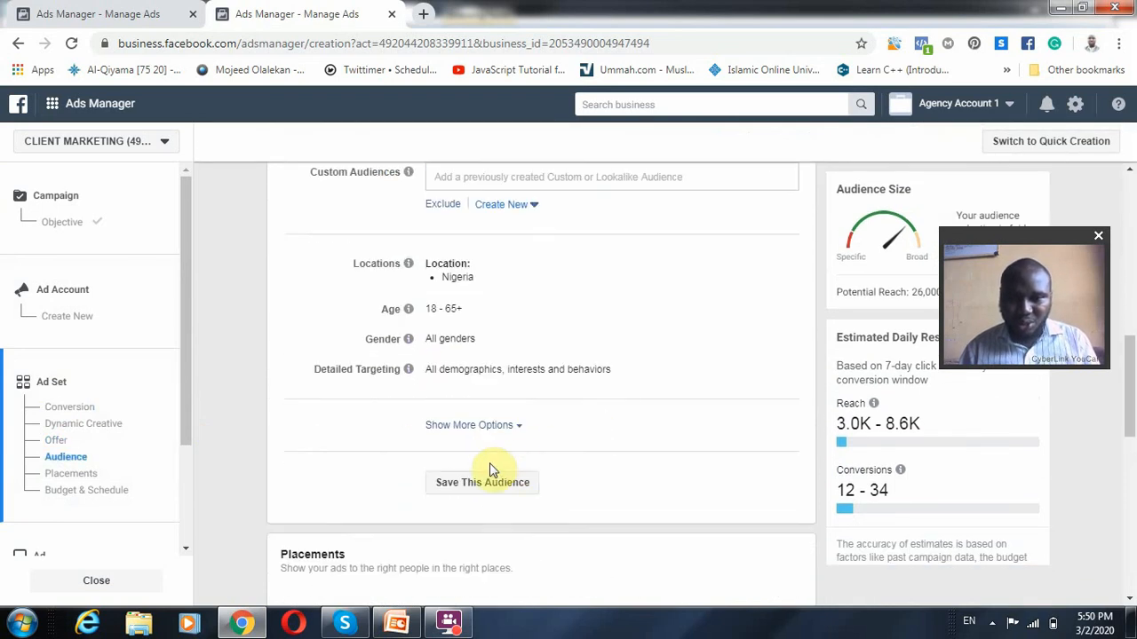
left_click(420, 439)
scroll(420, 440, "down", 5)
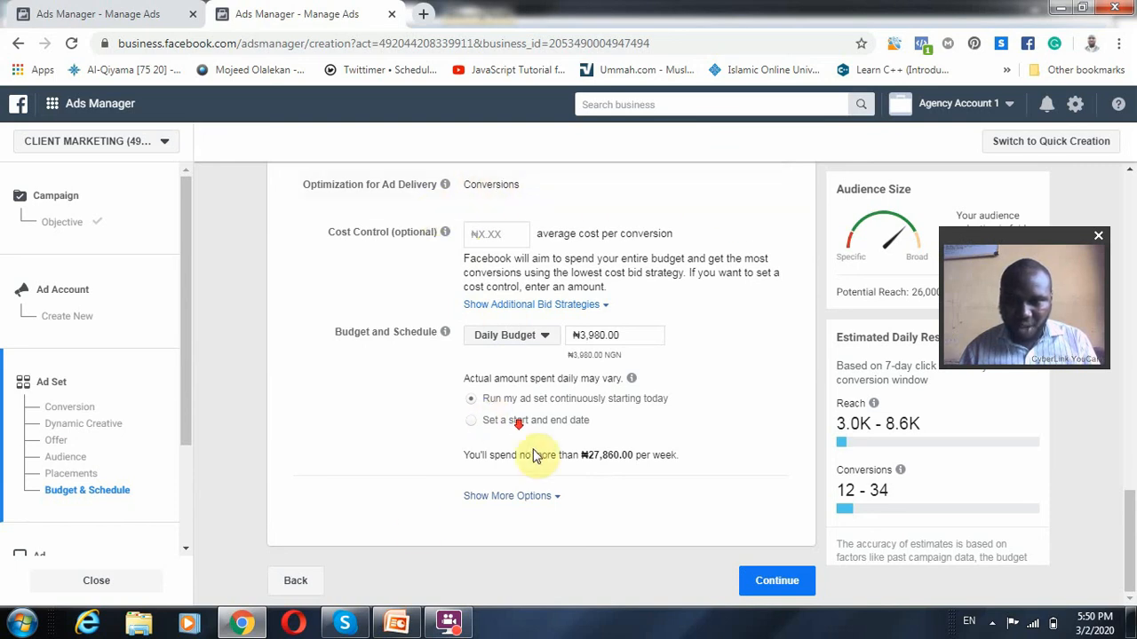
Open the ad level's Format section and examine the format, media, text and links, tracking and identity settings
scroll(58, 561, "down", 3)
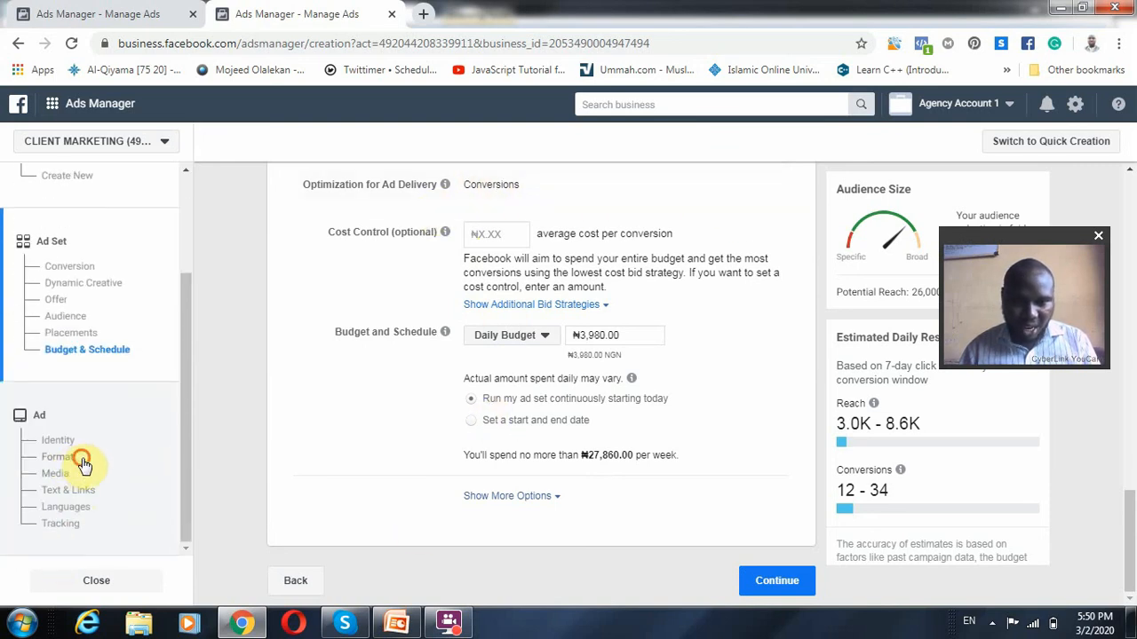
left_click(76, 464)
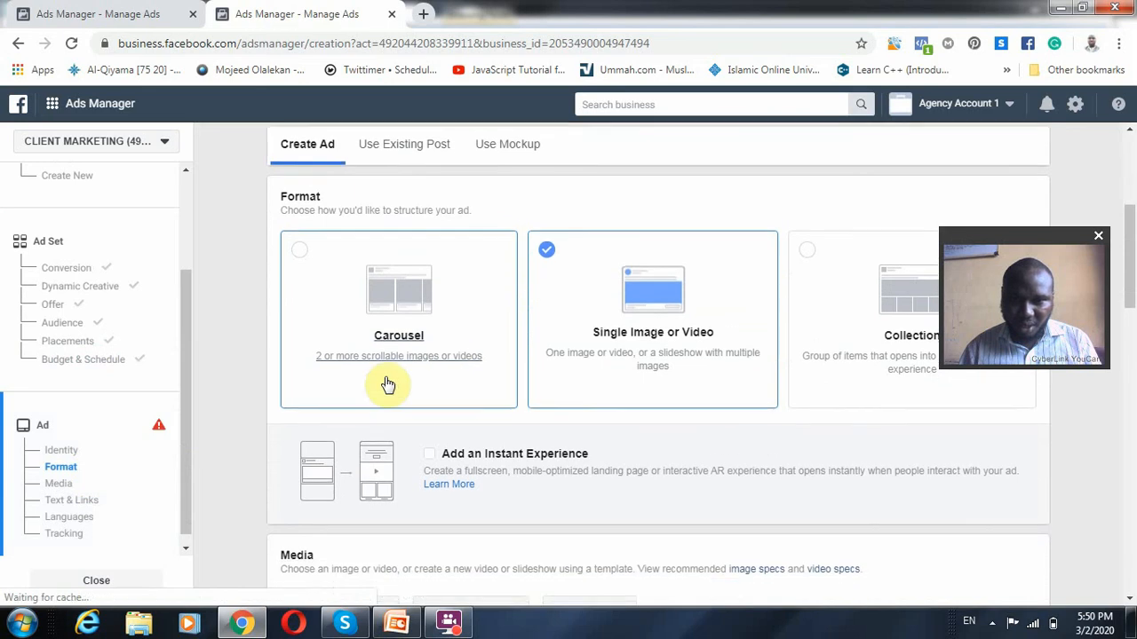
scroll(337, 381, "down", 3)
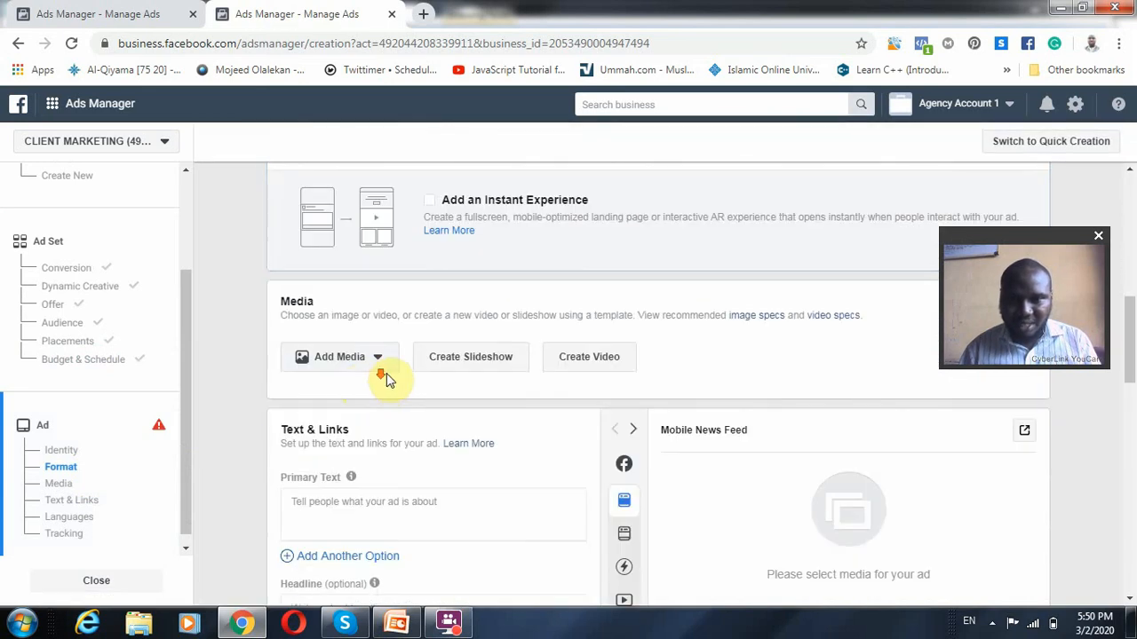
scroll(386, 377, "down", 7)
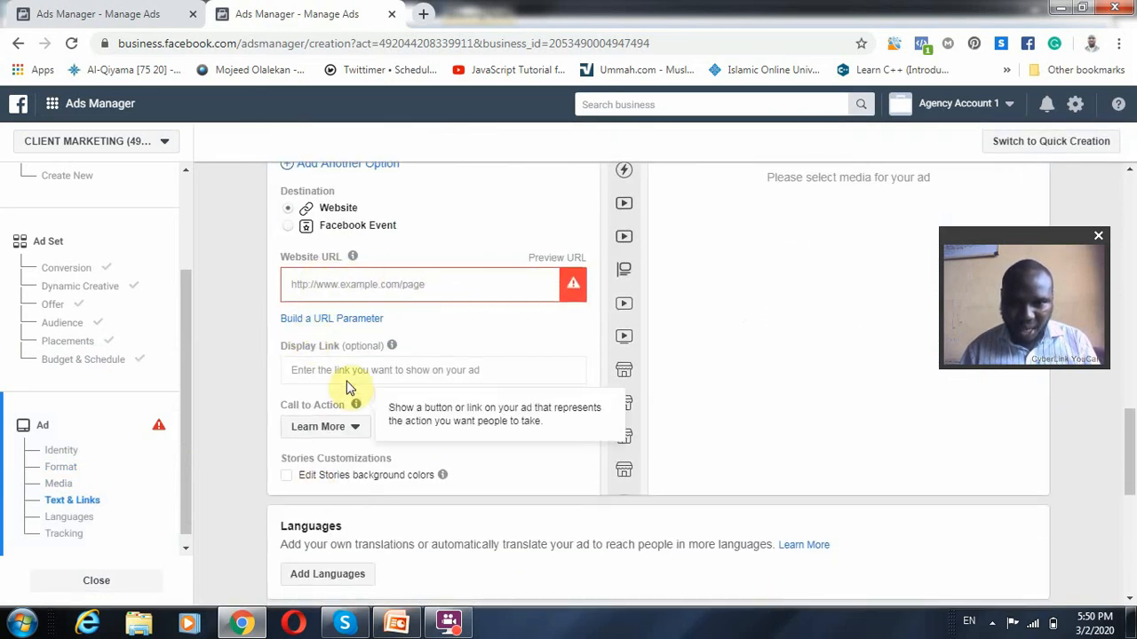
scroll(362, 556, "down", 5)
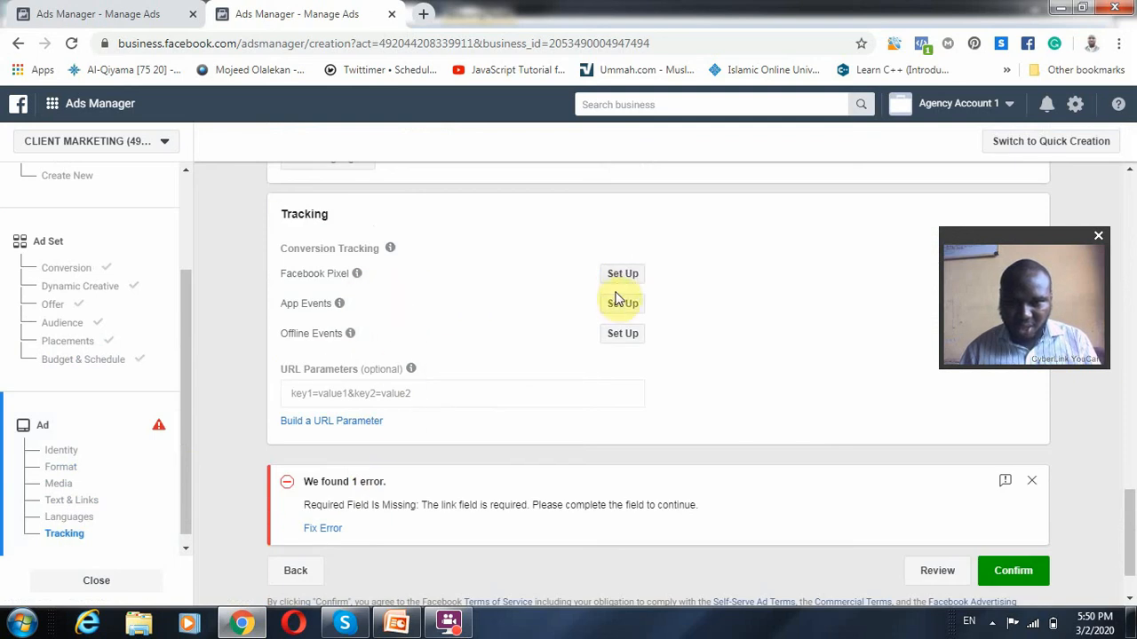
scroll(449, 518, "up", 8)
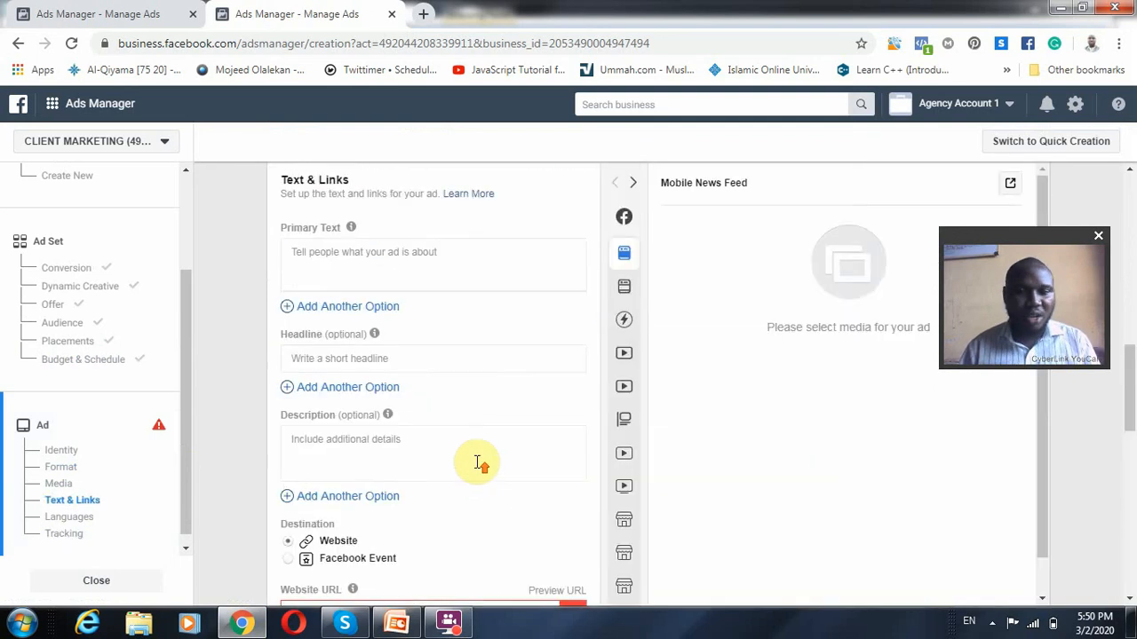
scroll(480, 462, "up", 8)
scroll(488, 455, "up", 1)
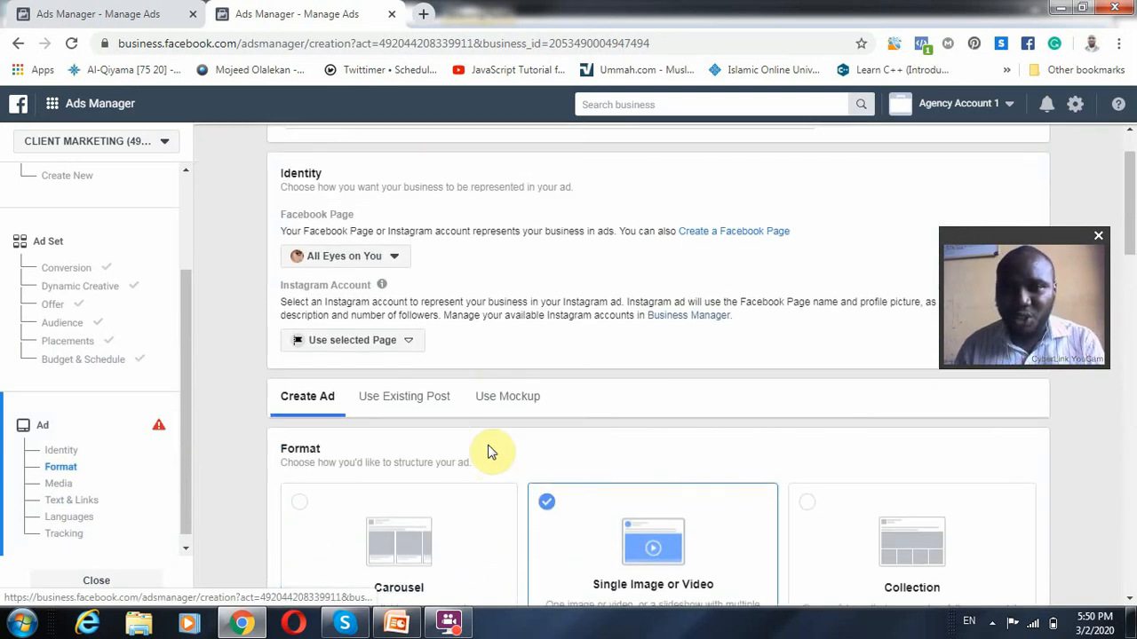
scroll(490, 453, "up", 1)
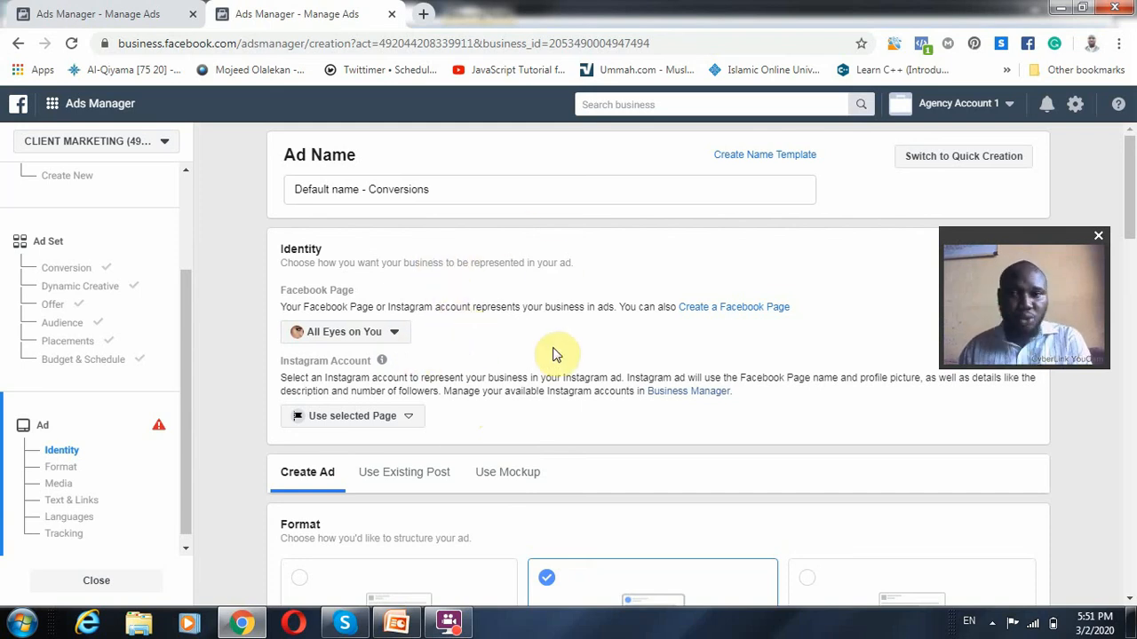
scroll(567, 360, "down", 2)
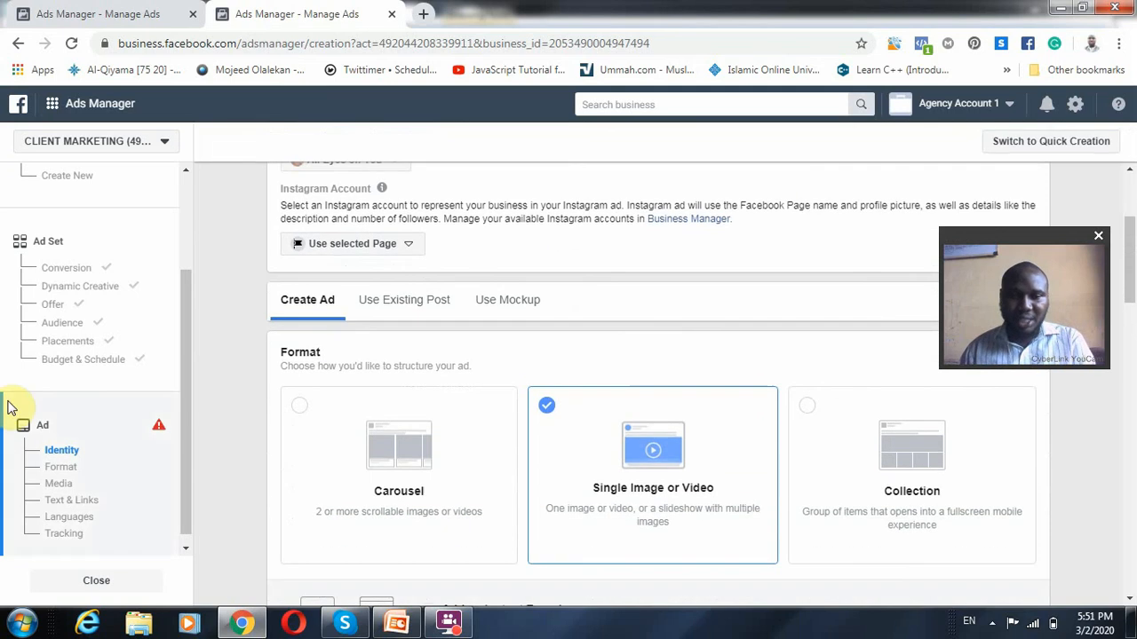
Return to the ad set's Offer section and review the conversion destinations, audience, placements, and budget and schedule
scroll(78, 345, "up", 2)
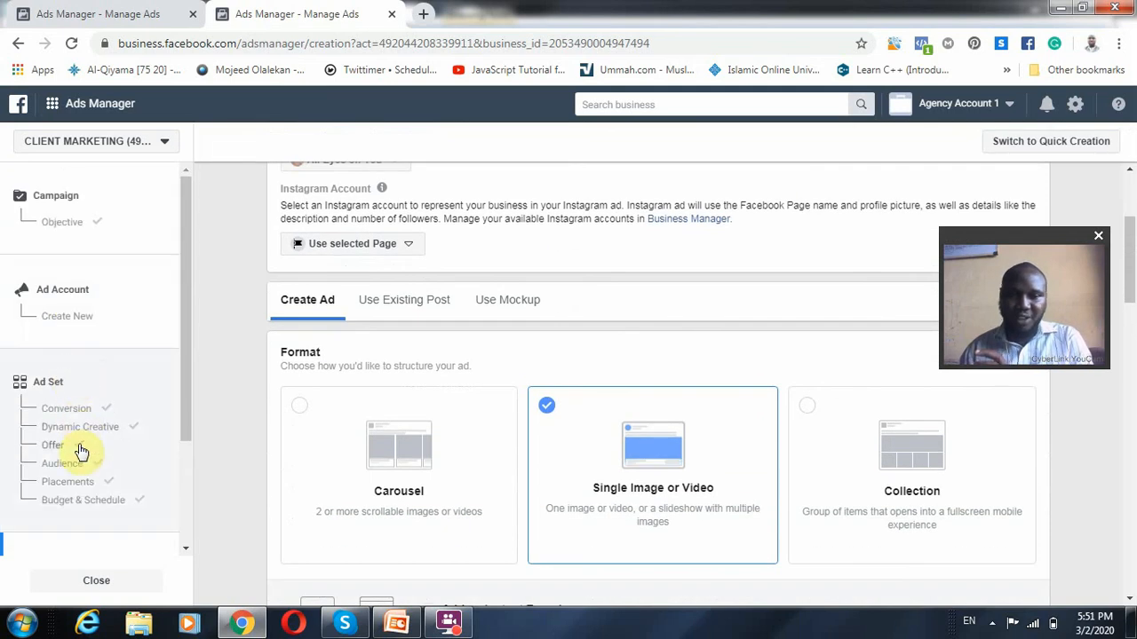
left_click(133, 447)
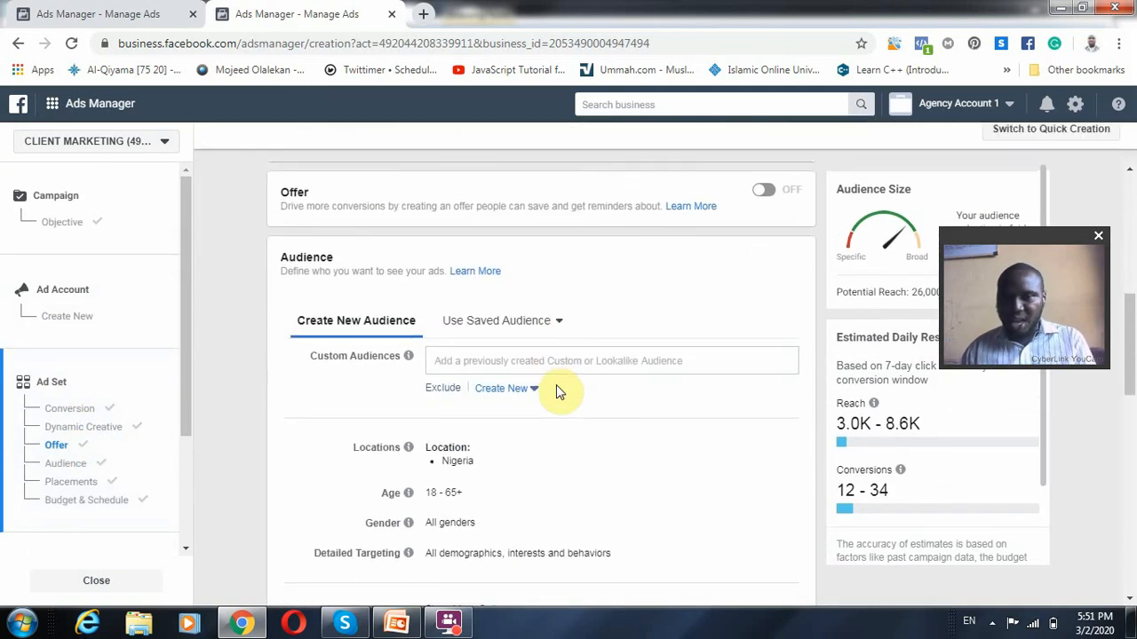
scroll(556, 385, "up", 3)
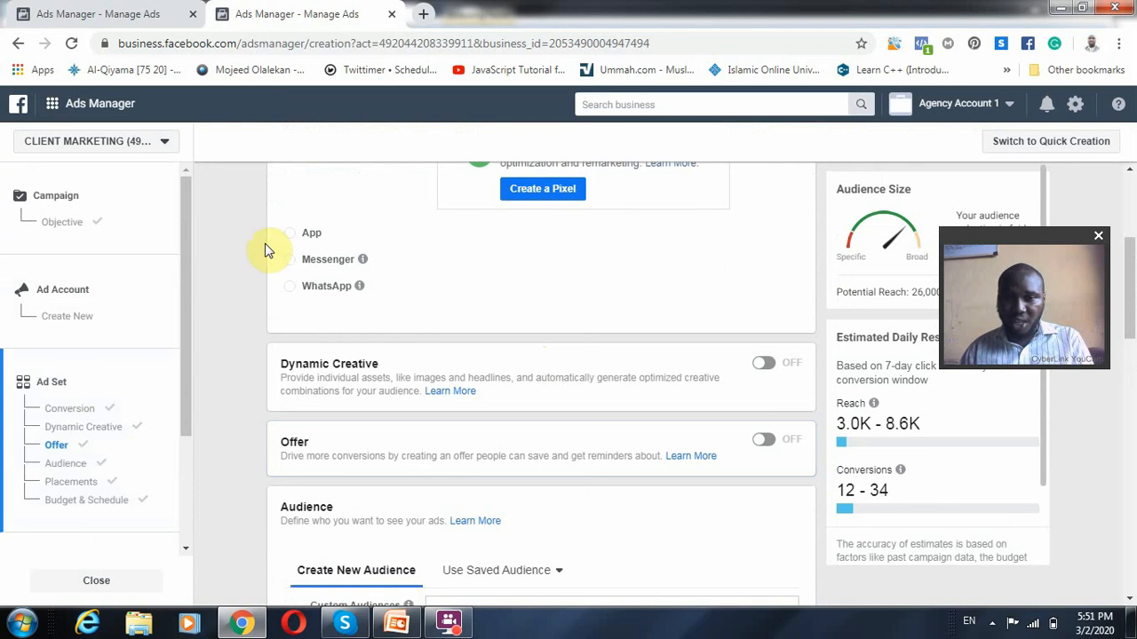
scroll(644, 390, "down", 1)
scroll(613, 479, "down", 3)
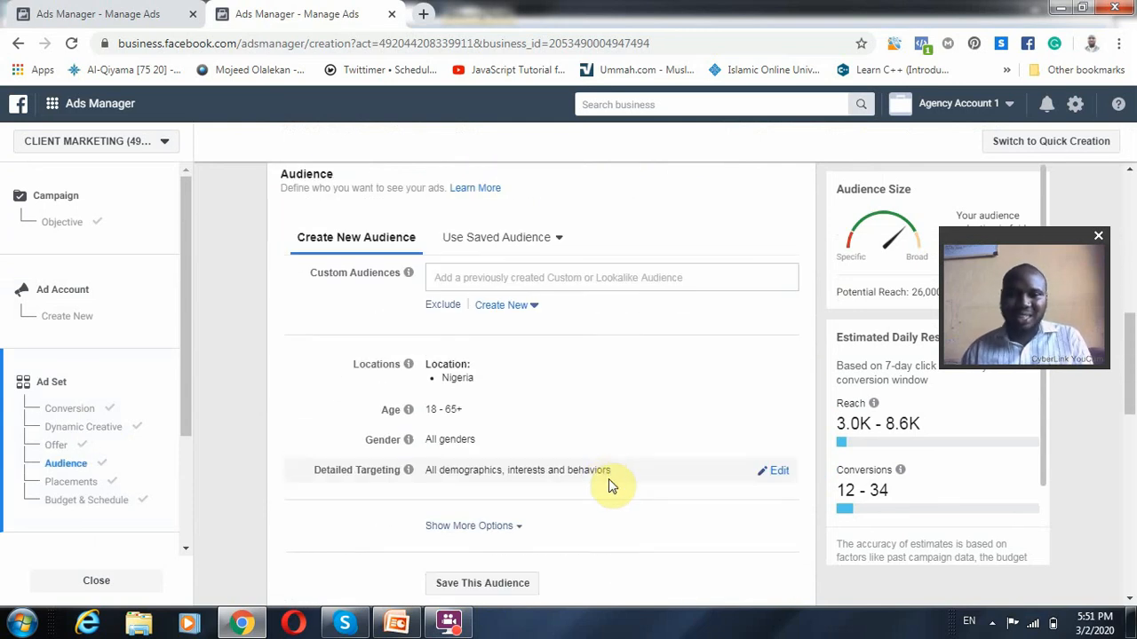
scroll(611, 478, "down", 1)
scroll(611, 480, "down", 2)
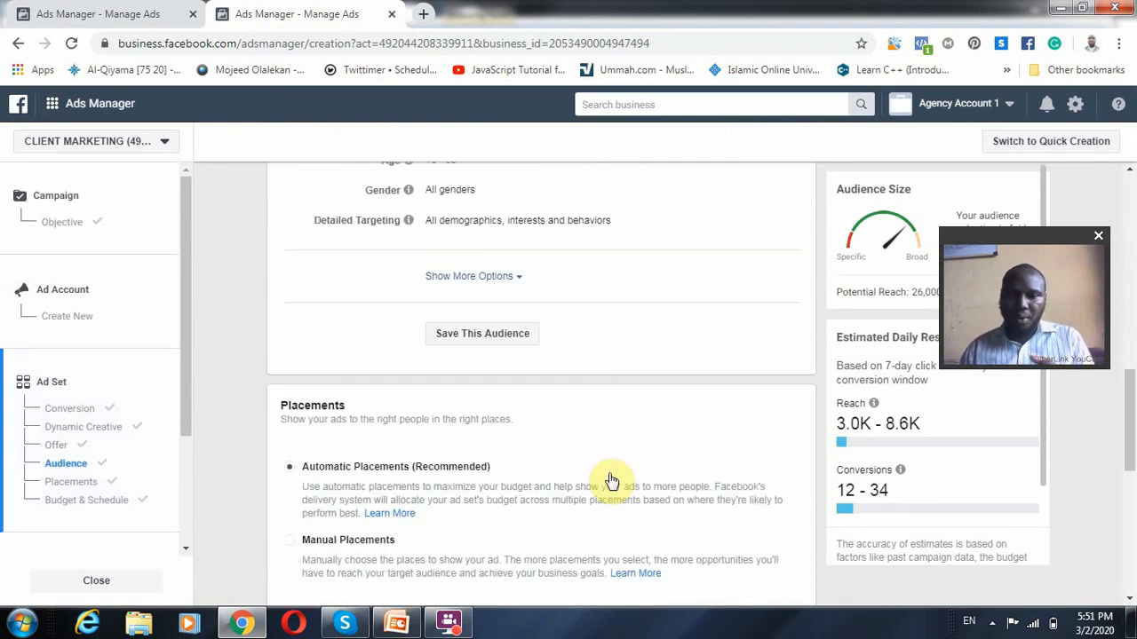
scroll(611, 477, "down", 2)
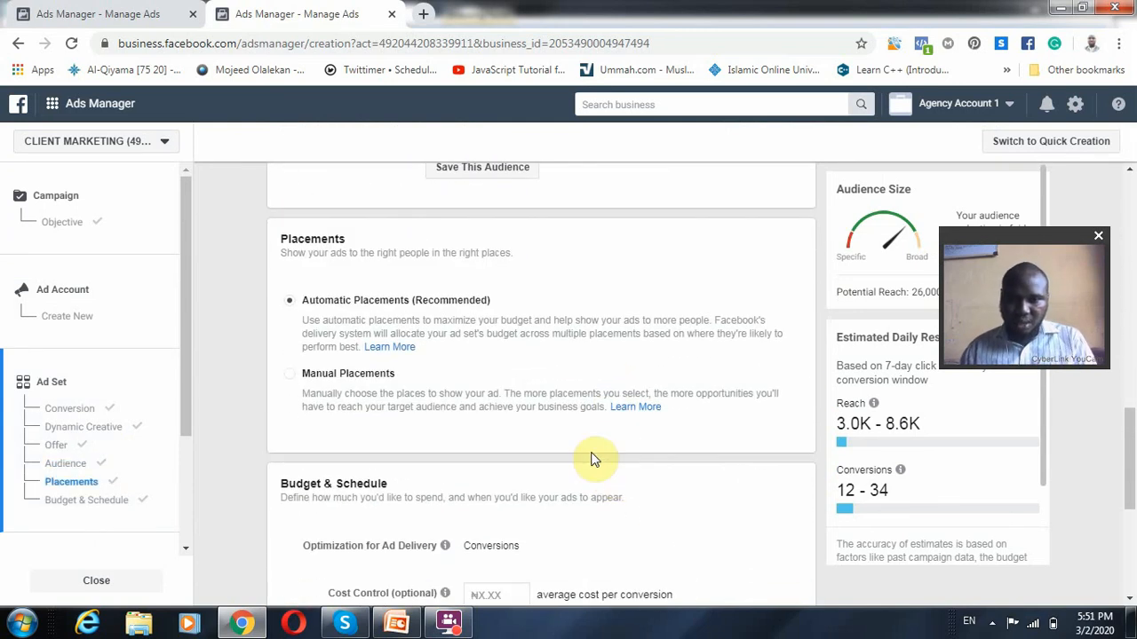
scroll(595, 458, "down", 3)
scroll(583, 507, "down", 1)
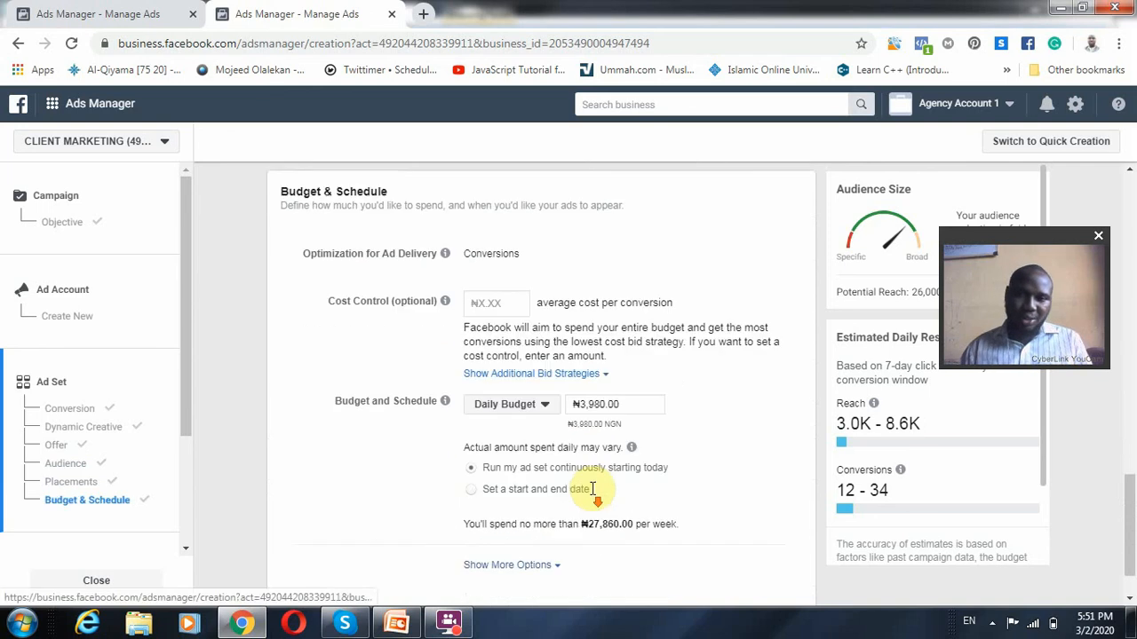